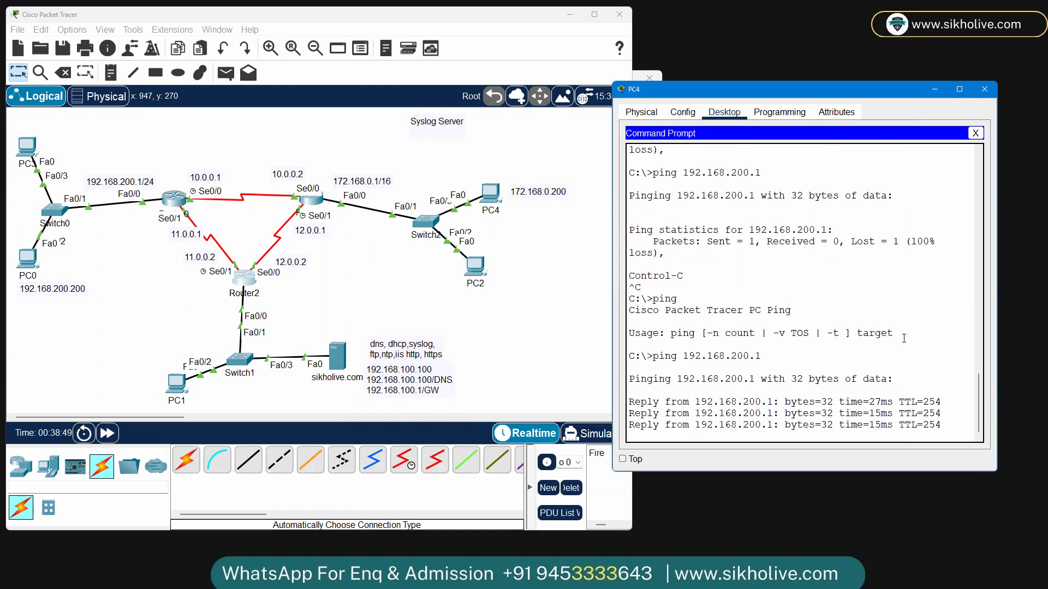
# Step: Ping the server at 192.168.100.100 from PC4's command prompt
pyautogui.press('Up')
pyautogui.press('Up')
pyautogui.press('Down')
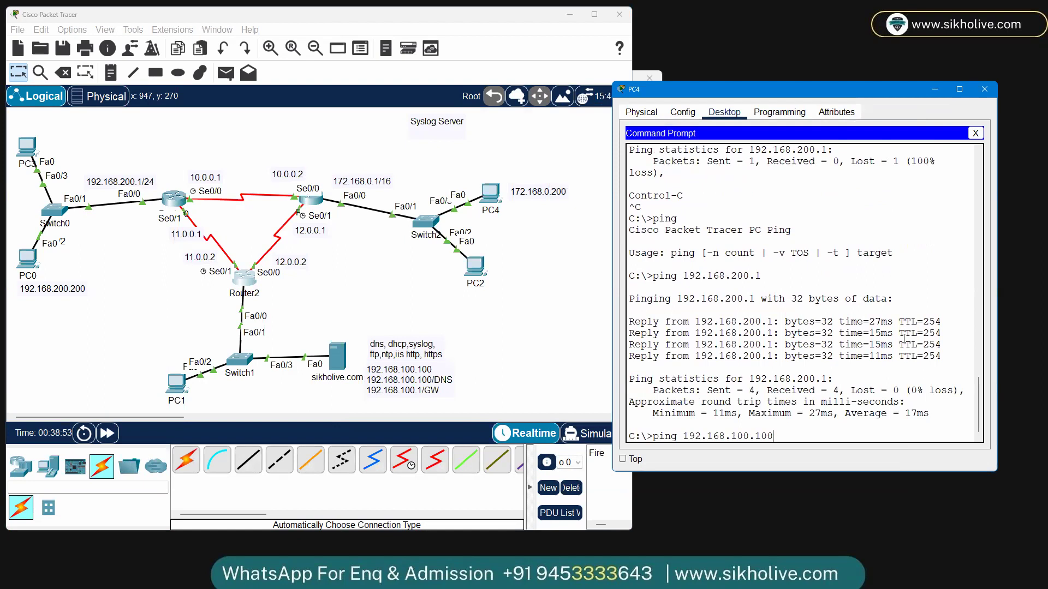
pyautogui.press('Return')
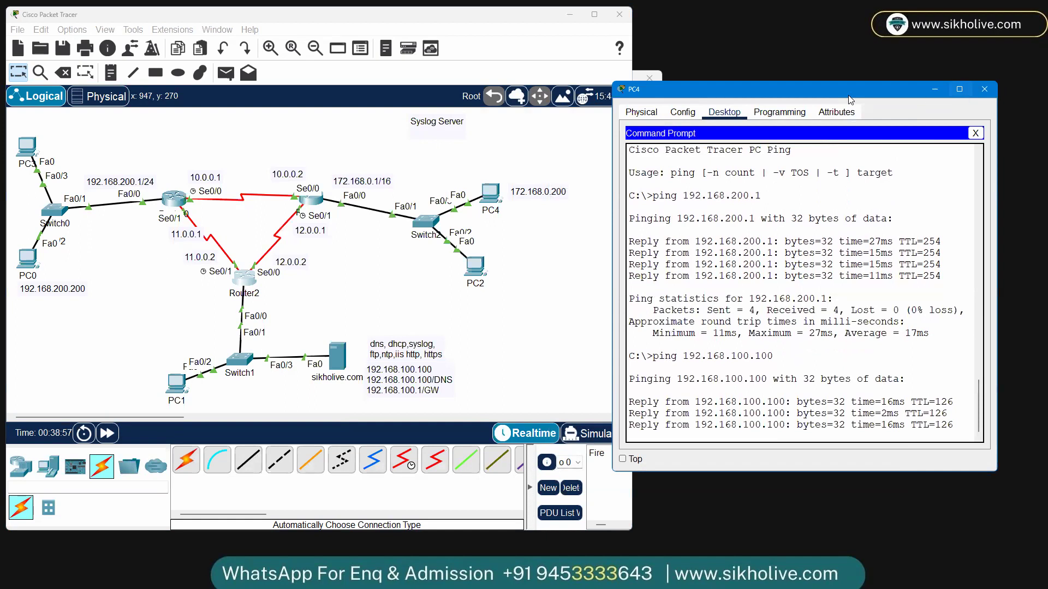
pyautogui.click(278, 209)
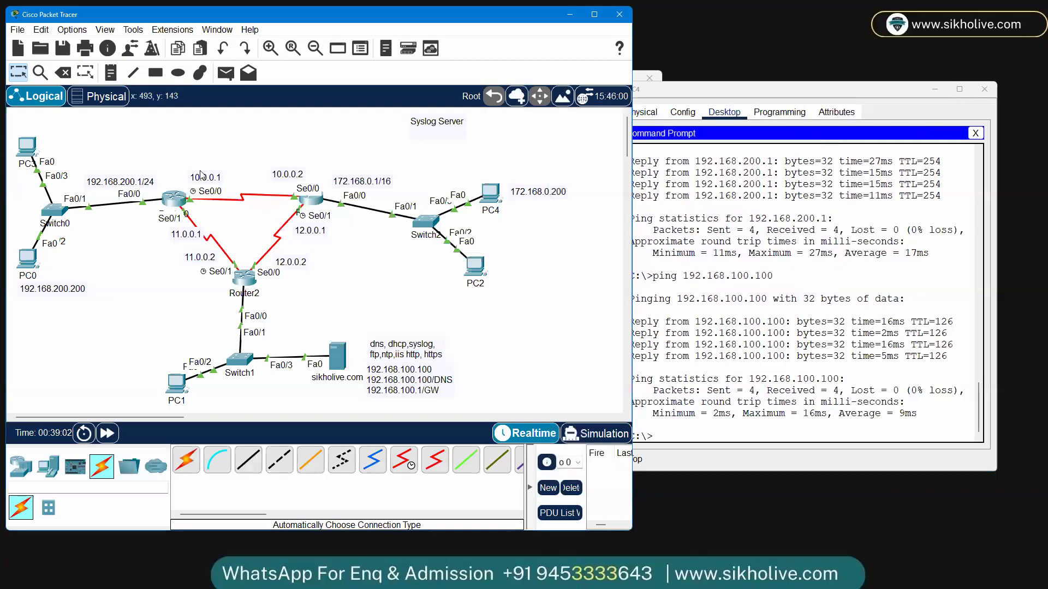
# Step: Review the ping output on PC4 and close its command prompt
pyautogui.click(920, 143)
pyautogui.scroll(3, 834, 351)
pyautogui.scroll(3, 834, 350)
pyautogui.scroll(-10, 834, 351)
pyautogui.scroll(-3, 555, 232)
pyautogui.scroll(3, 555, 232)
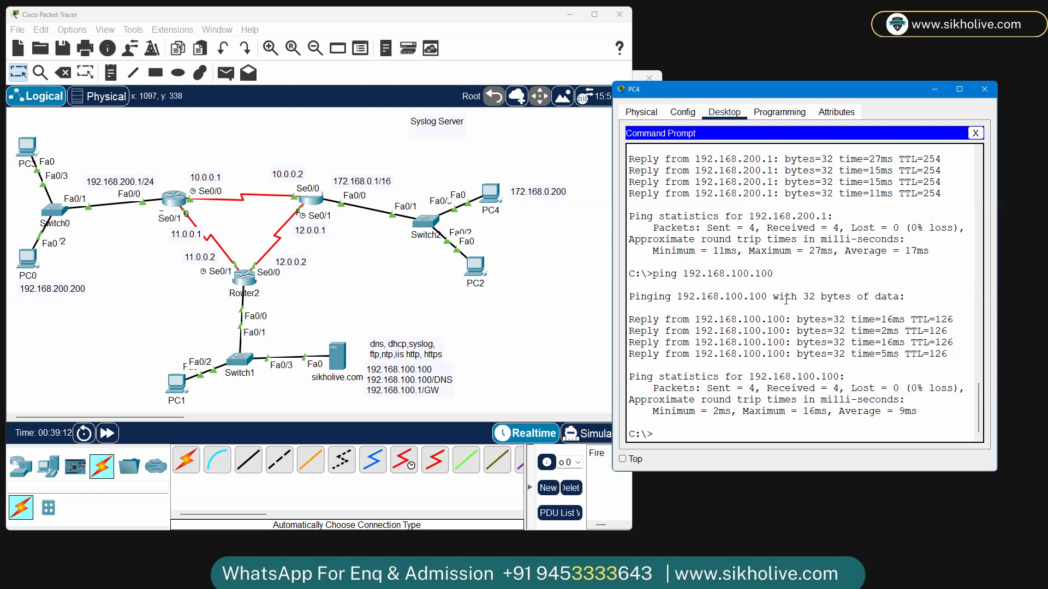
pyautogui.scroll(1, 865, 284)
pyautogui.scroll(-1, 866, 284)
pyautogui.moveTo(871, 92); pyautogui.dragTo(923, 94)
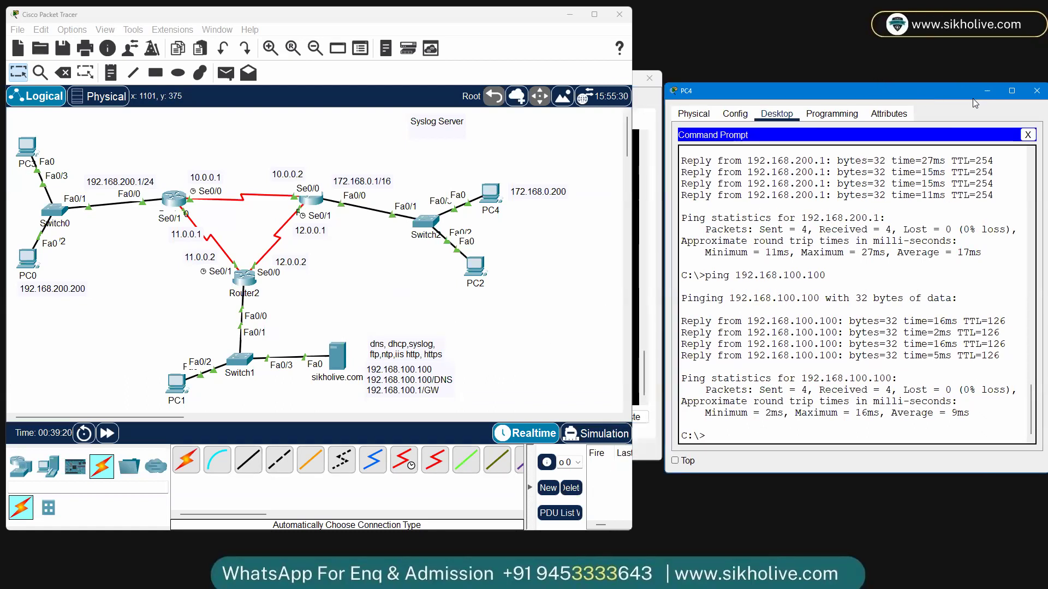
pyautogui.click(1030, 137)
# Step: Enter privileged mode on router R1, save its configuration with wr, and put its window away
pyautogui.click(265, 220)
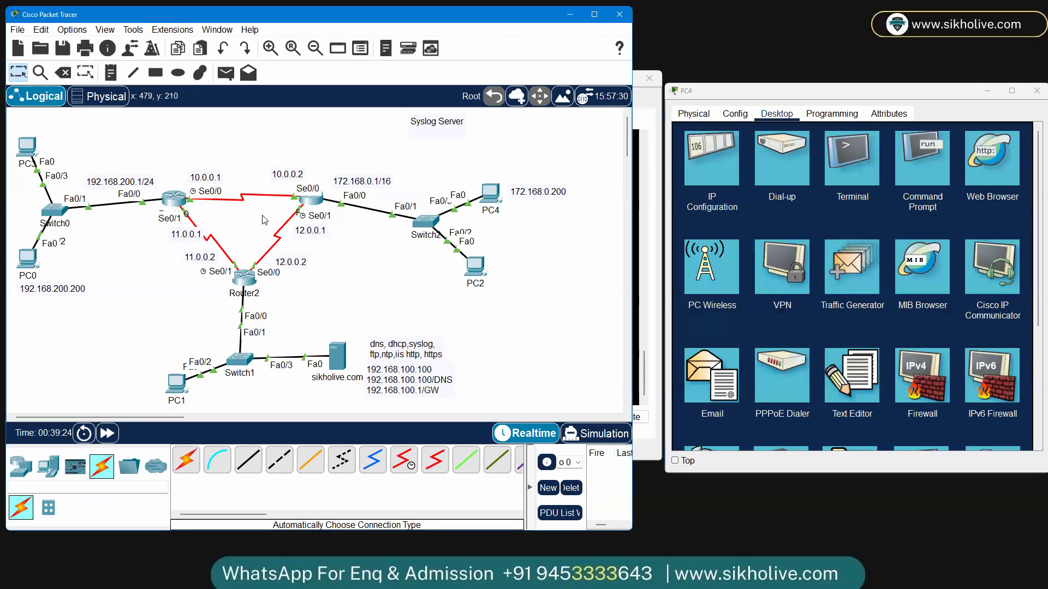
pyautogui.click(173, 198)
pyautogui.press('Return')
pyautogui.press('Return')
pyautogui.press('Return')
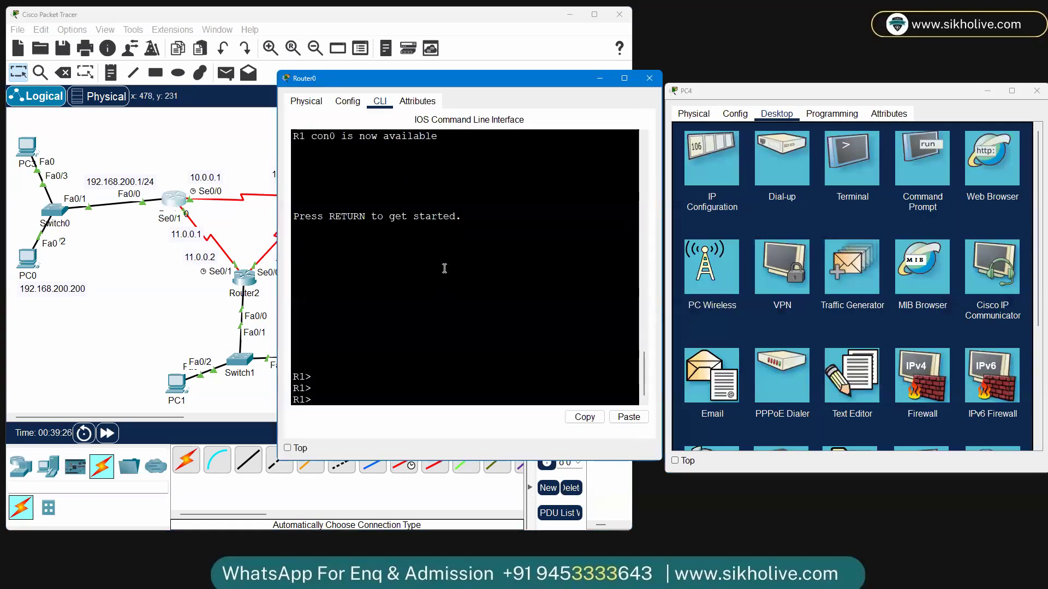
pyautogui.press('Return')
pyautogui.write('en')
pyautogui.press('Return')
pyautogui.press('Return')
pyautogui.press('Return')
pyautogui.press('Return')
pyautogui.write('wr')
pyautogui.press('Return')
pyautogui.press('Return')
pyautogui.press('Return')
pyautogui.press('Return')
pyautogui.press('Return')
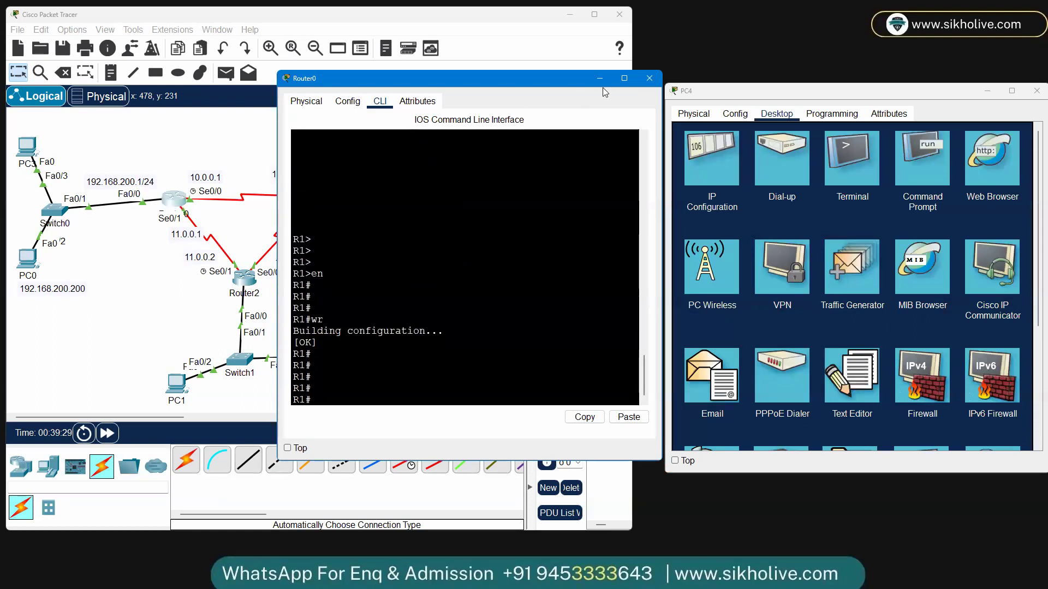
pyautogui.click(603, 79)
# Step: Leave configuration mode on router R2, save its configuration with wr, and put its window away
pyautogui.click(309, 203)
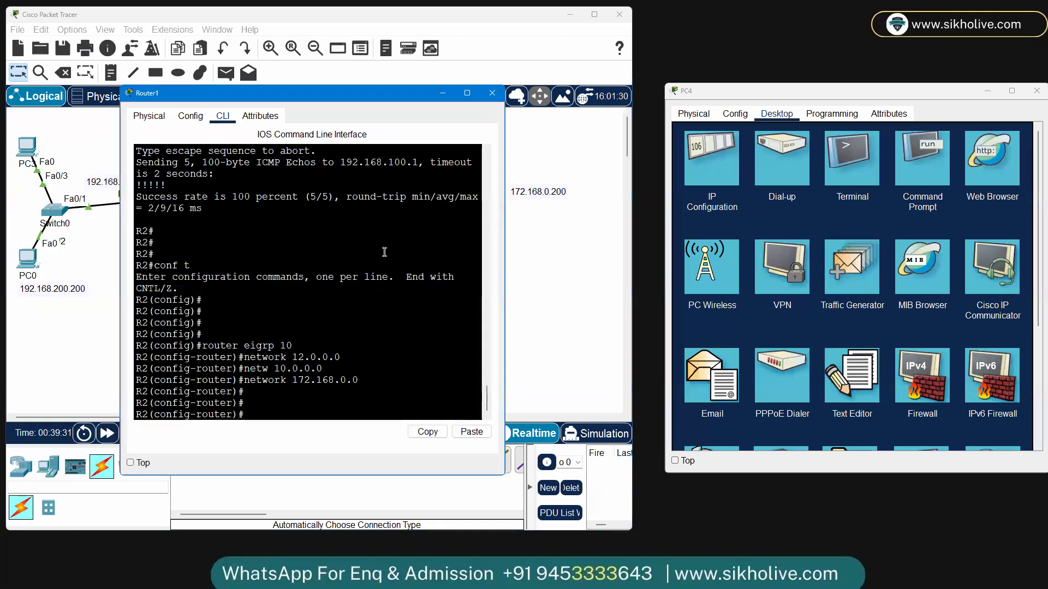
pyautogui.hotkey('ctrl', 'z')
pyautogui.press('Return')
pyautogui.press('Return')
pyautogui.press('Return')
pyautogui.write('w')
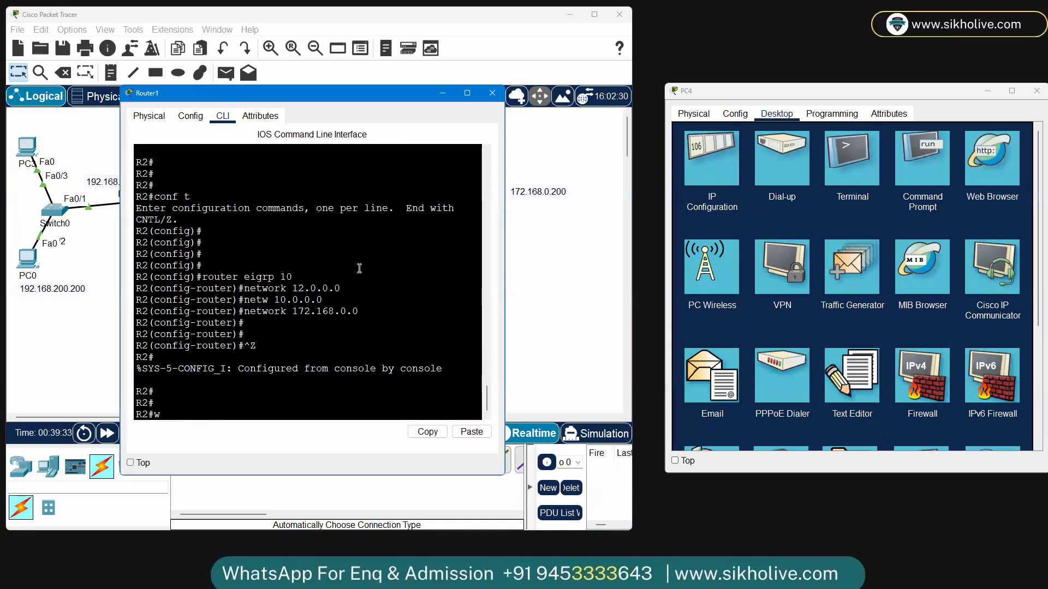
pyautogui.write('r')
pyautogui.press('Return')
pyautogui.press('Return')
pyautogui.press('Return')
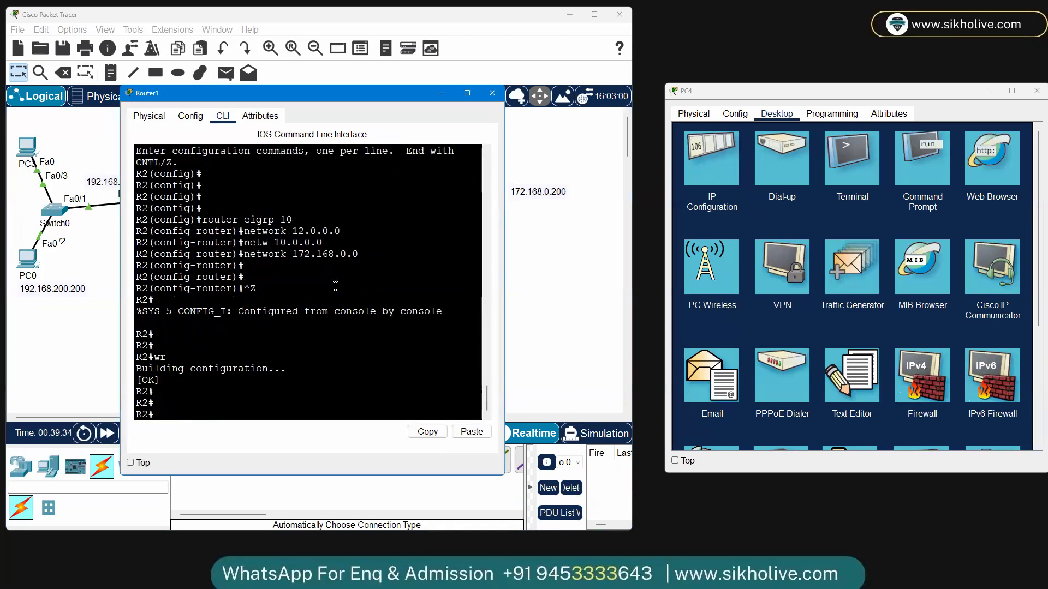
pyautogui.click(441, 94)
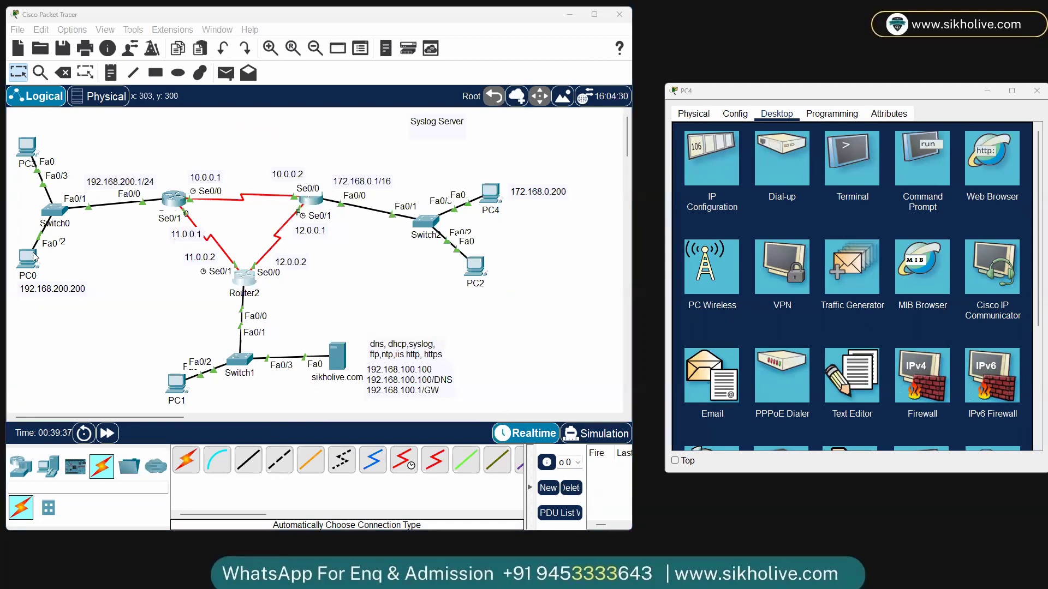
# Step: Save the configuration of router R3 with wr and put its window away
pyautogui.moveTo(399, 310); pyautogui.dragTo(559, 331)
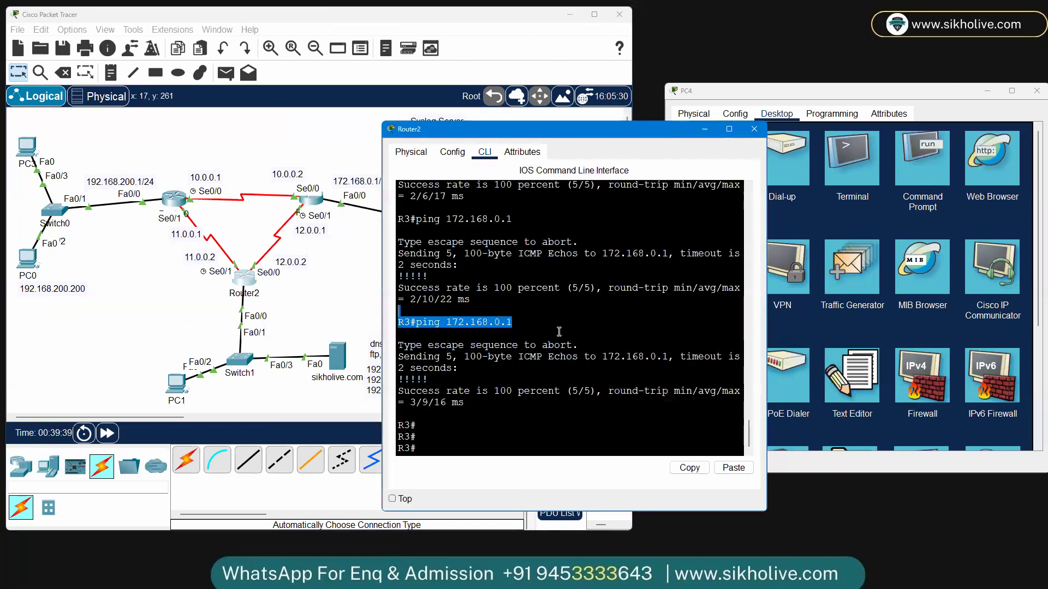
pyautogui.press('Return')
pyautogui.write('w')
pyautogui.press('Return')
pyautogui.write('r')
pyautogui.press('Return')
pyautogui.press('Return')
pyautogui.press('Return')
pyautogui.press('Return')
pyautogui.write('wr')
pyautogui.press('Return')
pyautogui.press('Return')
pyautogui.press('Return')
pyautogui.press('Return')
pyautogui.press('Return')
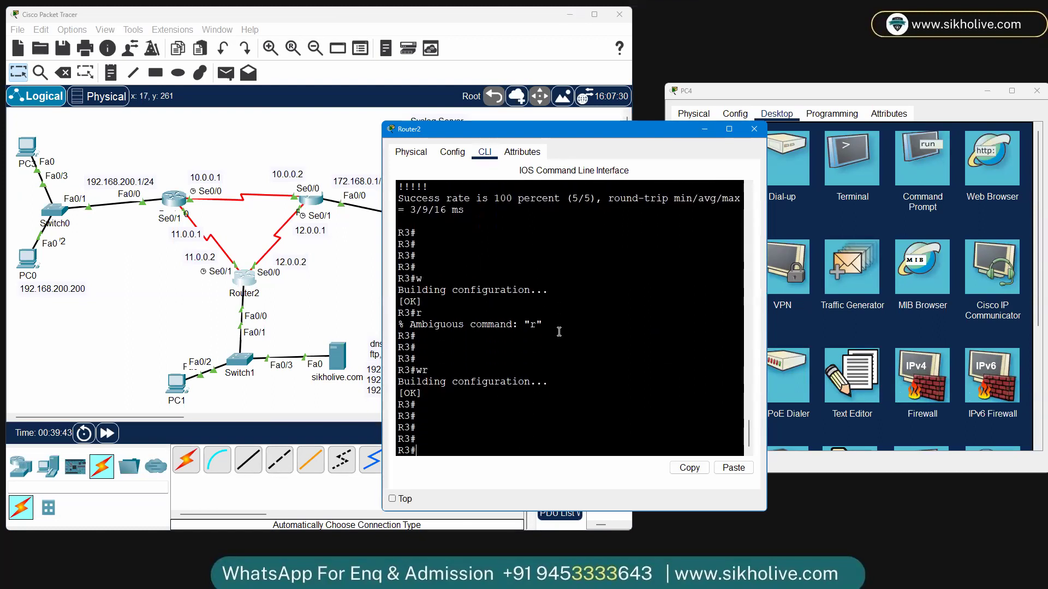
pyautogui.click(704, 129)
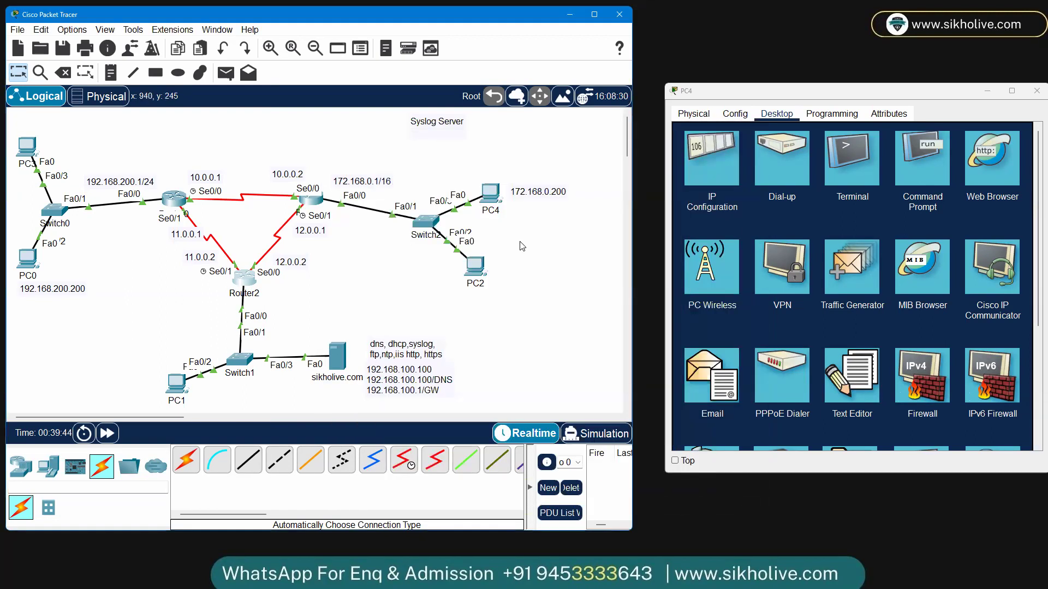
# Step: Move the Syslog Server label slightly farther right in the topology
pyautogui.moveTo(450, 134); pyautogui.dragTo(497, 135)
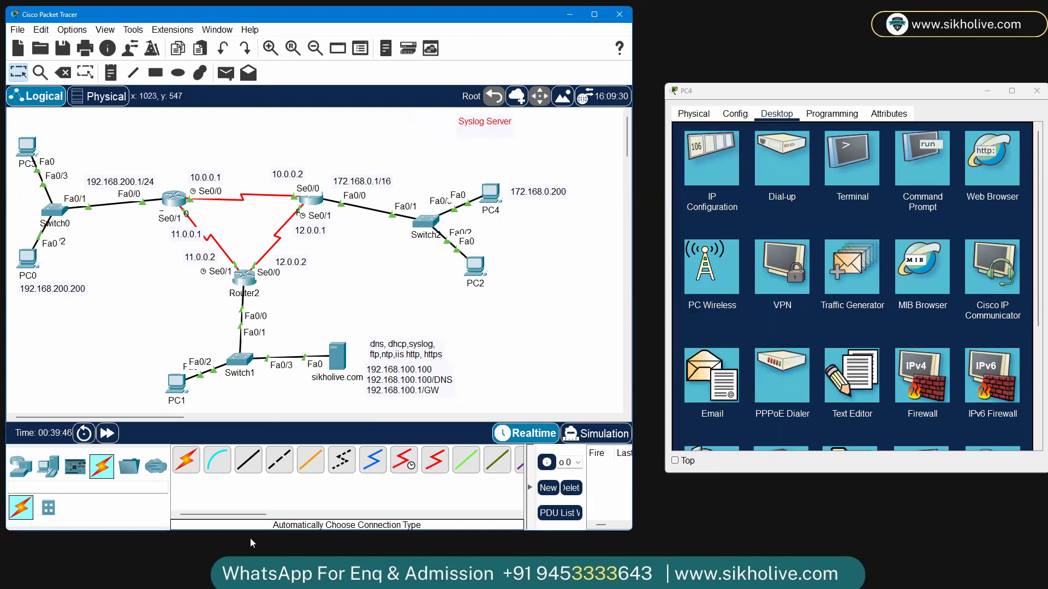
# Step: Switch to Notepad, look over the router scripts, and highlight "Log Monitoring process" in the Syslog | NTP | SNMP notes
pyautogui.hotkey('alt', 'Tab')
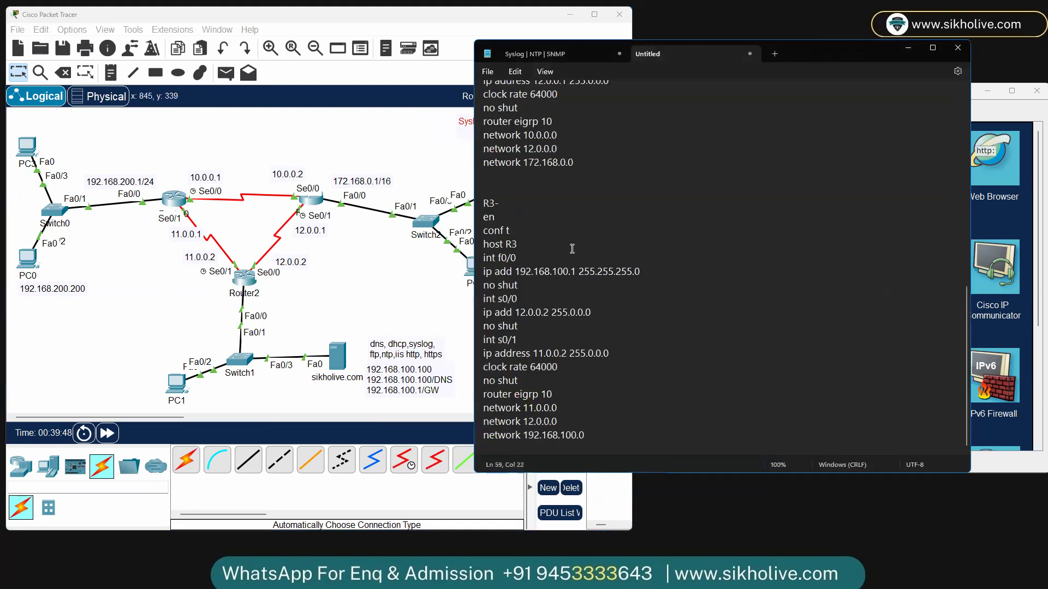
pyautogui.scroll(10, 545, 295)
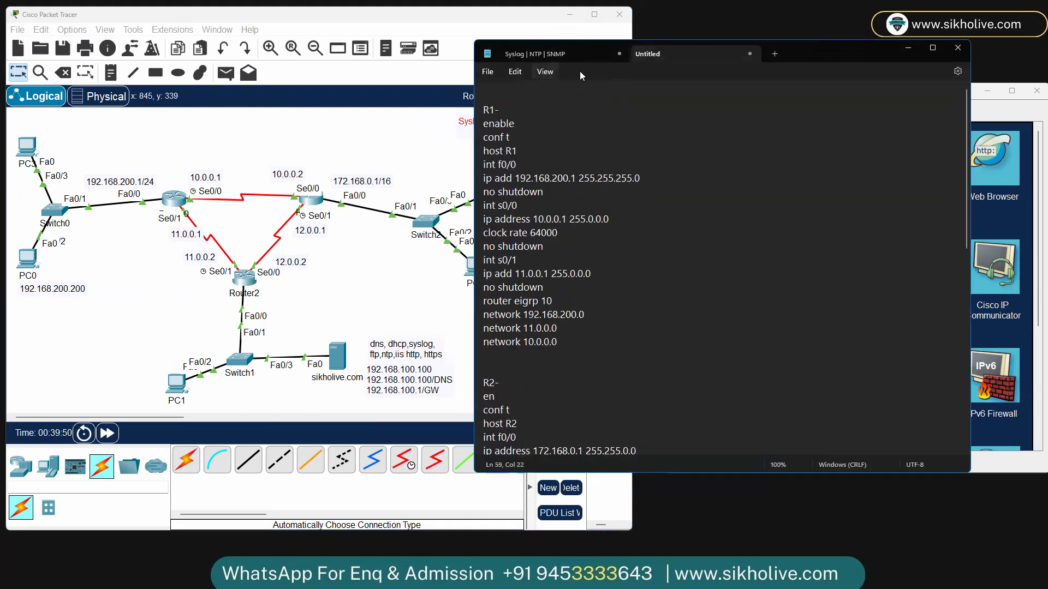
pyautogui.click(562, 54)
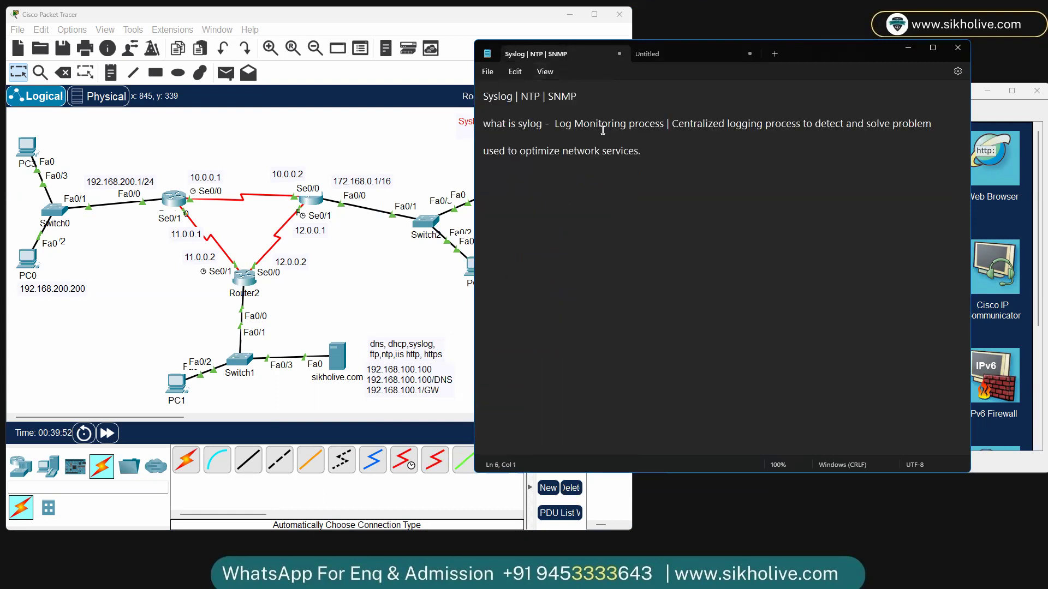
pyautogui.moveTo(555, 125); pyautogui.dragTo(666, 127)
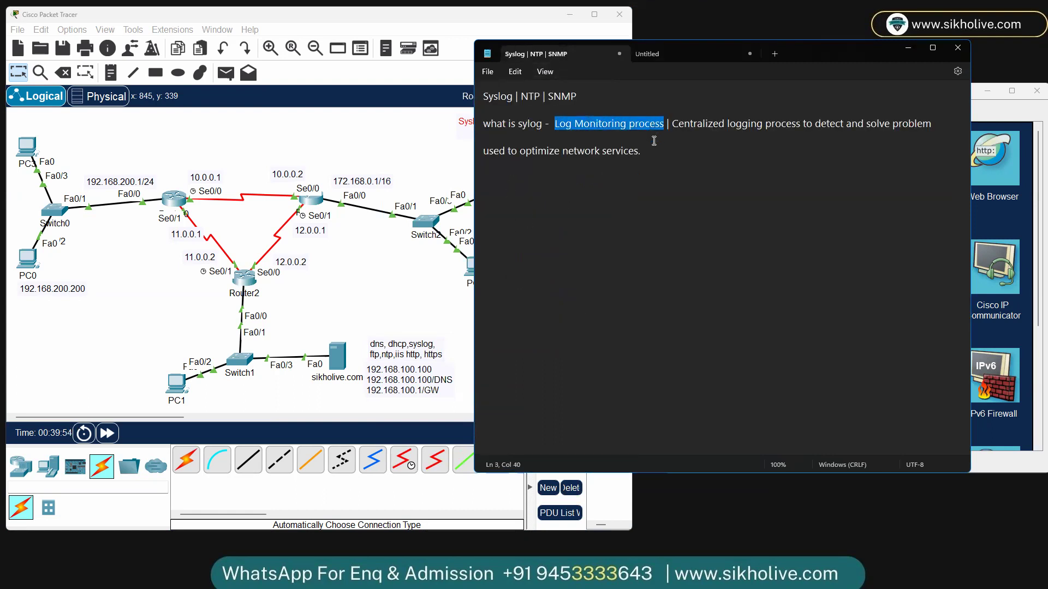
# Step: Open the SYSLOG service of the sikholive.com server in Packet Tracer and make sure it is on
pyautogui.click(289, 205)
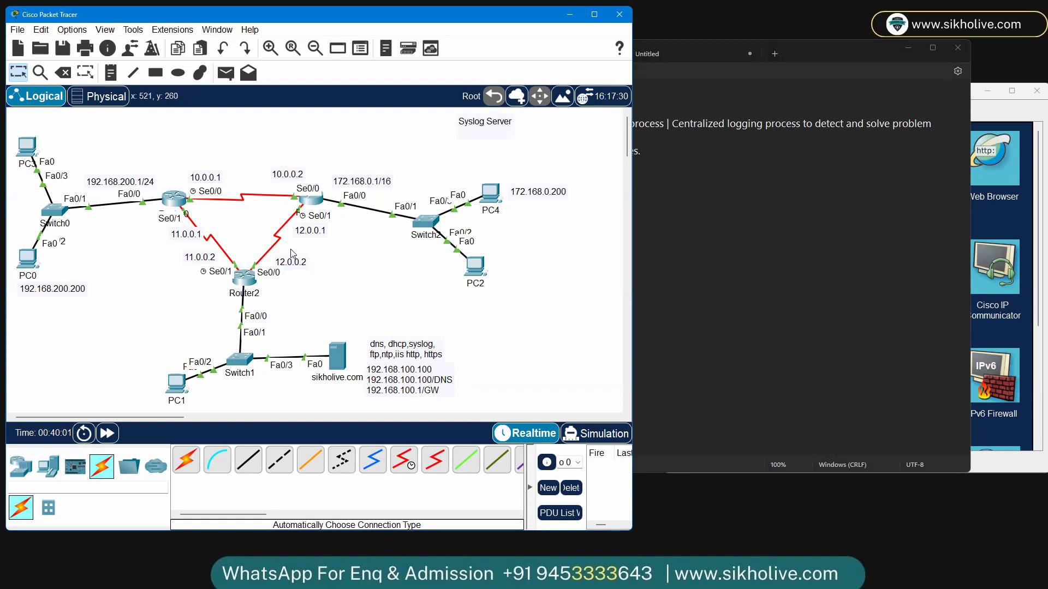
pyautogui.click(338, 357)
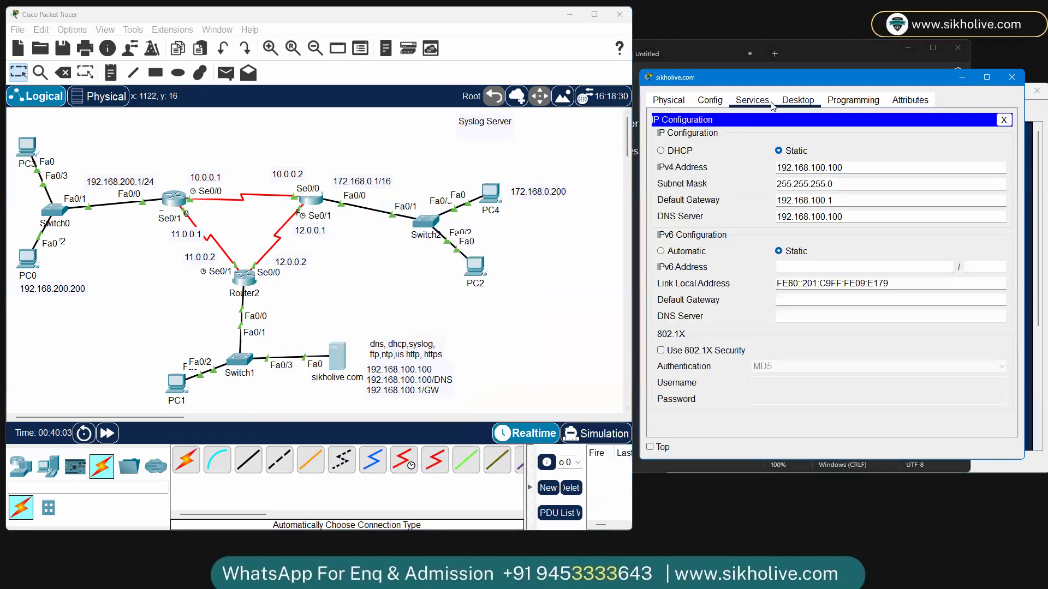
pyautogui.click(752, 100)
pyautogui.click(695, 204)
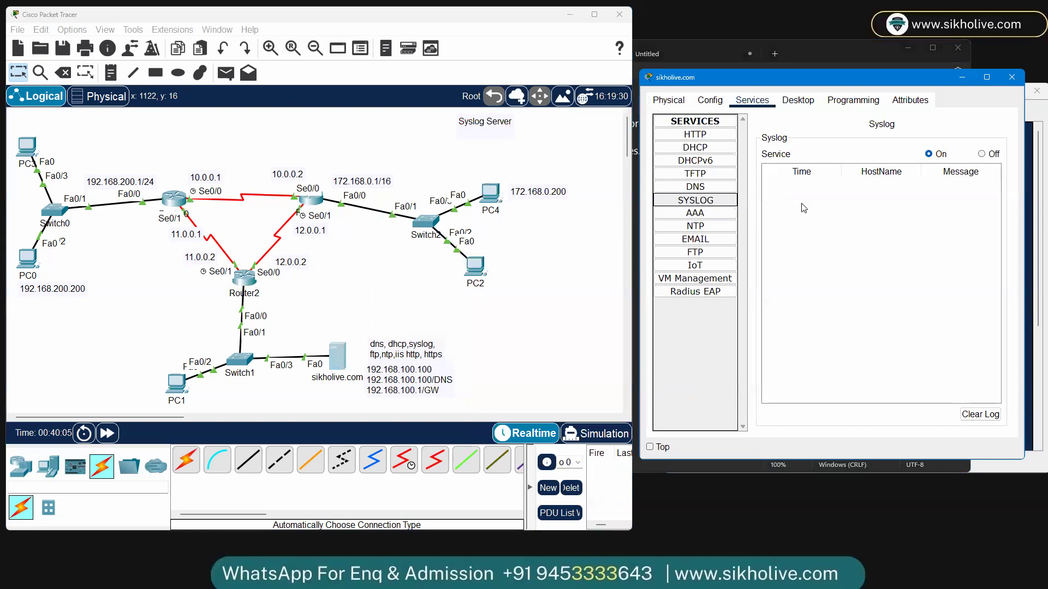
pyautogui.click(930, 155)
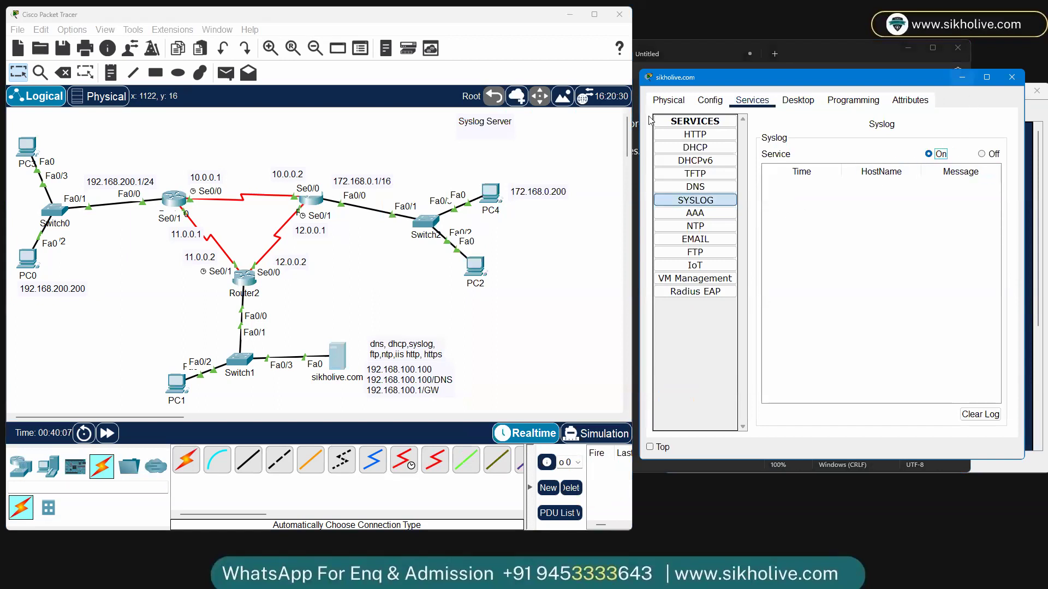
pyautogui.click(823, 253)
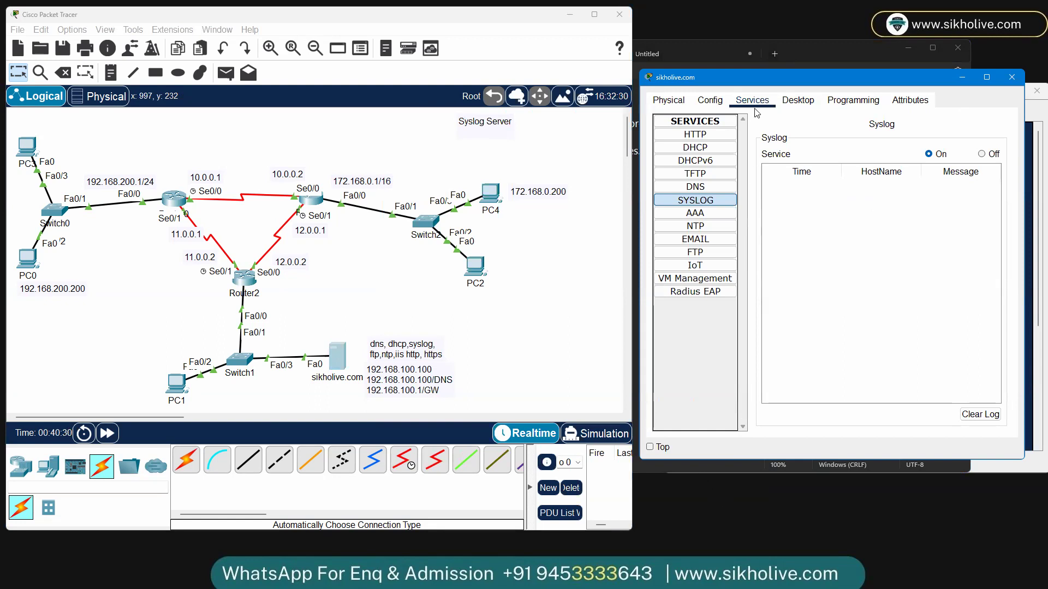
# Step: Add the lines "alert mesages" and "7 types" to the Syslog notes in Notepad
pyautogui.click(703, 470)
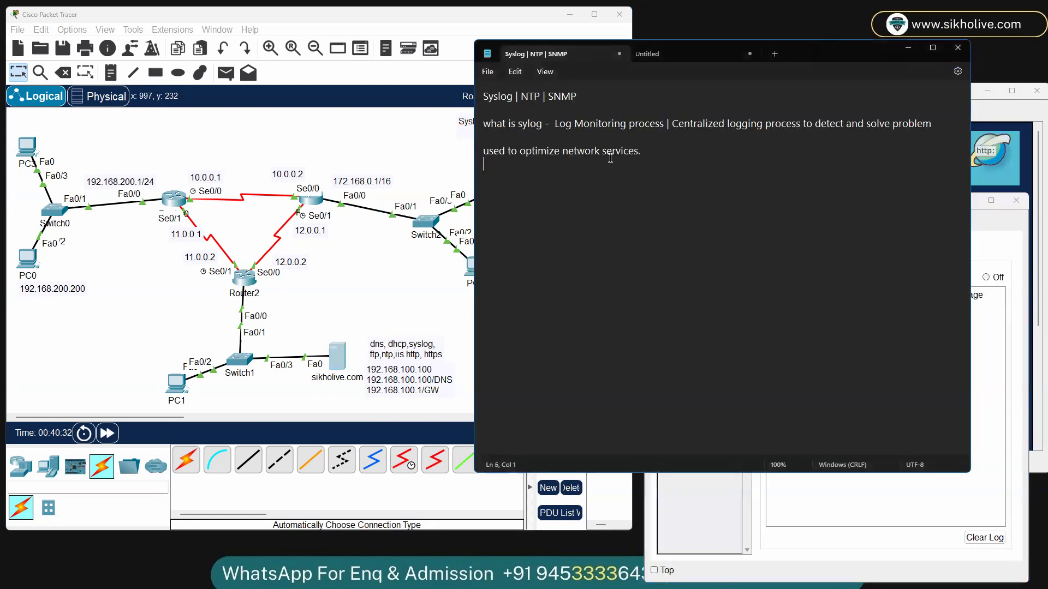
pyautogui.press('Return')
pyautogui.click(507, 167)
pyautogui.write('alert mesages')
pyautogui.press('Return')
pyautogui.write('7 types')
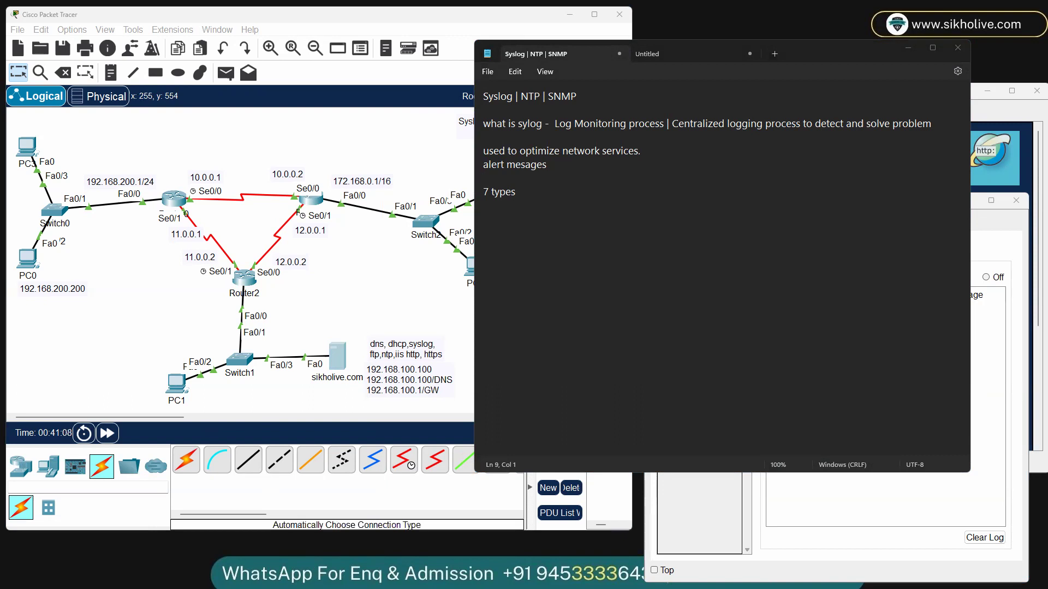
# Step: Switch to the web browser and search in a new tab for "syslog server messgwes types"
pyautogui.hotkey('alt', 'Tab')
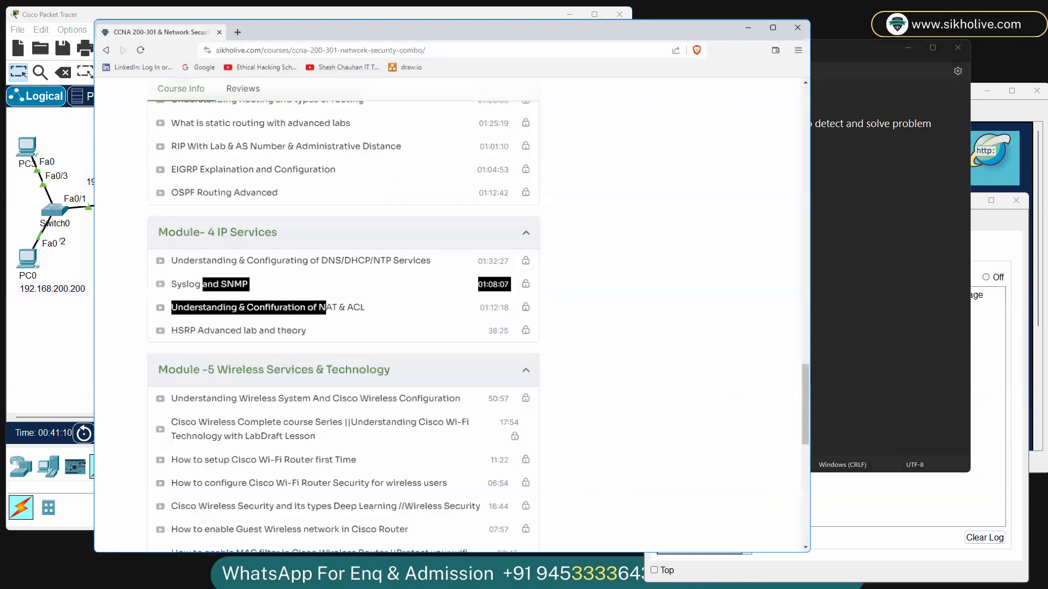
pyautogui.hotkey('ctrl', 't')
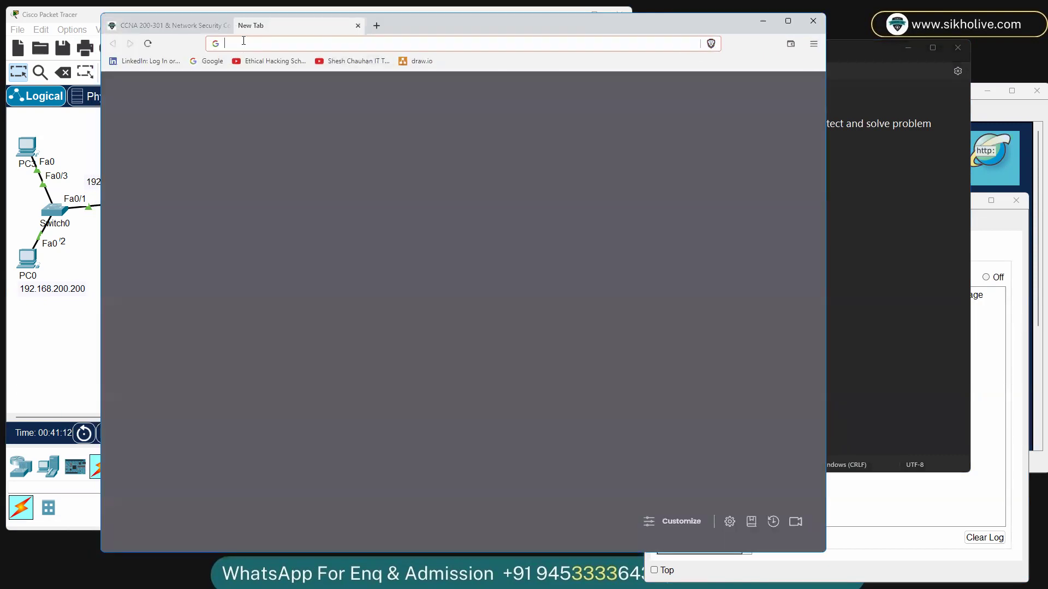
pyautogui.write('syslog server messgwe')
pyautogui.press('Return')
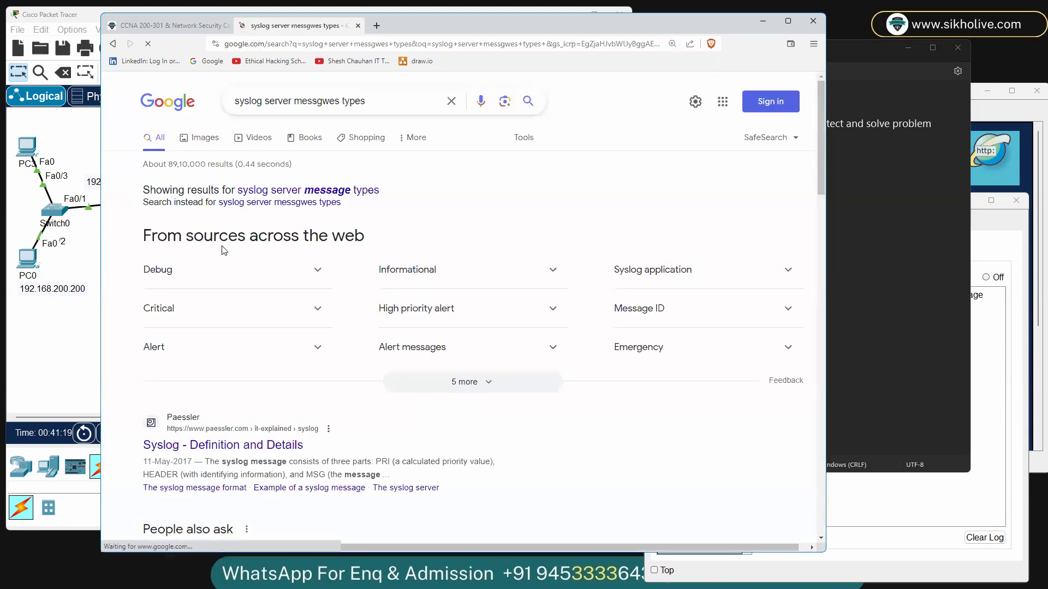
# Step: Open the Paessler result "Syslog - Definition and Details" in its own browser tab and switch to it
pyautogui.scroll(-5, 224, 250)
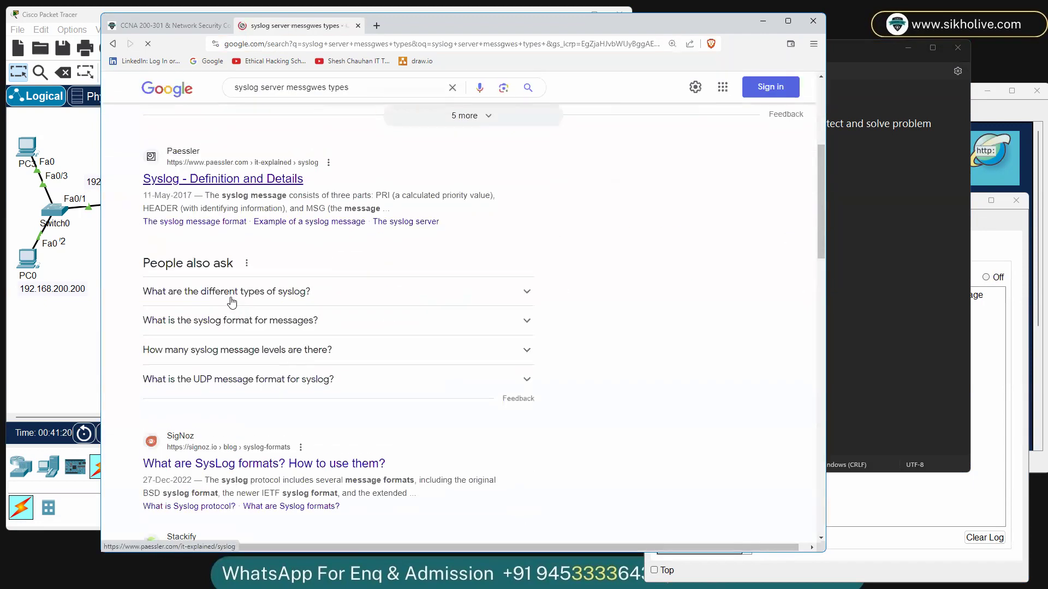
pyautogui.rightClick(211, 171)
pyautogui.click(245, 177)
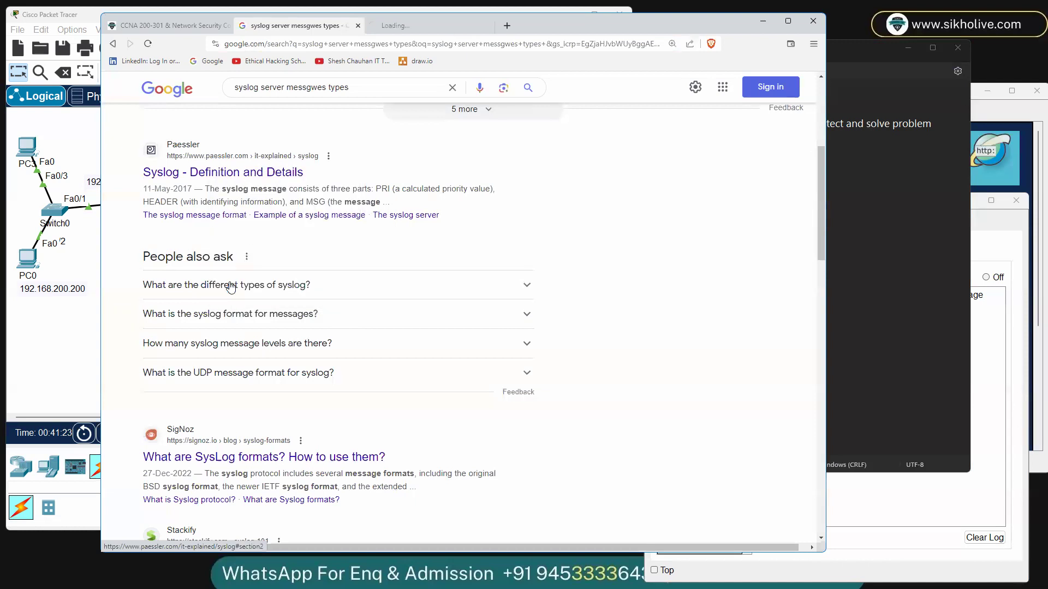
pyautogui.scroll(-4, 231, 287)
pyautogui.scroll(-3, 222, 300)
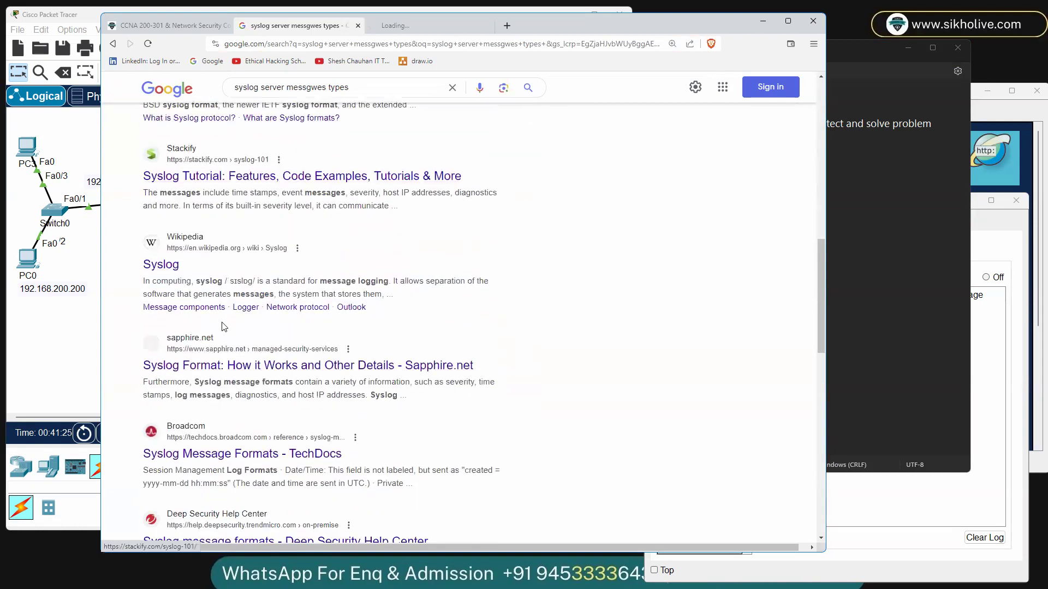
pyautogui.scroll(-4, 224, 326)
pyautogui.click(418, 25)
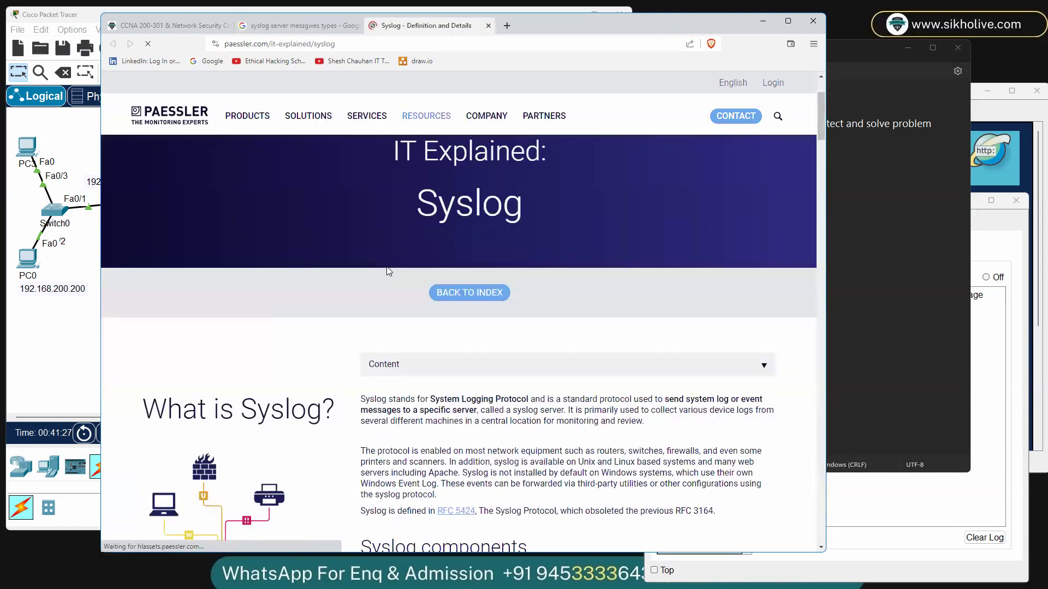
# Step: Find the message severity table on the Paessler Syslog page and examine its codes and descriptions
pyautogui.scroll(-15, 387, 268)
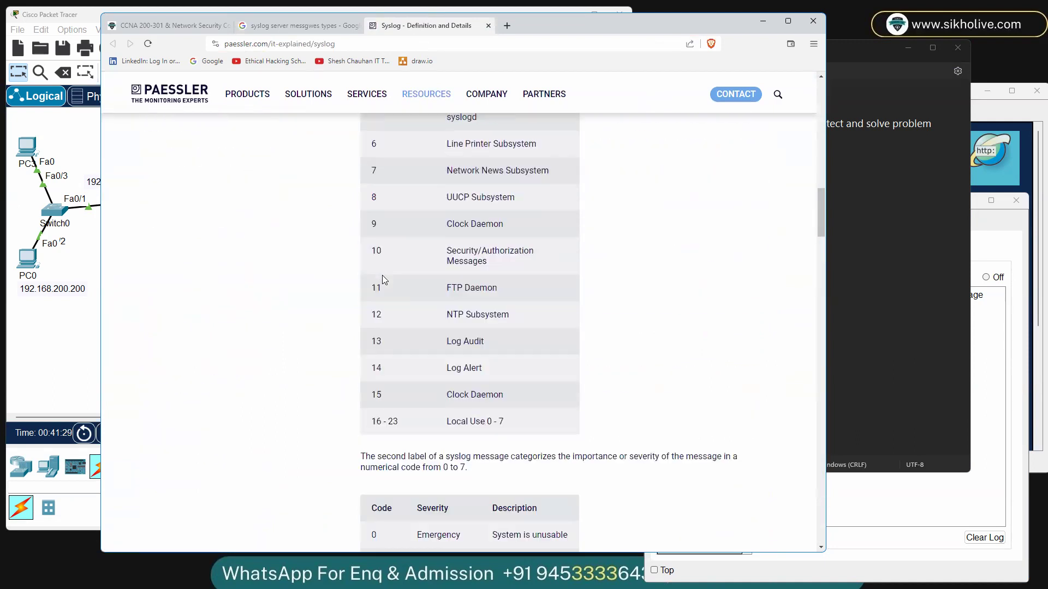
pyautogui.scroll(-6, 382, 275)
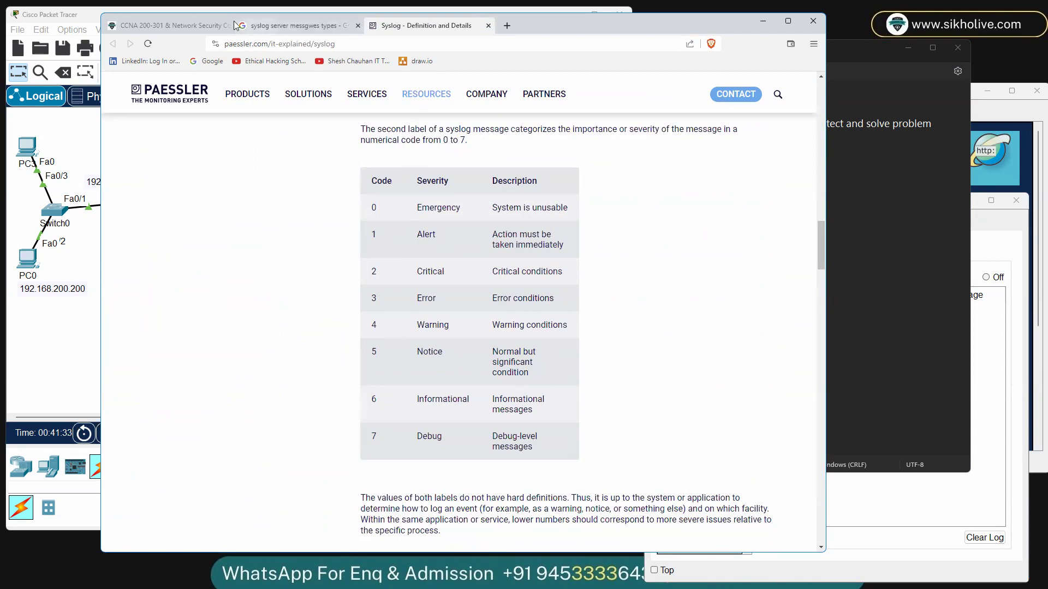
pyautogui.moveTo(101, 12); pyautogui.dragTo(183, 57)
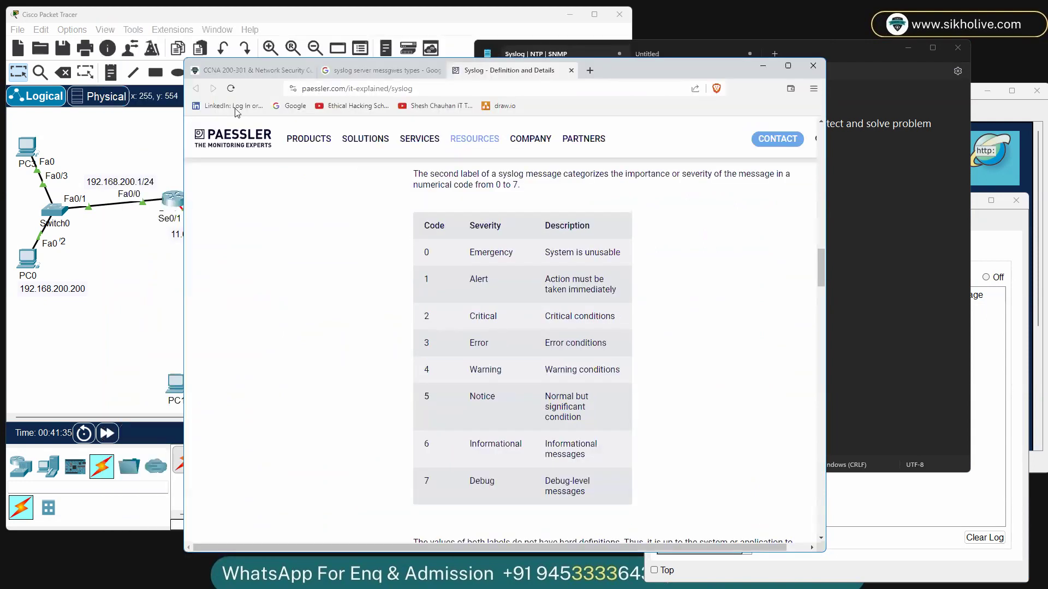
pyautogui.scroll(3, 421, 266)
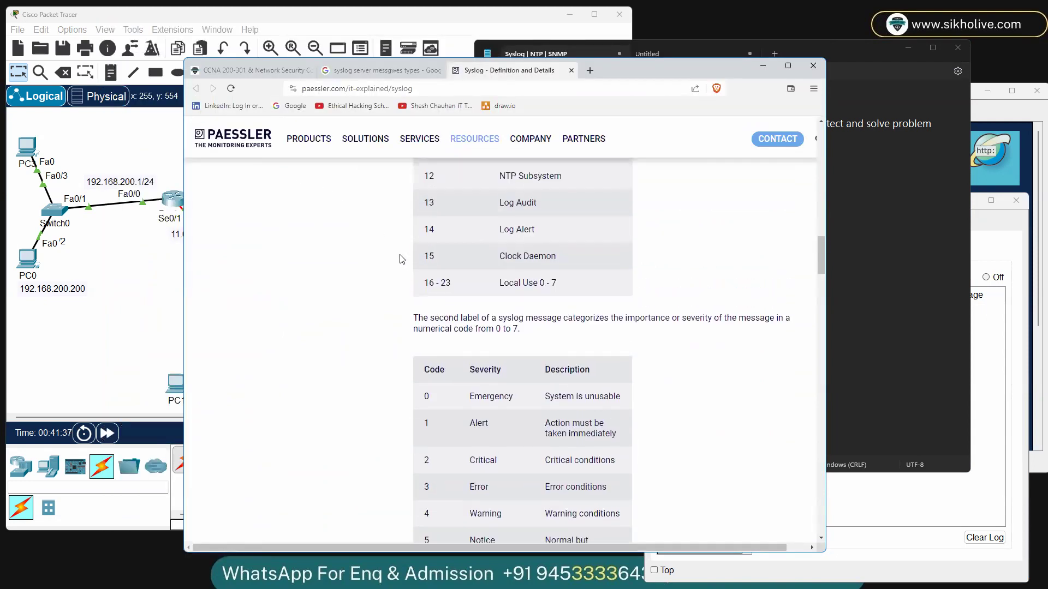
pyautogui.scroll(-9, 431, 276)
pyautogui.scroll(7, 440, 287)
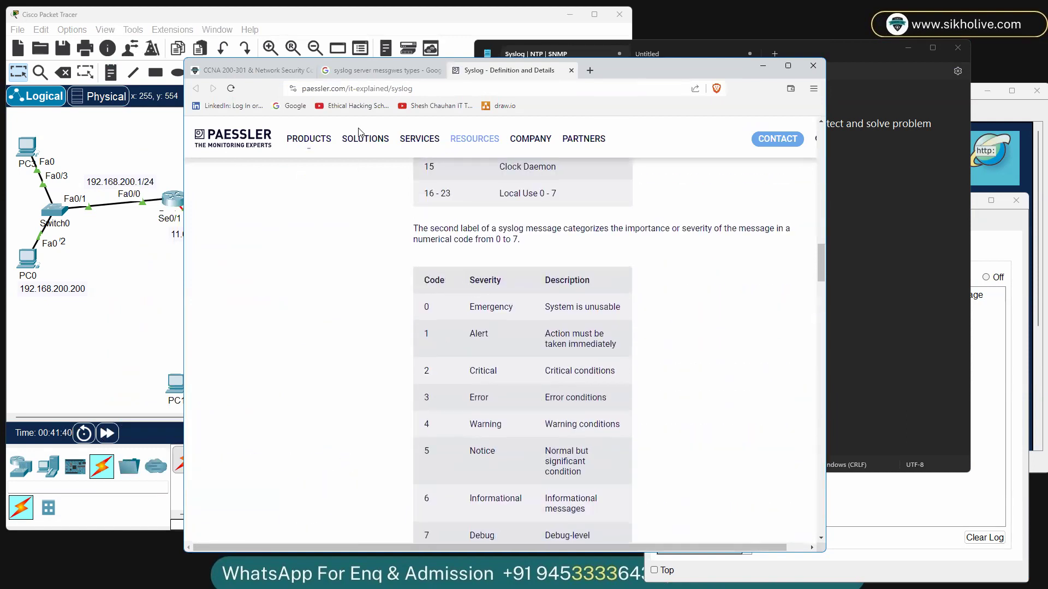
pyautogui.scroll(20, 419, 373)
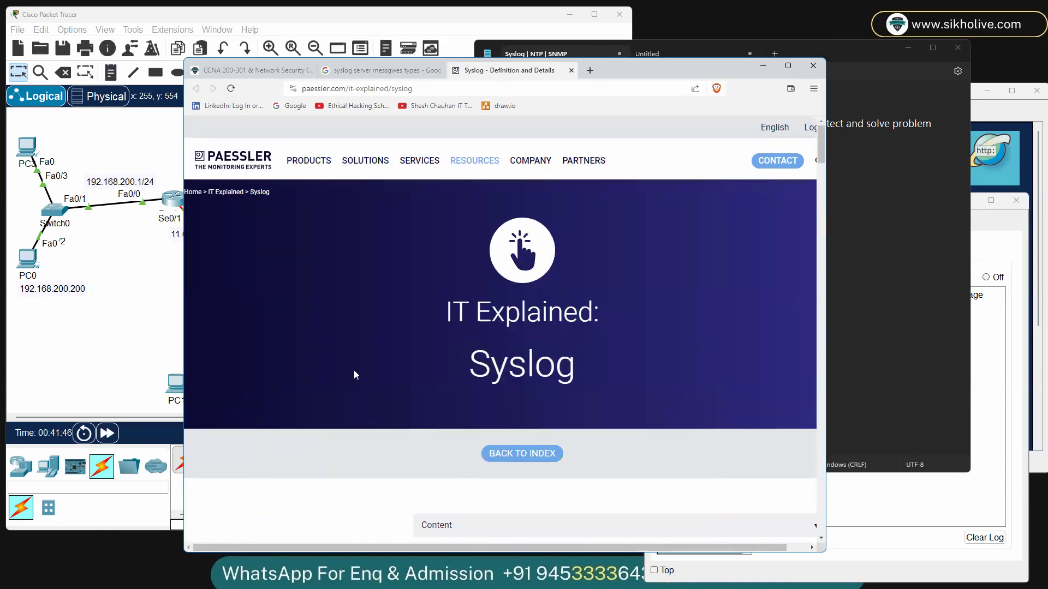
pyautogui.scroll(-20, 354, 371)
pyautogui.scroll(10, 427, 359)
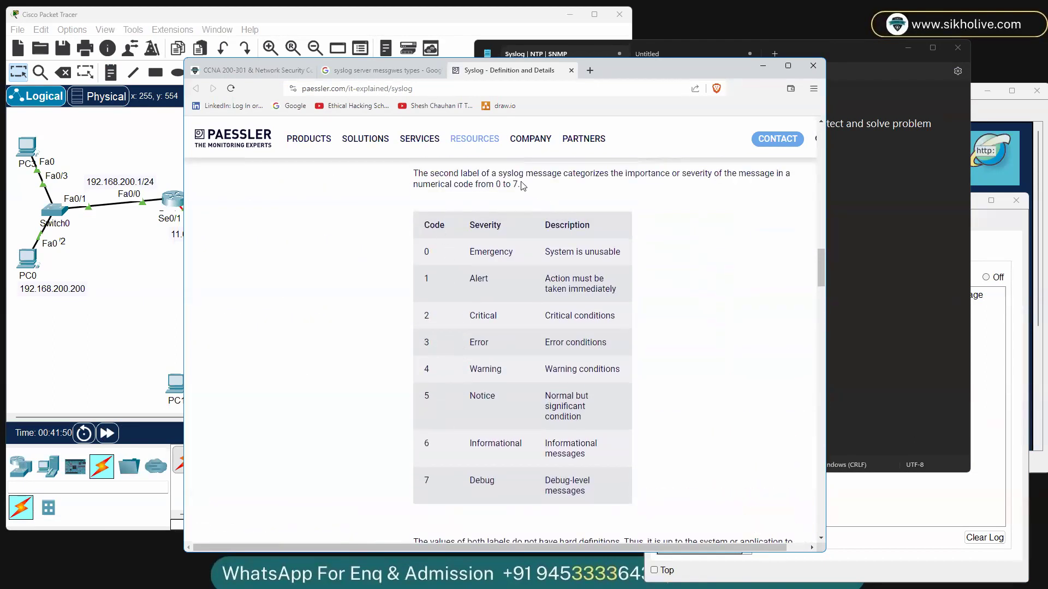
# Step: Switch to Notepad and change the "7 types" line in the Syslog notes to "0-7 types"
pyautogui.moveTo(496, 185); pyautogui.dragTo(520, 185)
pyautogui.click(883, 220)
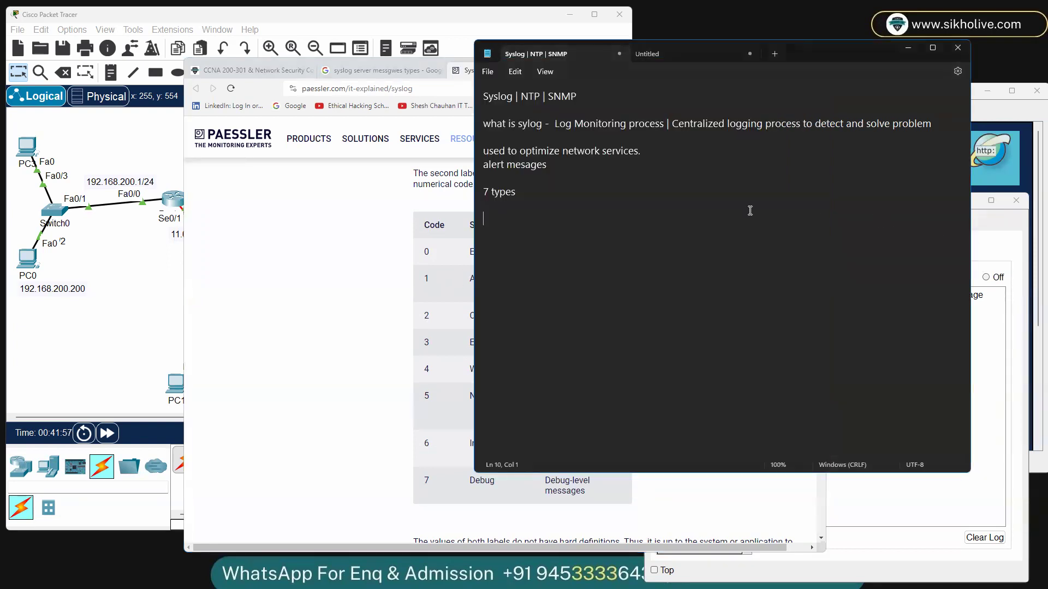
pyautogui.tripleClick(479, 194)
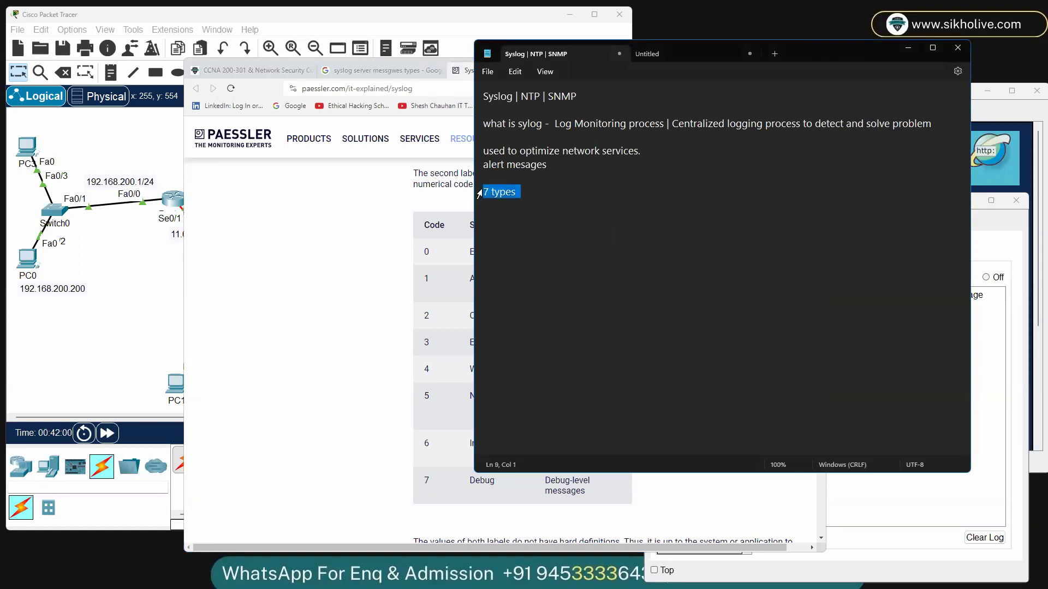
pyautogui.click(479, 194)
pyautogui.write('0-')
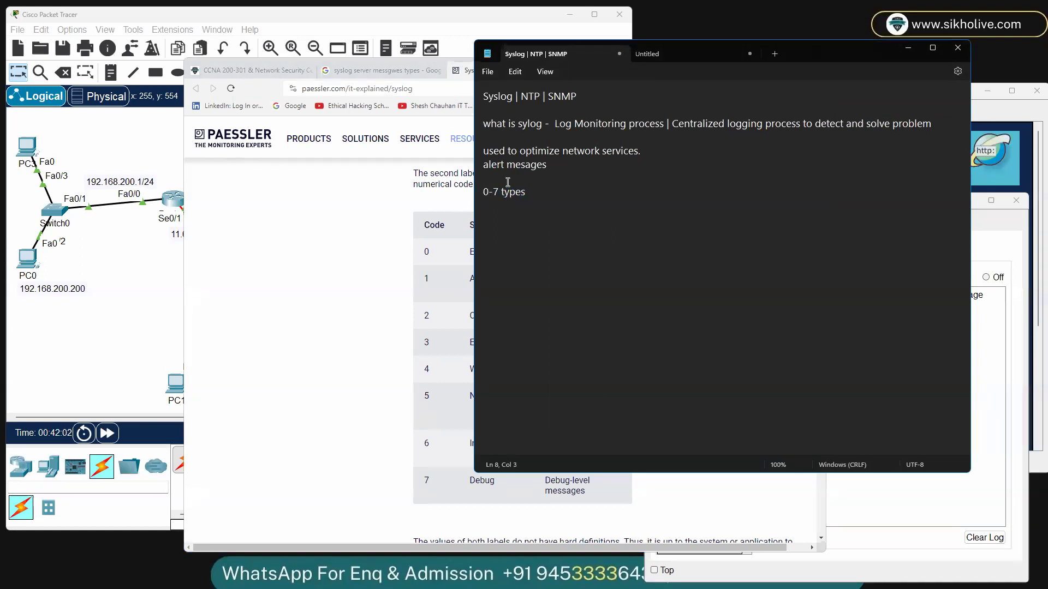
# Step: Return to the browser and highlight the Emergency to Error rows of the severity table while reading them
pyautogui.click(342, 206)
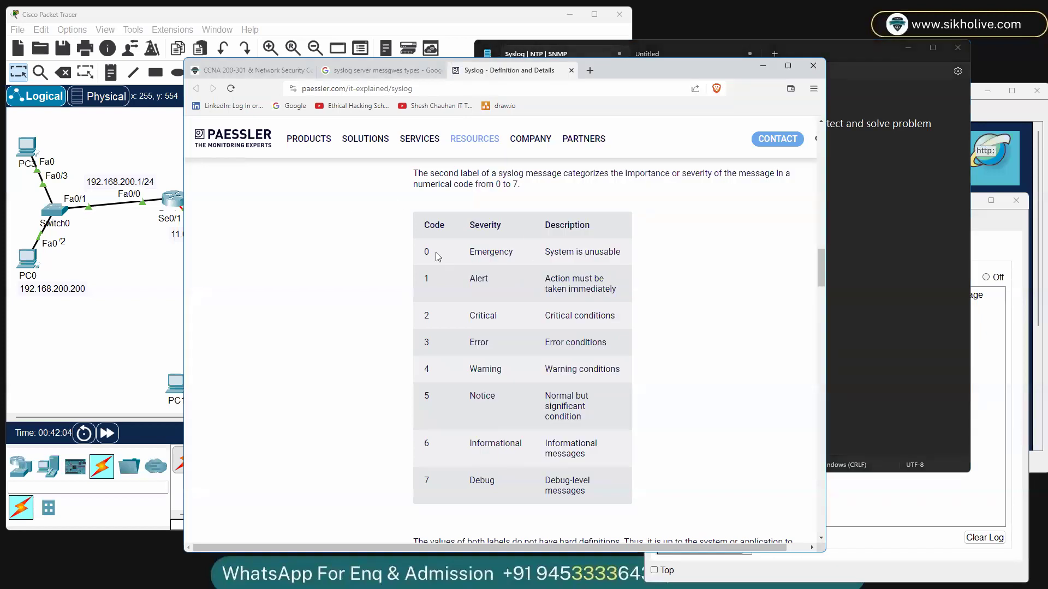
pyautogui.moveTo(425, 251); pyautogui.dragTo(516, 255)
pyautogui.moveTo(427, 279); pyautogui.dragTo(501, 279)
pyautogui.moveTo(547, 253); pyautogui.dragTo(576, 348)
pyautogui.moveTo(421, 252); pyautogui.dragTo(518, 342)
pyautogui.click(428, 236)
# Step: Copy the whole Code, Severity and Description table into the Notepad Syslog notes below "0-7 types" and minimize the browser
pyautogui.moveTo(423, 223); pyautogui.dragTo(587, 494)
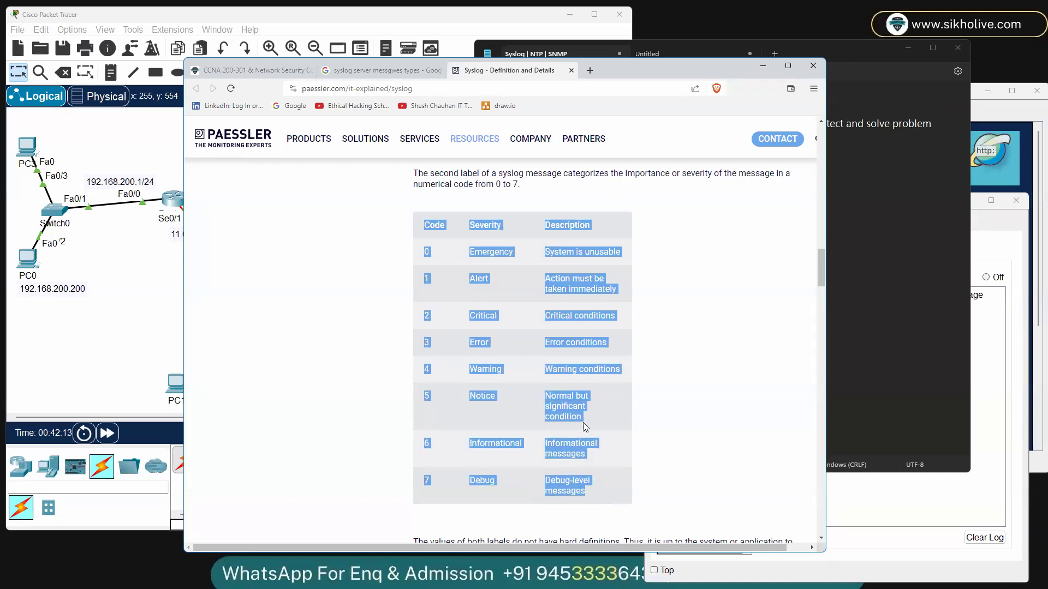
pyautogui.rightClick(575, 374)
pyautogui.click(602, 375)
pyautogui.hotkey('alt', 'Tab')
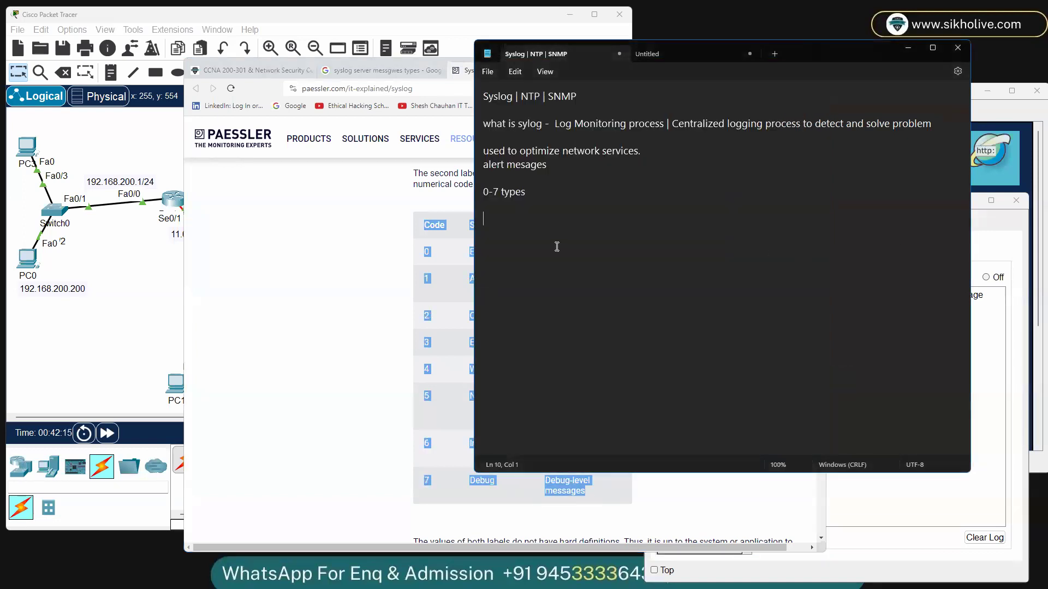
pyautogui.hotkey('ctrl', 'v')
pyautogui.hotkey('alt', 'Tab')
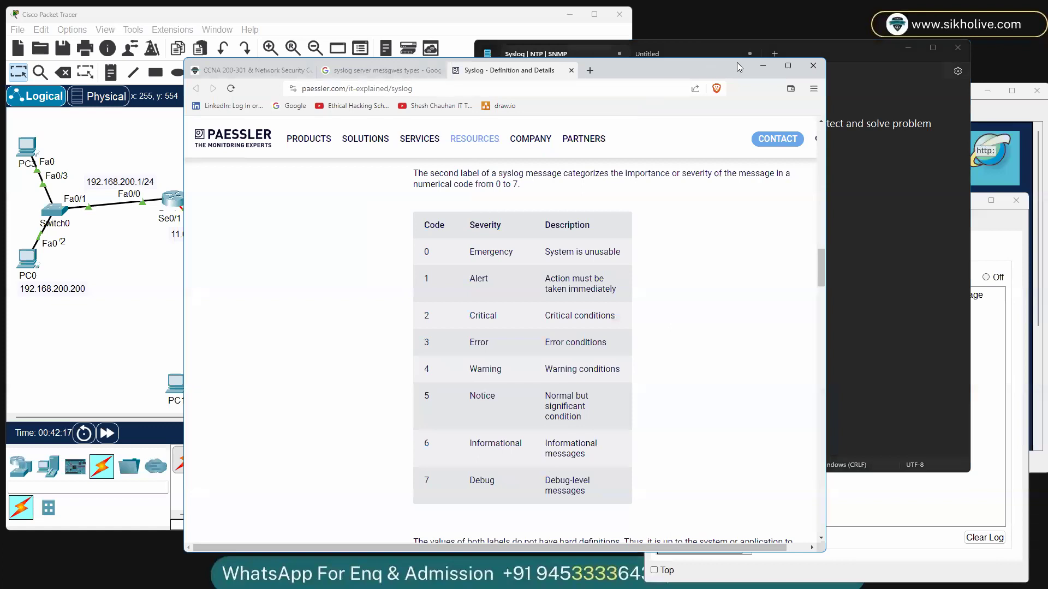
pyautogui.click(763, 66)
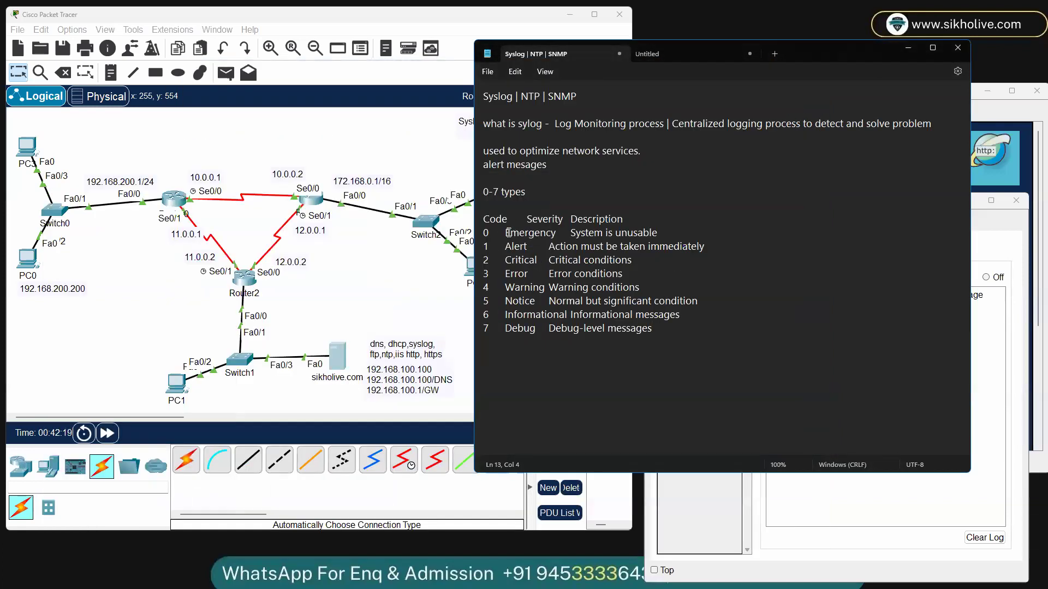
# Step: Highlight the severity levels from Emergency through Notice in the pasted table one after another while reviewing them
pyautogui.moveTo(483, 232); pyautogui.dragTo(662, 232)
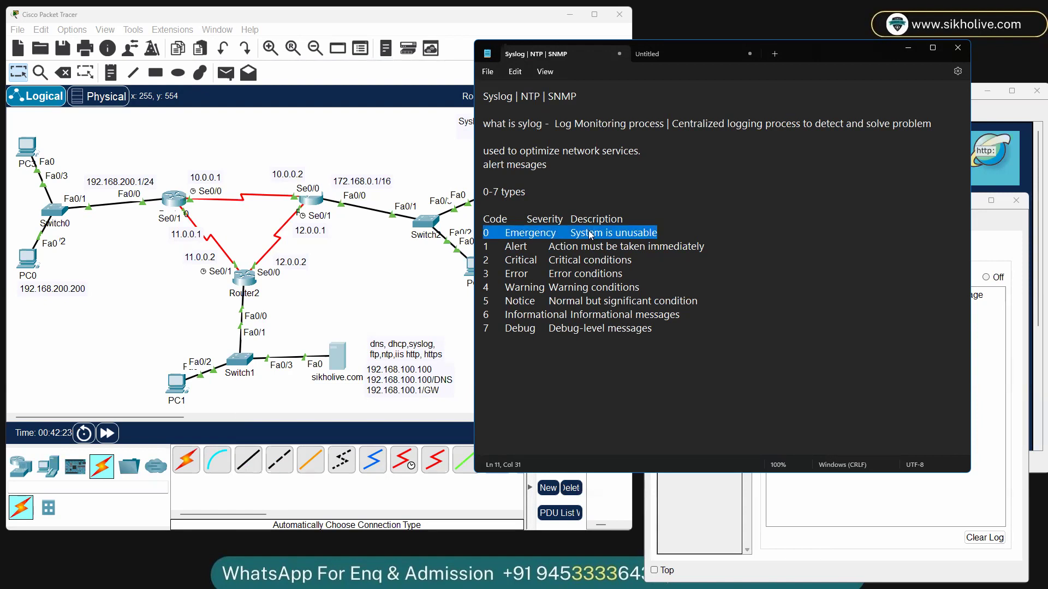
pyautogui.moveTo(483, 247); pyautogui.dragTo(709, 248)
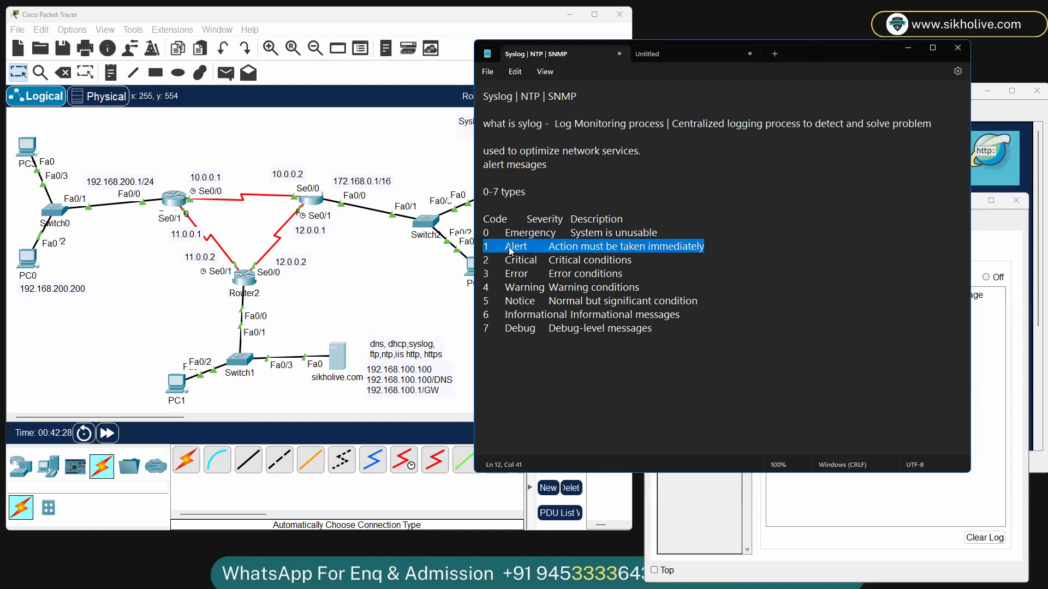
pyautogui.click(627, 247)
pyautogui.click(505, 260)
pyautogui.moveTo(505, 259); pyautogui.dragTo(632, 260)
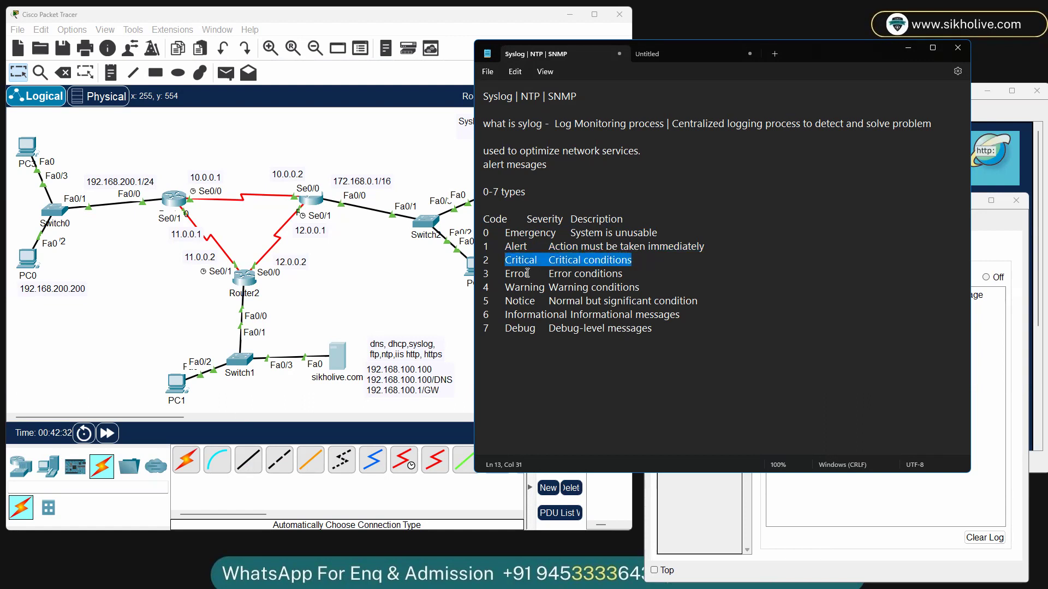
pyautogui.moveTo(501, 274); pyautogui.dragTo(637, 287)
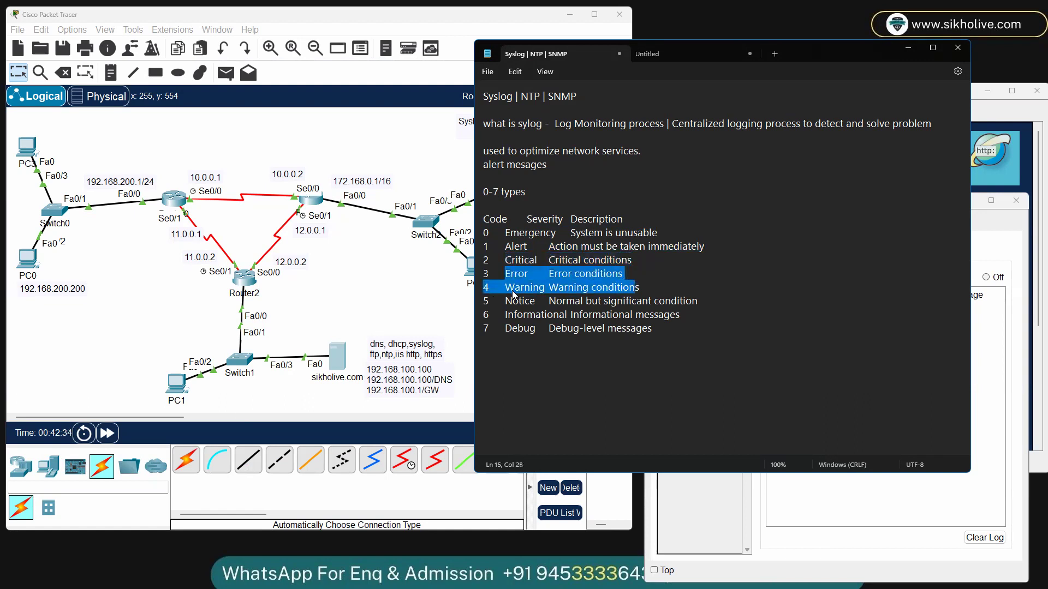
pyautogui.click(507, 289)
pyautogui.moveTo(507, 289); pyautogui.dragTo(622, 287)
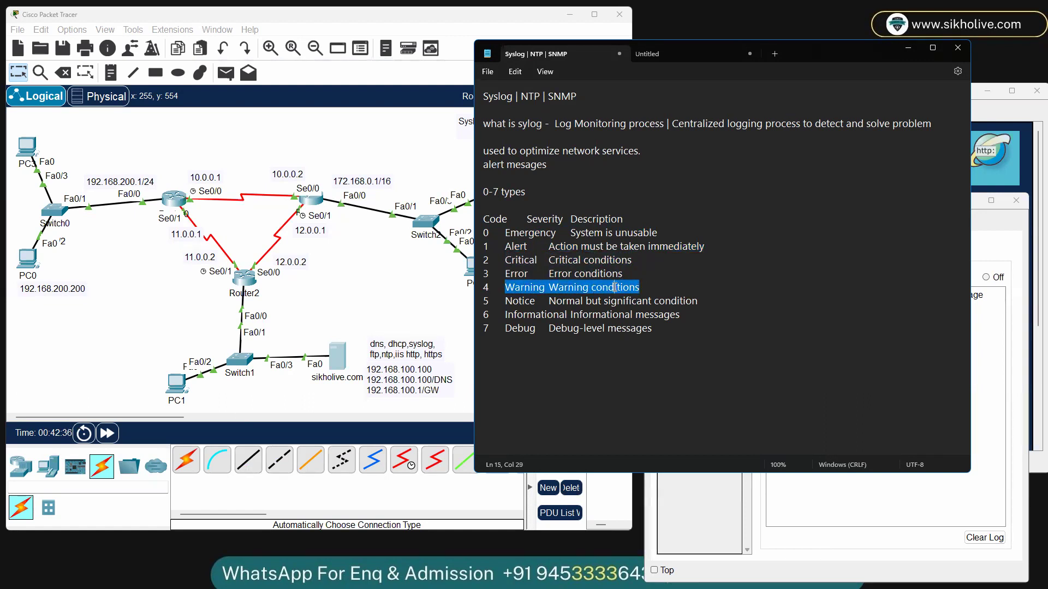
pyautogui.click(615, 288)
pyautogui.moveTo(505, 301); pyautogui.dragTo(533, 302)
pyautogui.click(542, 315)
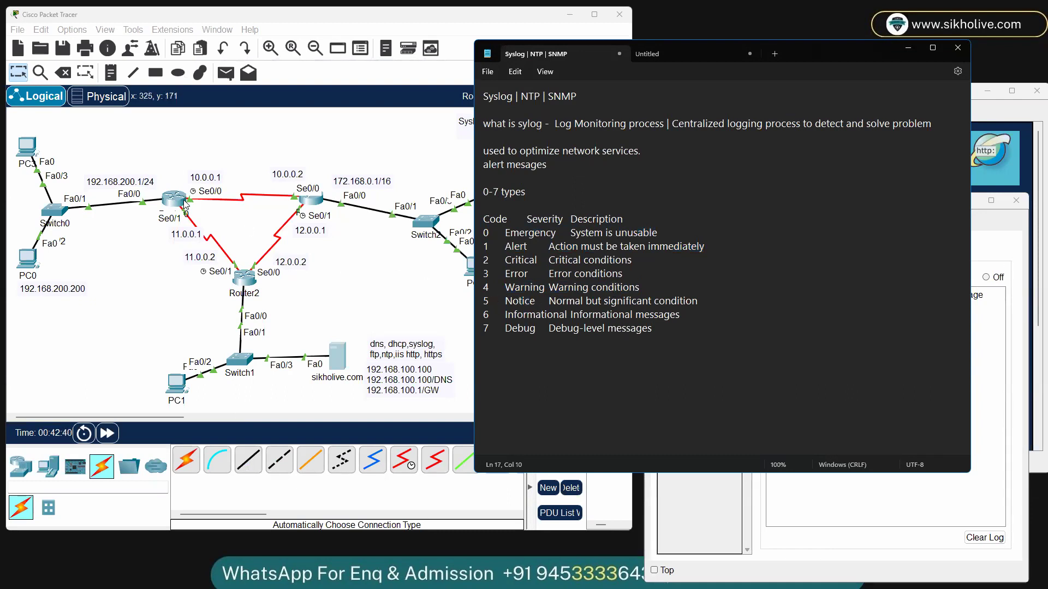
# Step: Open Router0's CLI in Packet Tracer, widen its window, and highlight the severity number in the link and line-protocol messages
pyautogui.click(203, 206)
pyautogui.scroll(10, 454, 241)
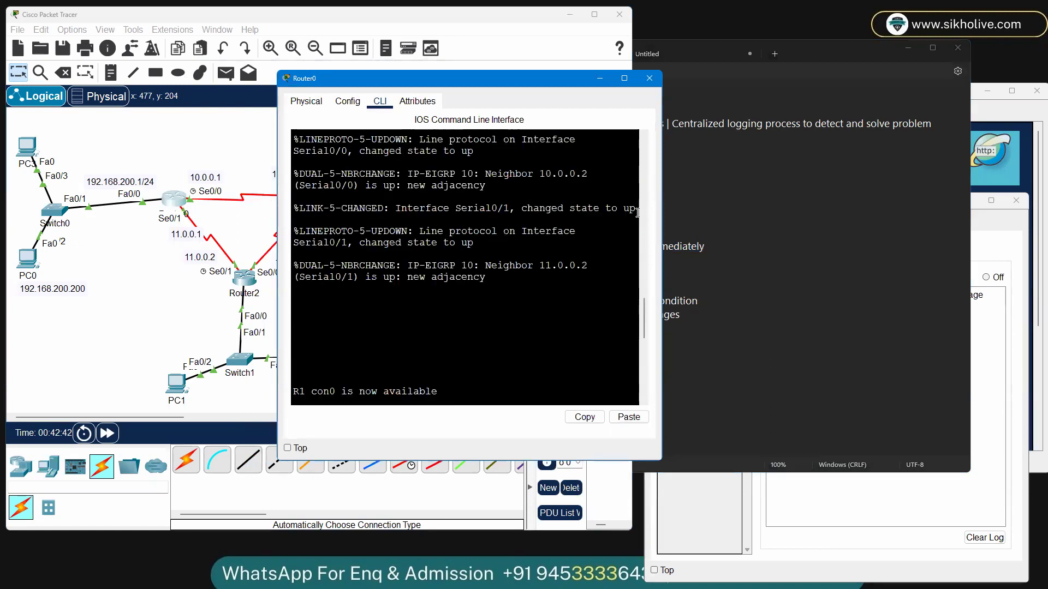
pyautogui.moveTo(664, 163); pyautogui.dragTo(901, 163)
pyautogui.scroll(3, 443, 257)
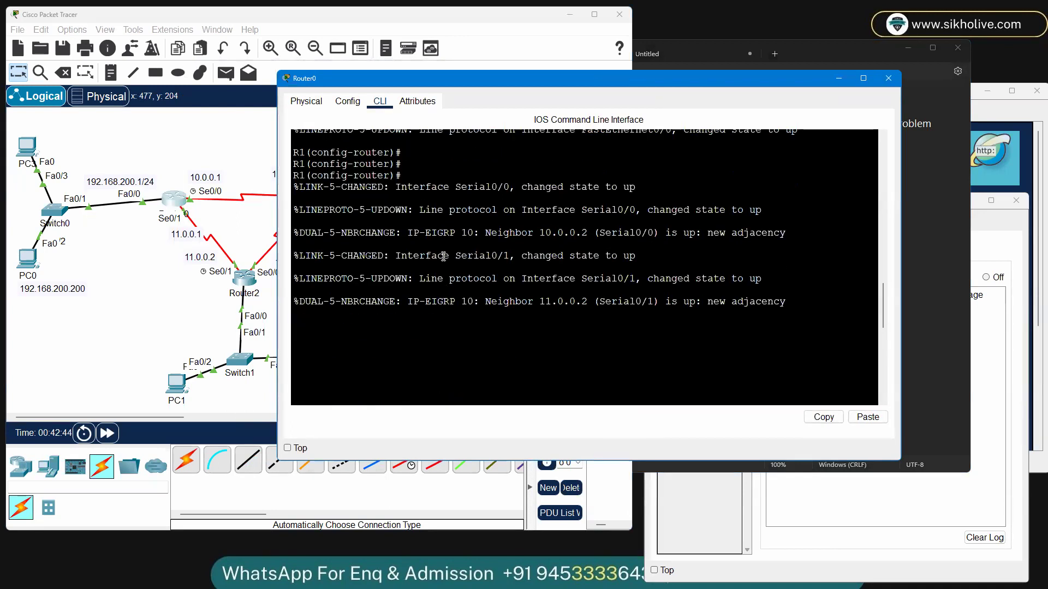
pyautogui.moveTo(323, 255); pyautogui.dragTo(371, 210)
pyautogui.moveTo(354, 283); pyautogui.dragTo(389, 280)
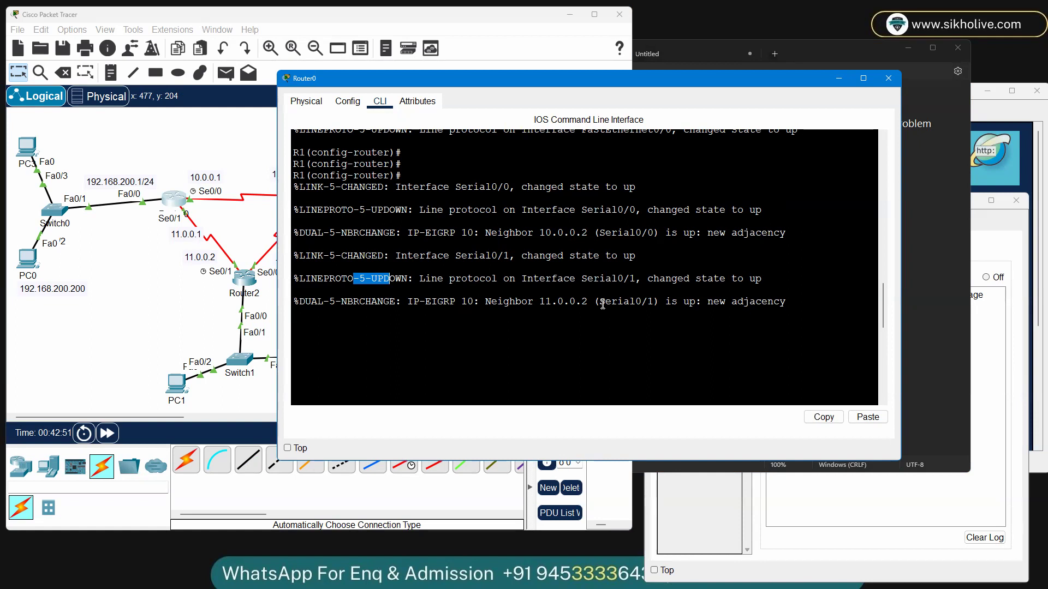
pyautogui.click(349, 280)
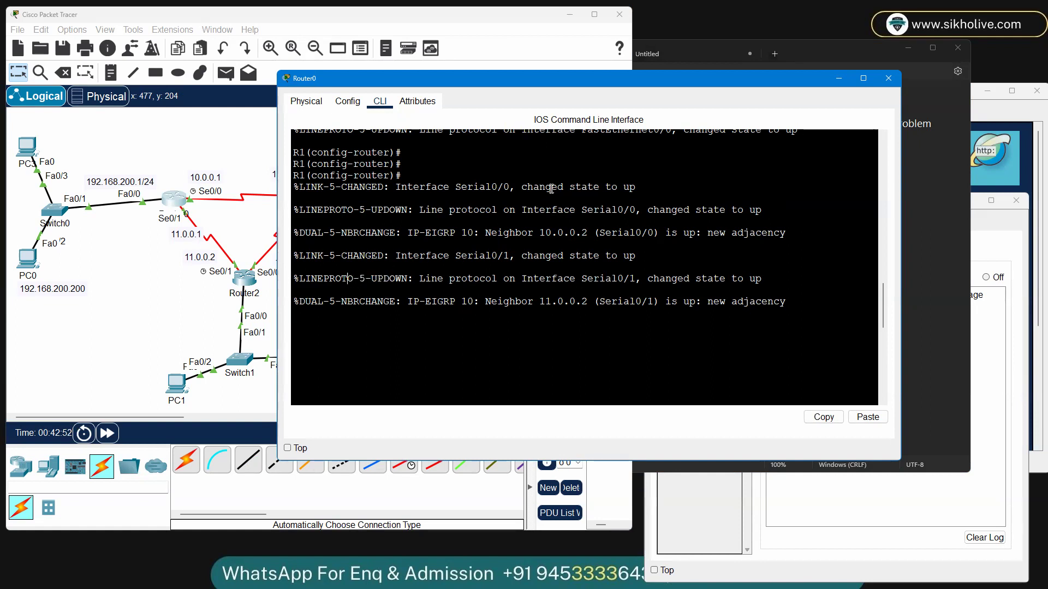
# Step: Compare the Notice entry in the Notepad table with the Serial0/1 %LINK-5-CHANGED message on Router0's console by highlighting both
pyautogui.click(916, 134)
pyautogui.moveTo(504, 301); pyautogui.dragTo(704, 300)
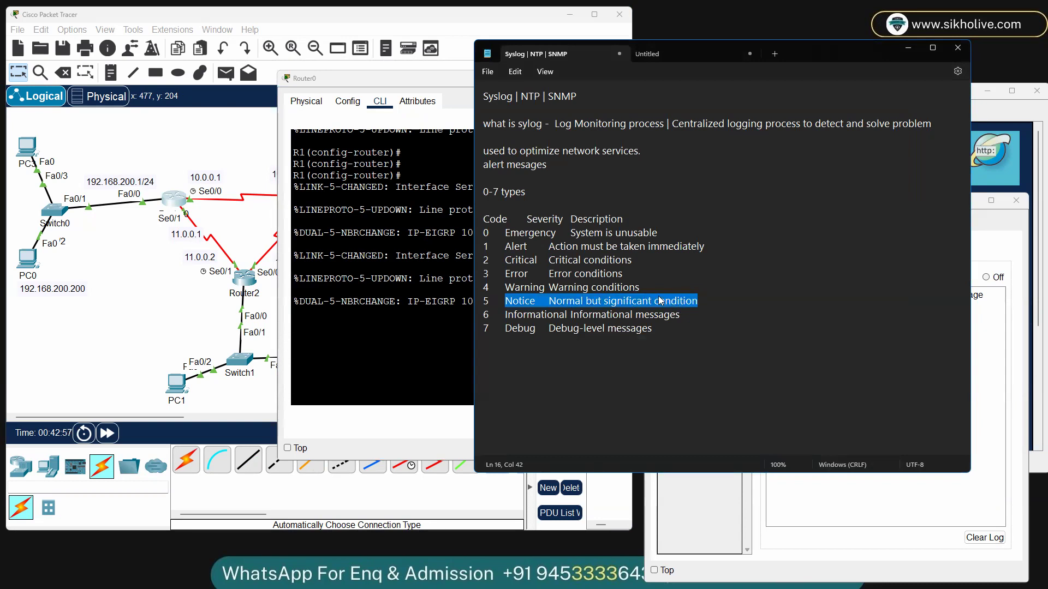
pyautogui.click(372, 294)
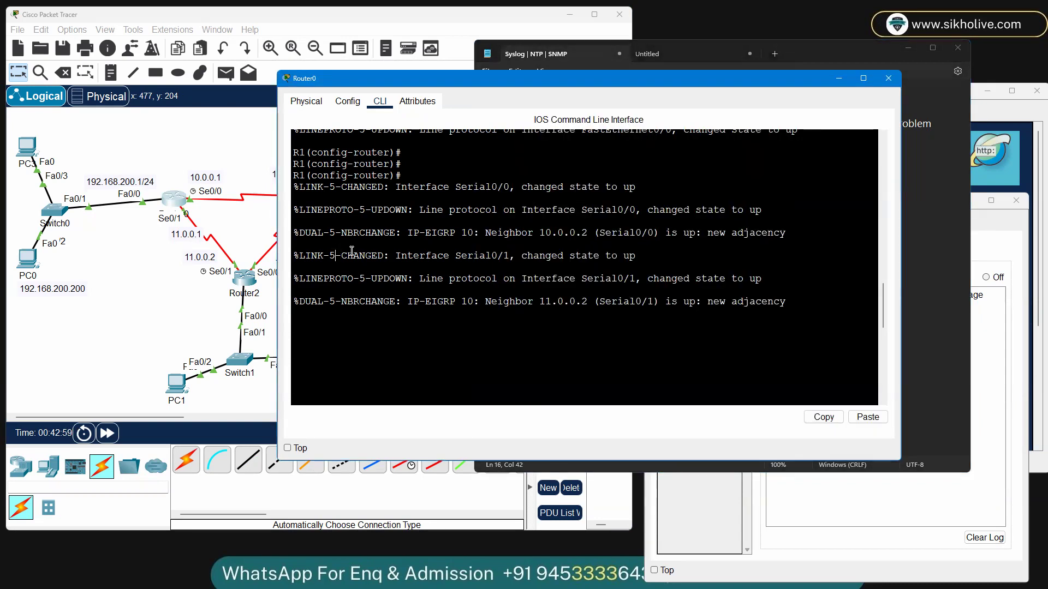
pyautogui.moveTo(335, 256); pyautogui.dragTo(638, 257)
# Step: Return to the Notepad notes and review the Informational and Debug entries of the severity table
pyautogui.click(906, 209)
pyautogui.click(614, 288)
pyautogui.moveTo(507, 315); pyautogui.dragTo(685, 320)
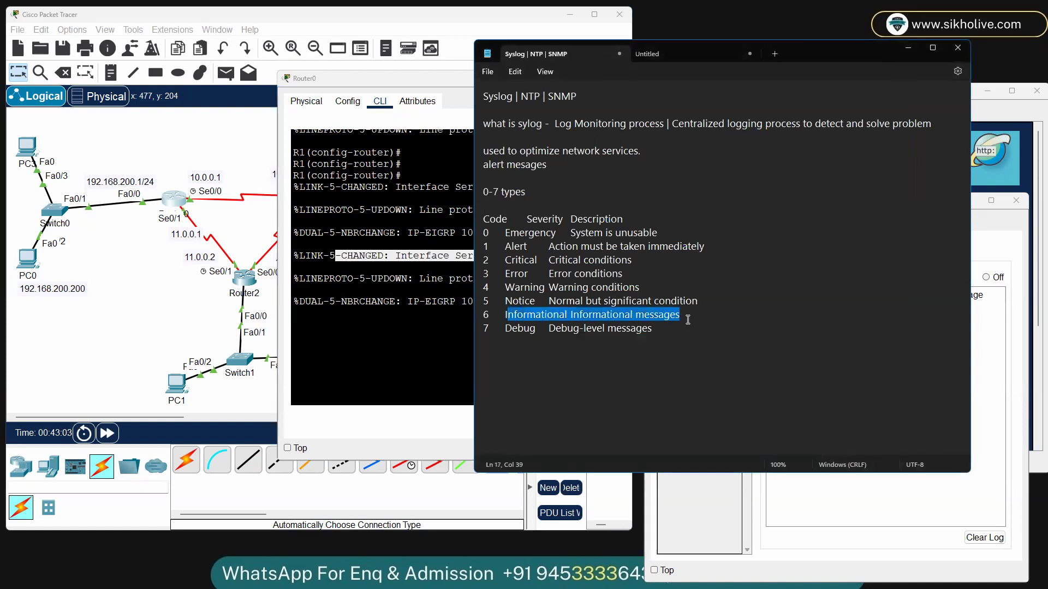
pyautogui.click(523, 316)
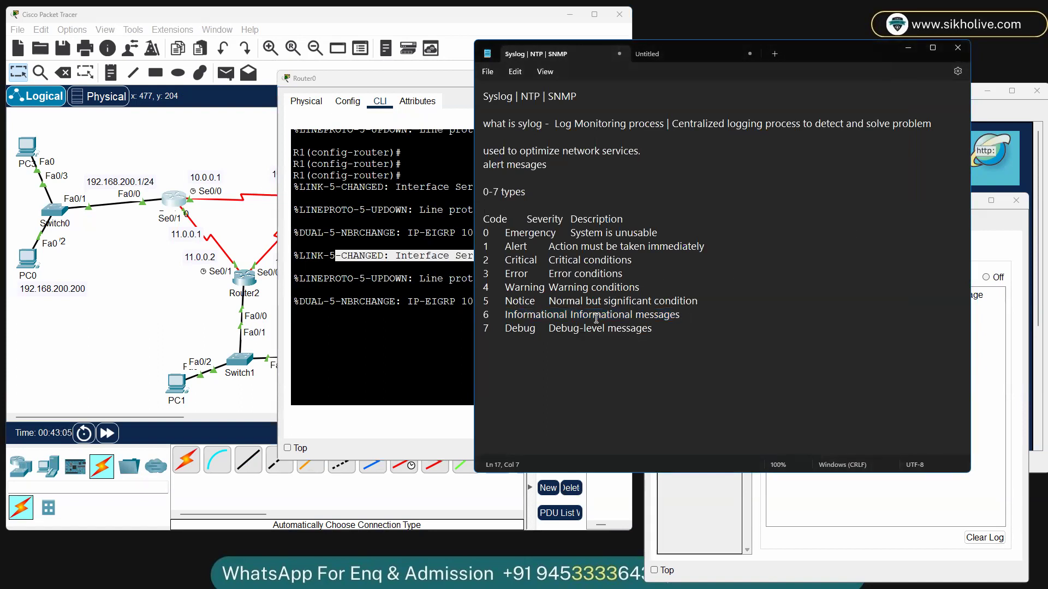
pyautogui.click(507, 329)
pyautogui.doubleClick(514, 330)
pyautogui.click(540, 335)
pyautogui.click(653, 329)
# Step: Copy the Serial0/0 %LINEPROTO-5-UPDOWN message from Router0's console into the Notepad notes, with a blank line between it and the severity table
pyautogui.click(414, 301)
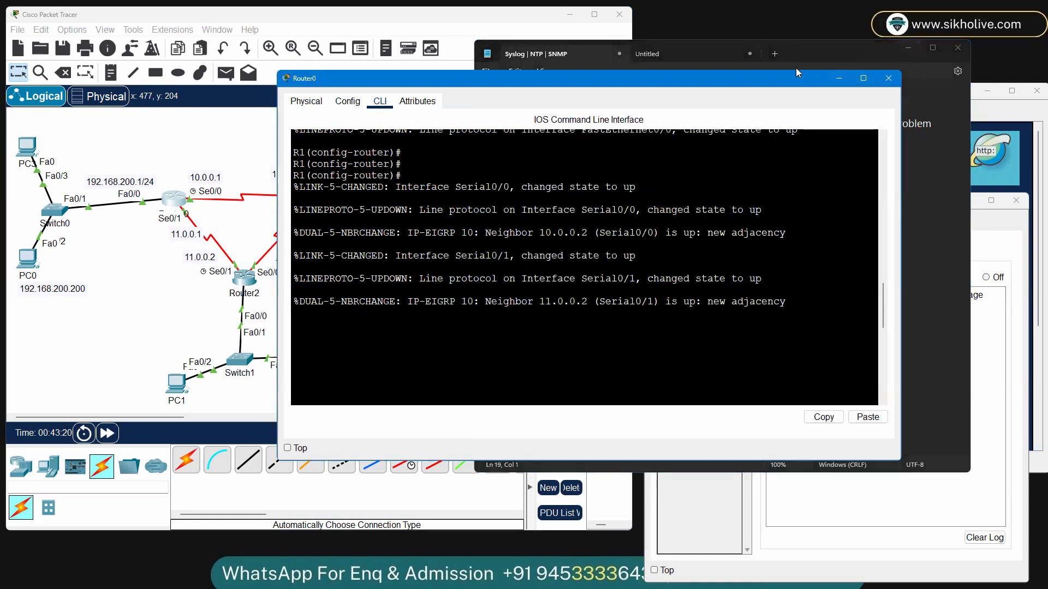
pyautogui.click(576, 58)
pyautogui.click(408, 255)
pyautogui.moveTo(294, 209); pyautogui.dragTo(764, 209)
pyautogui.rightClick(585, 210)
pyautogui.click(600, 221)
pyautogui.click(516, 358)
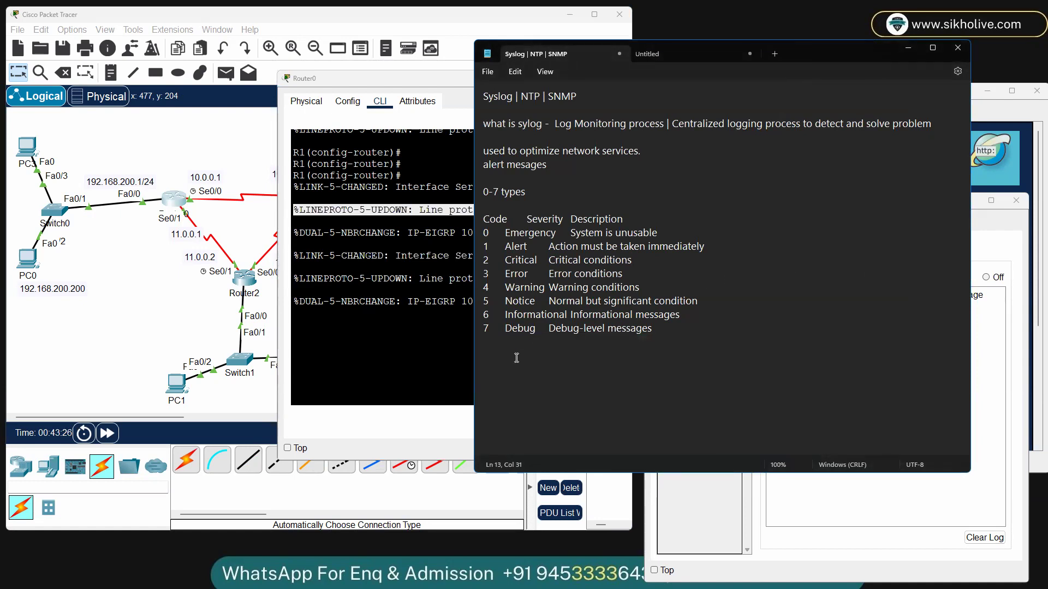
pyautogui.hotkey('ctrl', 'v')
pyautogui.click(660, 327)
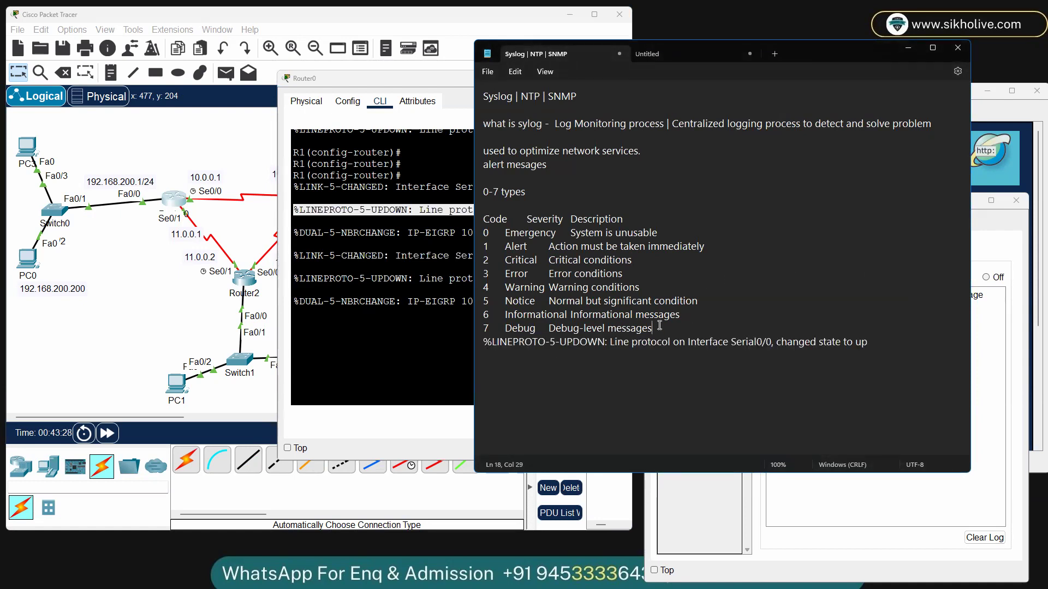
pyautogui.press('Return')
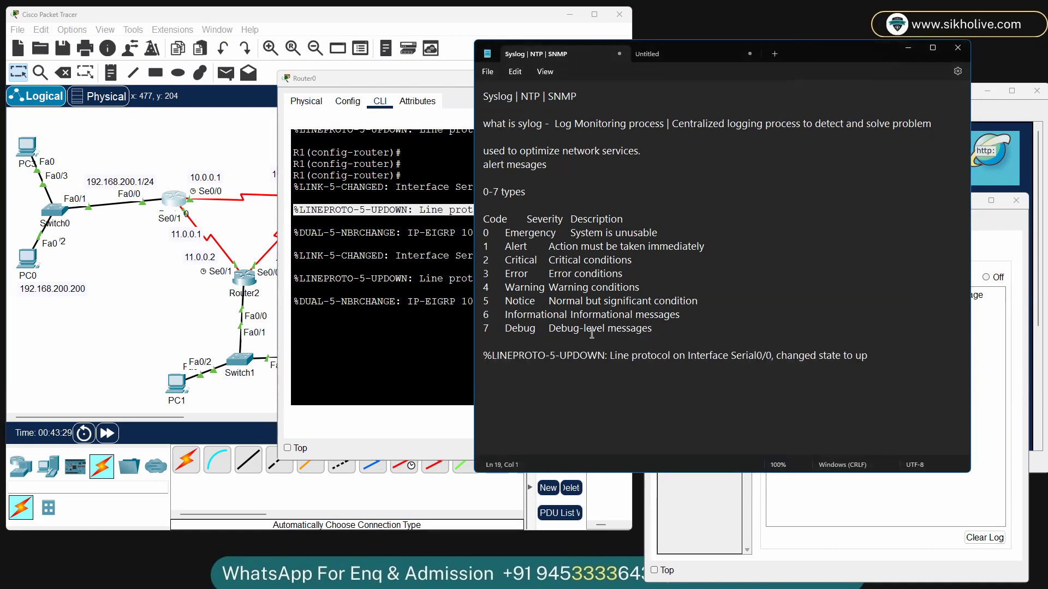
# Step: Highlight the facility, severity and mnemonic part of the pasted message, %LINEPROTO-5-UPDOWN, in the notes
pyautogui.moveTo(483, 356); pyautogui.dragTo(555, 354)
pyautogui.click(507, 356)
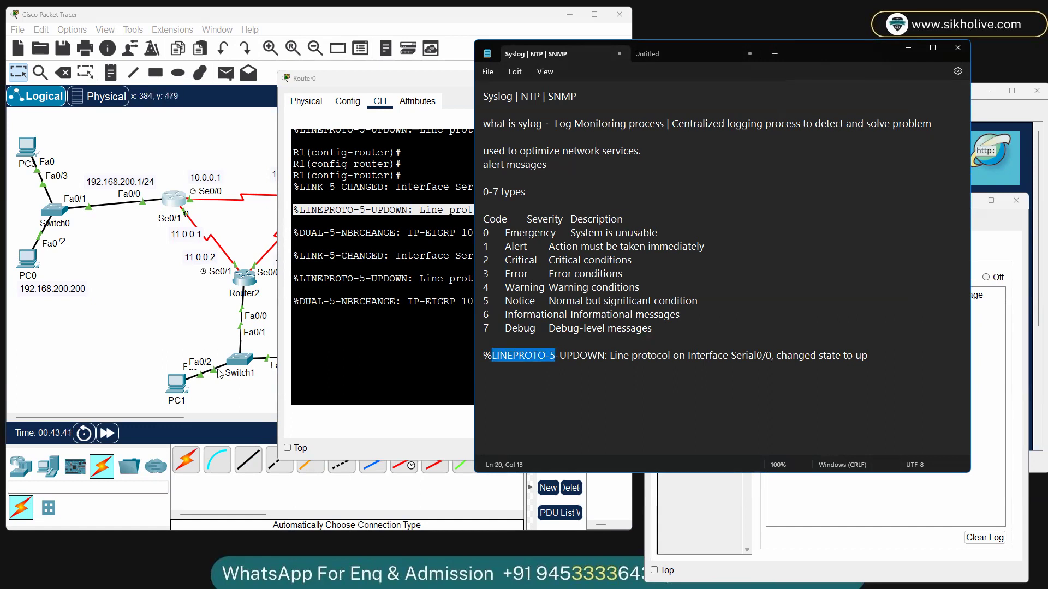
pyautogui.click(505, 356)
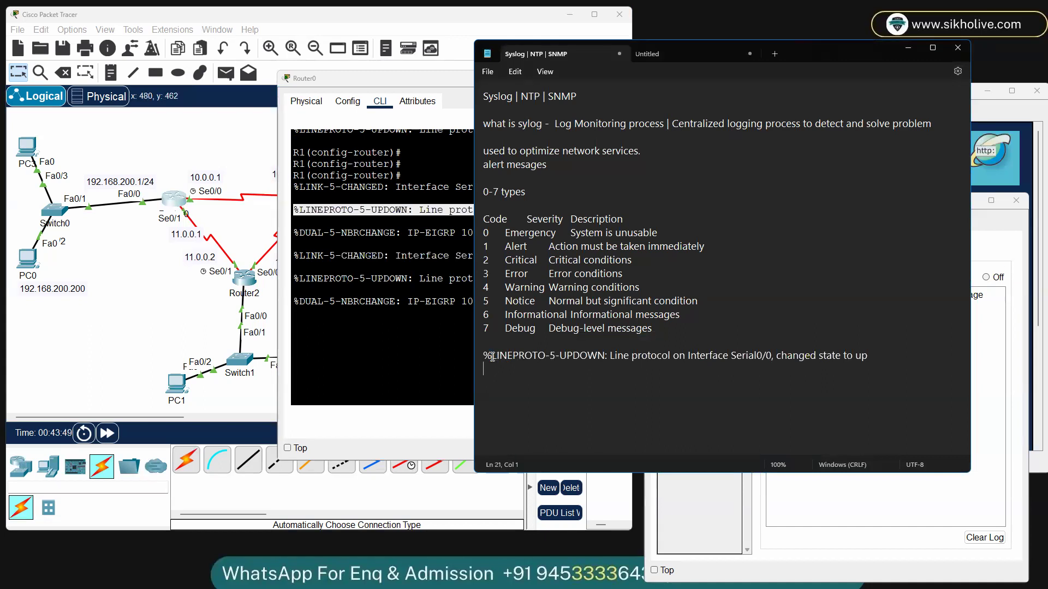
pyautogui.moveTo(483, 356); pyautogui.dragTo(607, 354)
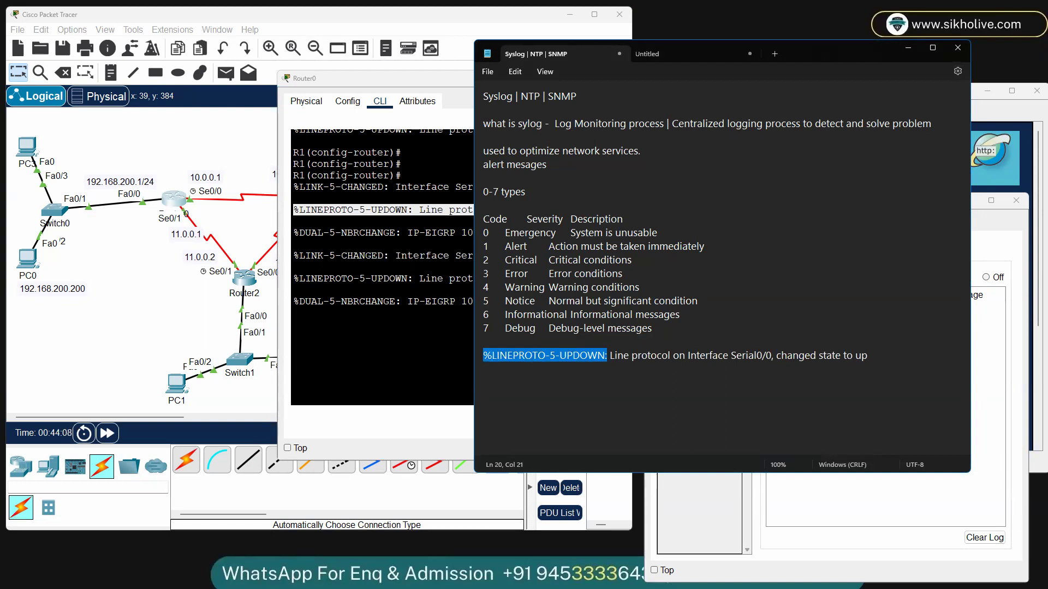
# Step: Highlight the description part of the pasted message, from the Serial0/0 line protocol to its changed state
pyautogui.moveTo(610, 357); pyautogui.dragTo(774, 358)
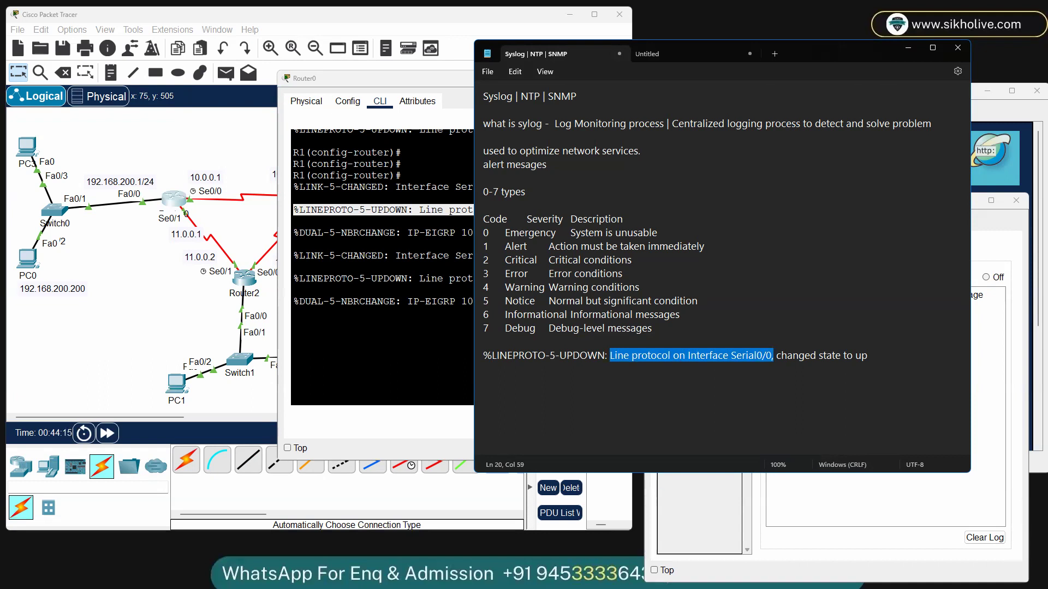
pyautogui.click(618, 357)
pyautogui.moveTo(618, 357); pyautogui.dragTo(878, 355)
pyautogui.click(789, 356)
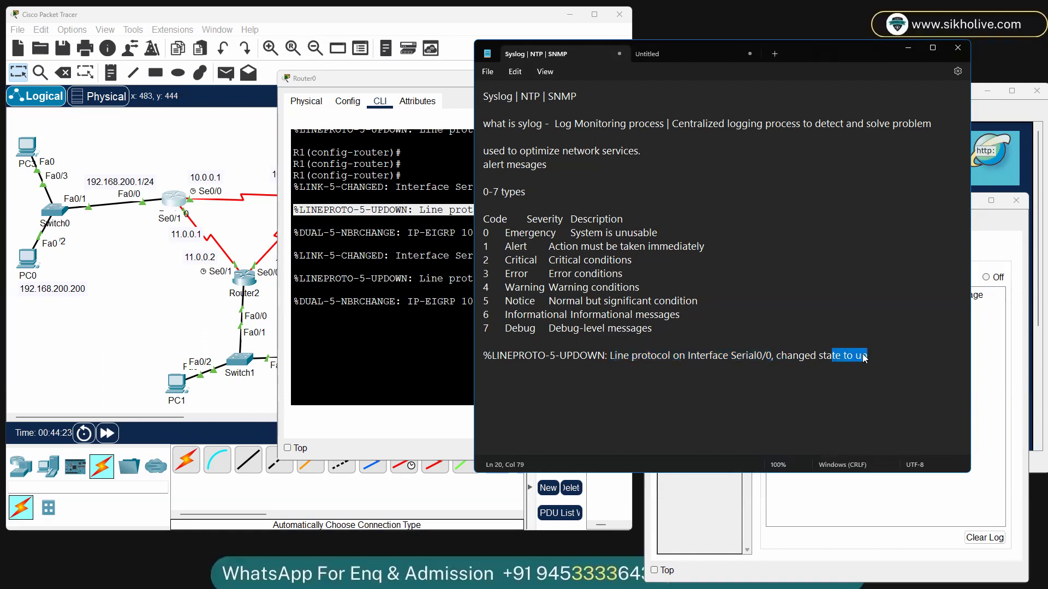
pyautogui.click(828, 356)
pyautogui.moveTo(871, 358); pyautogui.dragTo(641, 360)
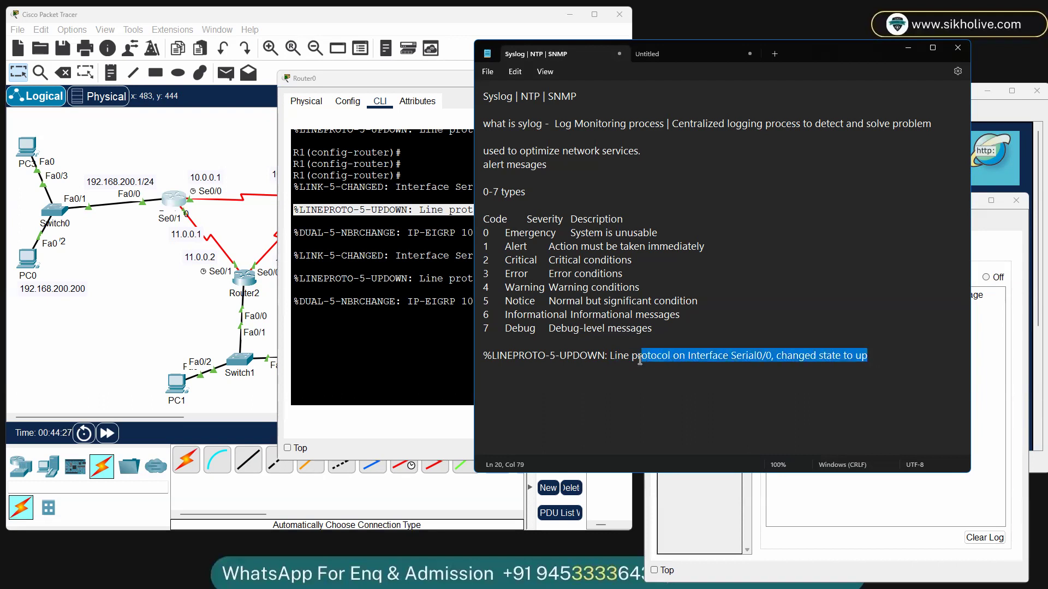
pyautogui.click(495, 367)
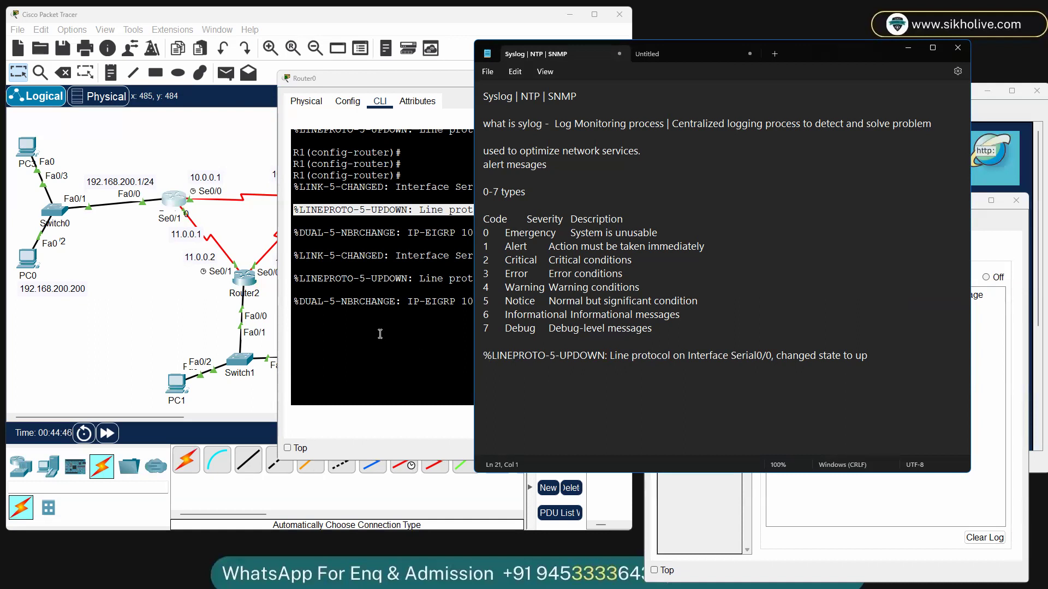
# Step: Return to Router0's console and highlight the block of log messages, followed by the EIGRP neighbor 11.0.0.2 adjacency message
pyautogui.click(420, 310)
pyautogui.moveTo(786, 303); pyautogui.dragTo(300, 196)
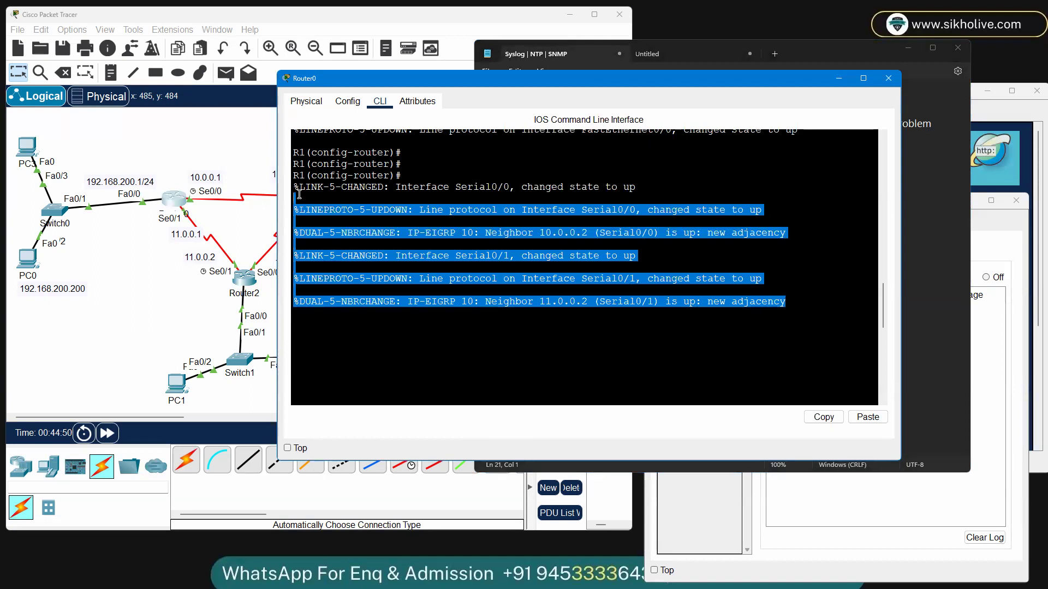
pyautogui.click(434, 288)
pyautogui.moveTo(788, 301); pyautogui.dragTo(287, 303)
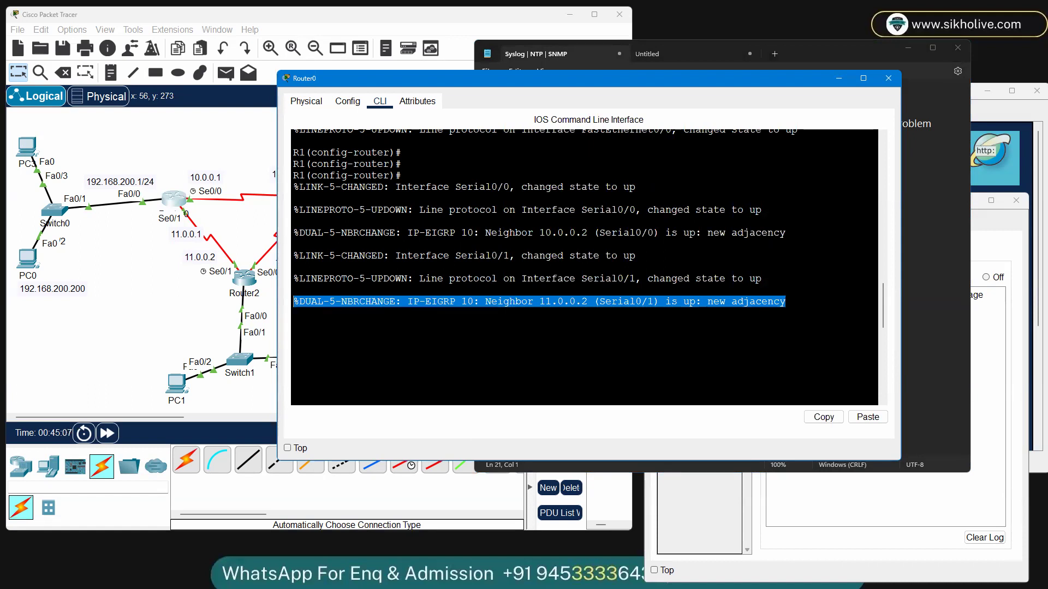
pyautogui.click(350, 309)
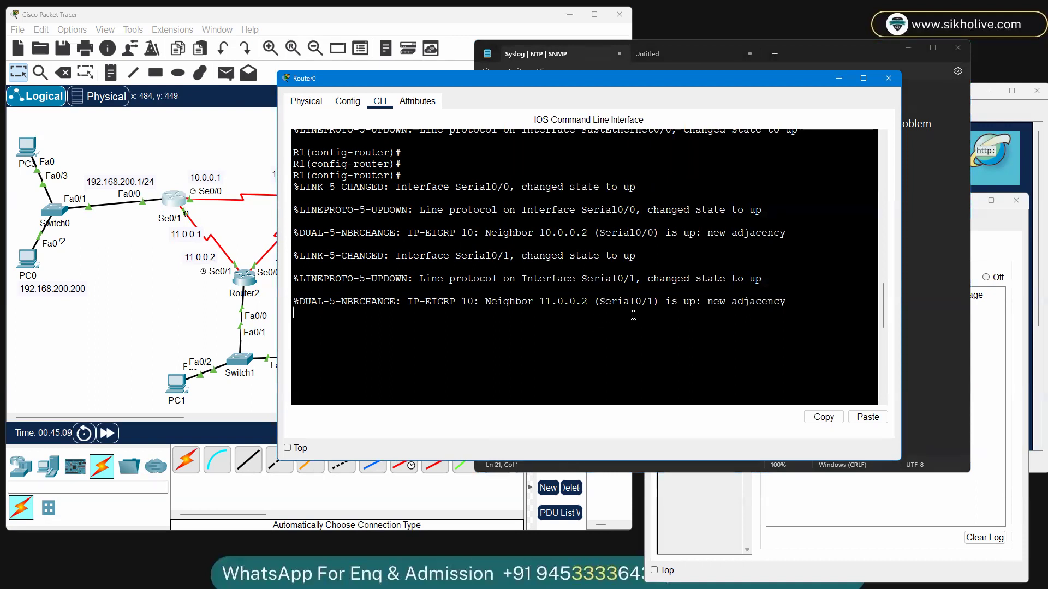
# Step: Highlight the description, severity and facility parts of the Serial0/0 line-protocol message on Router0's console
pyautogui.moveTo(456, 210); pyautogui.dragTo(762, 209)
pyautogui.moveTo(354, 210); pyautogui.dragTo(386, 210)
pyautogui.moveTo(299, 210); pyautogui.dragTo(374, 214)
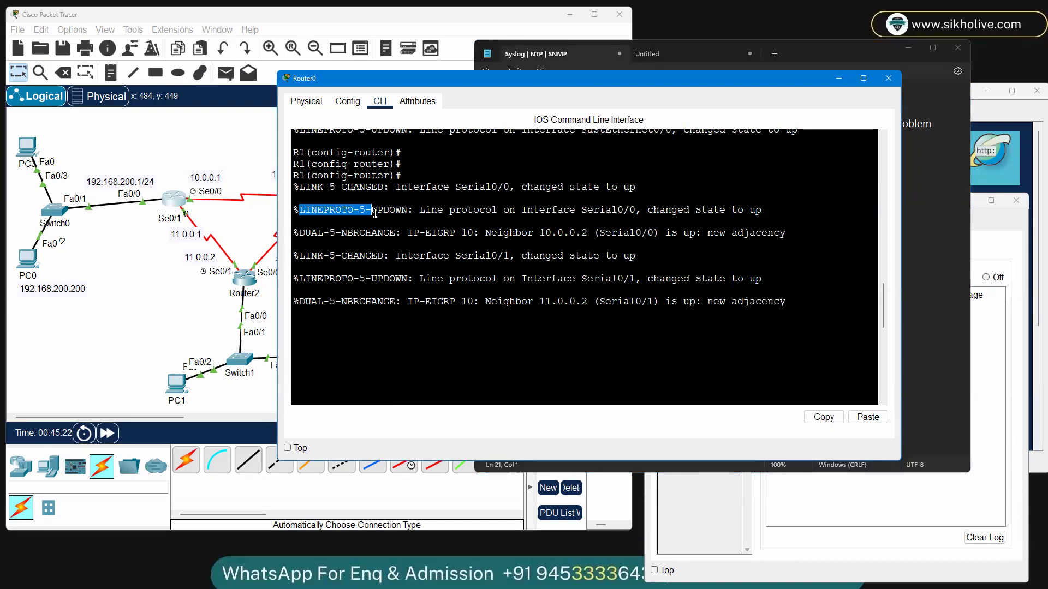
pyautogui.click(307, 209)
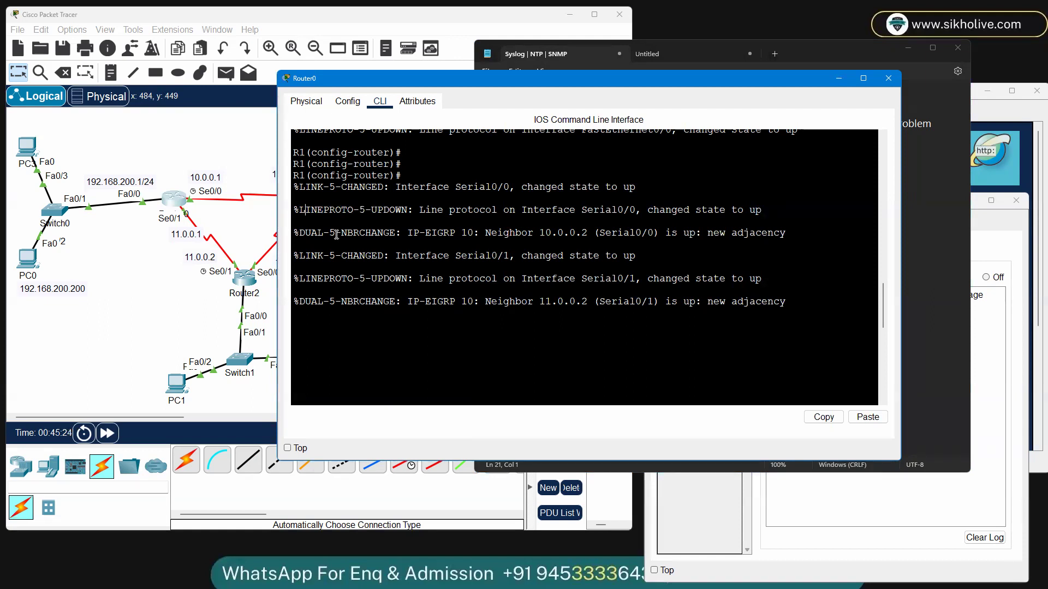
pyautogui.click(335, 248)
pyautogui.scroll(1, 382, 249)
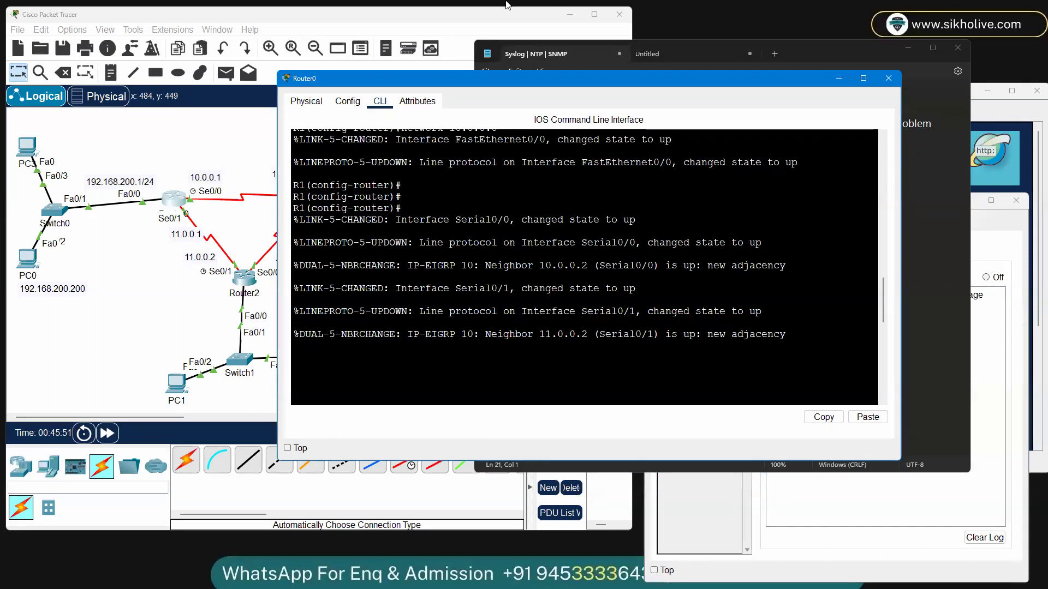
# Step: Bring Router0's console back to its command prompt and minimize the router window
pyautogui.click(382, 358)
pyautogui.press('Return')
pyautogui.press('Return')
pyautogui.press('Return')
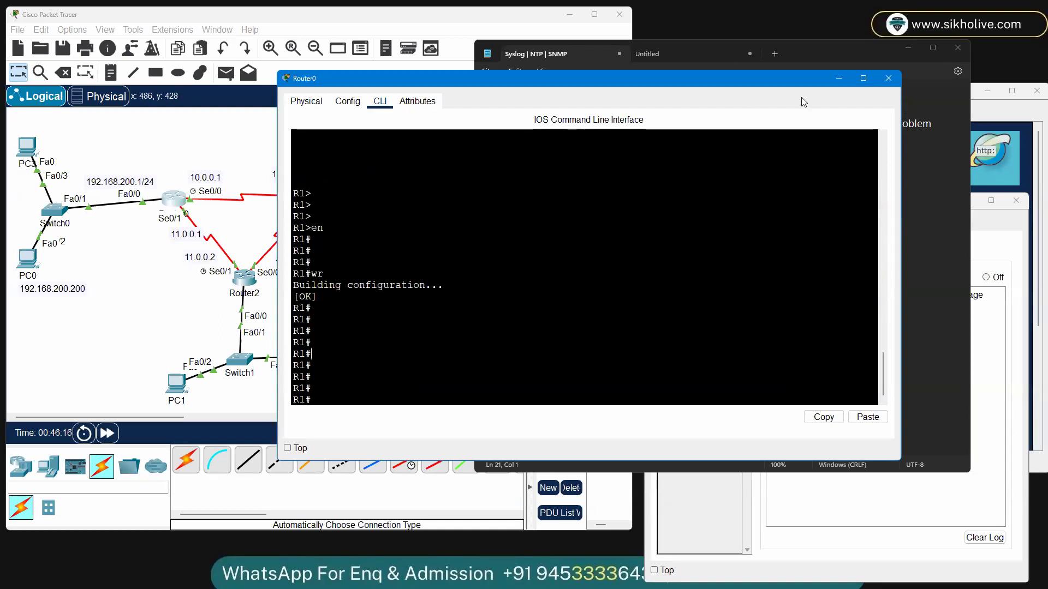
pyautogui.click(841, 78)
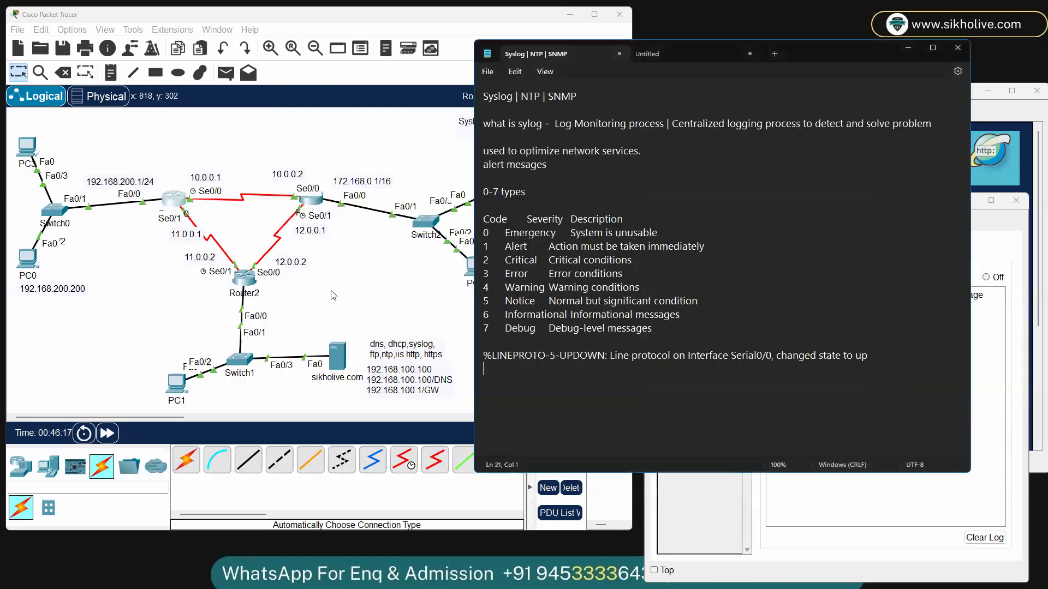
# Step: Open Router2's CLI, move and widen its window, and enter global configuration mode with conf t
pyautogui.click(247, 279)
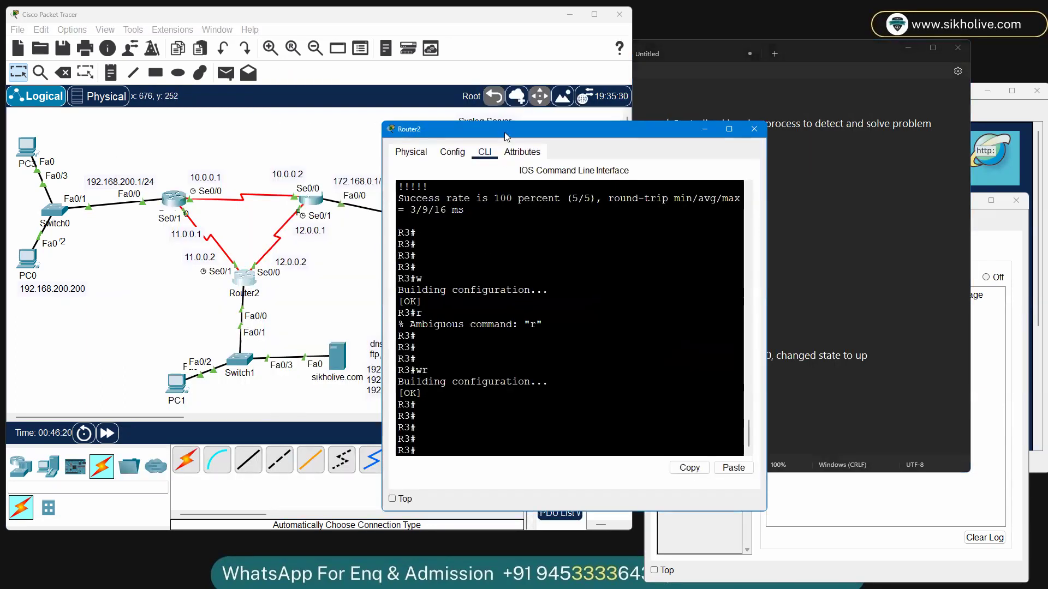
pyautogui.moveTo(520, 135); pyautogui.dragTo(600, 154)
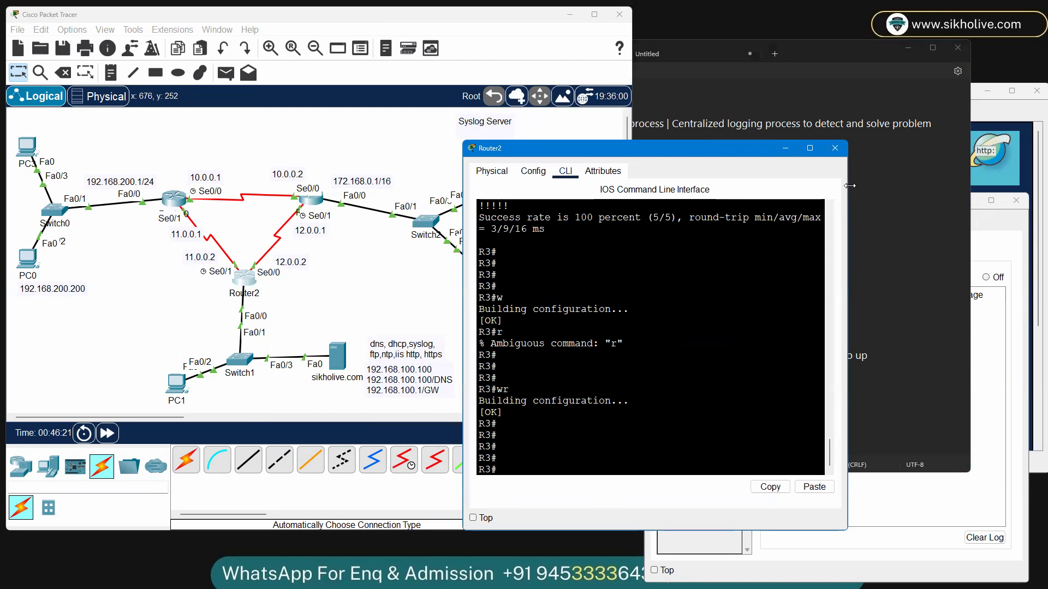
pyautogui.moveTo(850, 186); pyautogui.dragTo(999, 187)
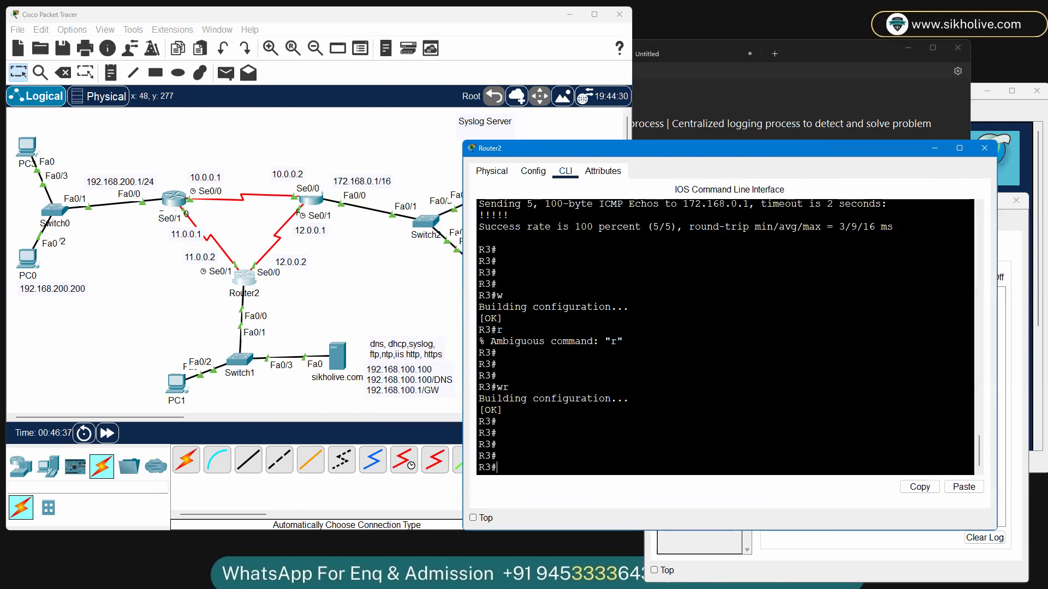
pyautogui.write('conf t')
pyautogui.press('Return')
pyautogui.press('Return')
pyautogui.press('Return')
pyautogui.press('Return')
pyautogui.press('Return')
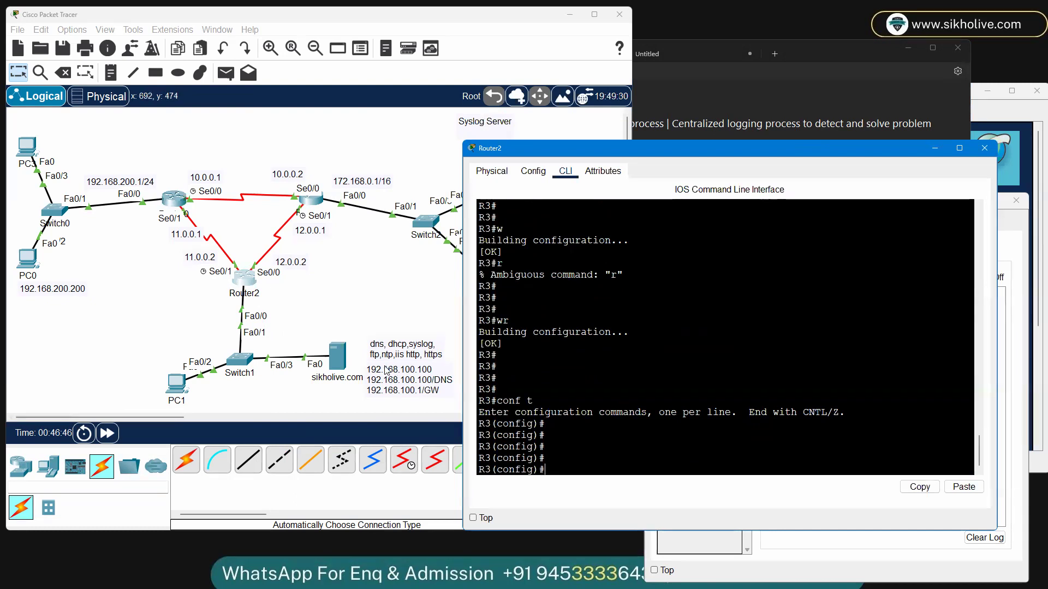
# Step: Begin the logging command on Router2 and display its available options with the ? help
pyautogui.write('log')
pyautogui.write('i')
pyautogui.press('Tab')
pyautogui.press('Tab')
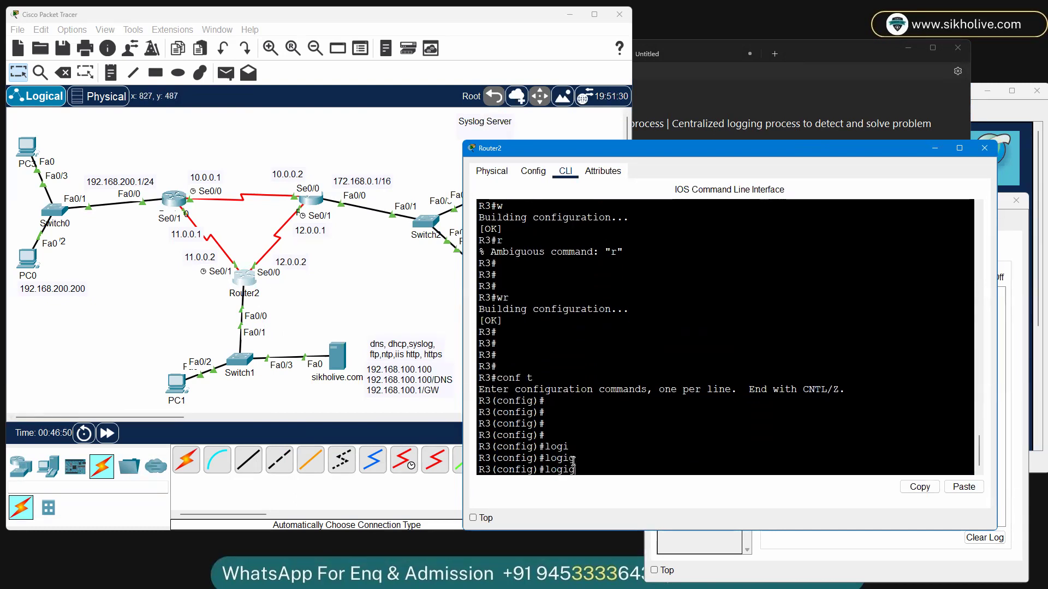
pyautogui.press('Tab')
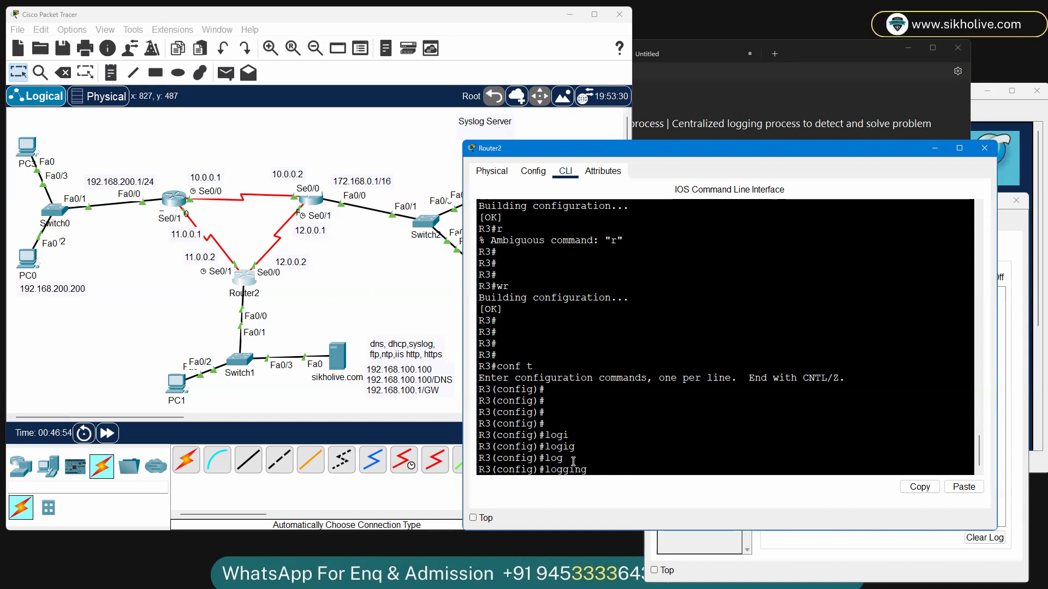
pyautogui.write('?')
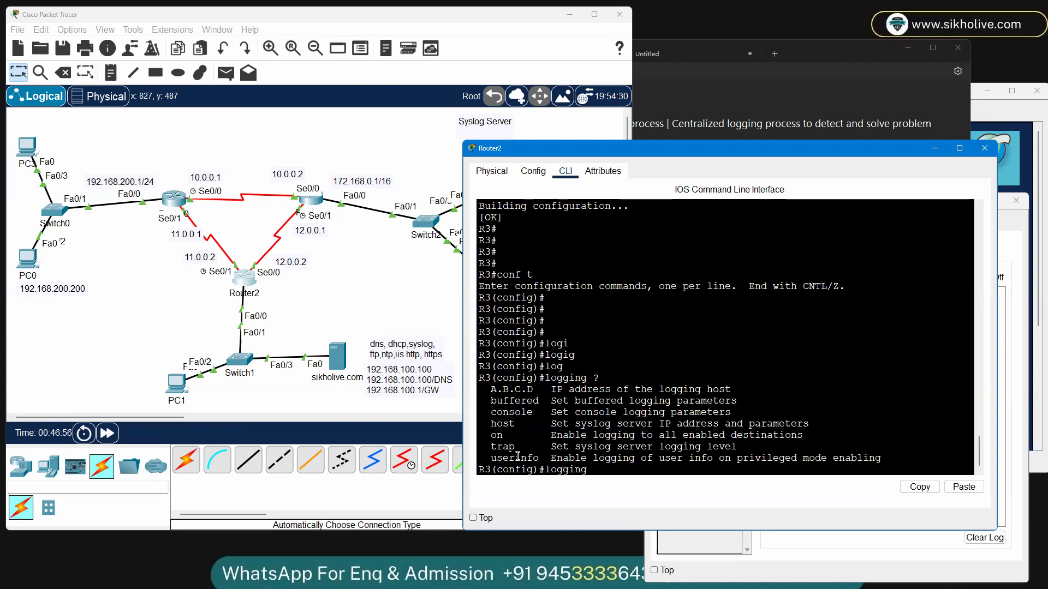
# Step: Highlight the host and on entries in the logging command's option list to review what they do
pyautogui.moveTo(485, 426); pyautogui.dragTo(818, 423)
pyautogui.click(817, 423)
pyautogui.moveTo(491, 436); pyautogui.dragTo(599, 436)
pyautogui.click(598, 463)
pyautogui.moveTo(528, 425); pyautogui.dragTo(799, 423)
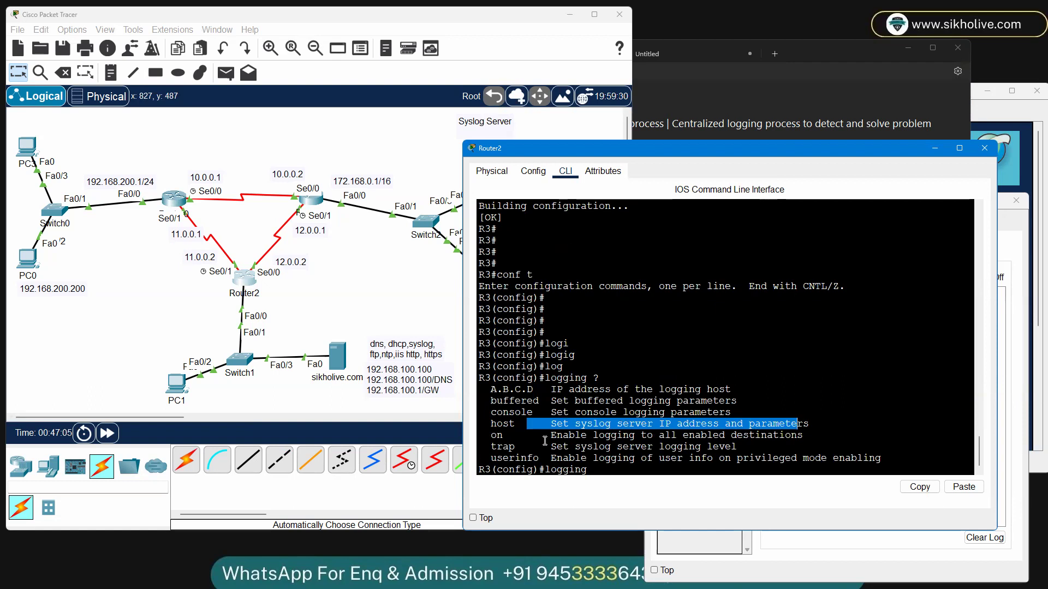
pyautogui.click(507, 435)
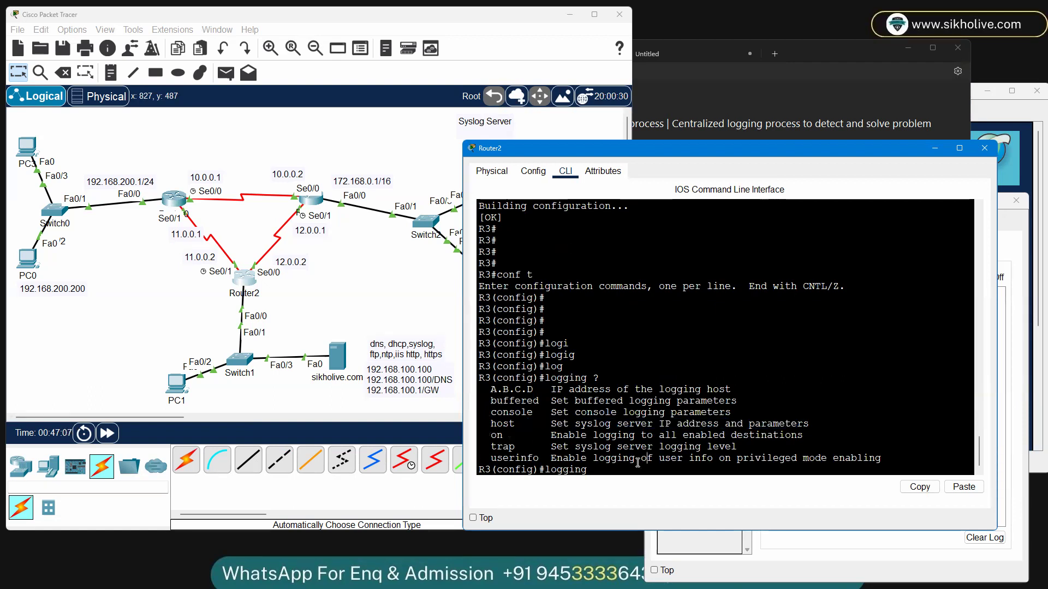
# Step: Point Router2's logging to the syslog server at 192.168.100.100, and highlight the entered command and server address
pyautogui.write('192.168.100.100')
pyautogui.press('Return')
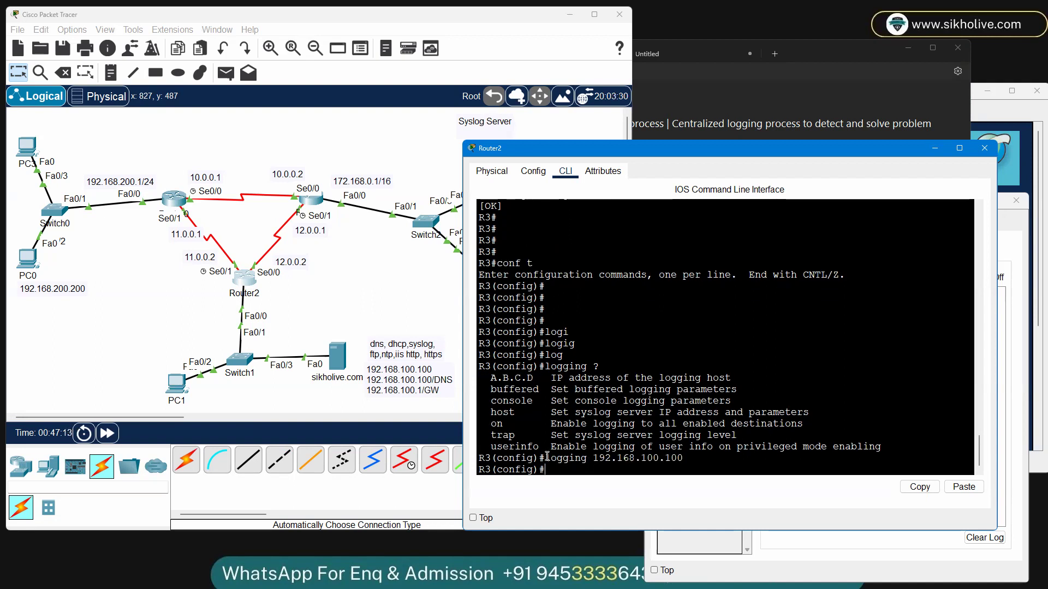
pyautogui.moveTo(546, 458); pyautogui.dragTo(702, 462)
pyautogui.rightClick(688, 462)
pyautogui.click(690, 464)
pyautogui.click(655, 468)
pyautogui.moveTo(659, 459); pyautogui.dragTo(593, 458)
# Step: Begin the logging trap command on Router2 and display its available severity options with the ? help
pyautogui.write('logi')
pyautogui.press('Tab')
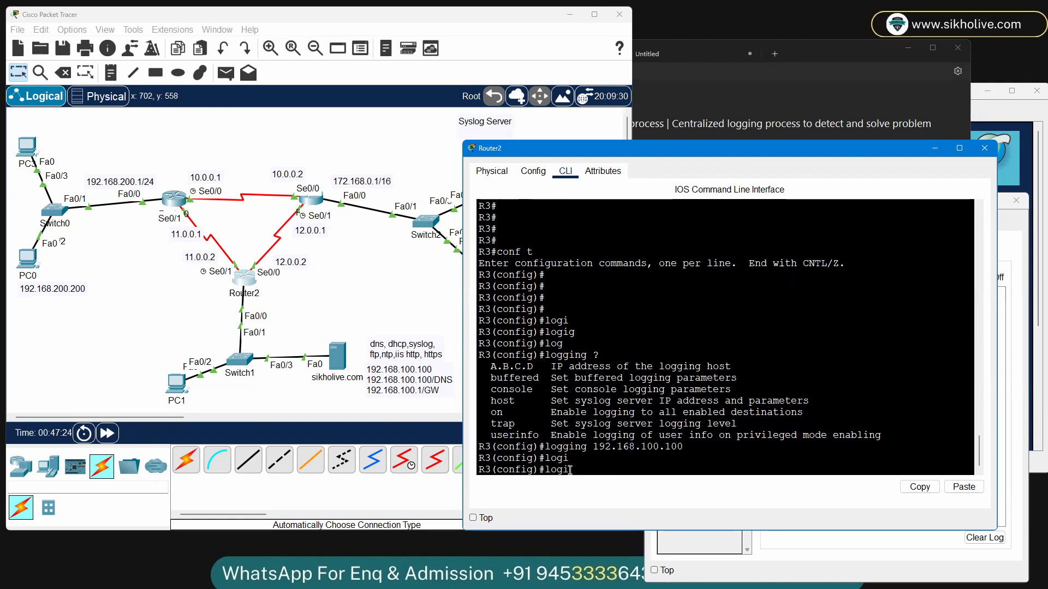
pyautogui.press('Tab')
pyautogui.write('tr')
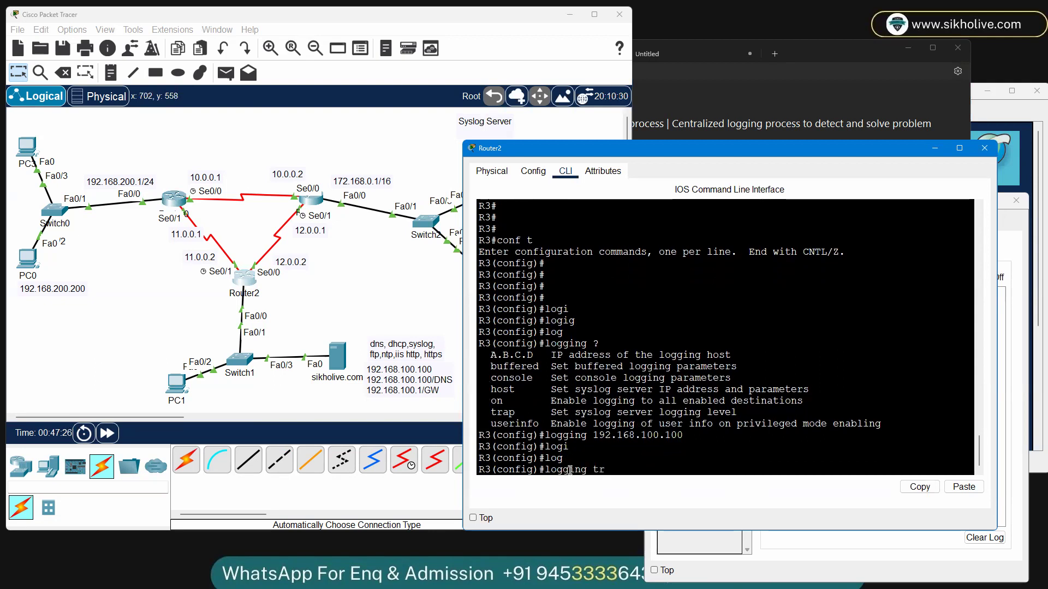
pyautogui.press('Tab')
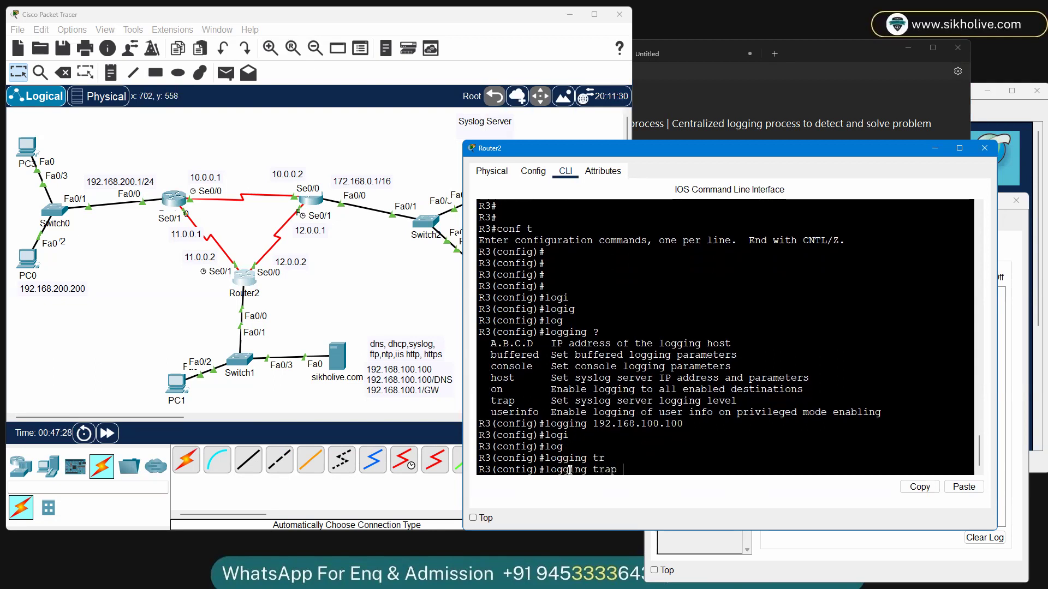
pyautogui.write('?')
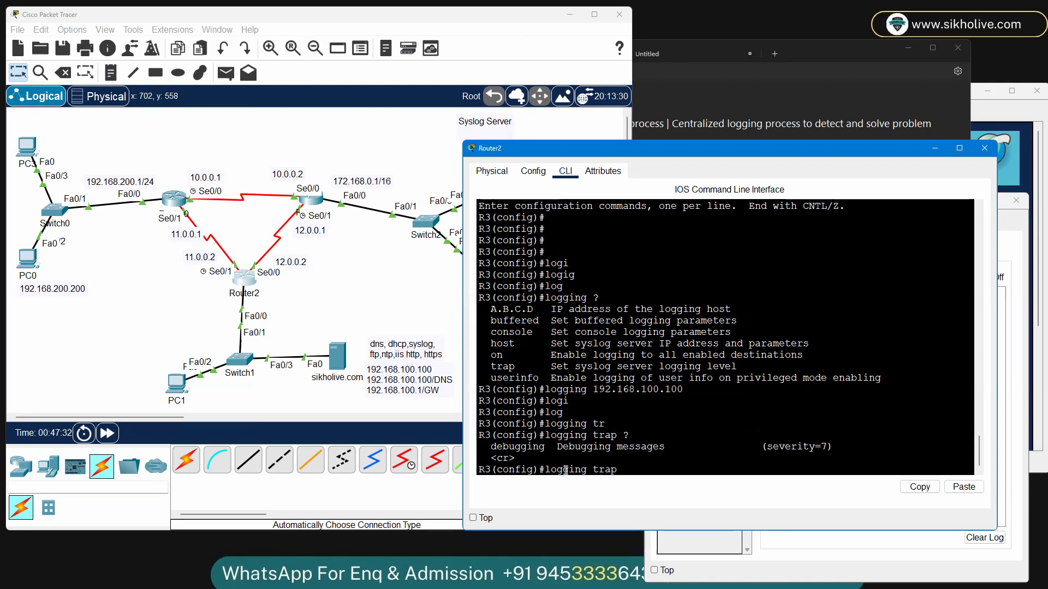
# Step: Highlight the debugging severity option in Router2's help output and compare it with the severity level list in the Syslog notes
pyautogui.moveTo(497, 447); pyautogui.dragTo(560, 447)
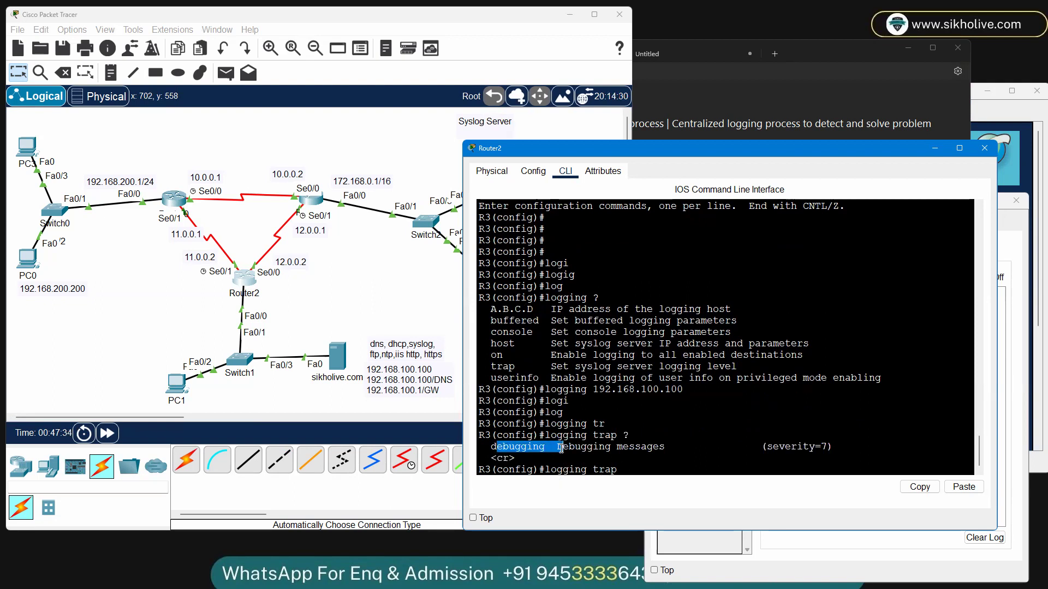
pyautogui.click(516, 447)
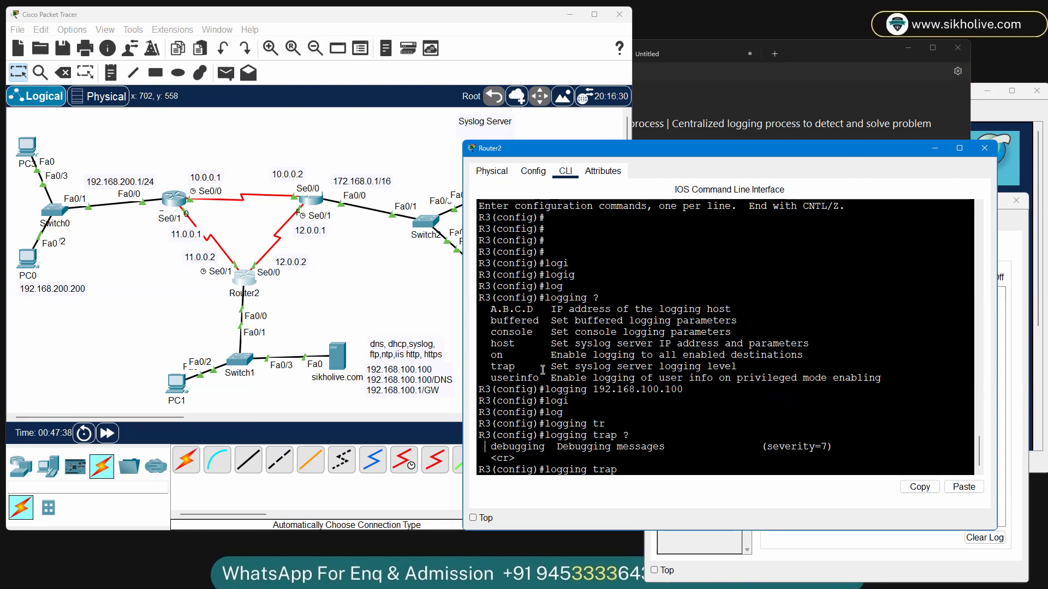
pyautogui.click(718, 104)
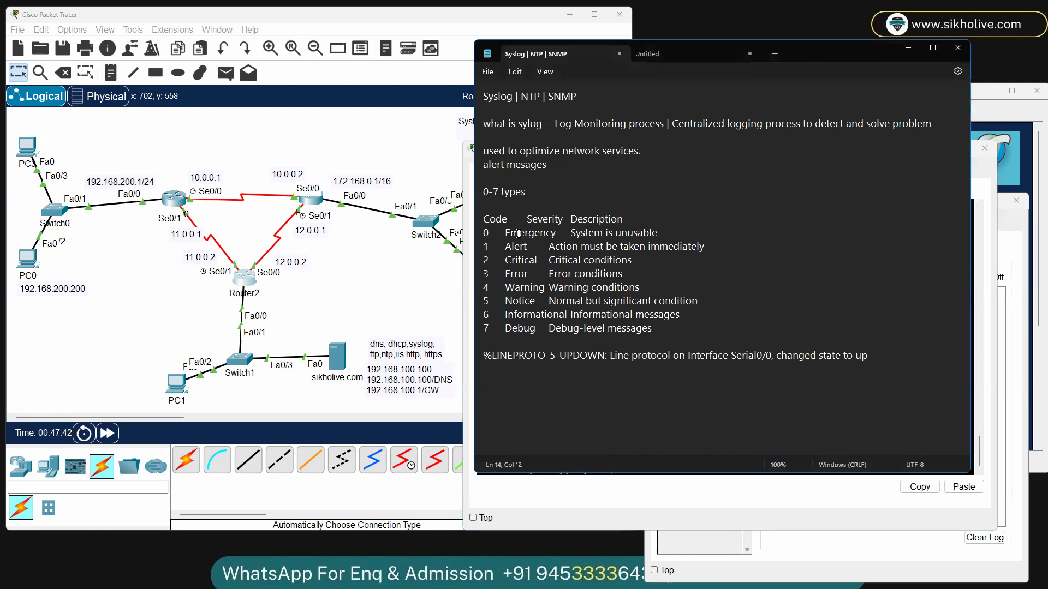
pyautogui.doubleClick(510, 330)
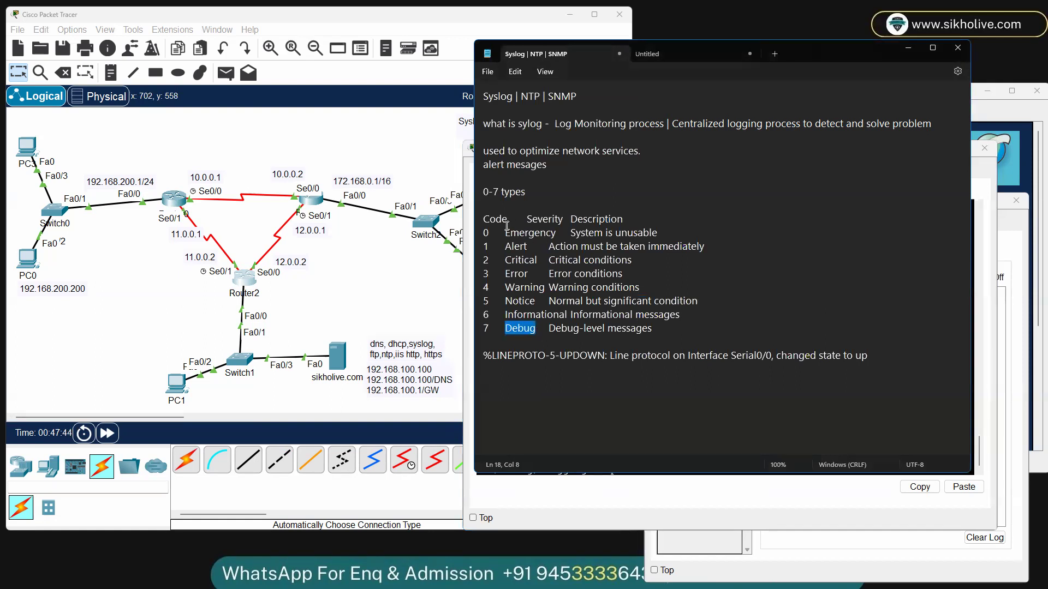
pyautogui.moveTo(506, 234); pyautogui.dragTo(662, 332)
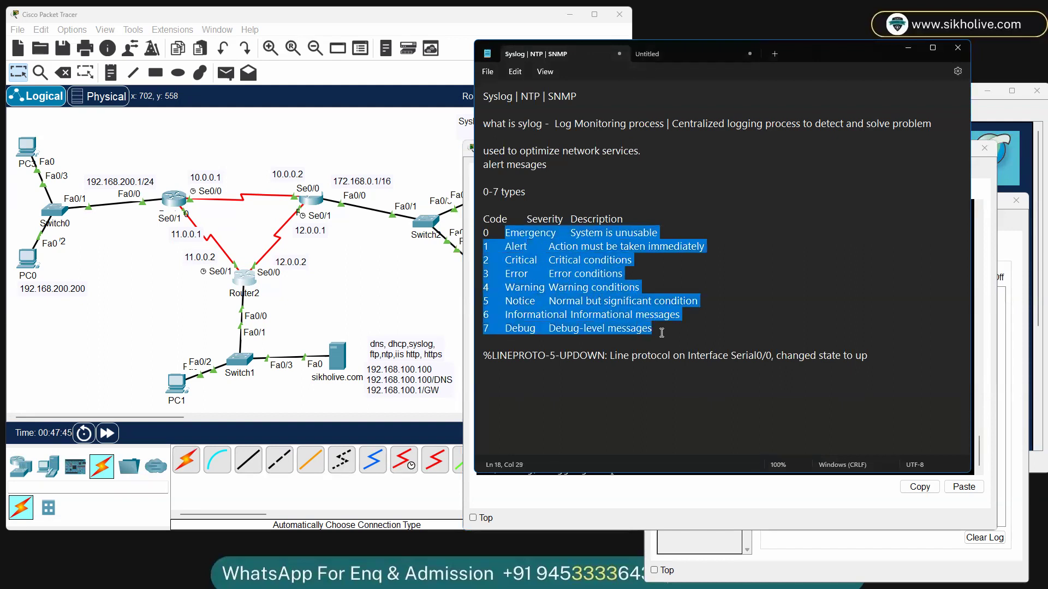
pyautogui.click(577, 503)
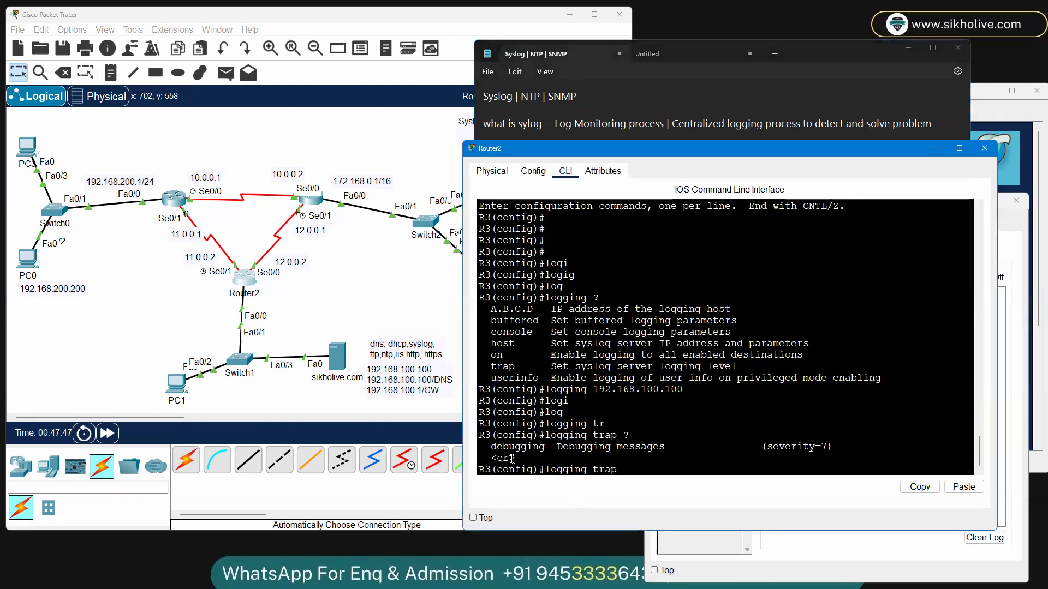
pyautogui.moveTo(488, 451); pyautogui.dragTo(835, 445)
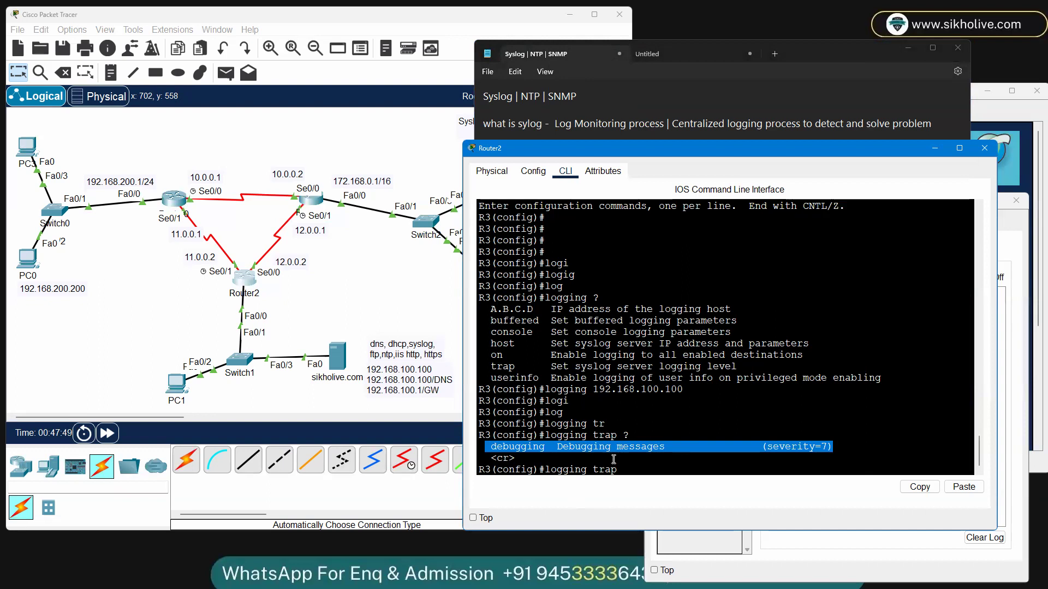
# Step: Complete the trap command with the debugging level, remove that level again, and run logging trap on its own on Router2
pyautogui.click(635, 466)
pyautogui.write('de')
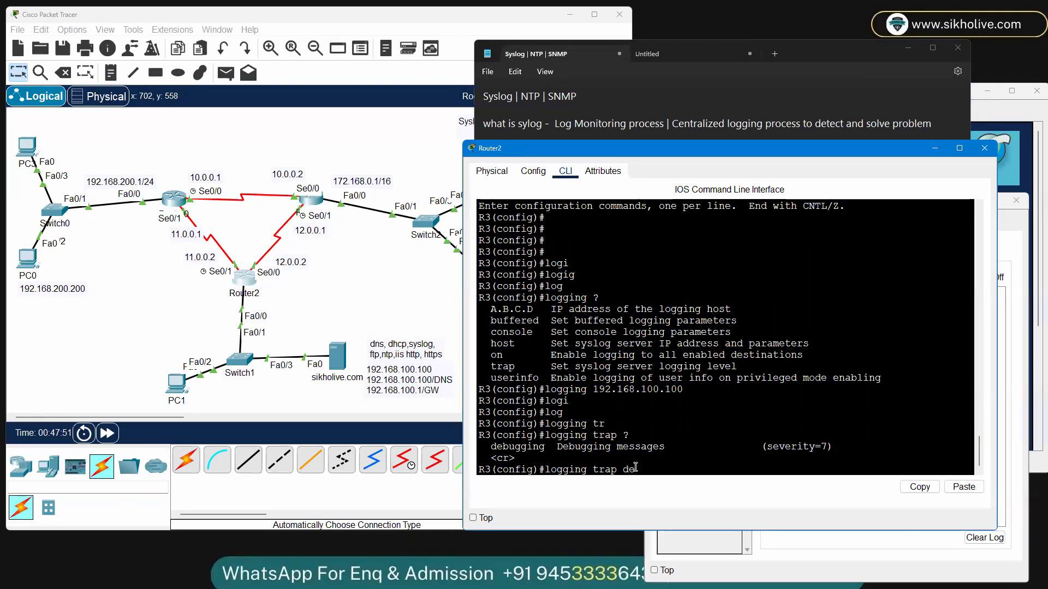
pyautogui.press('Tab')
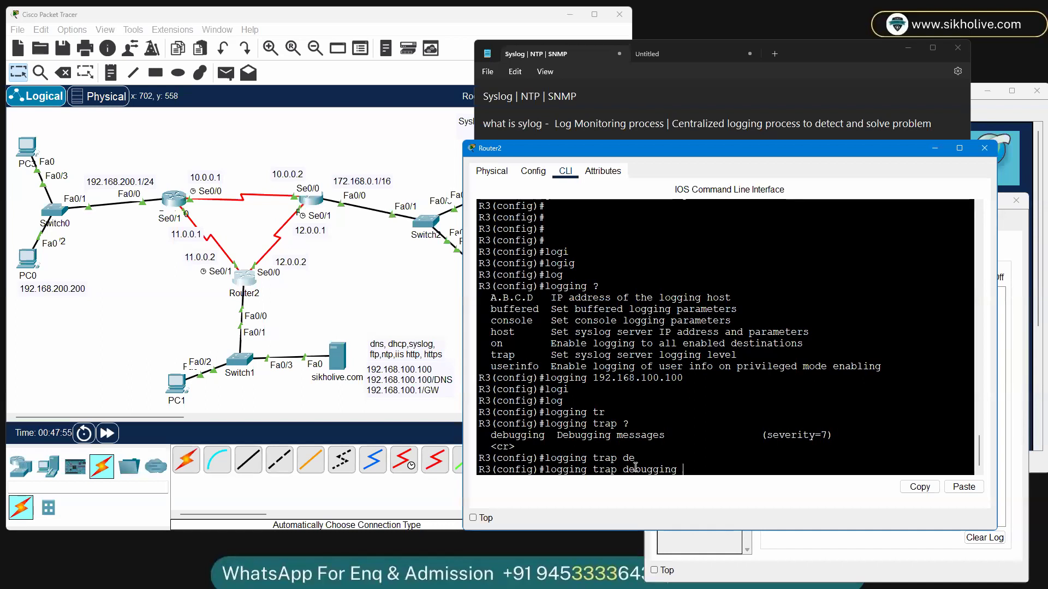
pyautogui.press('BackSpace')
pyautogui.press('BackSpace')
pyautogui.press('BackSpace')
pyautogui.press('BackSpace')
pyautogui.press('BackSpace')
pyautogui.press('BackSpace')
pyautogui.press('BackSpace')
pyautogui.press('BackSpace')
pyautogui.press('BackSpace')
pyautogui.press('BackSpace')
pyautogui.press('Return')
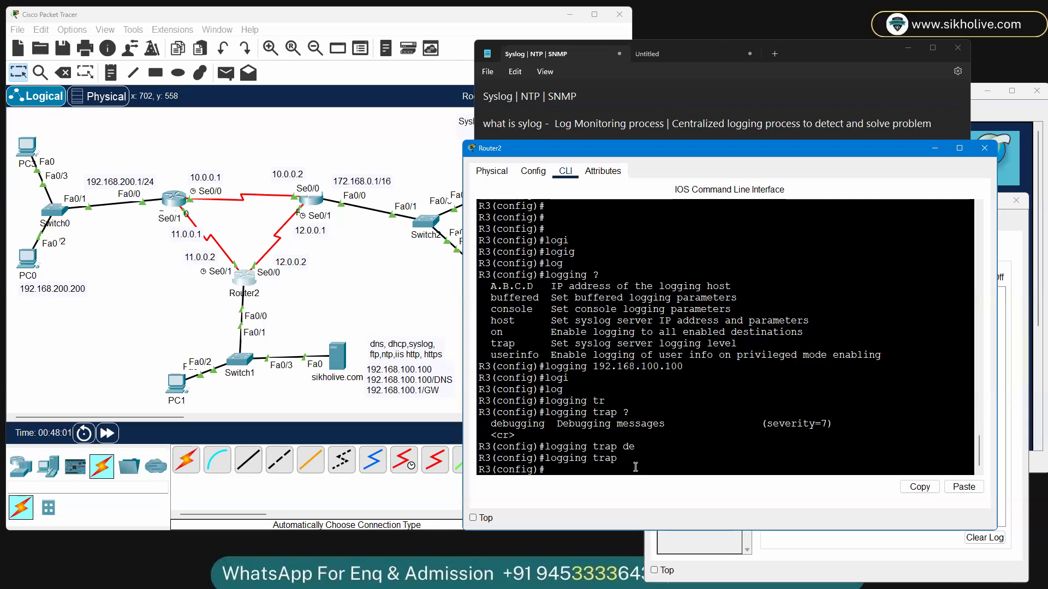
pyautogui.write('logi')
pyautogui.press('Tab')
pyautogui.press('BackSpace')
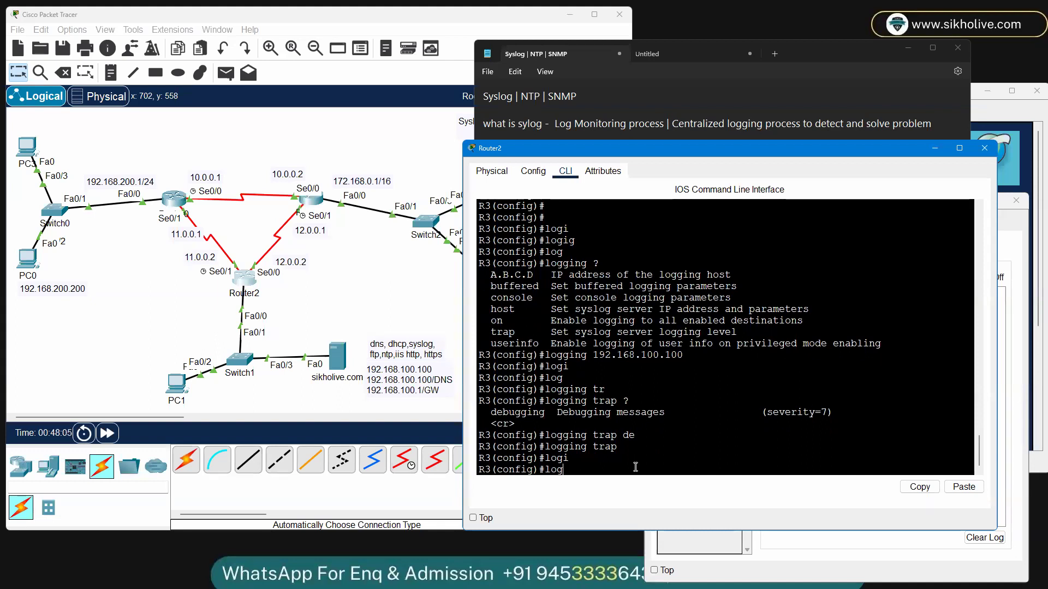
pyautogui.press('Tab')
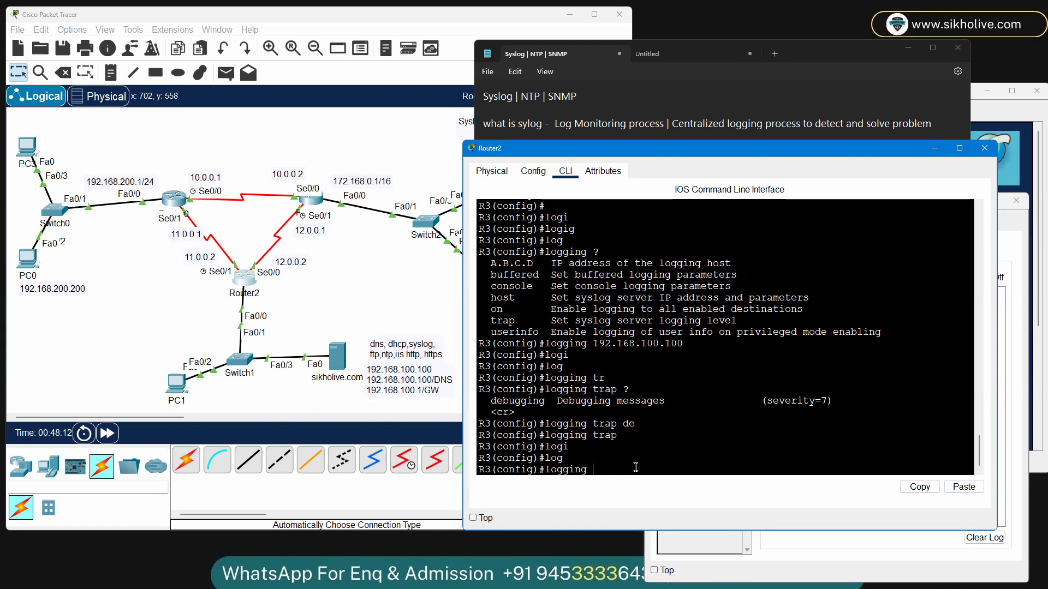
pyautogui.write('ho')
pyautogui.press('Tab')
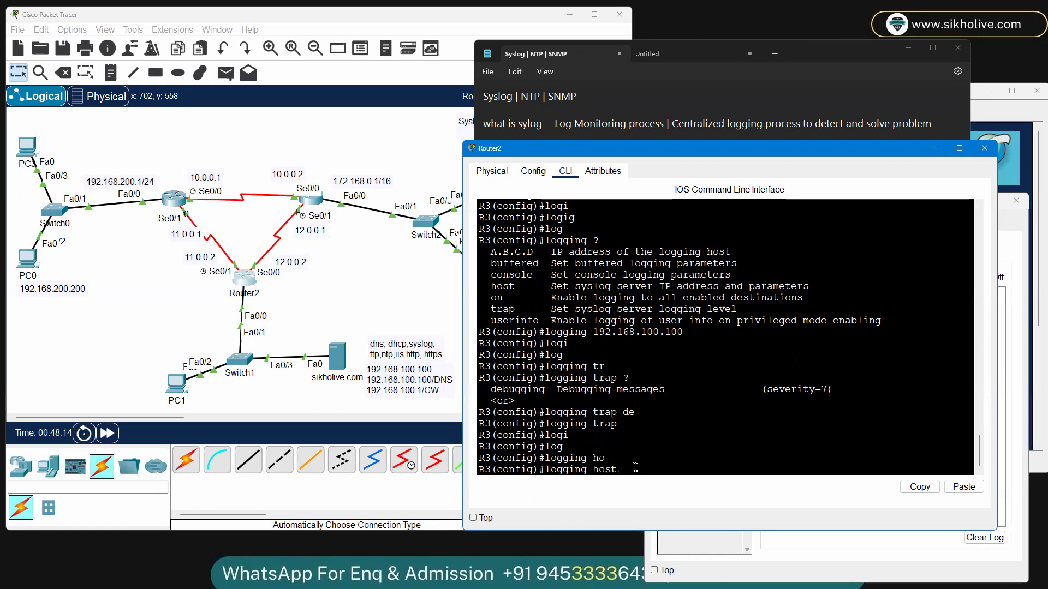
pyautogui.write('192.168.100.100')
pyautogui.moveTo(595, 332); pyautogui.dragTo(697, 332)
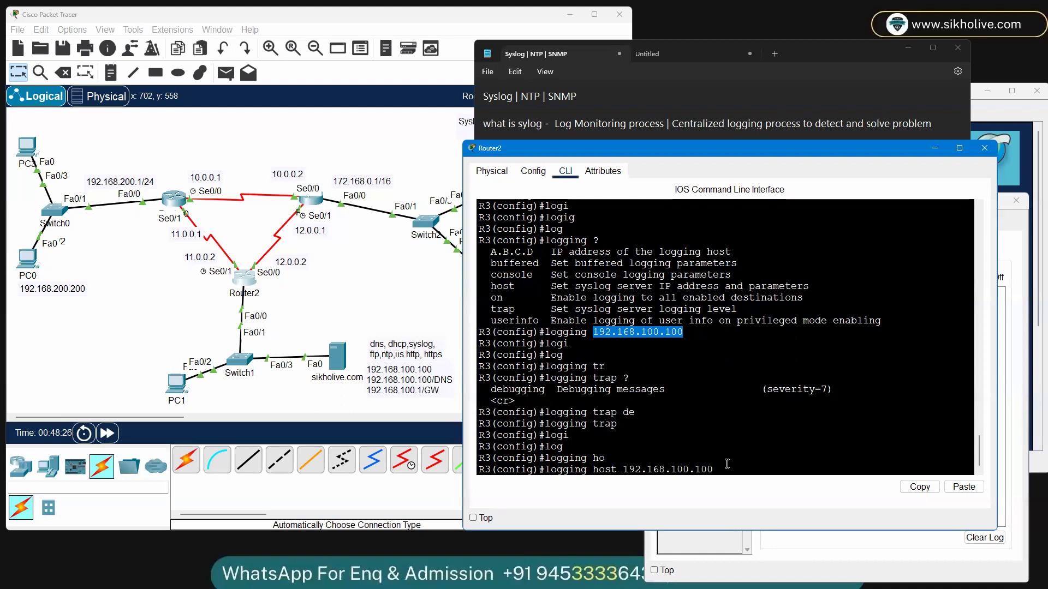
pyautogui.press('BackSpace')
pyautogui.press('BackSpace')
pyautogui.press('BackSpace')
pyautogui.press('BackSpace')
pyautogui.press('BackSpace')
pyautogui.press('BackSpace')
pyautogui.press('BackSpace')
pyautogui.press('BackSpace')
pyautogui.press('BackSpace')
pyautogui.press('BackSpace')
pyautogui.press('BackSpace')
pyautogui.press('BackSpace')
pyautogui.press('BackSpace')
pyautogui.press('BackSpace')
pyautogui.press('BackSpace')
pyautogui.press('BackSpace')
pyautogui.press('BackSpace')
pyautogui.press('BackSpace')
pyautogui.press('BackSpace')
pyautogui.press('BackSpace')
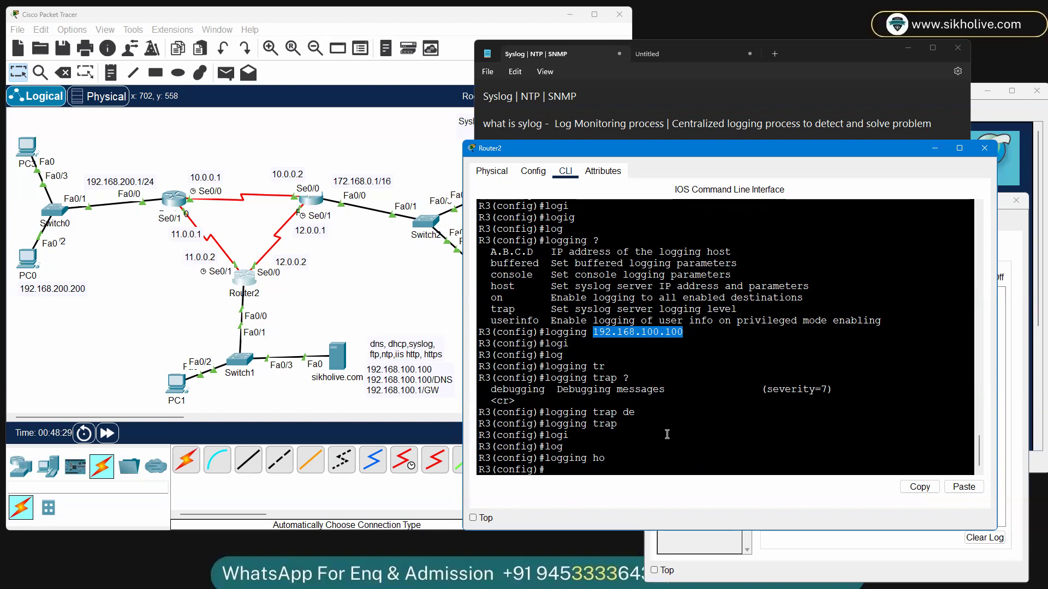
pyautogui.click(615, 457)
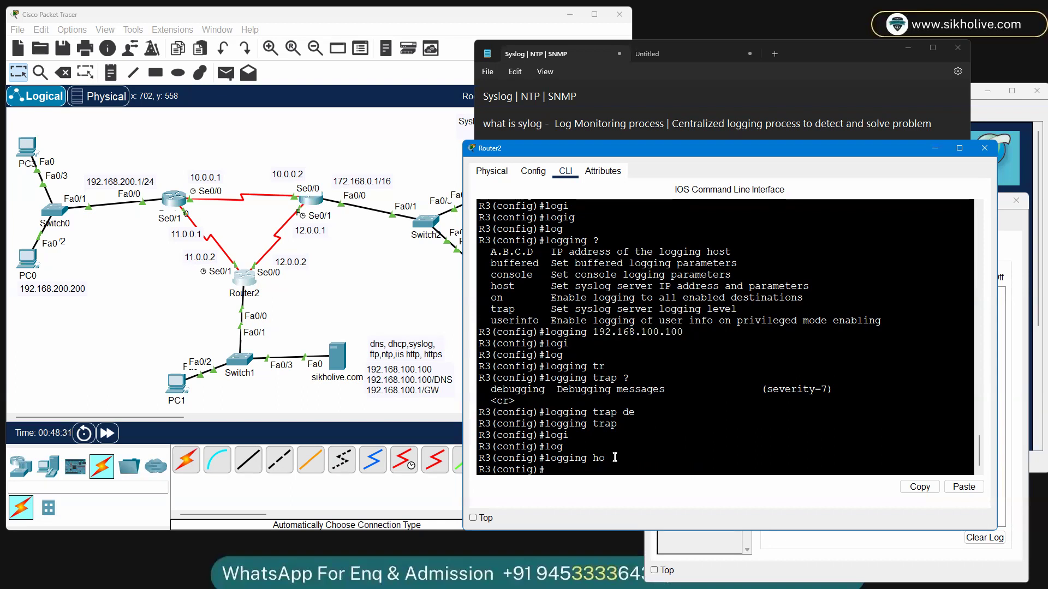
# Step: Leave configuration mode on Router2 and display its logging status with sh logging
pyautogui.hotkey('ctrl', 'z')
pyautogui.press('Return')
pyautogui.write('sh ')
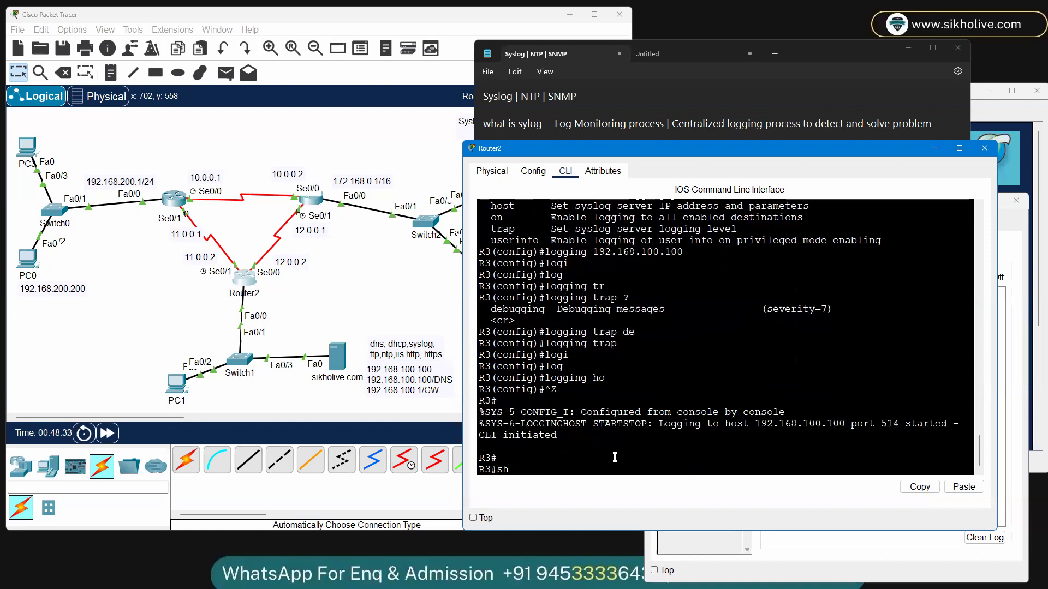
pyautogui.write('log')
pyautogui.press('Tab')
pyautogui.write('g')
pyautogui.press('Tab')
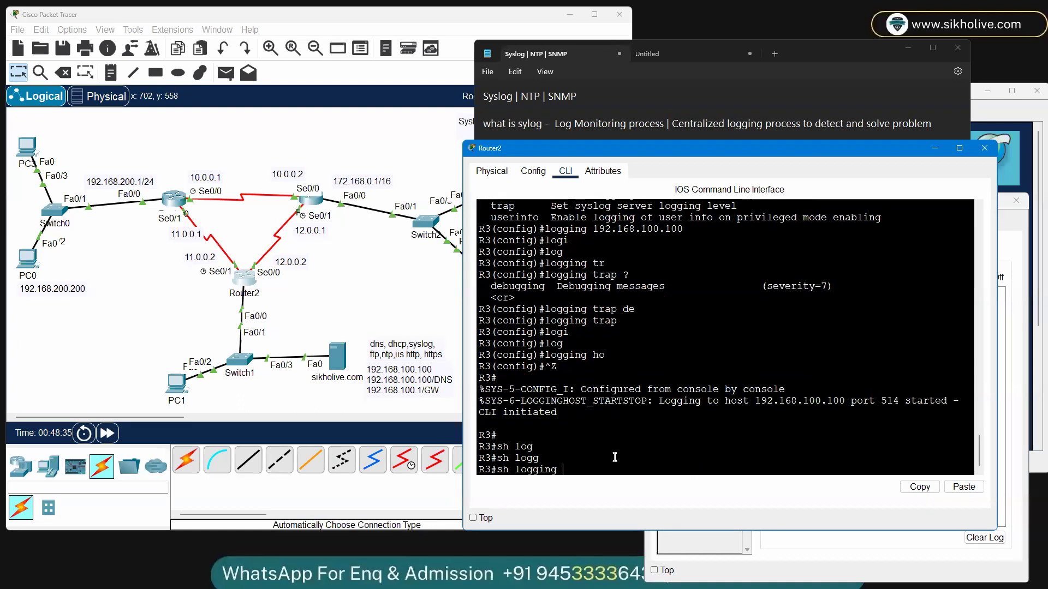
pyautogui.press('Return')
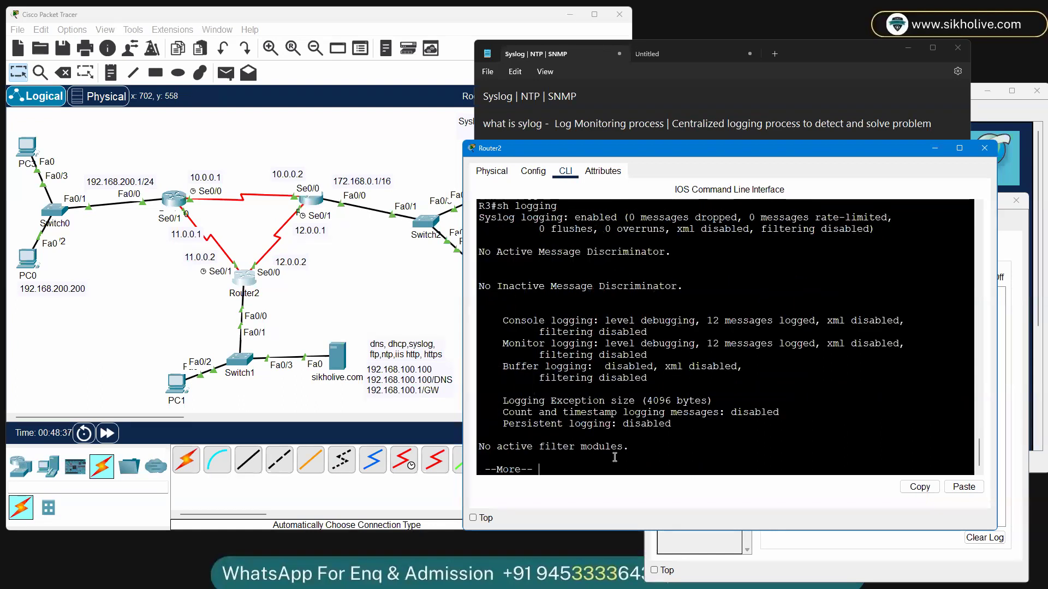
# Step: Enlarge the Router2 window upward, page to the end of the logging output and review its entries
pyautogui.moveTo(566, 142); pyautogui.dragTo(563, 38)
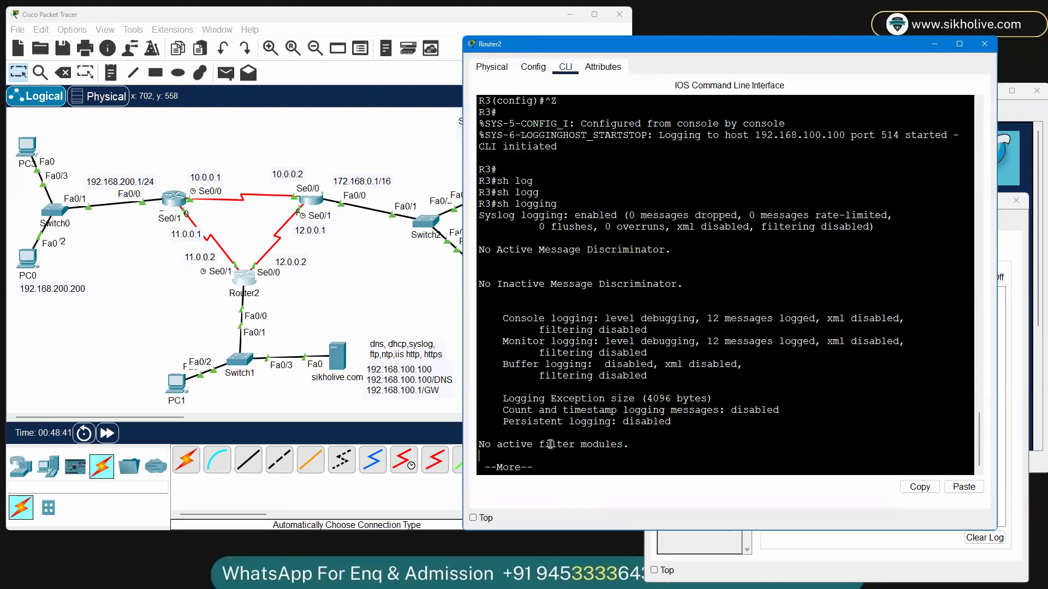
pyautogui.press('space')
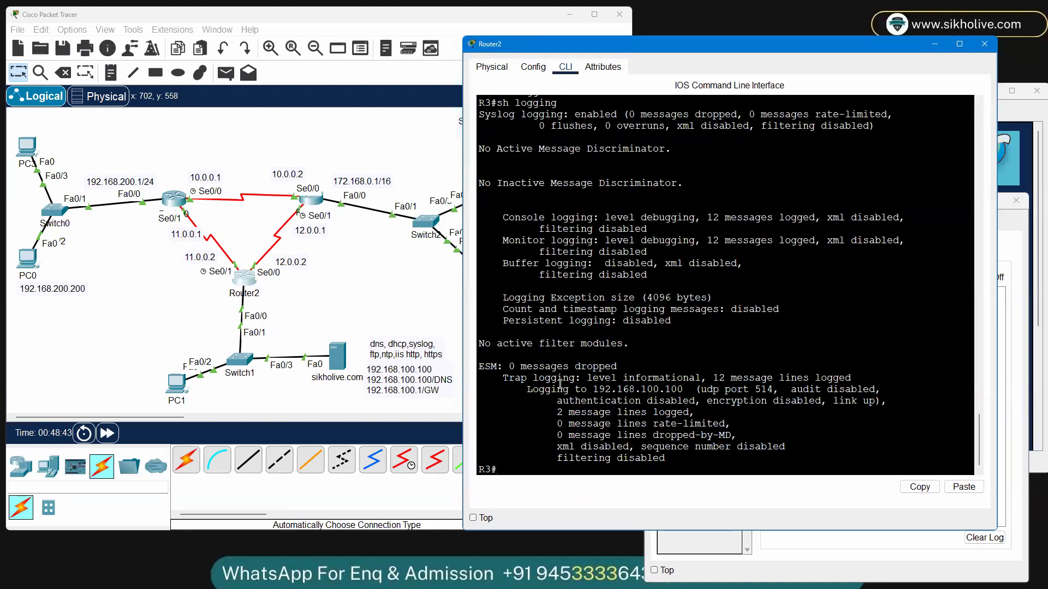
pyautogui.moveTo(598, 230); pyautogui.dragTo(611, 229)
pyautogui.click(659, 298)
pyautogui.click(631, 424)
# Step: Bring the sikholive.com server forward, reload its SYSLOG service page and select the first log entry's host name
pyautogui.click(823, 549)
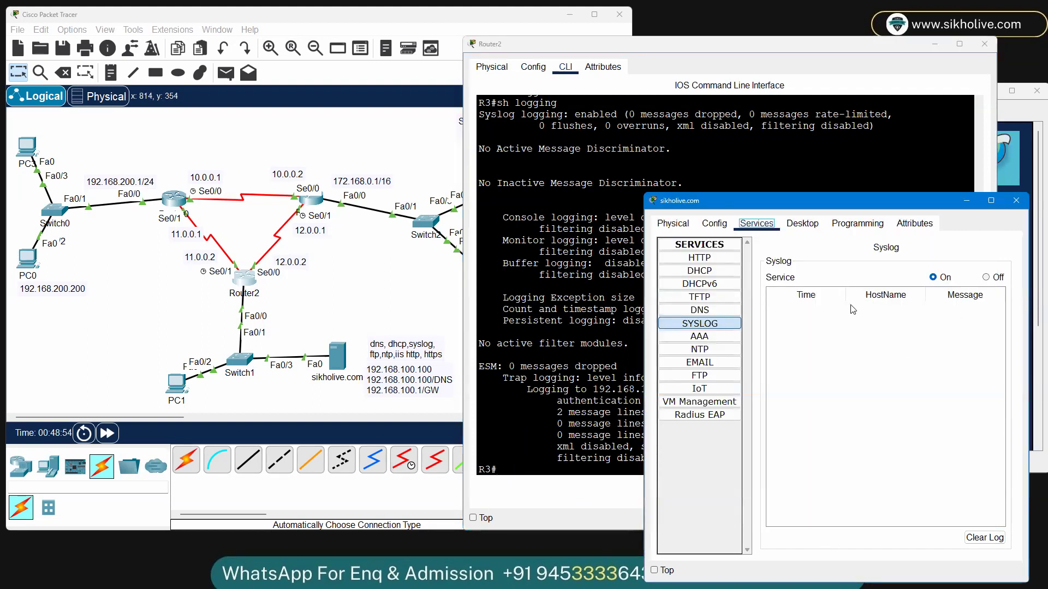
pyautogui.click(942, 278)
pyautogui.click(701, 341)
pyautogui.click(700, 323)
pyautogui.click(907, 312)
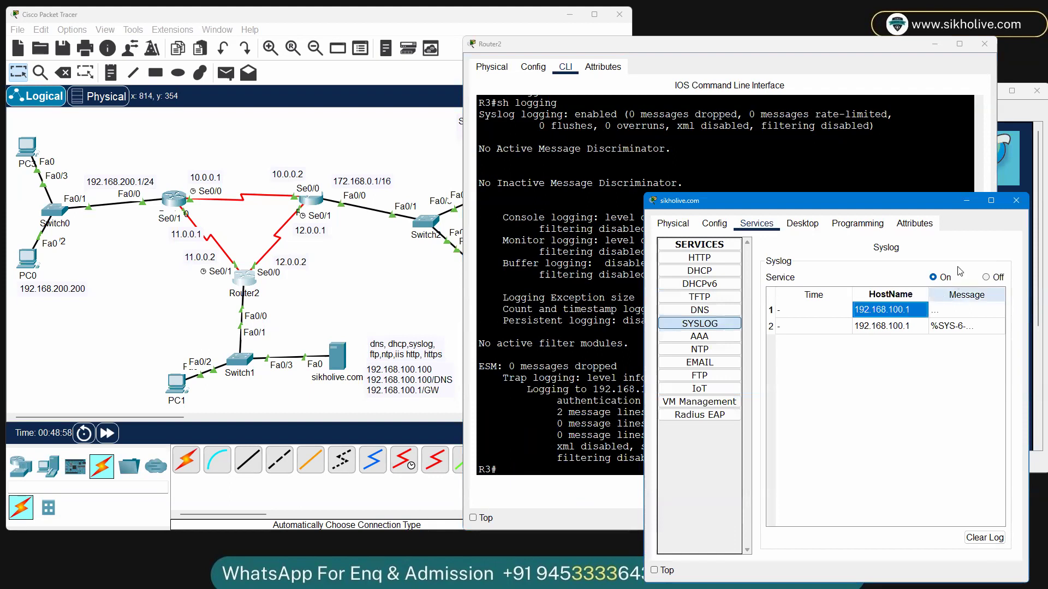
# Step: Move and widen the server window, and inspect the message and host name of the first Syslog entry
pyautogui.moveTo(890, 206); pyautogui.dragTo(680, 176)
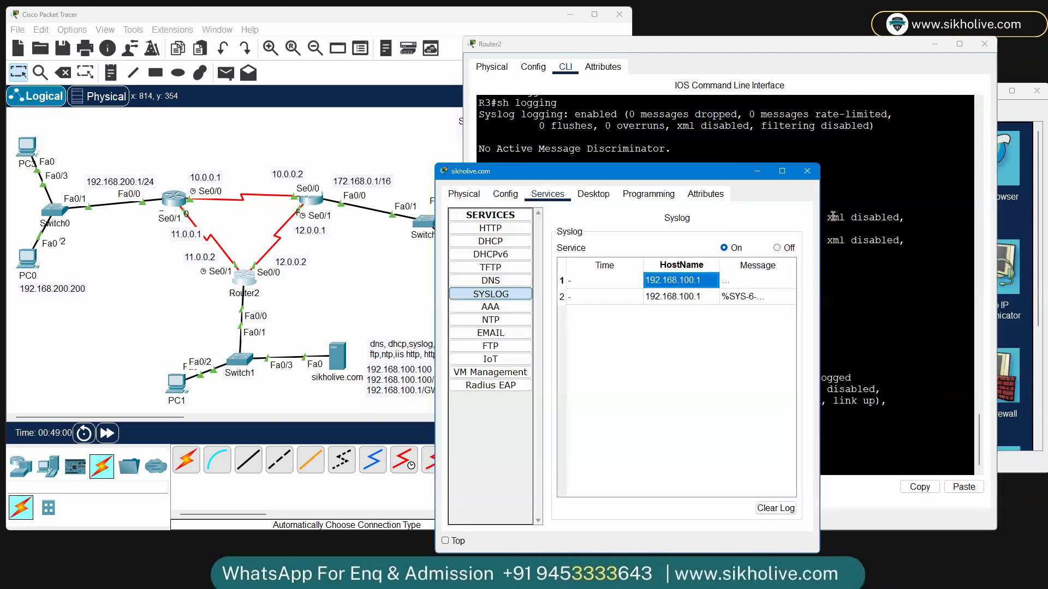
pyautogui.moveTo(820, 211); pyautogui.dragTo(1046, 218)
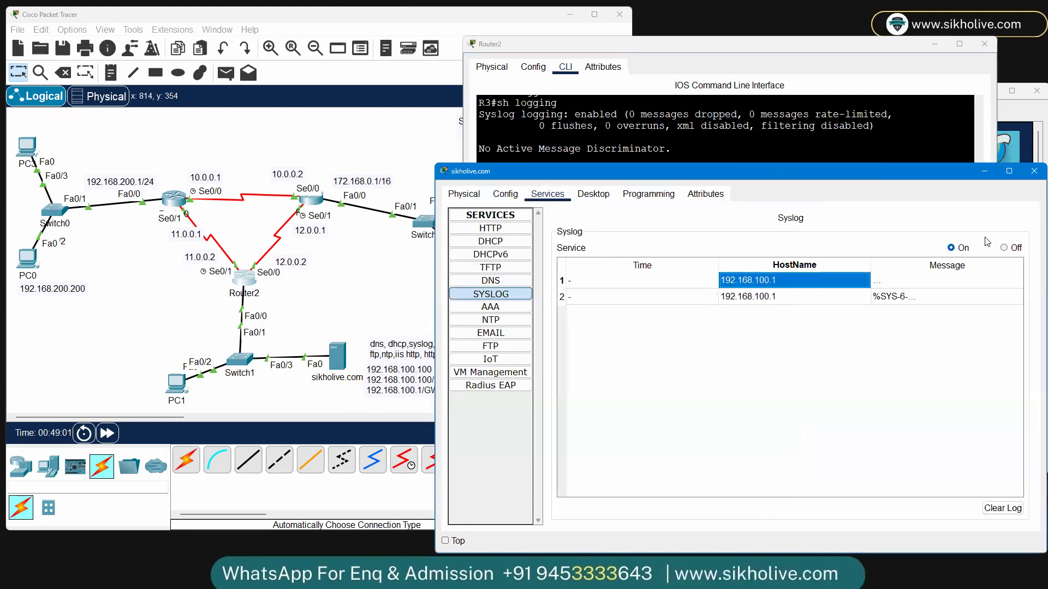
pyautogui.click(894, 283)
pyautogui.click(751, 286)
# Step: Add a note reading 192.168.100.1 beside Router2's Fa0/0 link in the topology and shift it slightly upward
pyautogui.click(239, 255)
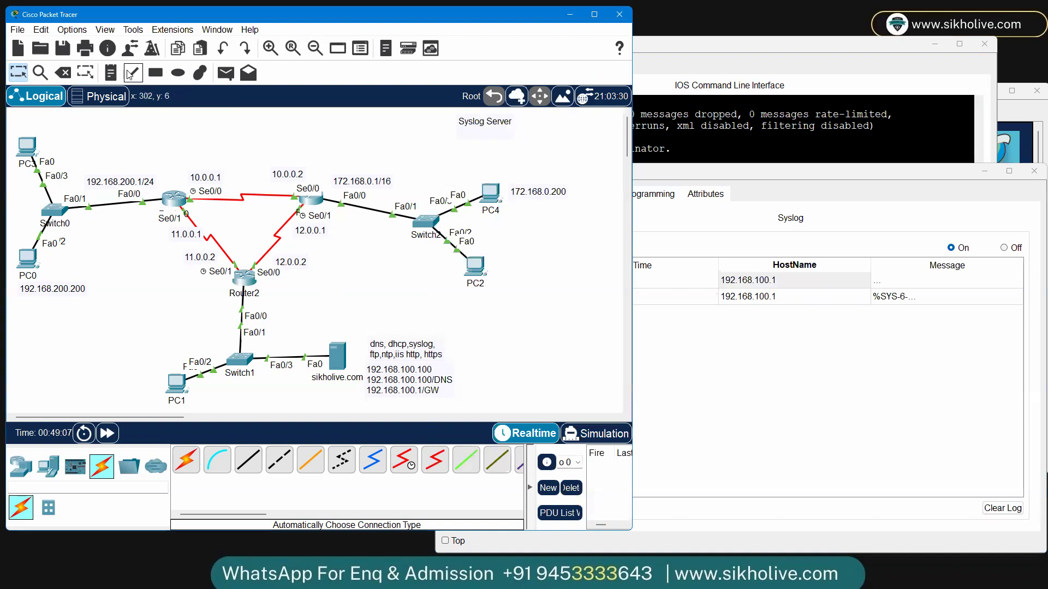
pyautogui.click(263, 305)
pyautogui.write('192.168.10.12')
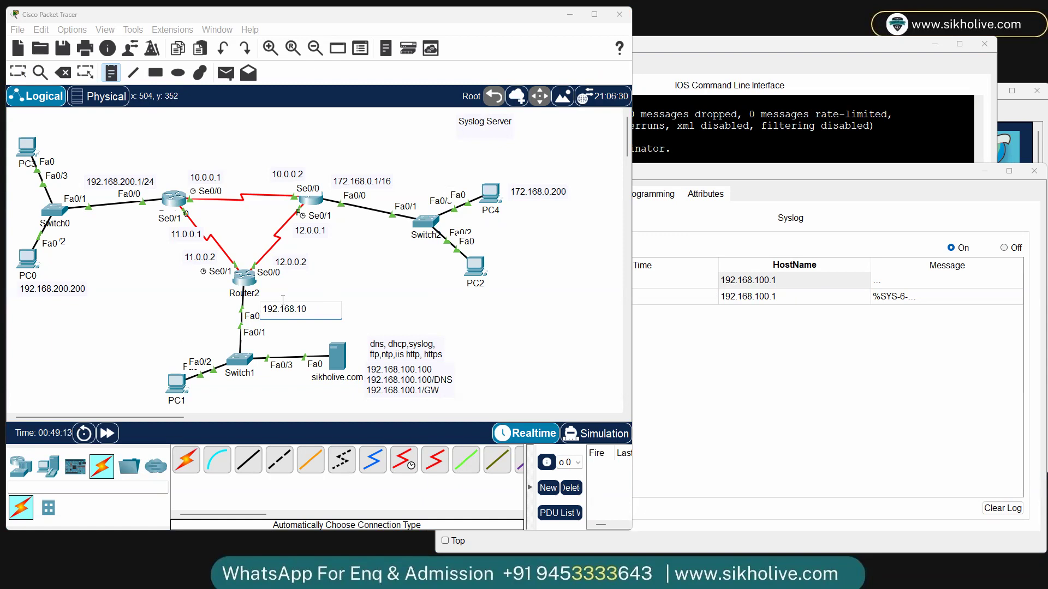
pyautogui.click(282, 300)
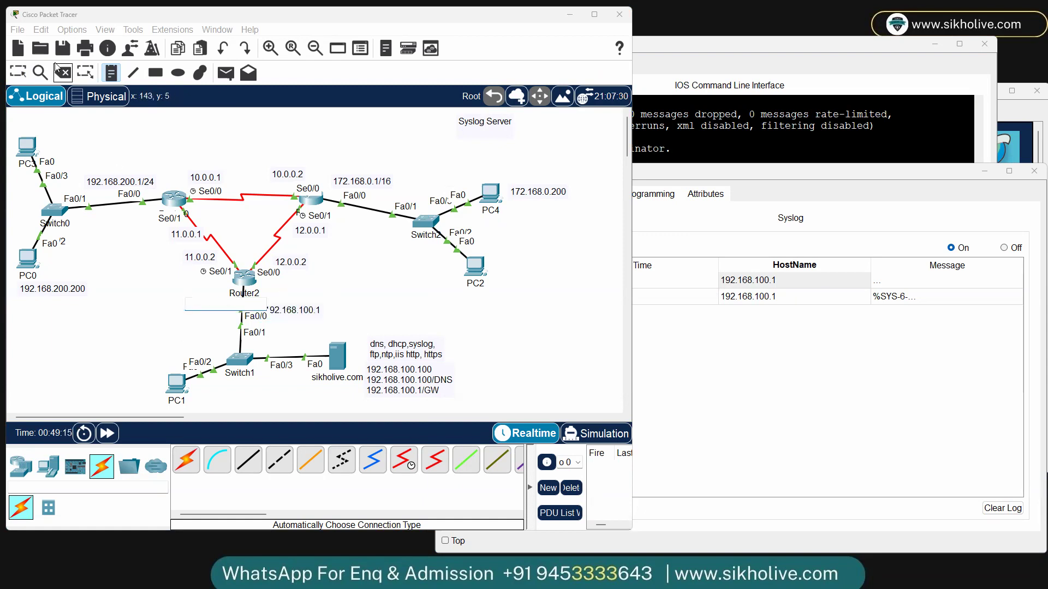
pyautogui.press('Escape')
pyautogui.moveTo(298, 310); pyautogui.dragTo(299, 300)
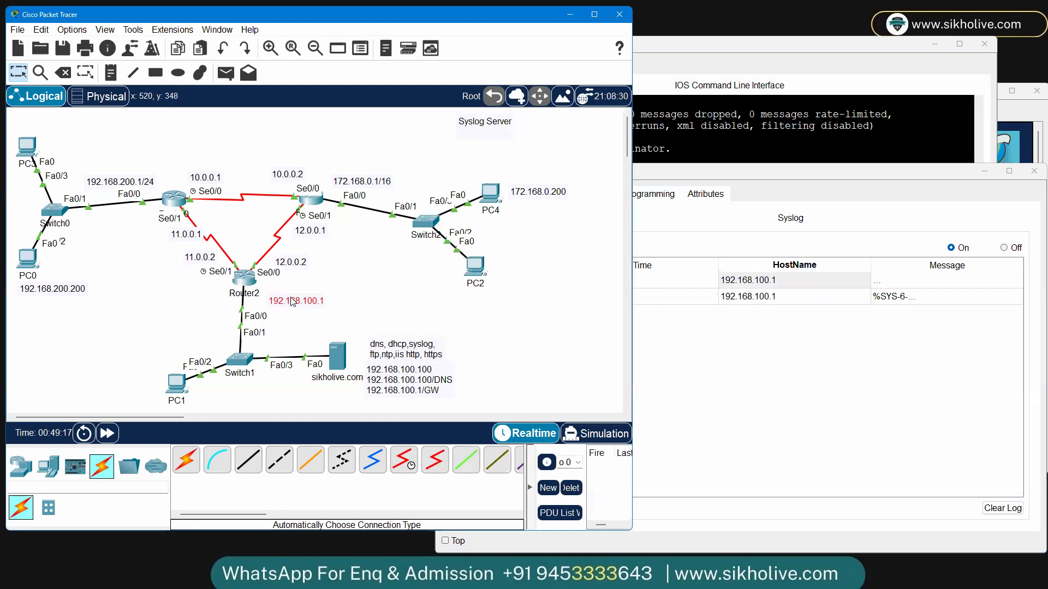
# Step: Open the first Syslog entry's message on the server and maximize the server window to read the messages
pyautogui.click(817, 326)
pyautogui.doubleClick(904, 281)
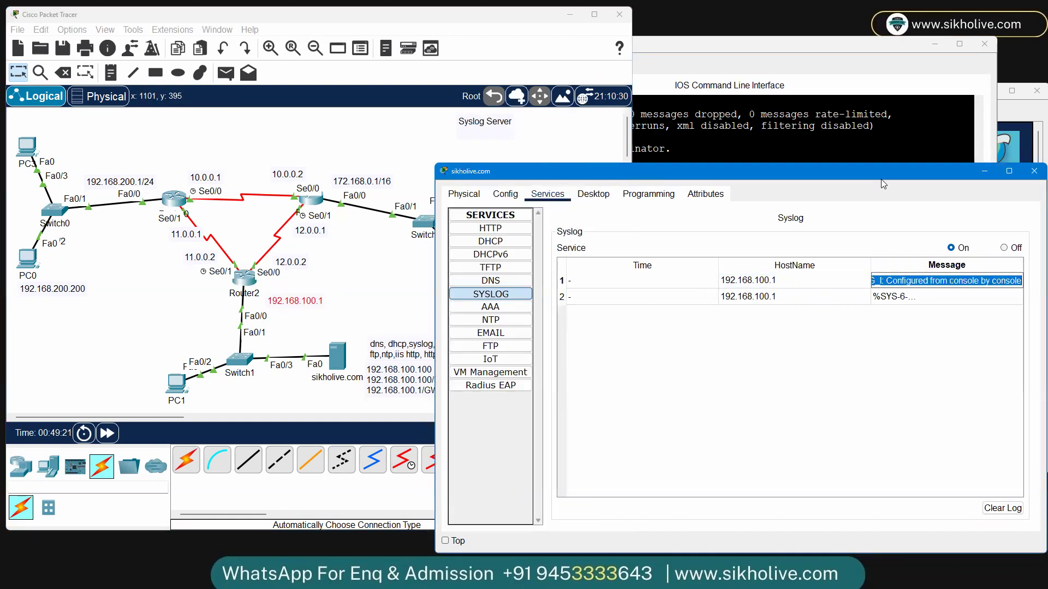
pyautogui.doubleClick(732, 168)
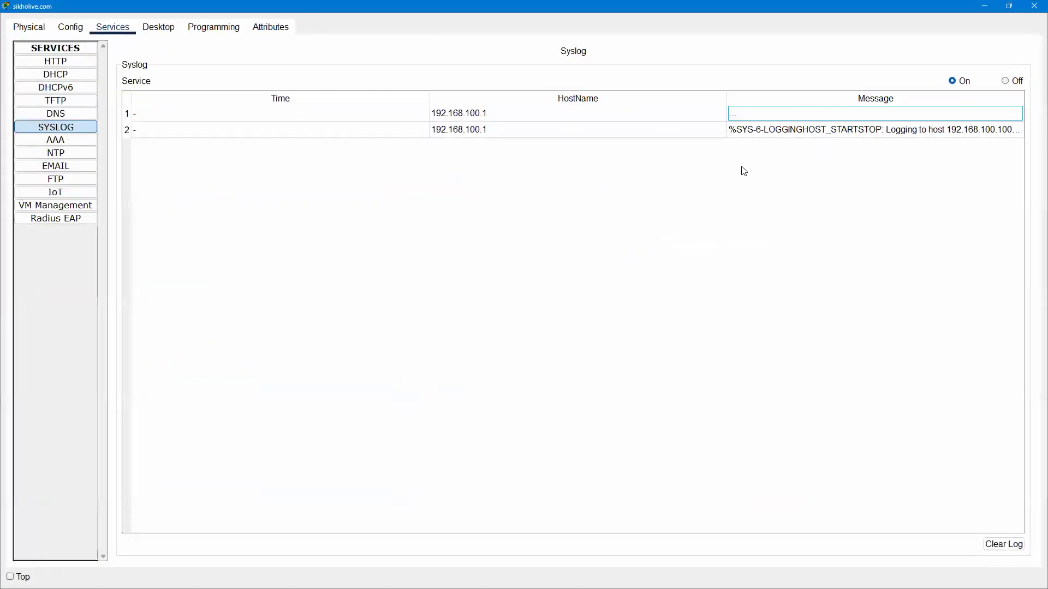
# Step: Inspect the messages of the first and second Syslog entries, and restore the server window to its smaller size
pyautogui.click(741, 114)
pyautogui.click(741, 115)
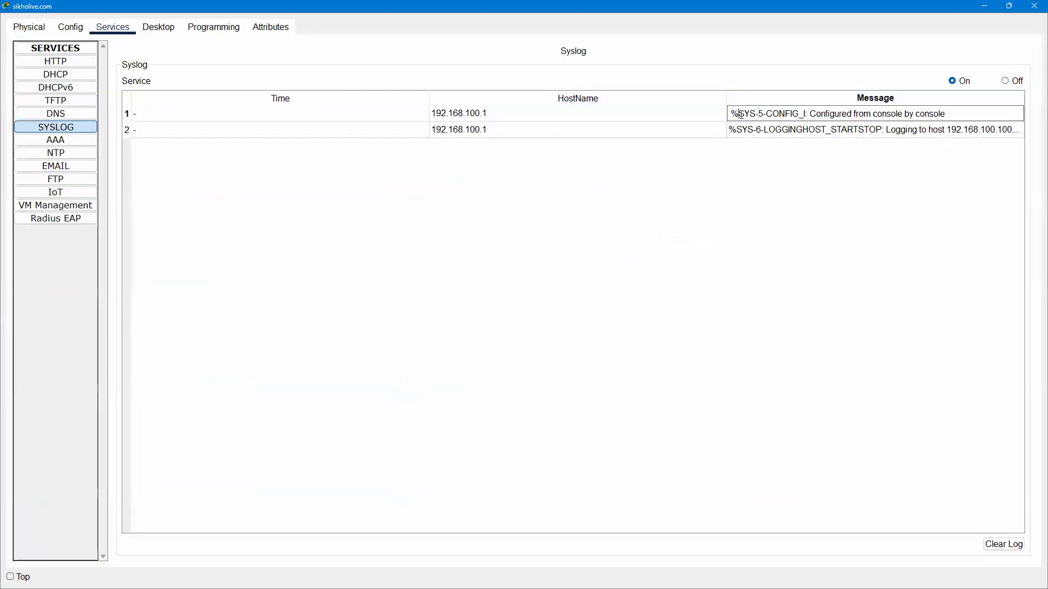
pyautogui.moveTo(738, 114); pyautogui.dragTo(808, 114)
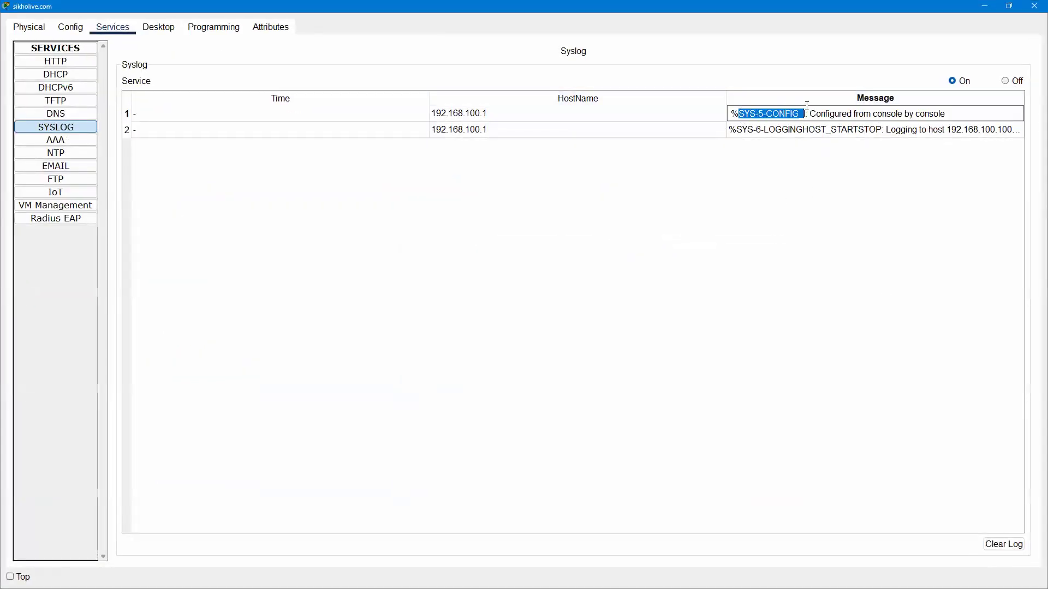
pyautogui.click(775, 131)
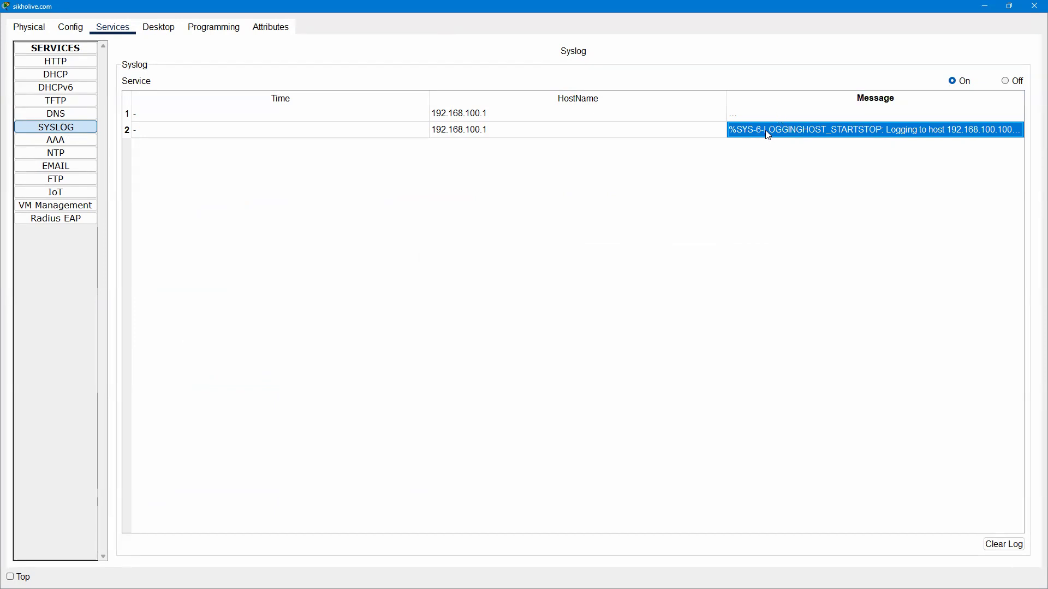
pyautogui.doubleClick(620, 5)
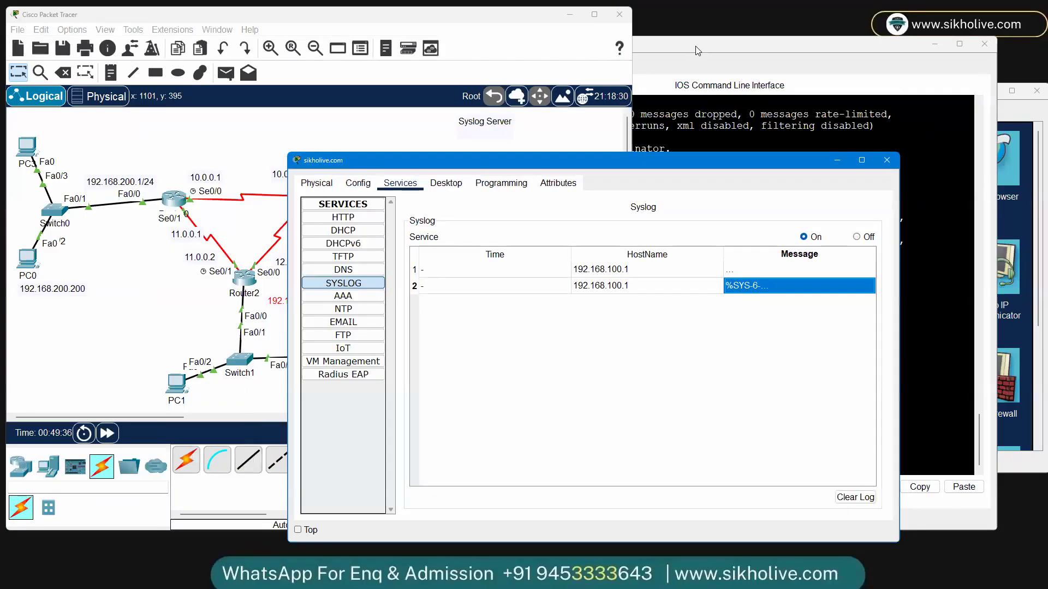
# Step: Switch to the Notepad notes, highlight the severity 6 Informational line to read its meaning, and hide the notes again
pyautogui.click(695, 46)
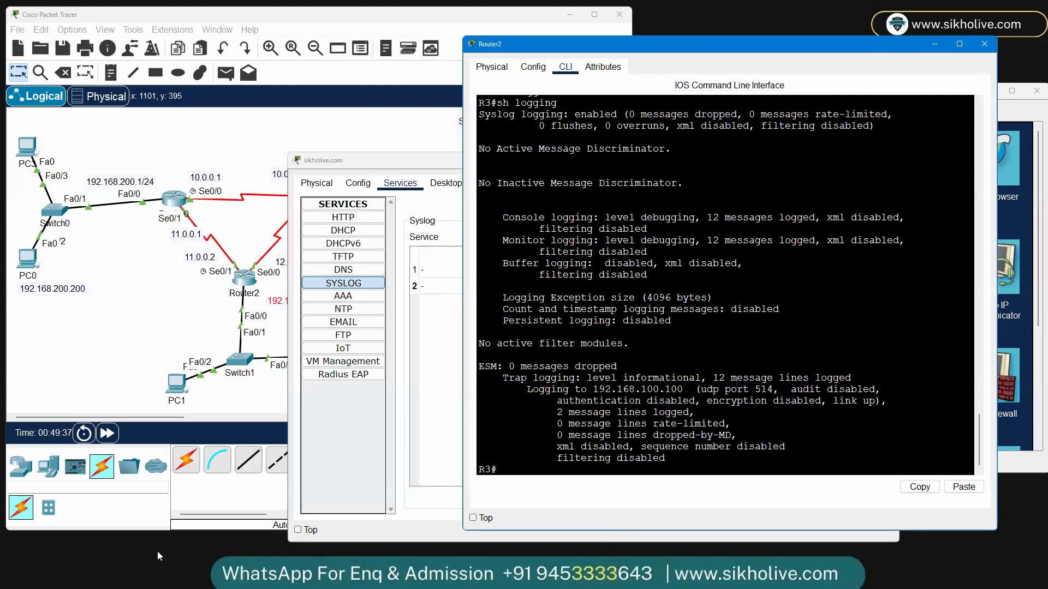
pyautogui.hotkey('alt', 'Tab')
pyautogui.click(544, 315)
pyautogui.moveTo(498, 314); pyautogui.dragTo(686, 320)
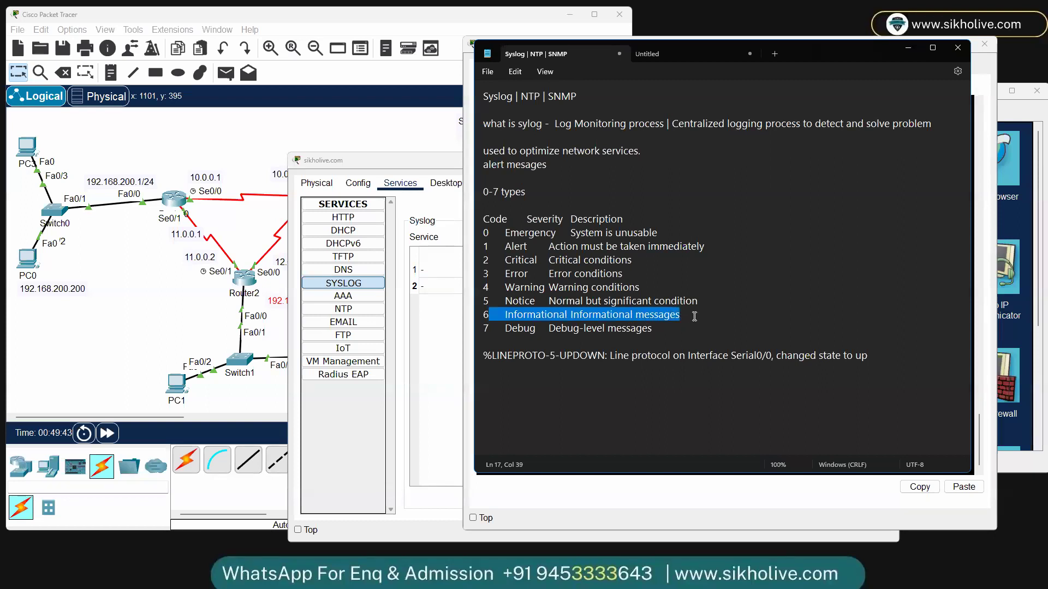
pyautogui.click(908, 48)
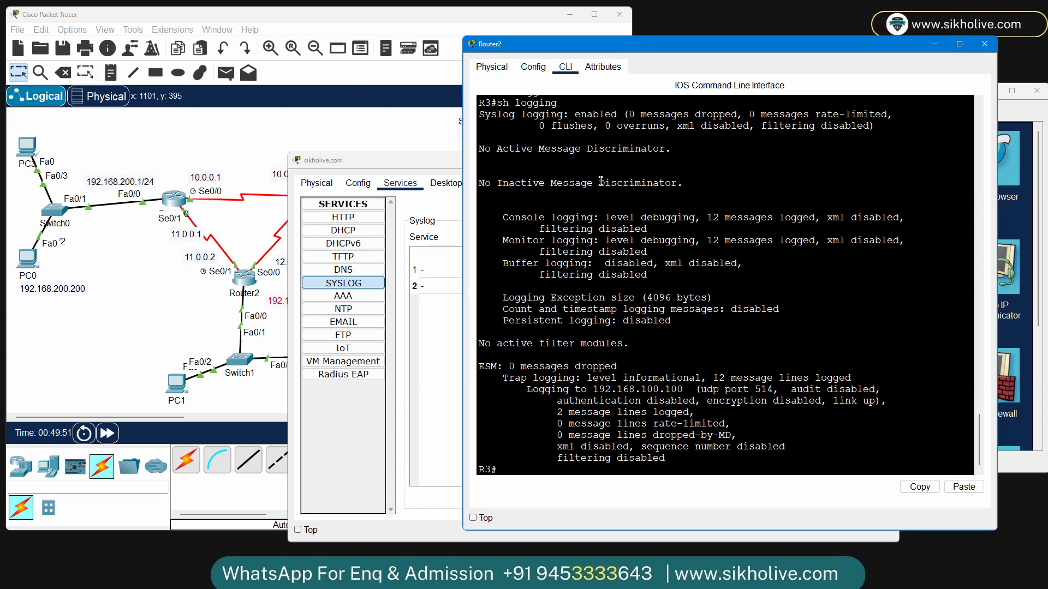
# Step: Compare the second Syslog entry on the server with the SYS-6 and SYS-5 messages in Router2's CLI output
pyautogui.click(449, 320)
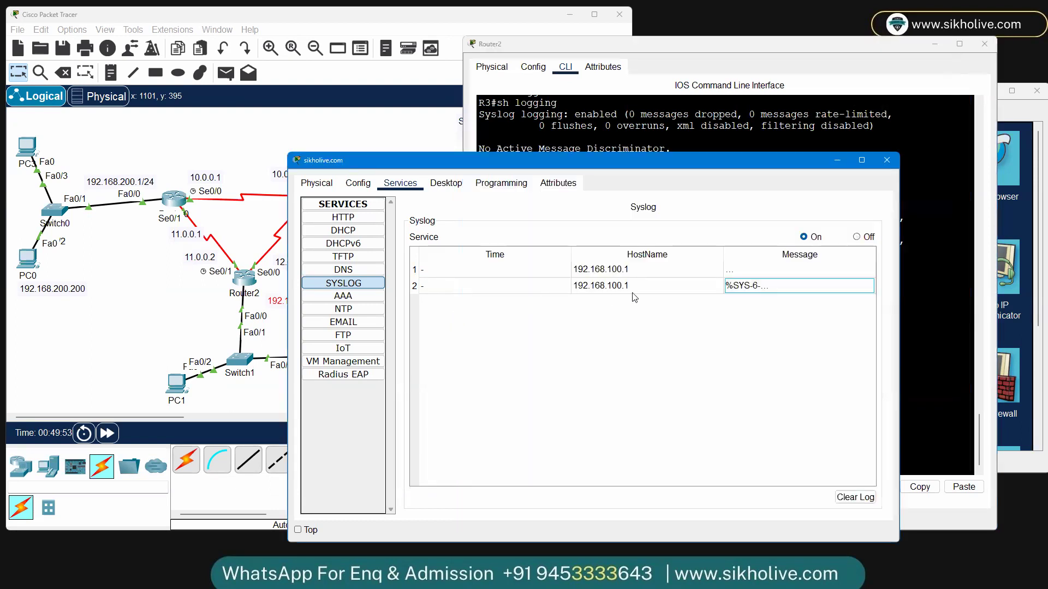
pyautogui.click(750, 284)
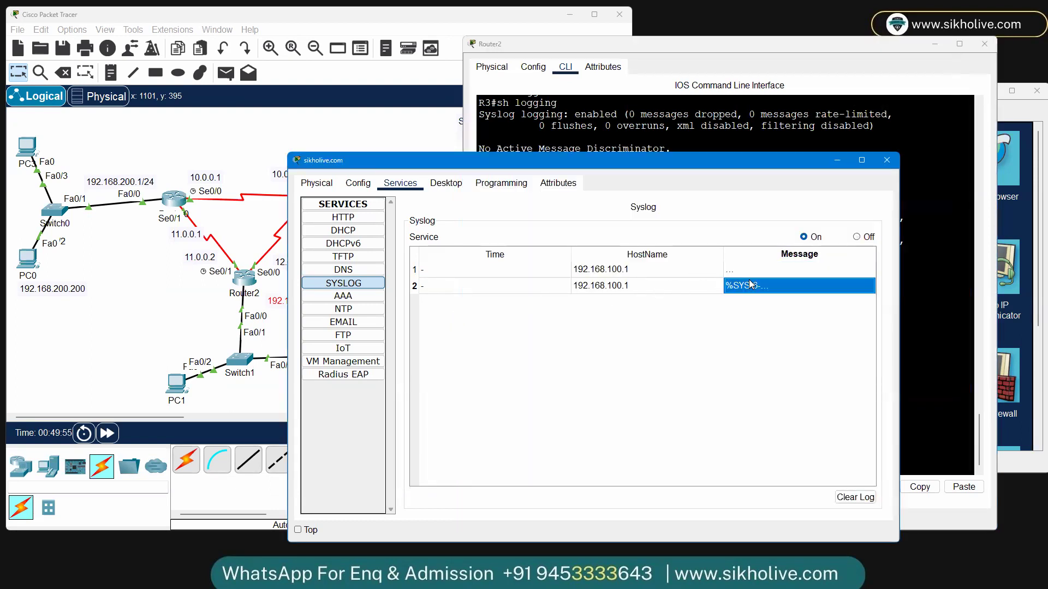
pyautogui.click(701, 127)
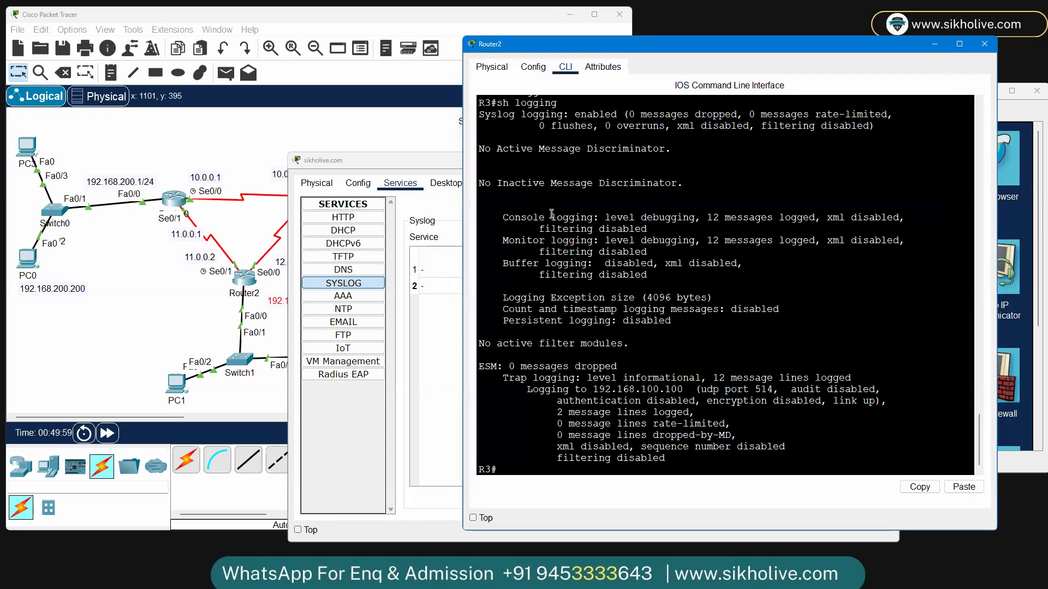
pyautogui.scroll(9, 567, 262)
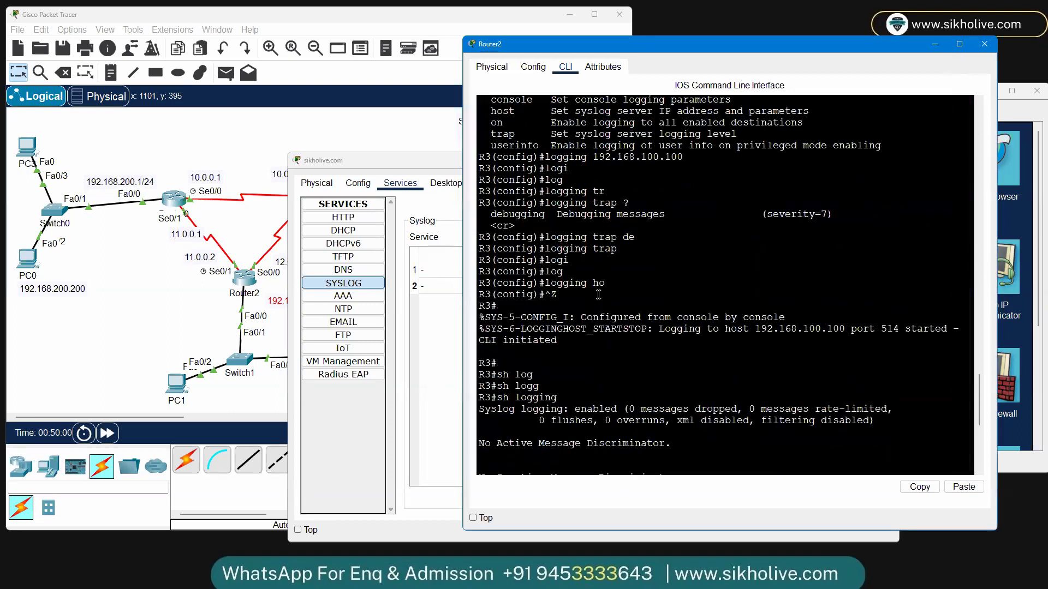
pyautogui.moveTo(497, 329); pyautogui.dragTo(567, 339)
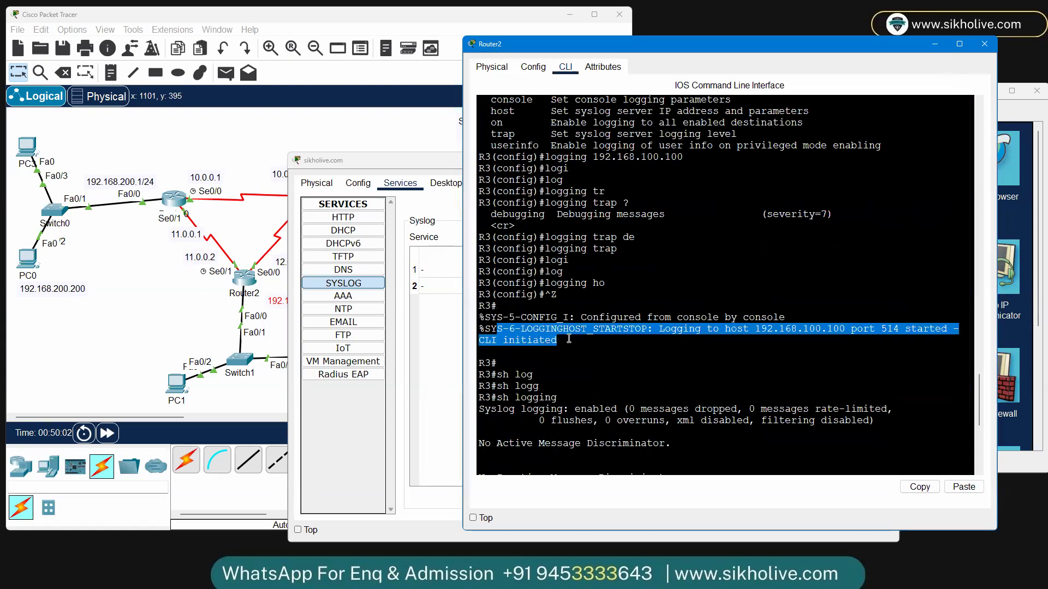
pyautogui.moveTo(480, 318); pyautogui.dragTo(604, 317)
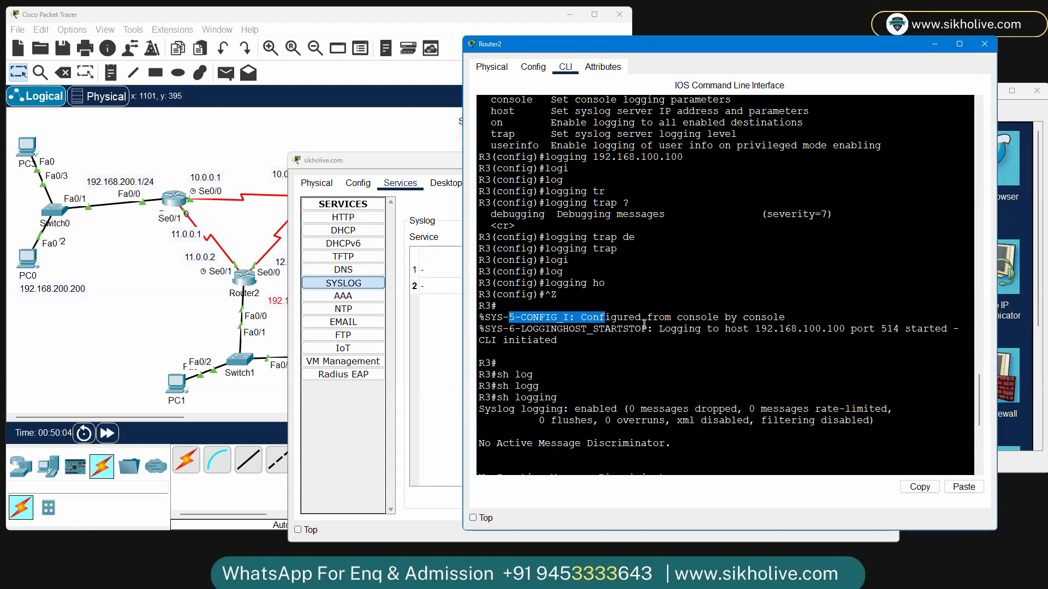
pyautogui.scroll(8, 644, 289)
pyautogui.scroll(3, 645, 289)
pyautogui.scroll(-20, 639, 281)
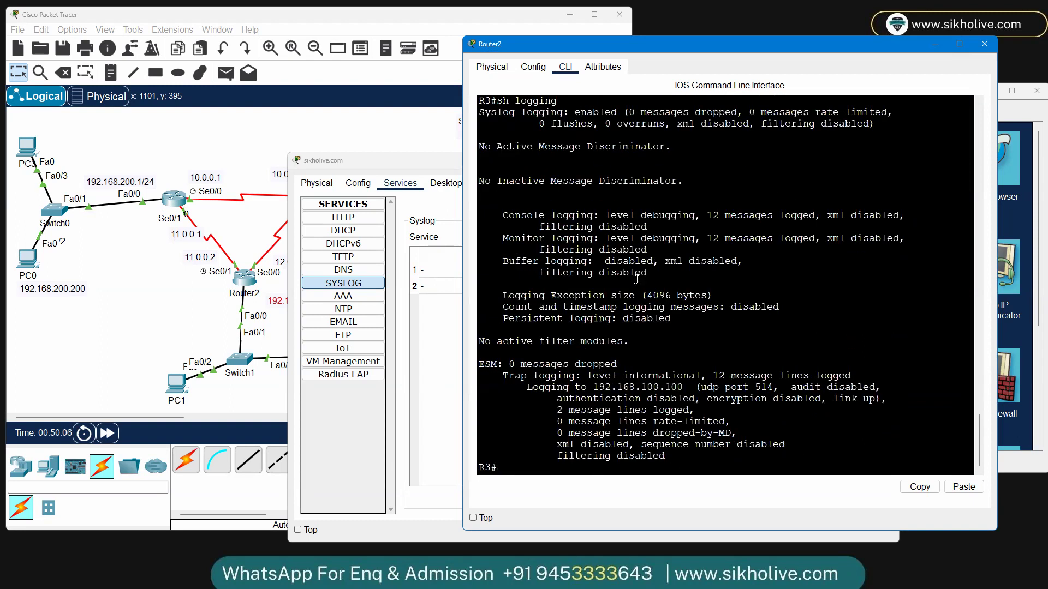
# Step: Enter global configuration mode on Router2 with conf t and shut down interface s0/0
pyautogui.press('Return')
pyautogui.press('Return')
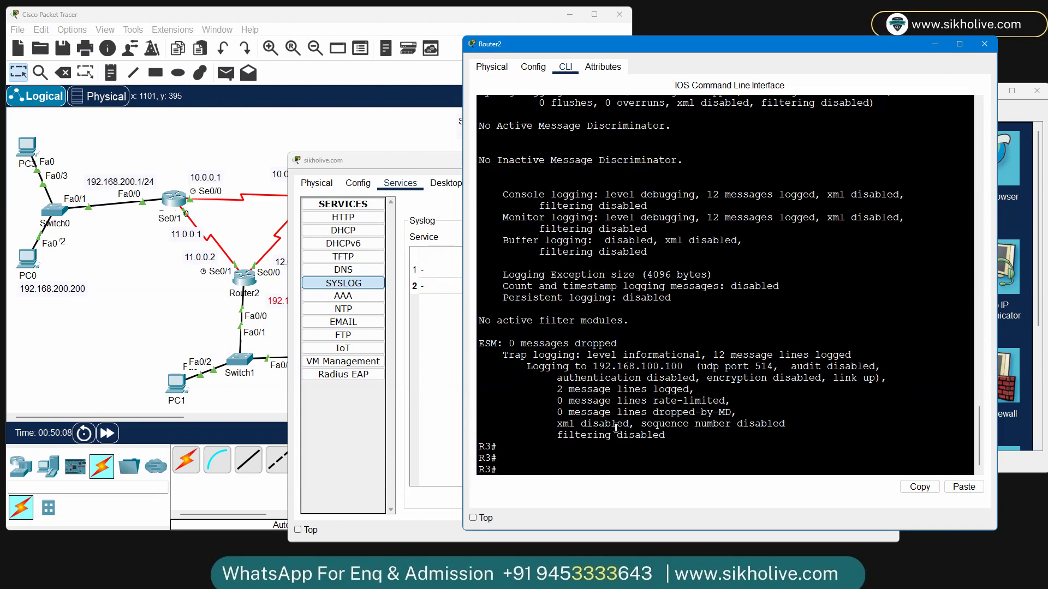
pyautogui.write('conf t')
pyautogui.press('Return')
pyautogui.press('Return')
pyautogui.press('Return')
pyautogui.press('Return')
pyautogui.press('Return')
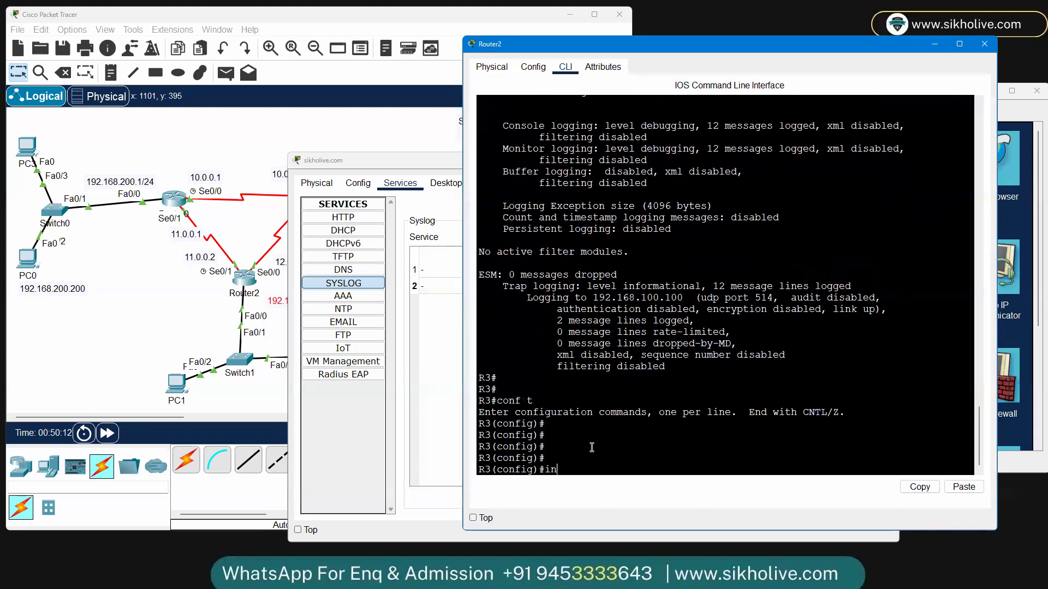
pyautogui.write('int s0/0')
pyautogui.press('Return')
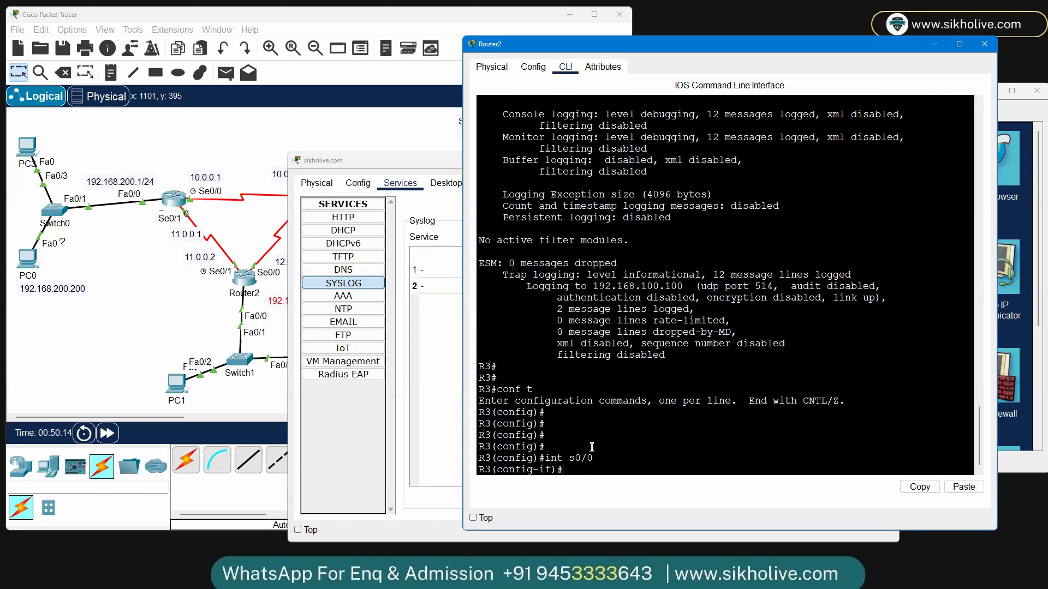
pyautogui.write('shut')
pyautogui.press('Return')
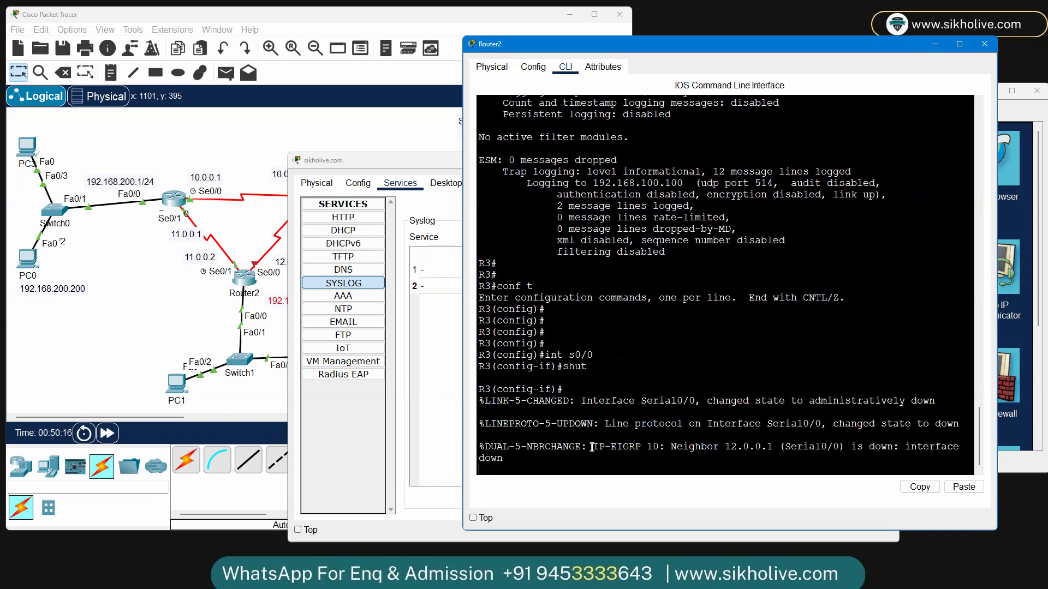
# Step: Examine the severity digits and text of the LINEPROTO and DUAL messages in Router2's CLI
pyautogui.moveTo(544, 424); pyautogui.dragTo(570, 422)
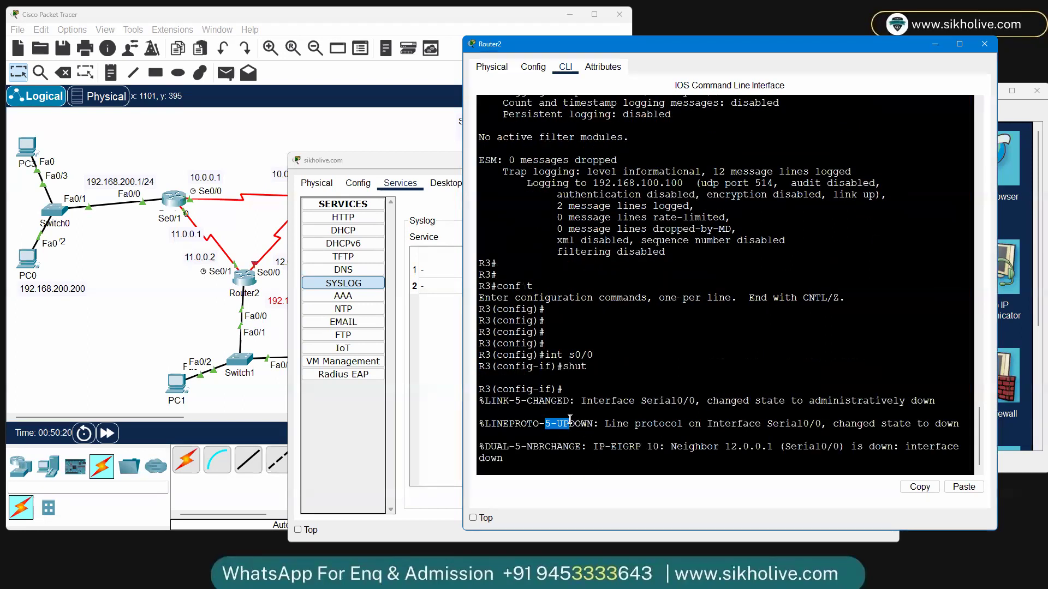
pyautogui.click(608, 441)
pyautogui.moveTo(538, 447); pyautogui.dragTo(724, 446)
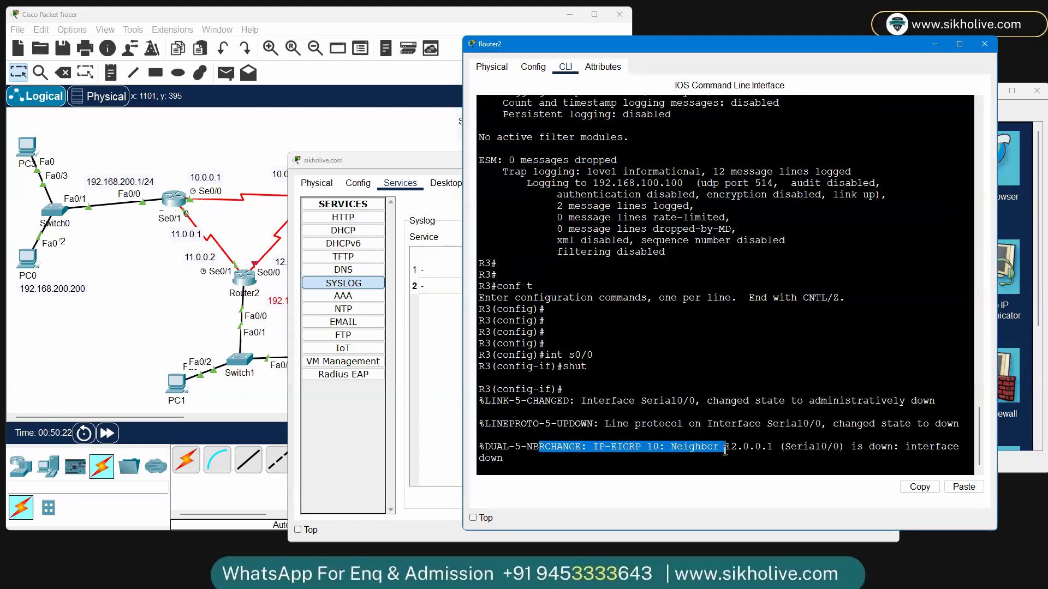
pyautogui.click(540, 437)
pyautogui.moveTo(509, 439); pyautogui.dragTo(547, 434)
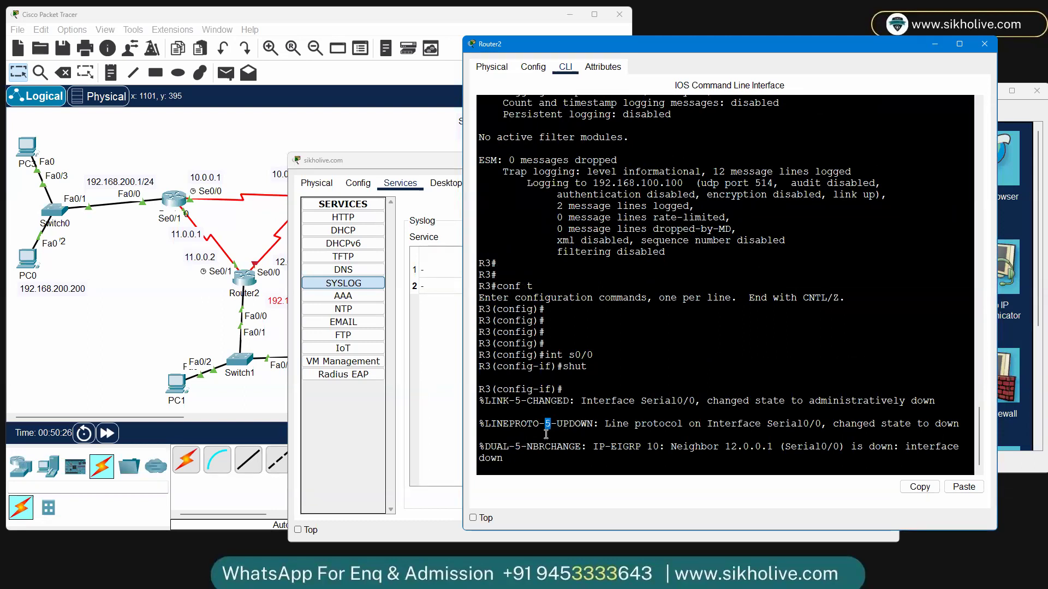
# Step: Reload the server's SYSLOG service page and read the fourth entry's message in the maximized window, then restore the window size
pyautogui.click(434, 329)
pyautogui.click(343, 295)
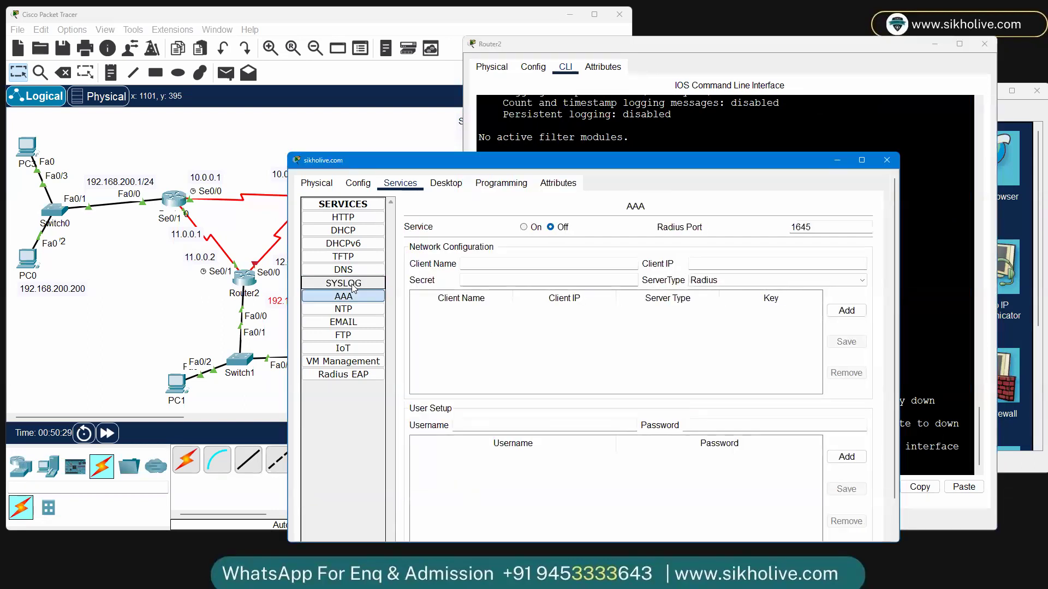
pyautogui.click(343, 283)
pyautogui.doubleClick(761, 315)
pyautogui.click(861, 160)
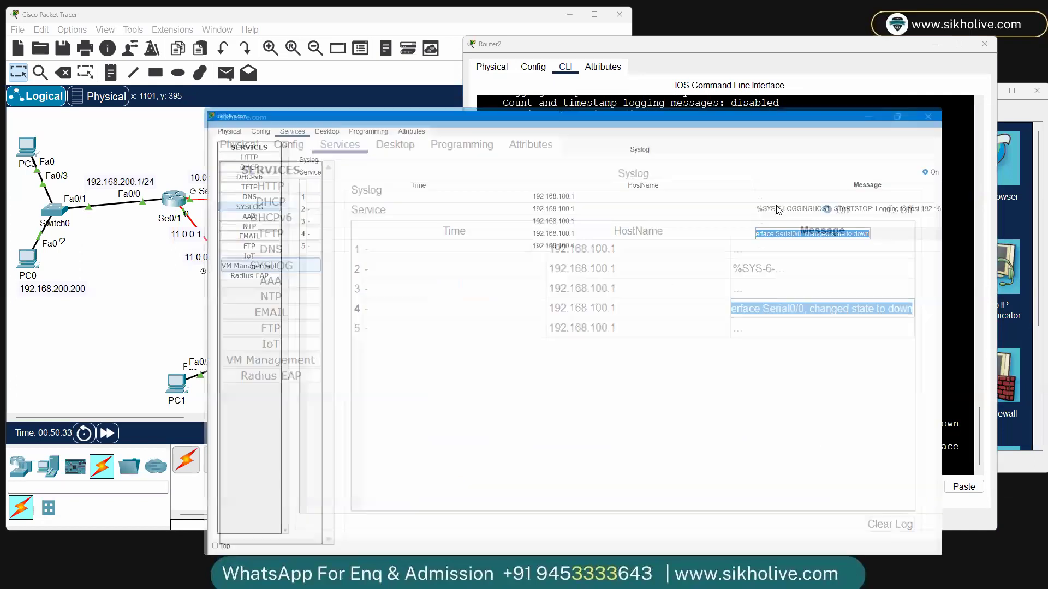
pyautogui.click(776, 162)
pyautogui.moveTo(798, 162); pyautogui.dragTo(1036, 166)
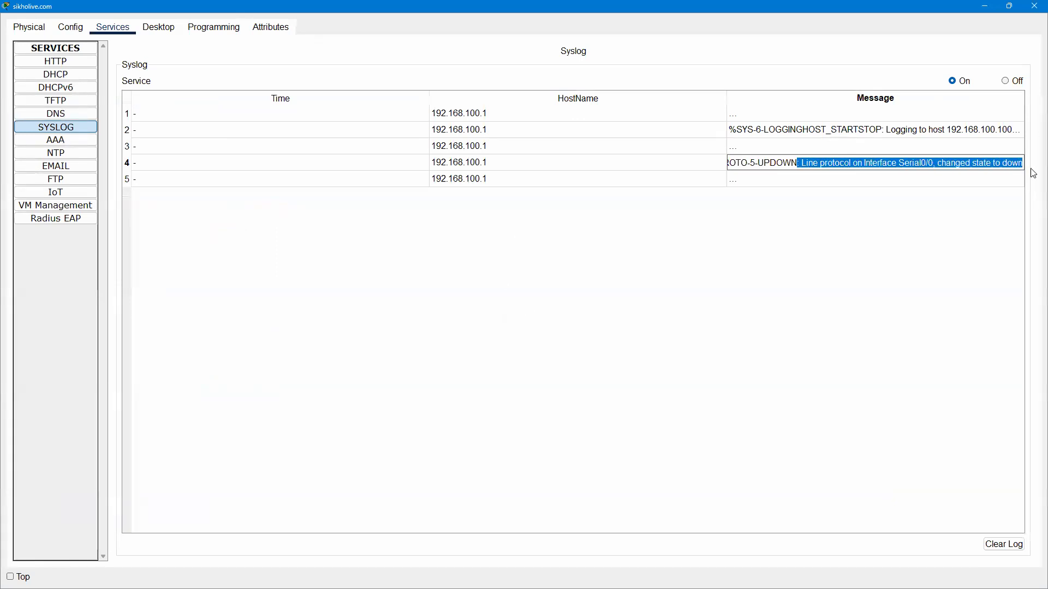
pyautogui.click(1009, 6)
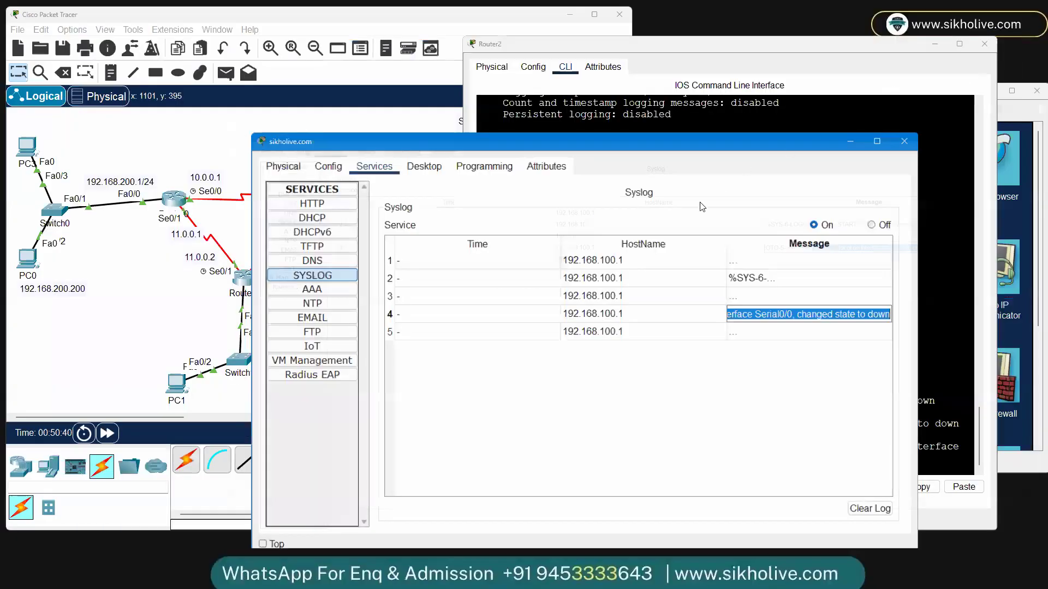
# Step: Highlight the interface shutdown messages in Router2's CLI and widen the router window to read them on single lines
pyautogui.click(648, 131)
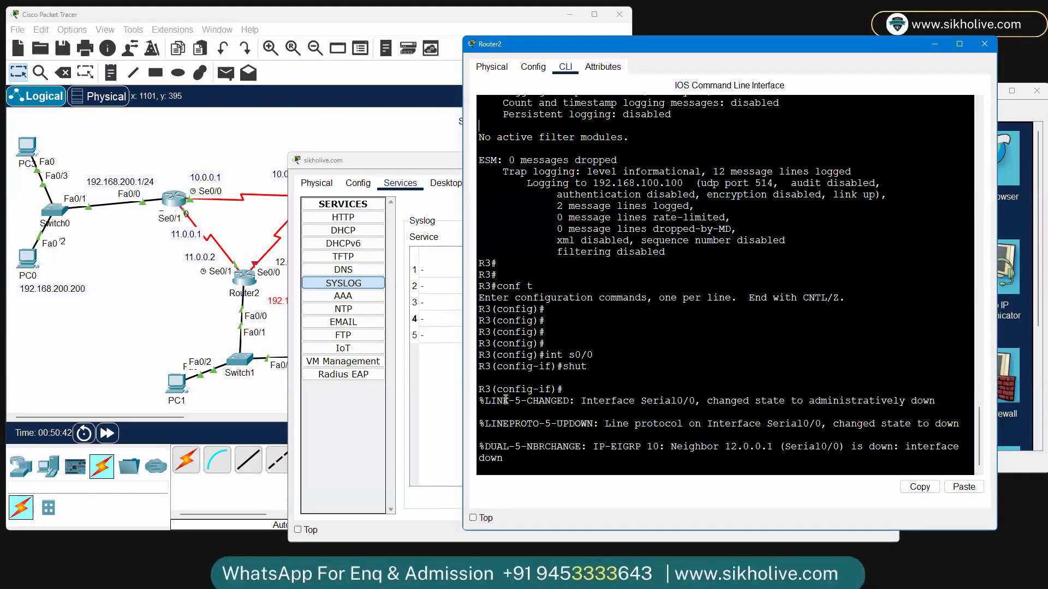
pyautogui.tripleClick(532, 405)
pyautogui.moveTo(533, 408); pyautogui.dragTo(761, 449)
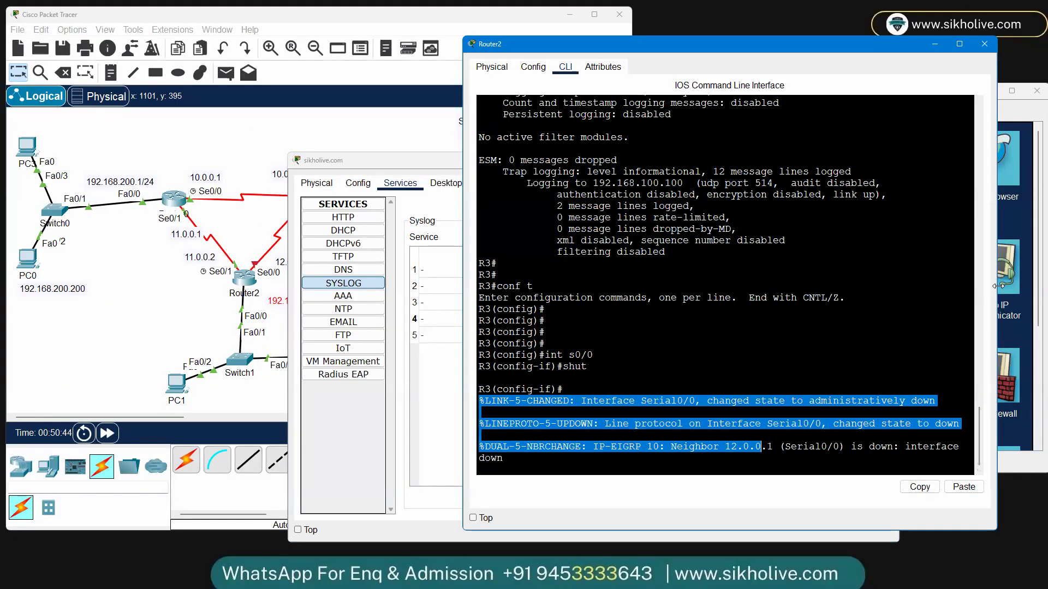
pyautogui.moveTo(997, 295); pyautogui.dragTo(1041, 312)
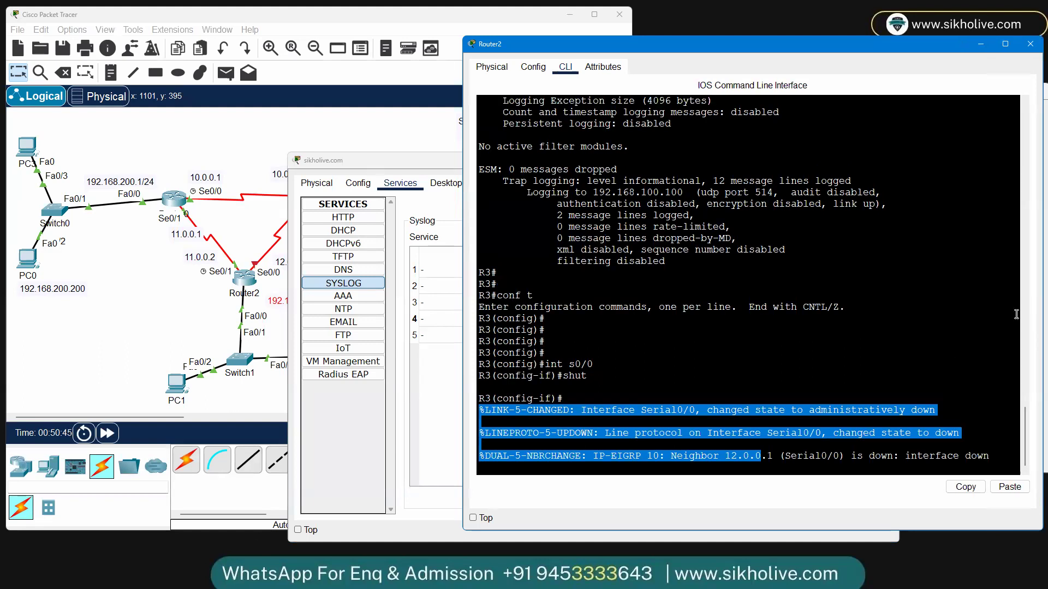
pyautogui.click(518, 455)
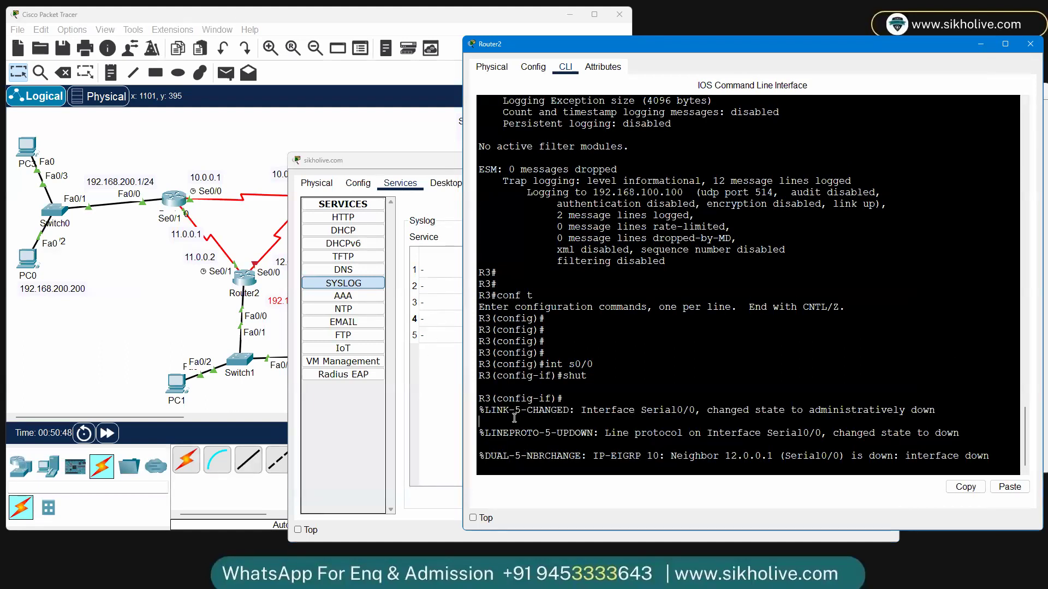
pyautogui.scroll(4, 518, 416)
pyautogui.scroll(-4, 518, 415)
# Step: Switch to the Notepad notes and add the line "#logging logserverip" below the sample LINEPROTO message
pyautogui.click(359, 531)
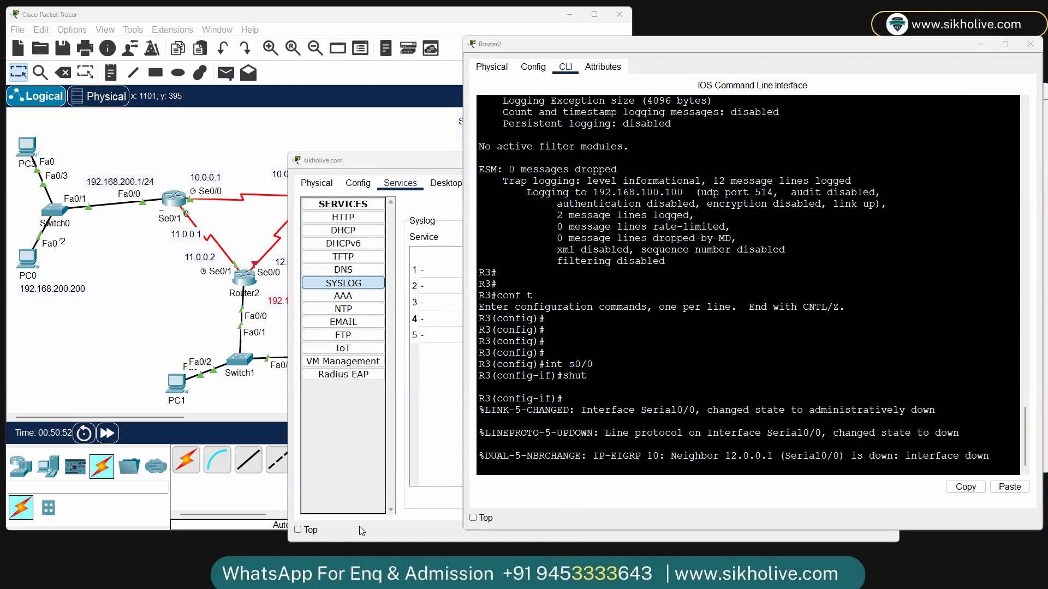
pyautogui.hotkey('alt', 'Tab')
pyautogui.click(512, 374)
pyautogui.press('Return')
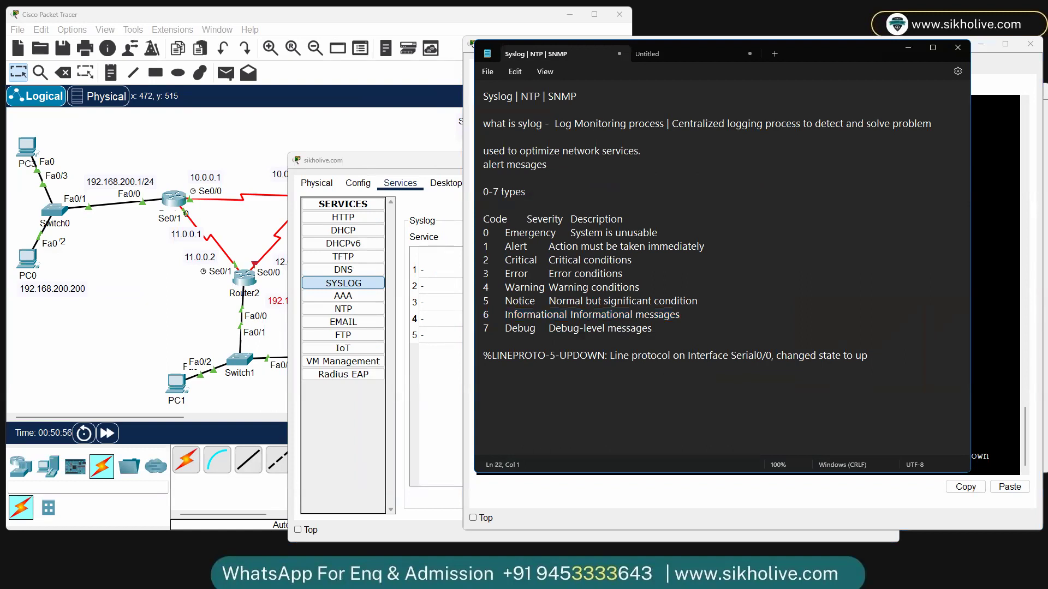
pyautogui.write('#logging ')
pyautogui.write('192.168')
pyautogui.press('BackSpace')
pyautogui.press('BackSpace')
pyautogui.press('BackSpace')
pyautogui.press('BackSpace')
pyautogui.press('BackSpace')
pyautogui.press('BackSpace')
pyautogui.write('logserverip')
# Step: Add a second command line reading "#logging trap severity level" to the notes
pyautogui.press('Return')
pyautogui.write('#logging trap')
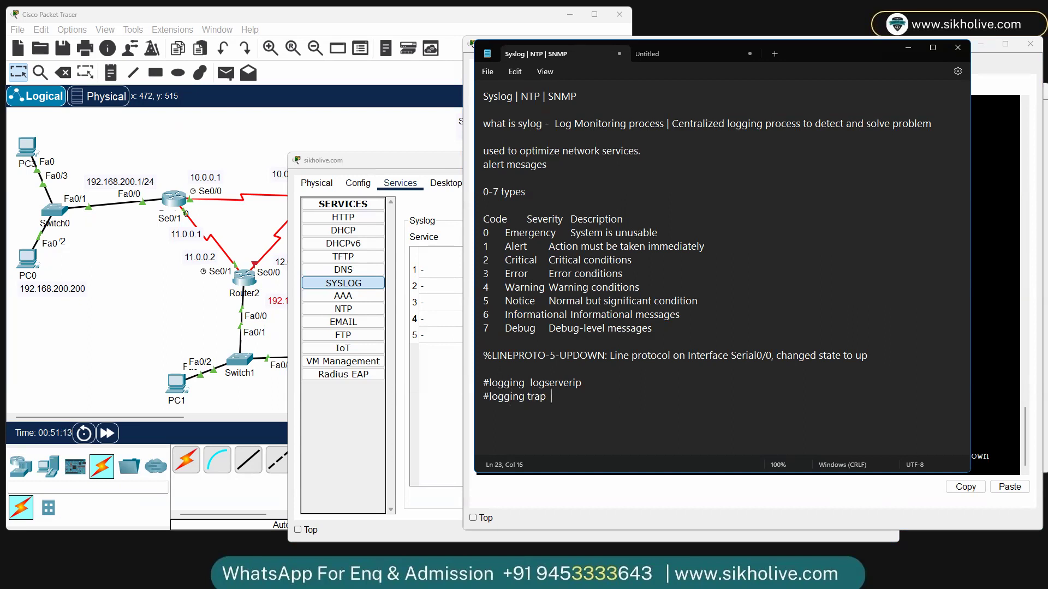
pyautogui.write('  severity level')
# Step: Review the two logging command lines in the notes and return to Router2's CLI in Packet Tracer
pyautogui.tripleClick(599, 386)
pyautogui.moveTo(634, 400); pyautogui.dragTo(505, 403)
pyautogui.moveTo(593, 385); pyautogui.dragTo(471, 386)
pyautogui.click(549, 388)
pyautogui.tripleClick(522, 383)
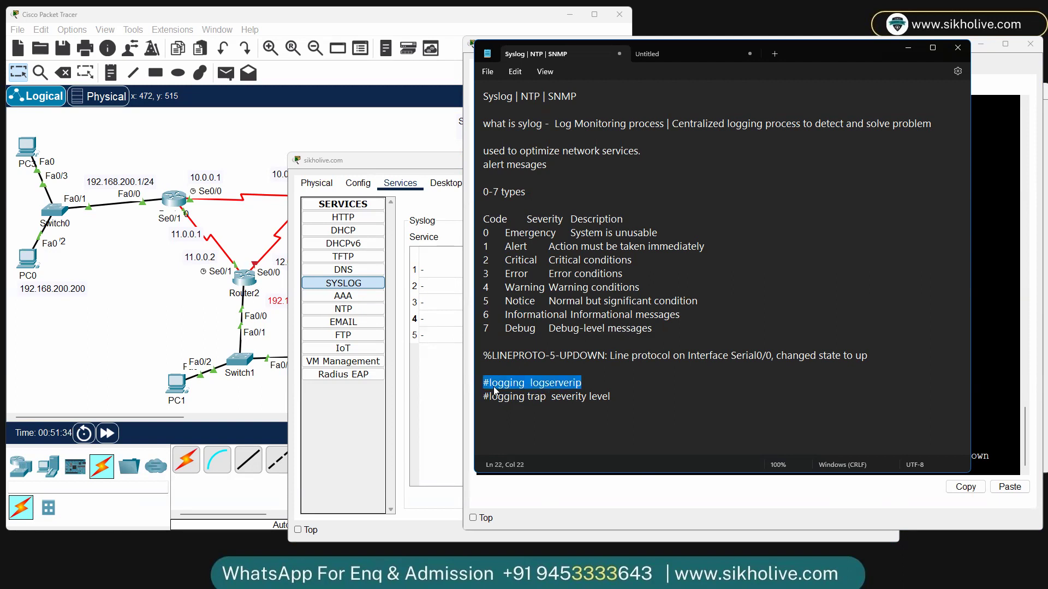
pyautogui.click(446, 349)
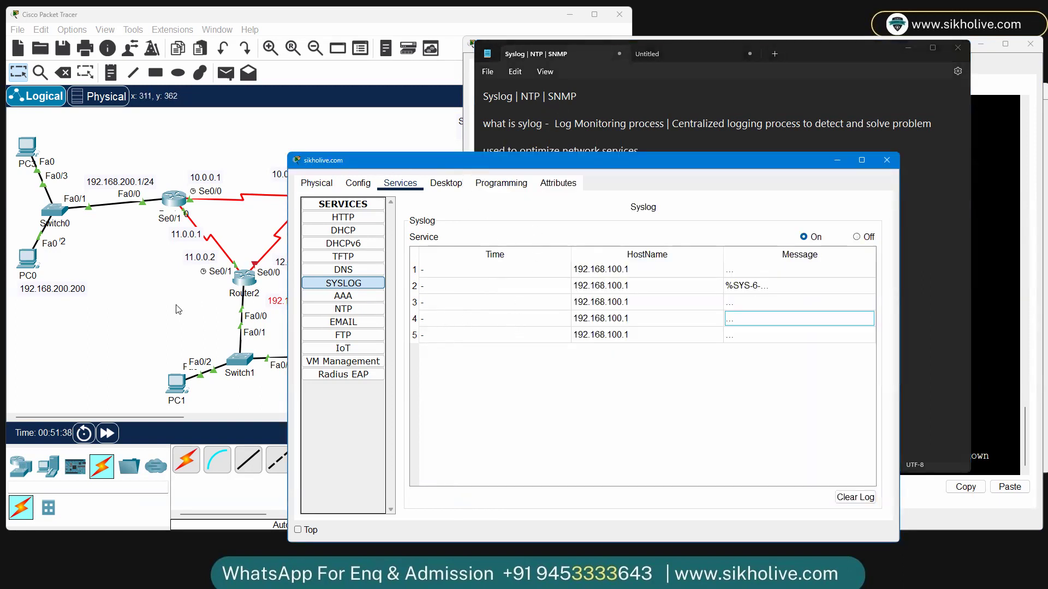
pyautogui.click(243, 278)
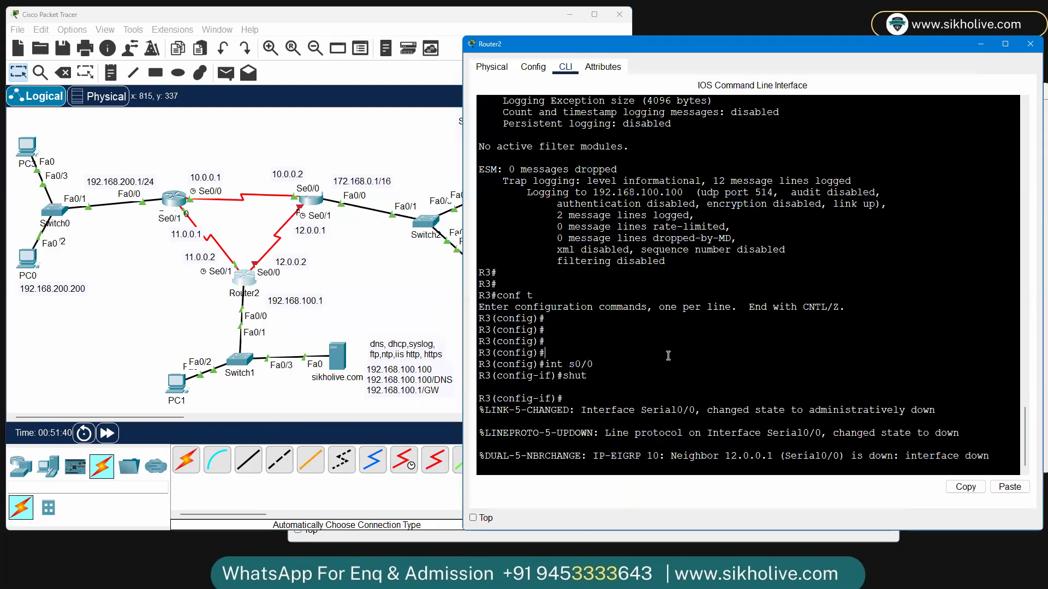
# Step: Return Router2 to privileged EXEC mode and display its full logging status with "sh logging"
pyautogui.hotkey('ctrl', 'z')
pyautogui.press('Return')
pyautogui.press('Return')
pyautogui.press('Return')
pyautogui.write('sh lio')
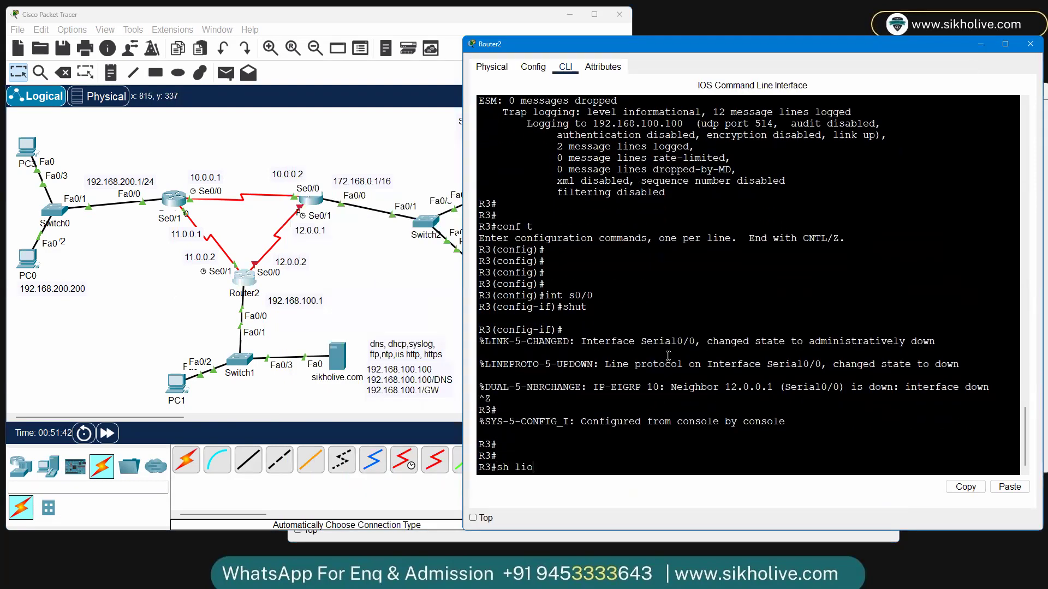
pyautogui.write('gg')
pyautogui.press('Tab')
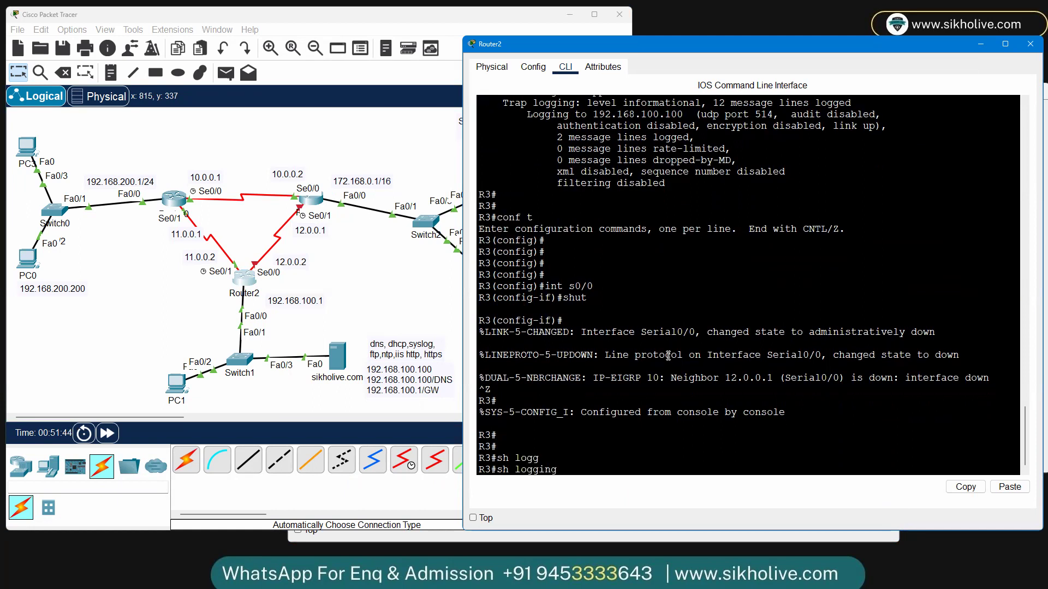
pyautogui.press('Return')
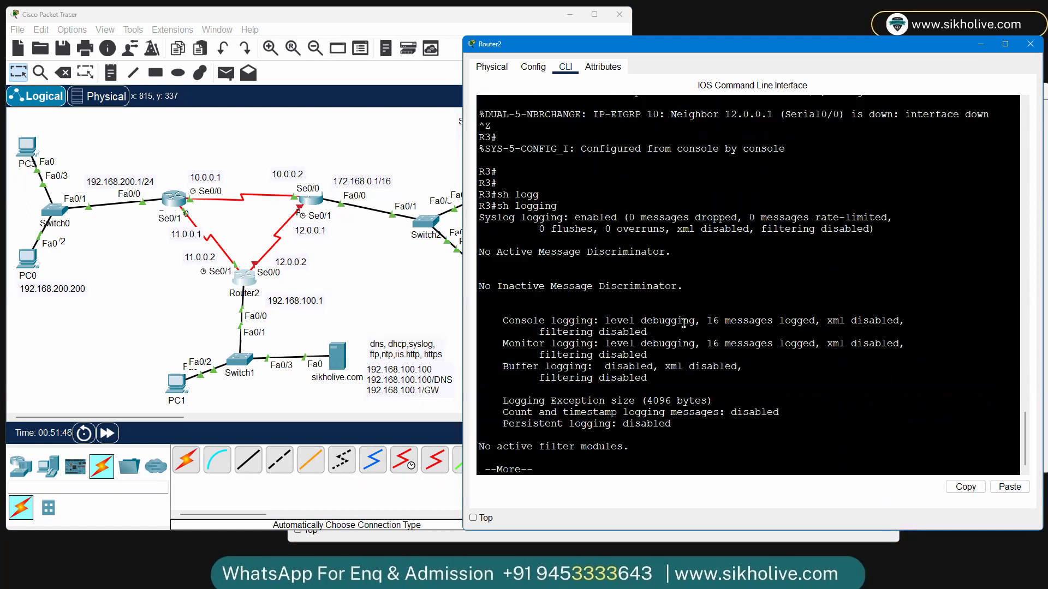
pyautogui.press('space')
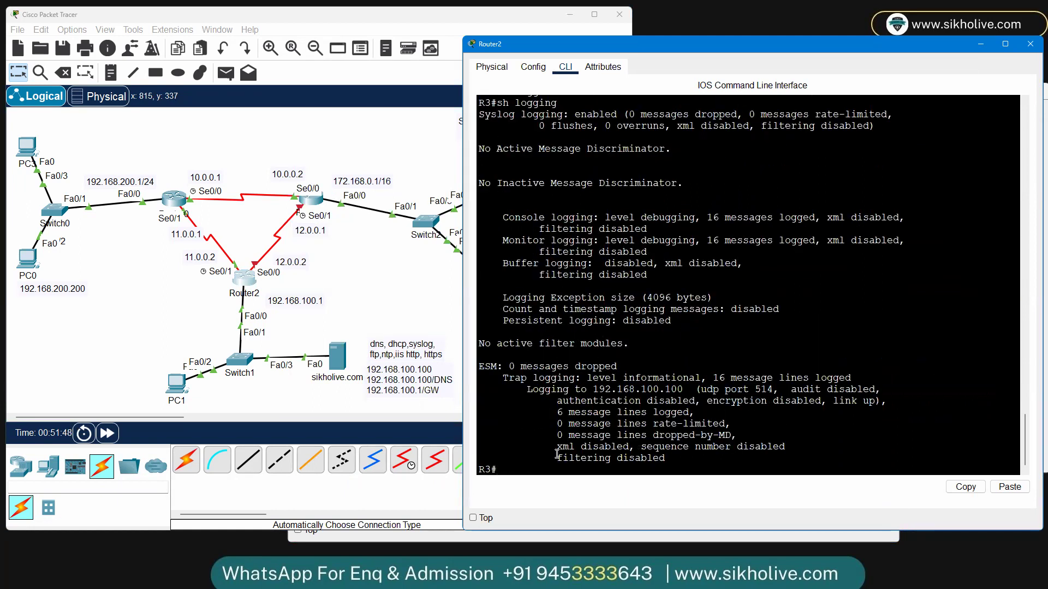
# Step: Highlight the trap logging, server address and UDP port entries in the output, and compare them with the earlier logging output
pyautogui.moveTo(507, 380); pyautogui.dragTo(854, 377)
pyautogui.click(719, 378)
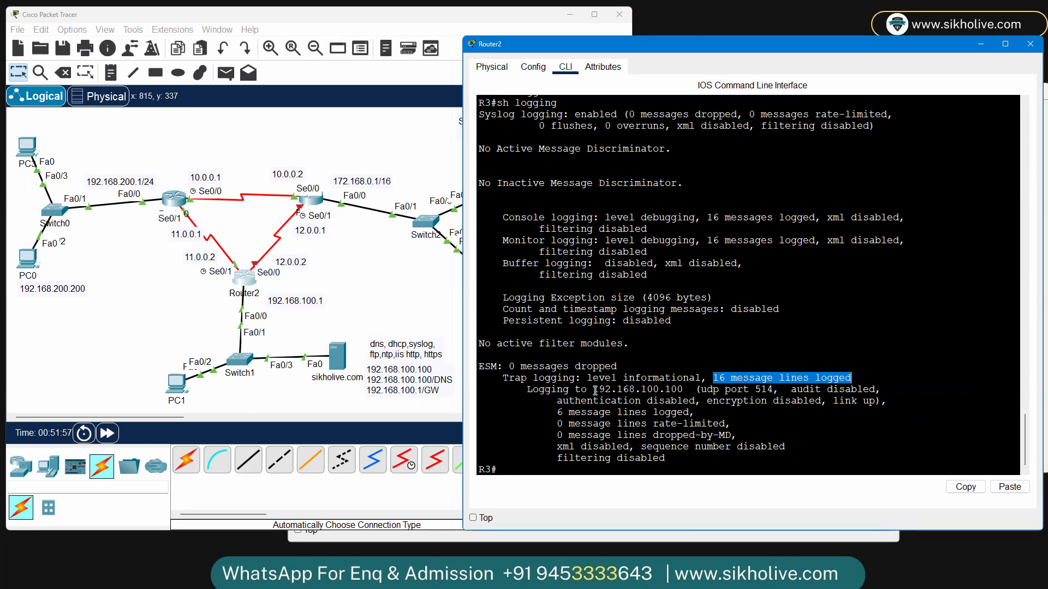
pyautogui.moveTo(527, 389); pyautogui.dragTo(894, 388)
pyautogui.click(544, 389)
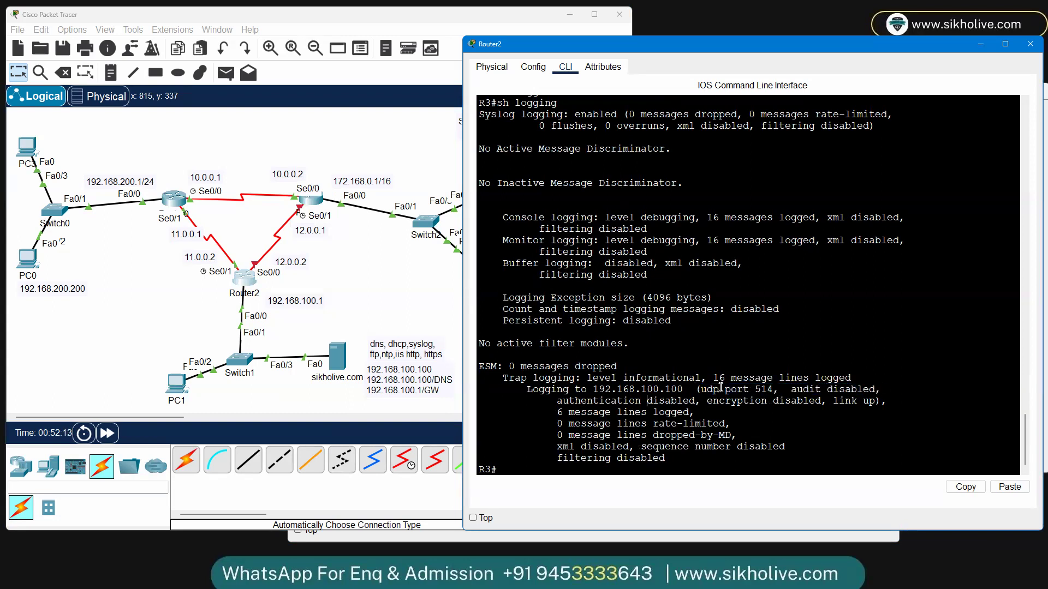
pyautogui.doubleClick(764, 389)
pyautogui.moveTo(744, 389); pyautogui.dragTo(573, 378)
pyautogui.click(589, 383)
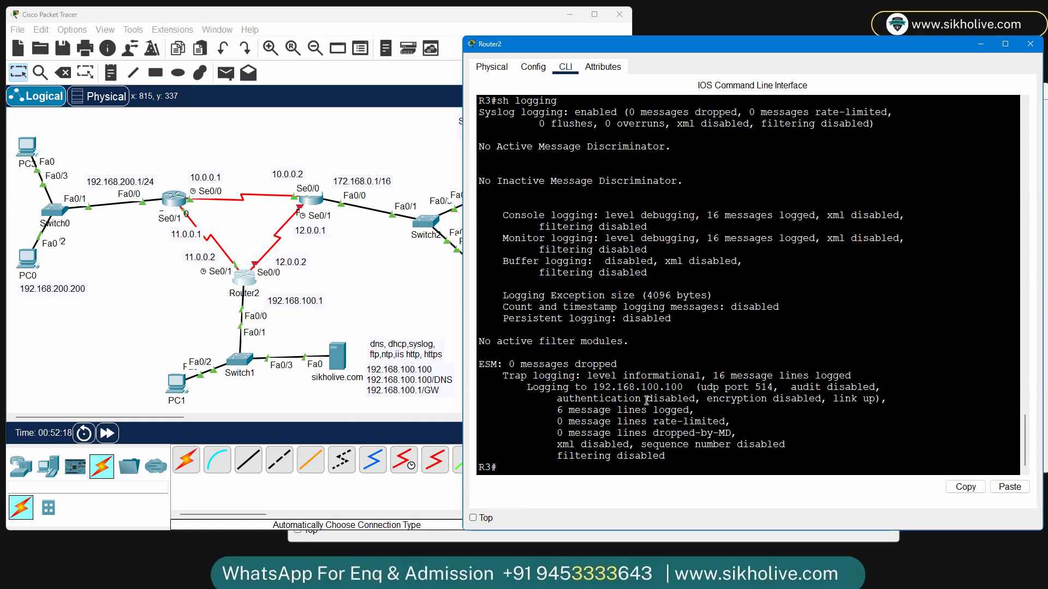
pyautogui.scroll(15, 650, 382)
pyautogui.scroll(5, 640, 352)
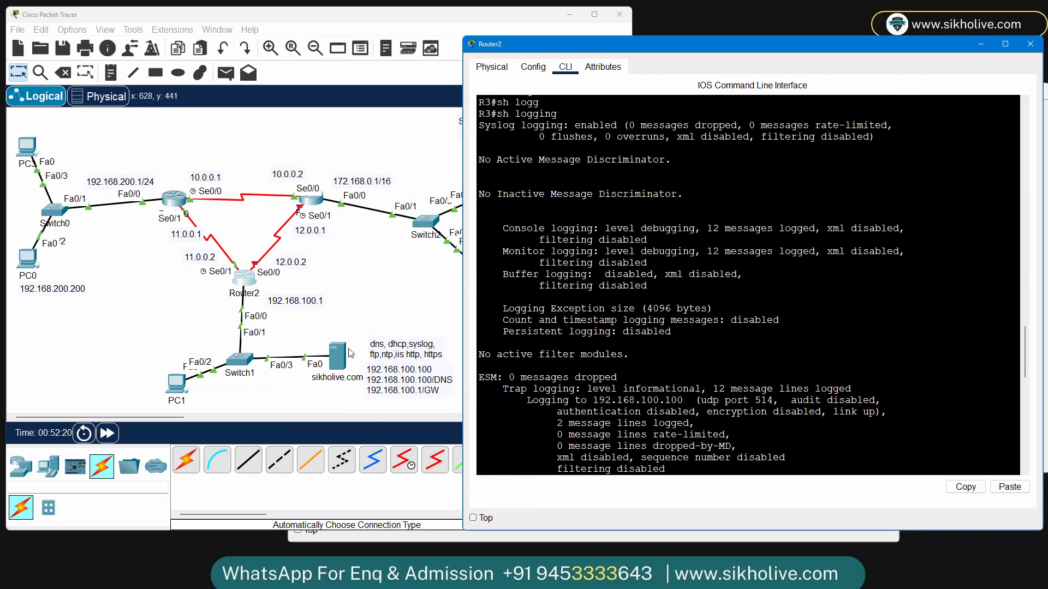
# Step: Check the Syslog entries on the sikholive.com server and return to Router2's CLI
pyautogui.click(337, 356)
pyautogui.click(745, 335)
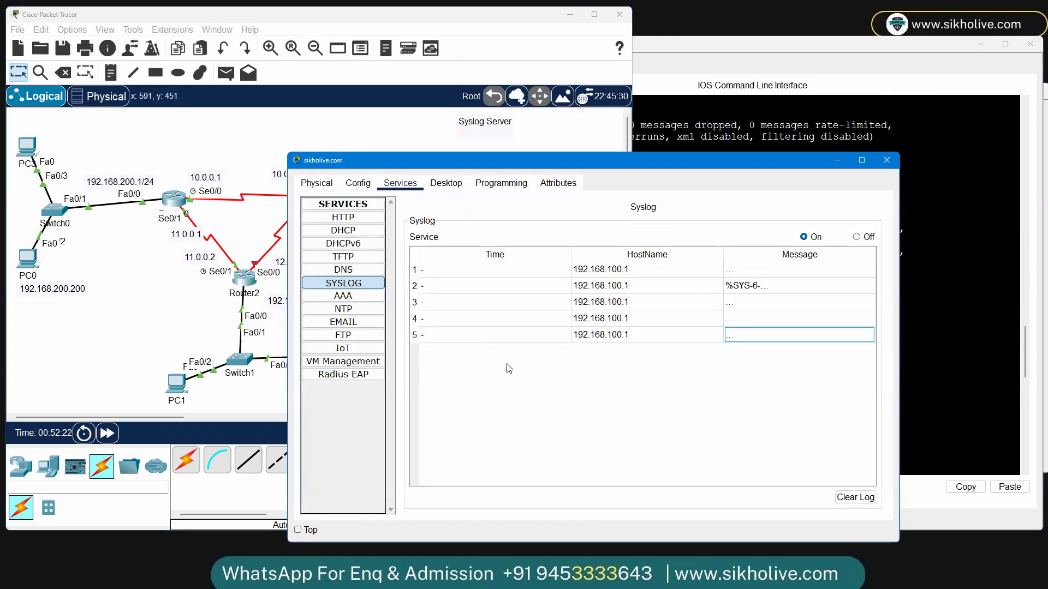
pyautogui.click(261, 295)
pyautogui.click(607, 458)
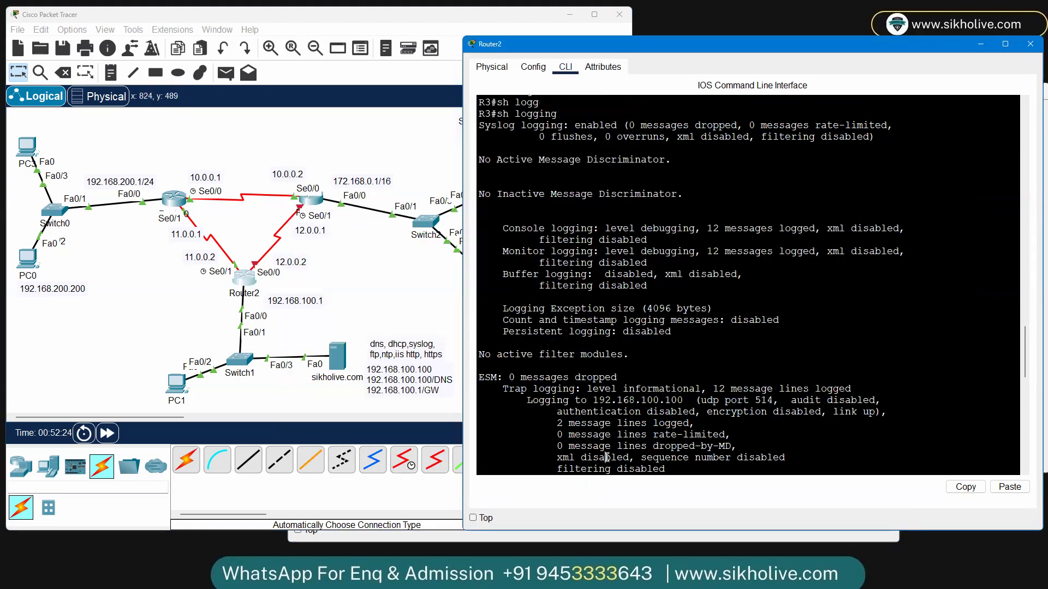
# Step: Enter configuration mode on Router2 and bring interface s0/0 back up with "no shut"
pyautogui.press('Return')
pyautogui.write('conf ')
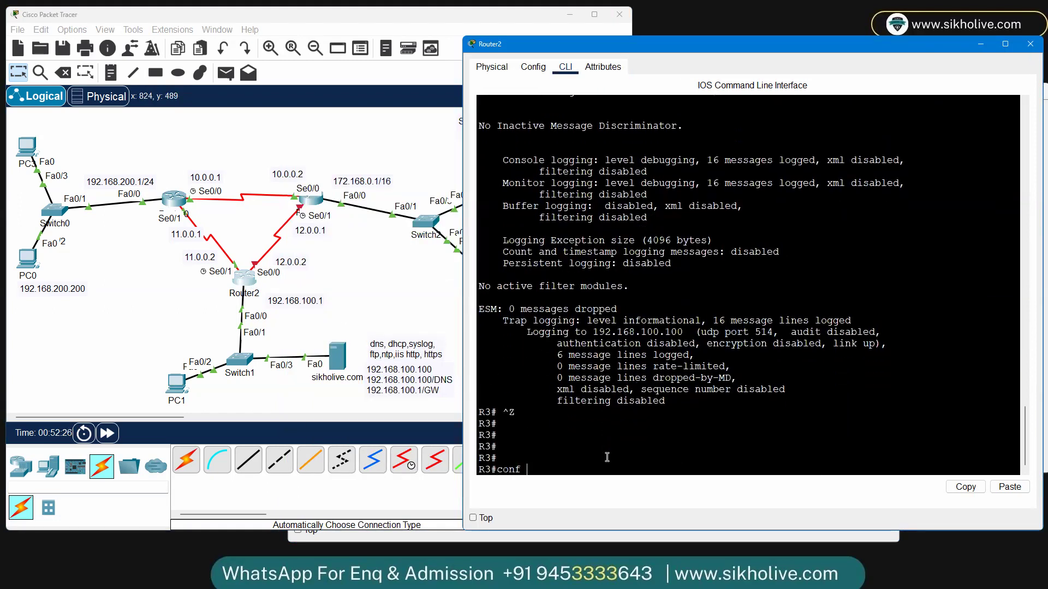
pyautogui.write('t')
pyautogui.press('Return')
pyautogui.write('int s0/0')
pyautogui.press('Return')
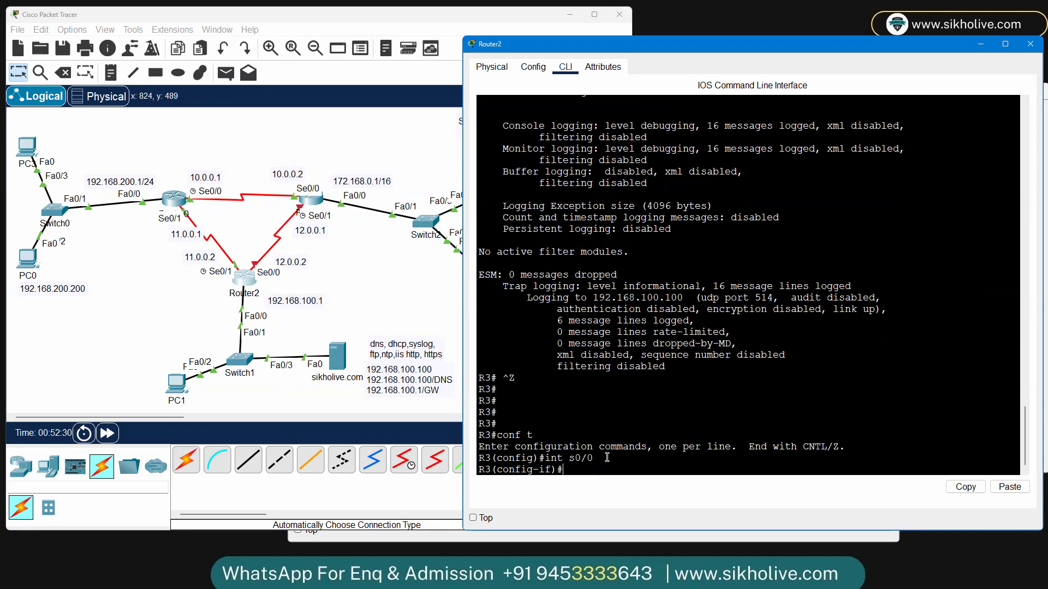
pyautogui.write('no shut')
pyautogui.press('Return')
pyautogui.press('Return')
pyautogui.press('Return')
pyautogui.press('Return')
pyautogui.press('Return')
pyautogui.press('Return')
# Step: Refresh the Syslog service list on the sikholive.com server and inspect the newly received messages
pyautogui.click(448, 310)
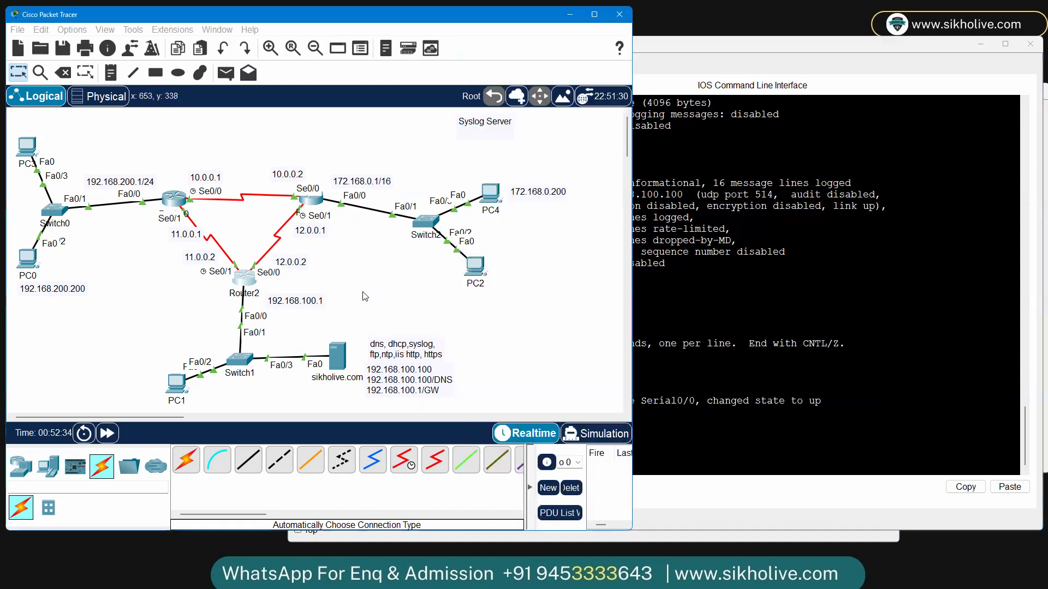
pyautogui.click(335, 357)
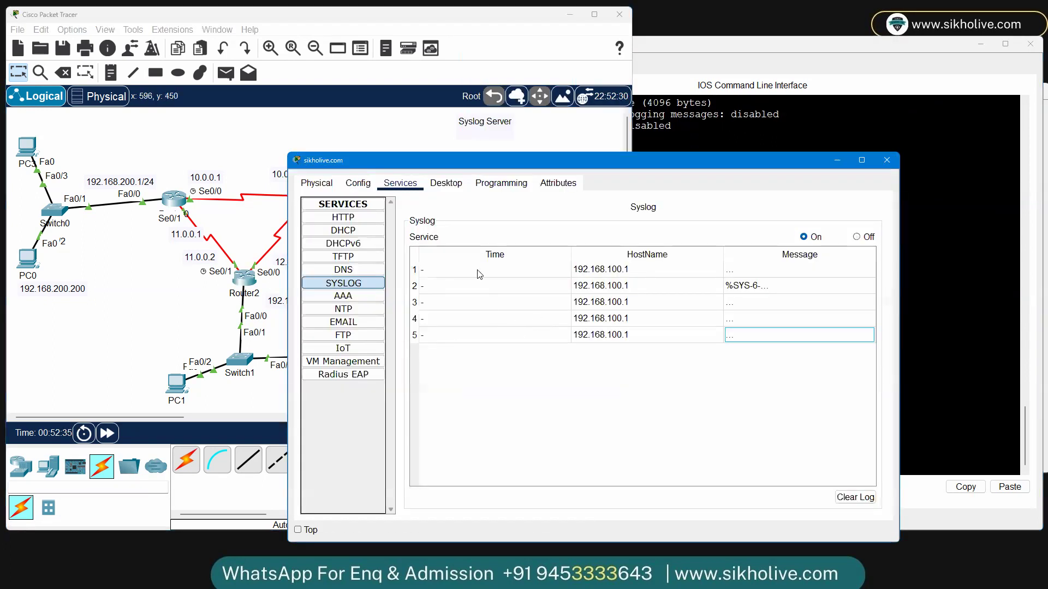
pyautogui.click(344, 296)
pyautogui.click(343, 283)
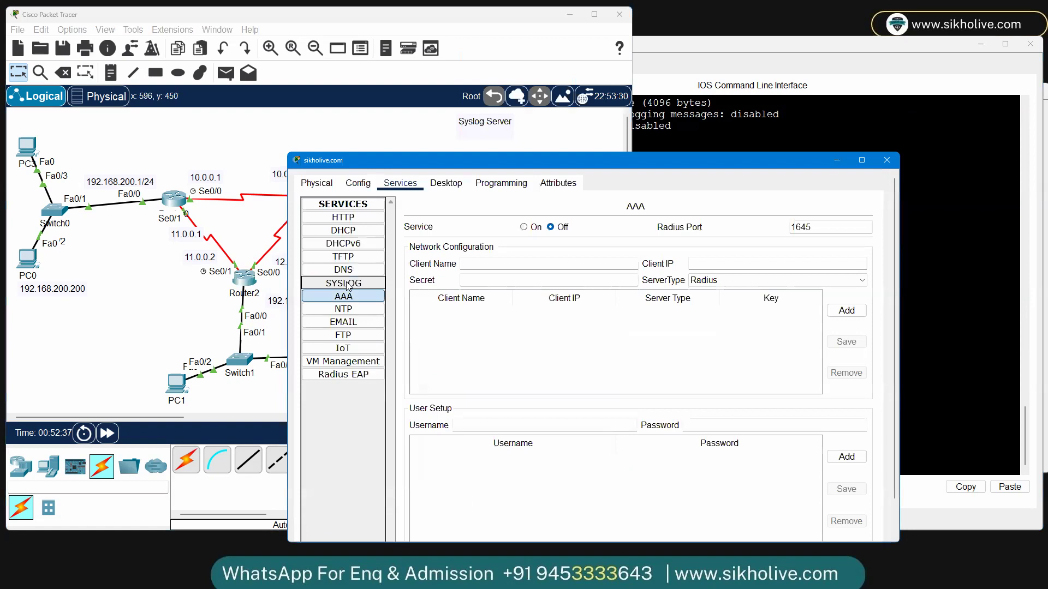
pyautogui.click(475, 371)
pyautogui.click(455, 350)
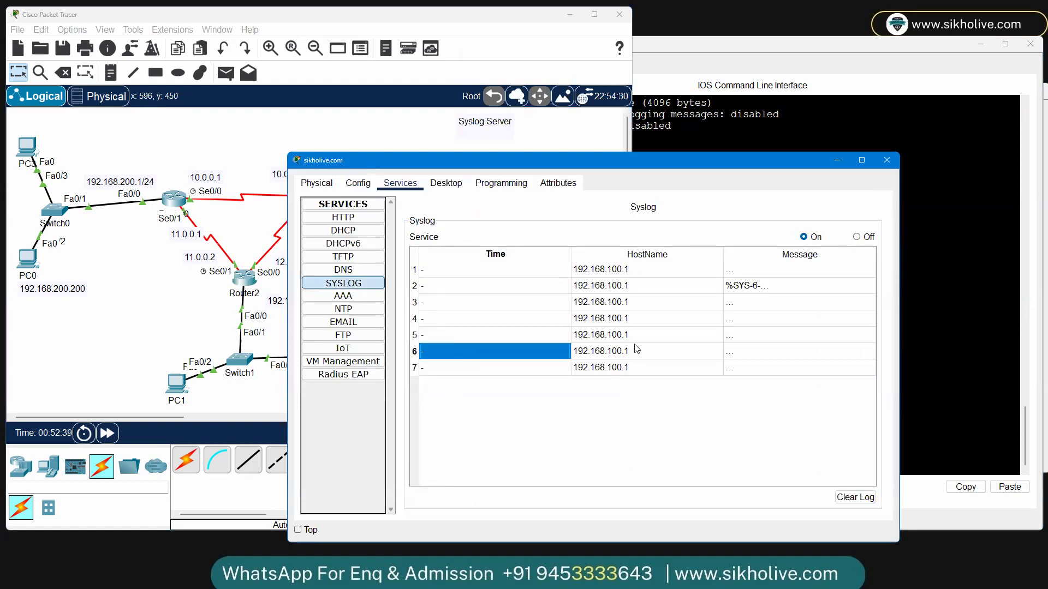
pyautogui.click(195, 313)
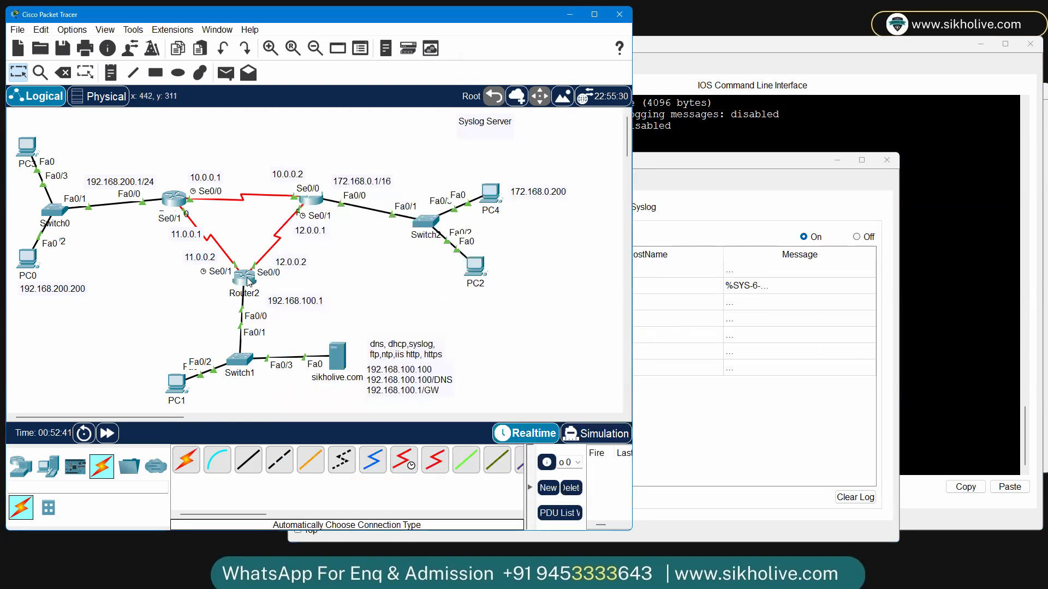
# Step: Reopen Router2's CLI and exit interface configuration to global configuration mode
pyautogui.click(244, 277)
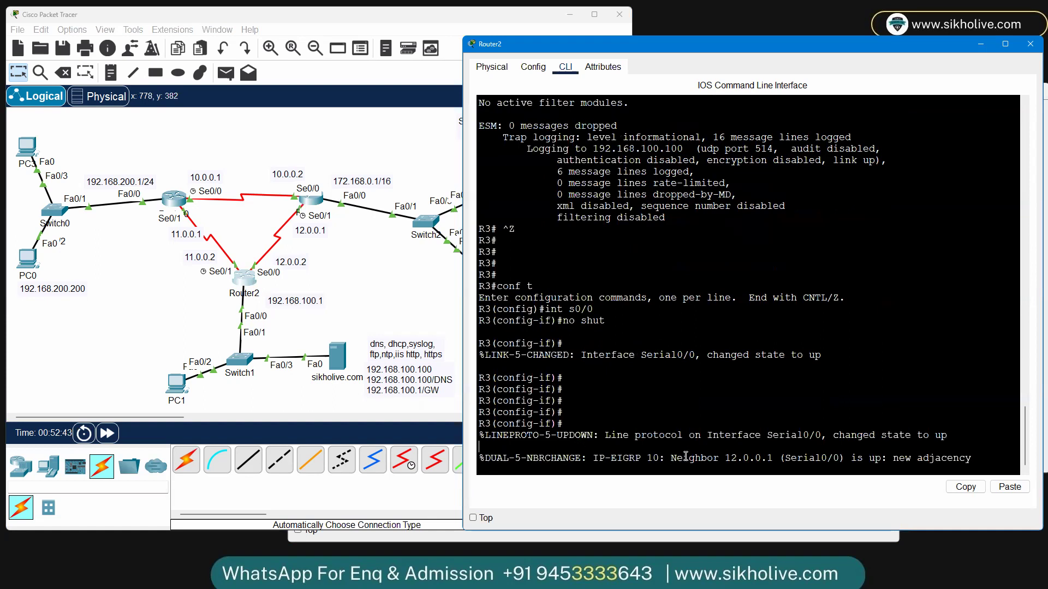
pyautogui.press('Return')
pyautogui.press('Return')
pyautogui.press('Return')
pyautogui.press('Return')
pyautogui.press('Return')
pyautogui.press('Return')
pyautogui.write('exit')
pyautogui.press('Return')
pyautogui.press('Return')
pyautogui.press('Return')
pyautogui.press('Return')
pyautogui.press('Return')
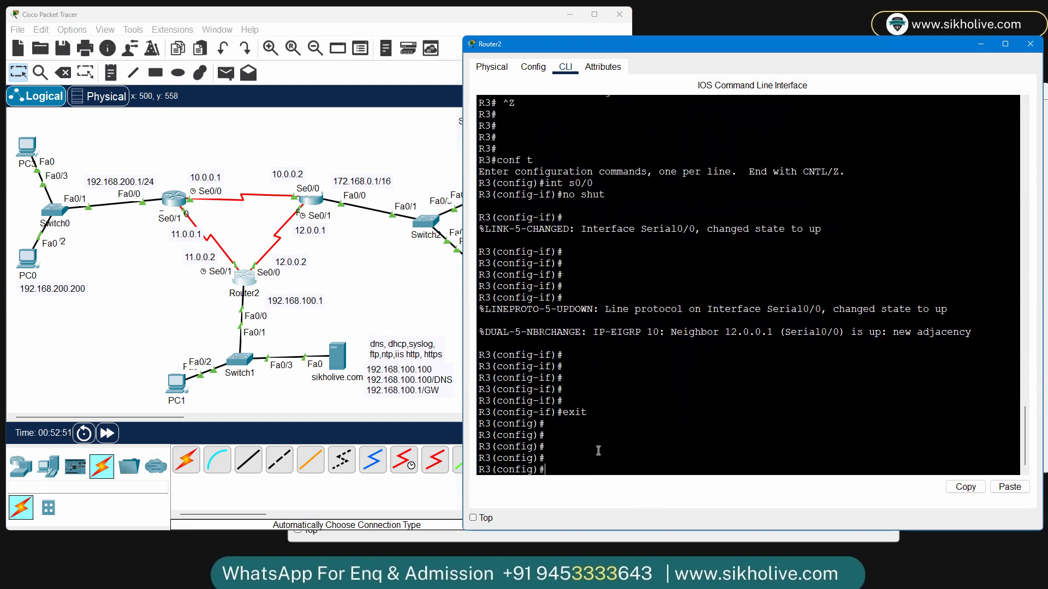
# Step: Enable log timestamps with milliseconds on Router2 using "service timestamps log datetime msec"
pyautogui.write('serv')
pyautogui.press('Tab')
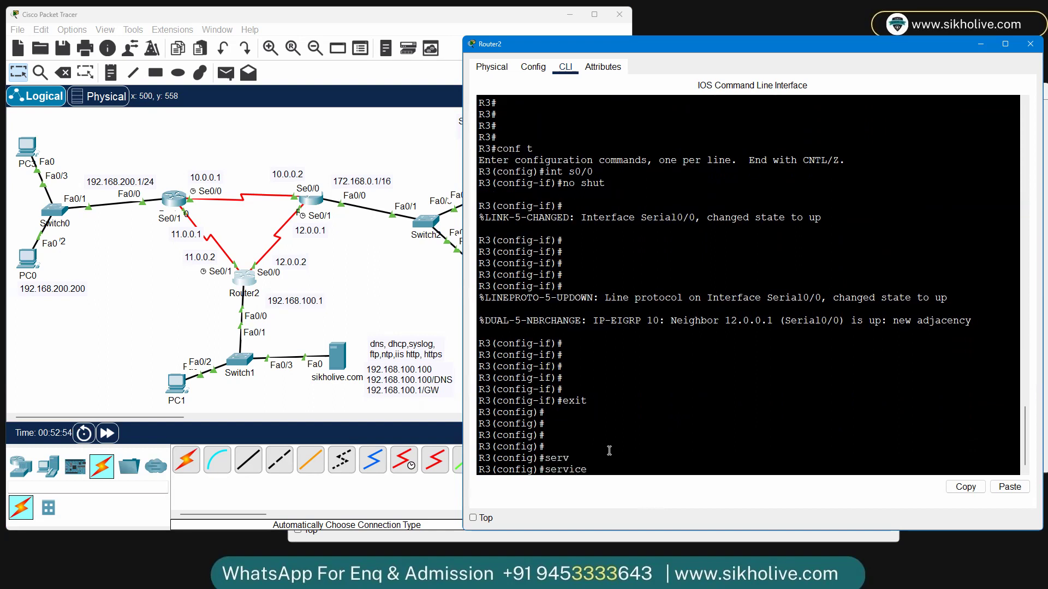
pyautogui.write('timesta')
pyautogui.press('Tab')
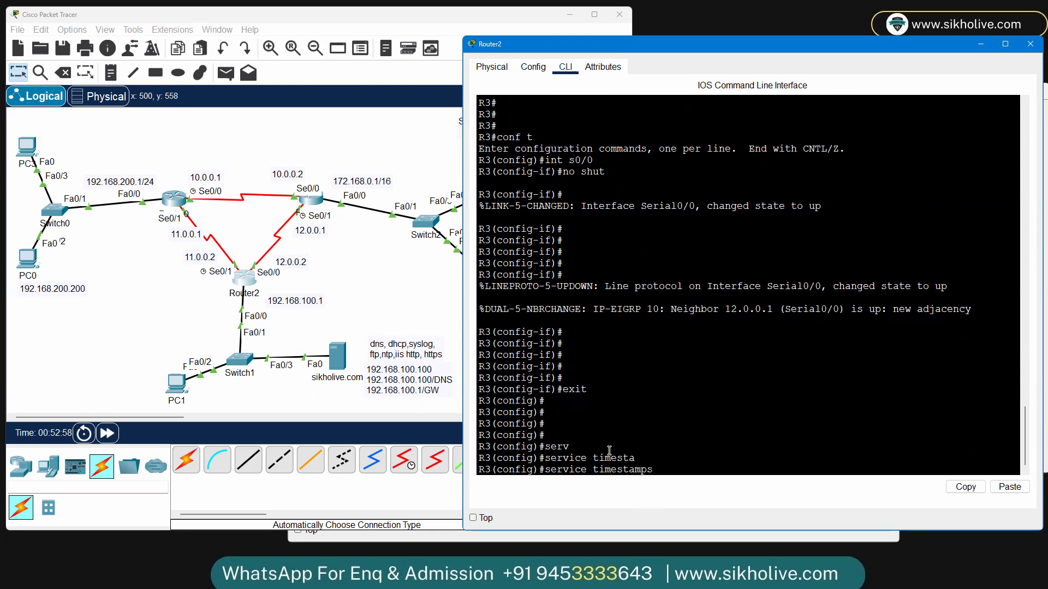
pyautogui.write('lo')
pyautogui.press('Tab')
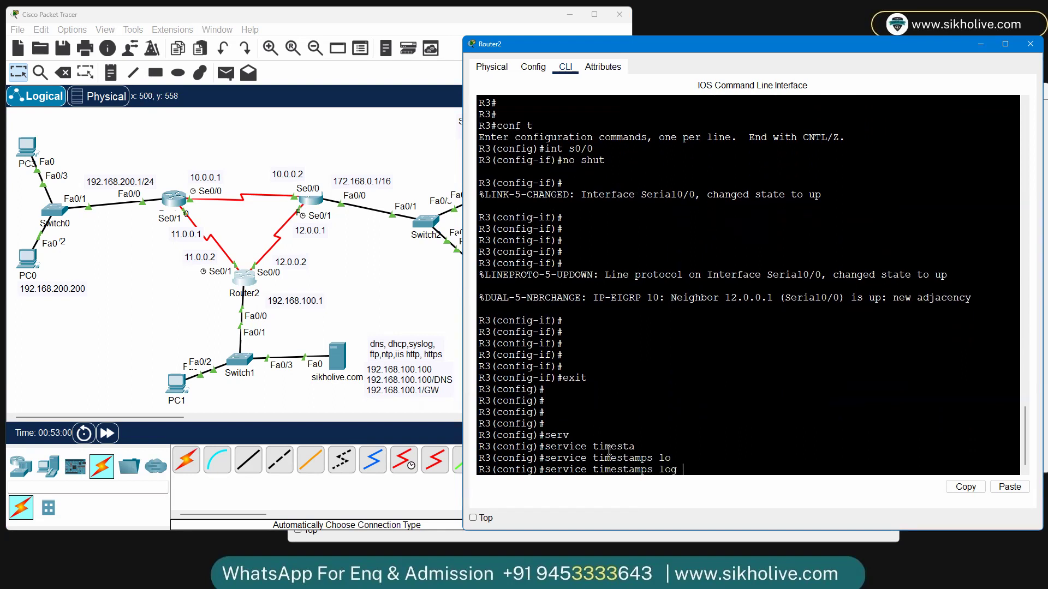
pyautogui.write('dat')
pyautogui.press('Tab')
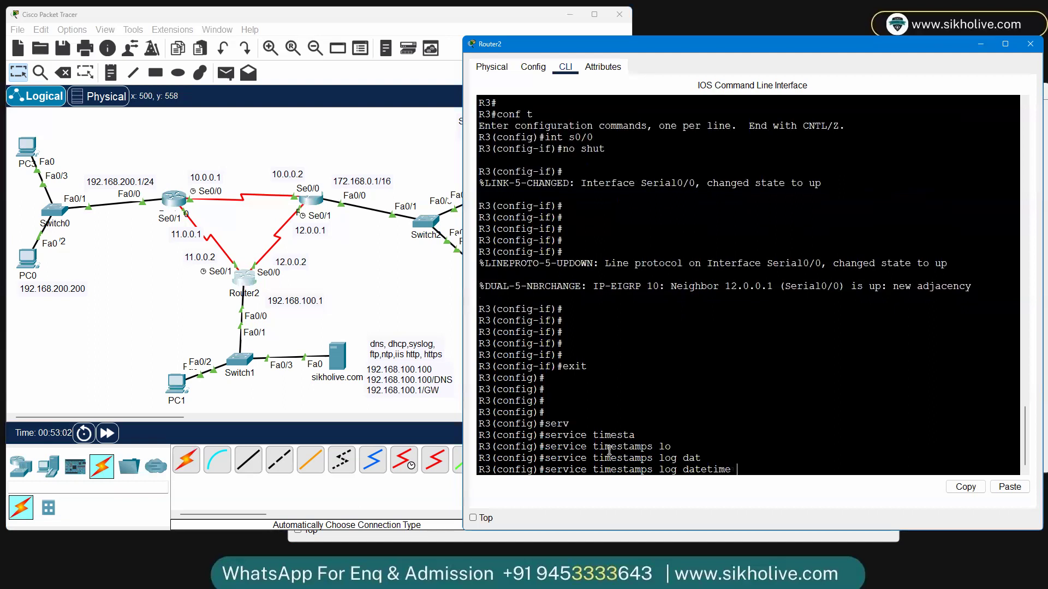
pyautogui.write('mse')
pyautogui.press('Tab')
pyautogui.press('Return')
pyautogui.press('Return')
pyautogui.press('Return')
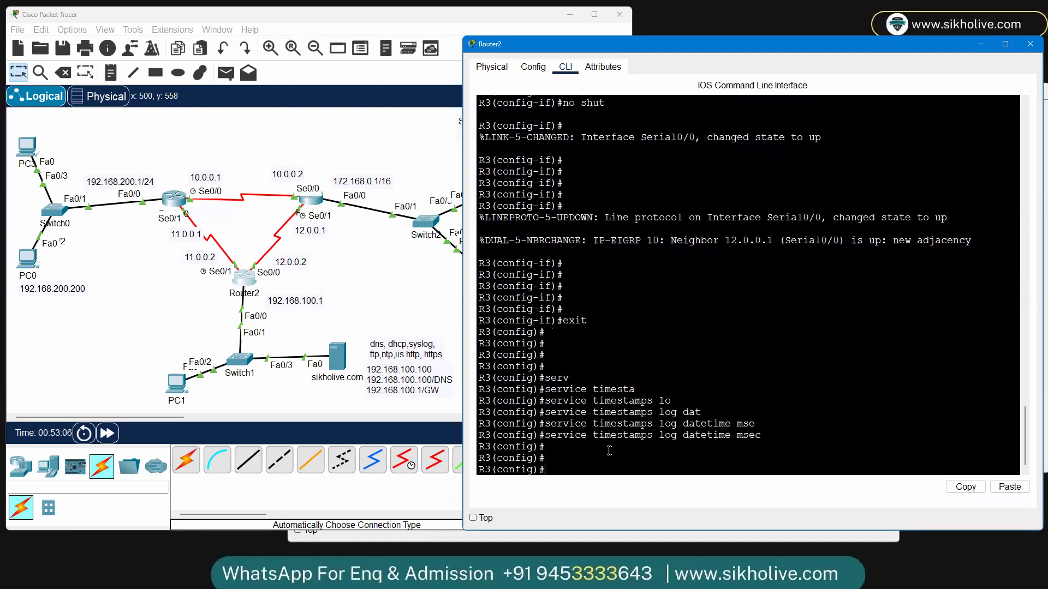
pyautogui.write('exit')
pyautogui.press('BackSpace')
pyautogui.press('BackSpace')
pyautogui.press('BackSpace')
pyautogui.press('BackSpace')
# Step: Shut down interface s0/0 on Router2 to generate timestamped log messages
pyautogui.write('int s0/0')
pyautogui.press('Return')
pyautogui.write('no shu')
pyautogui.press('BackSpace')
pyautogui.press('BackSpace')
pyautogui.press('BackSpace')
pyautogui.press('BackSpace')
pyautogui.write('shut')
pyautogui.press('Return')
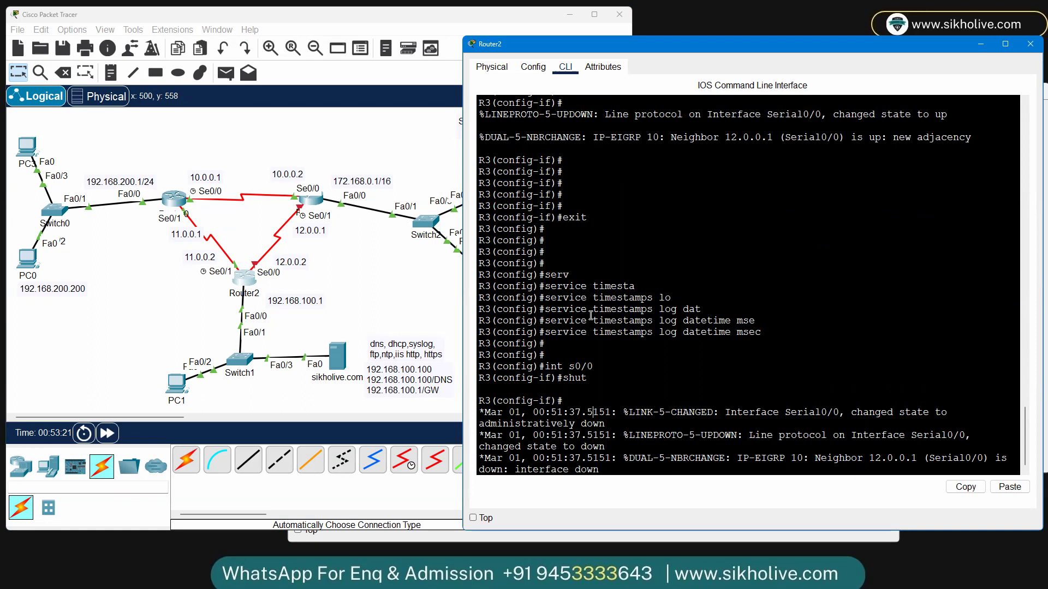
# Step: Copy the "service timestamps log datetime msec" command line from the CLI into the Notepad notes and return to Router2
pyautogui.tripleClick(585, 332)
pyautogui.rightClick(585, 334)
pyautogui.click(611, 340)
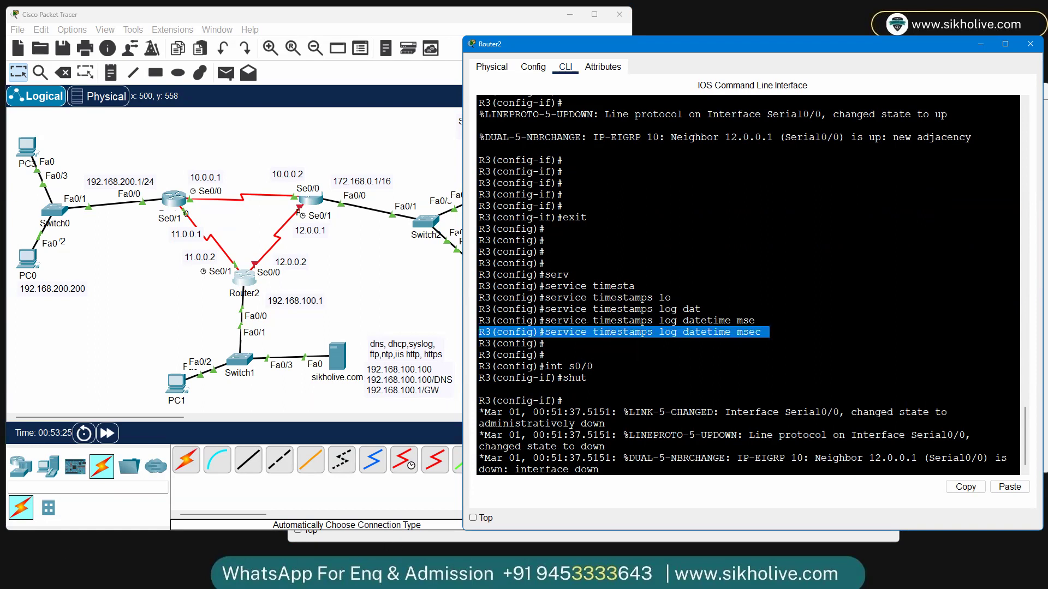
pyautogui.hotkey('alt', 'Tab')
pyautogui.click(512, 418)
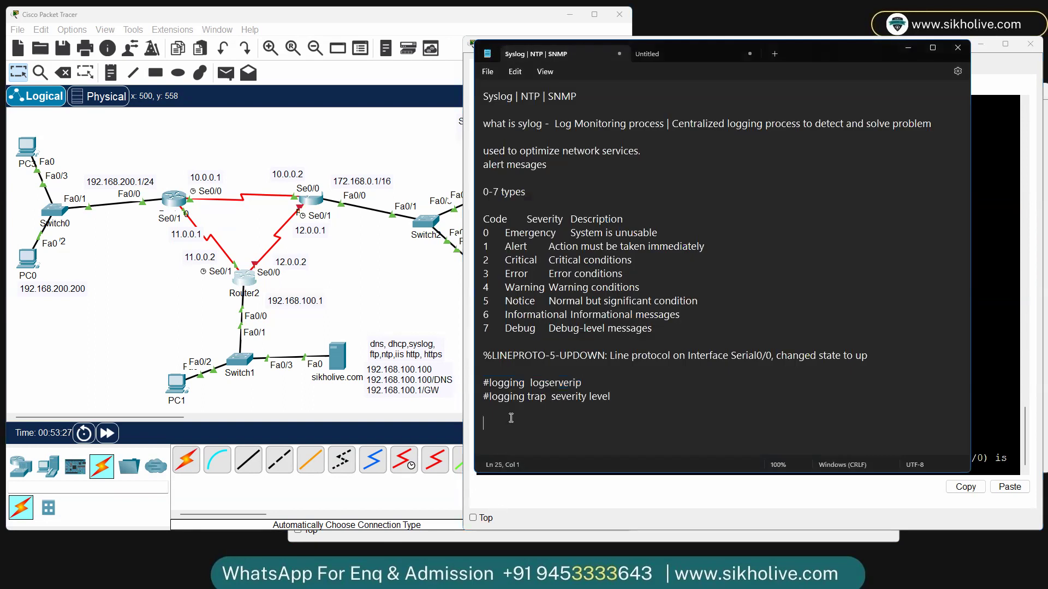
pyautogui.hotkey('ctrl', 'v')
pyautogui.click(453, 328)
pyautogui.click(939, 192)
pyautogui.click(1036, 202)
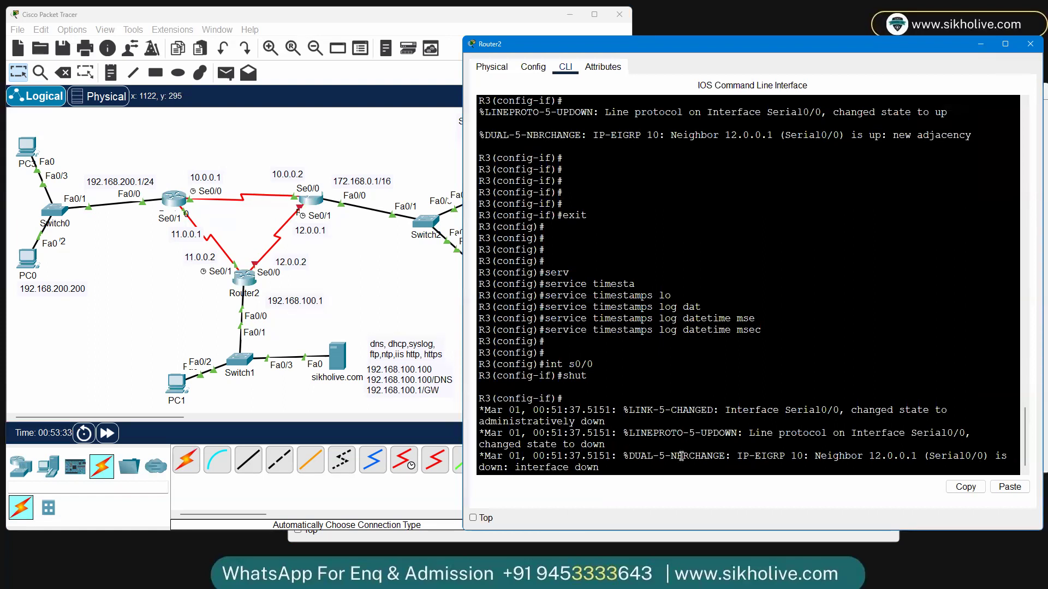
# Step: Leave configuration mode on Router2, display its time with "sh clock", and highlight the clock output
pyautogui.press('Return')
pyautogui.press('Return')
pyautogui.press('Return')
pyautogui.hotkey('ctrl', 'z')
pyautogui.write('sh clo')
pyautogui.press('Tab')
pyautogui.press('Return')
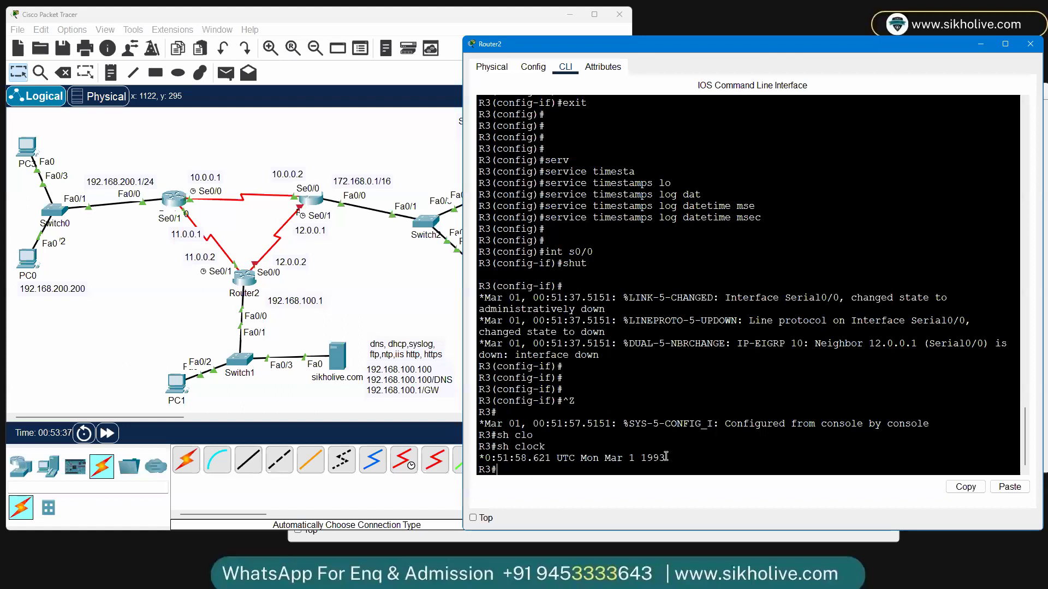
pyautogui.moveTo(553, 458); pyautogui.dragTo(668, 472)
pyautogui.click(668, 475)
pyautogui.click(412, 162)
pyautogui.click(740, 164)
# Step: Switch to the Notepad notes, highlight NTP in the title, and start a new paragraph below the service timestamps command
pyautogui.hotkey('alt', 'Tab')
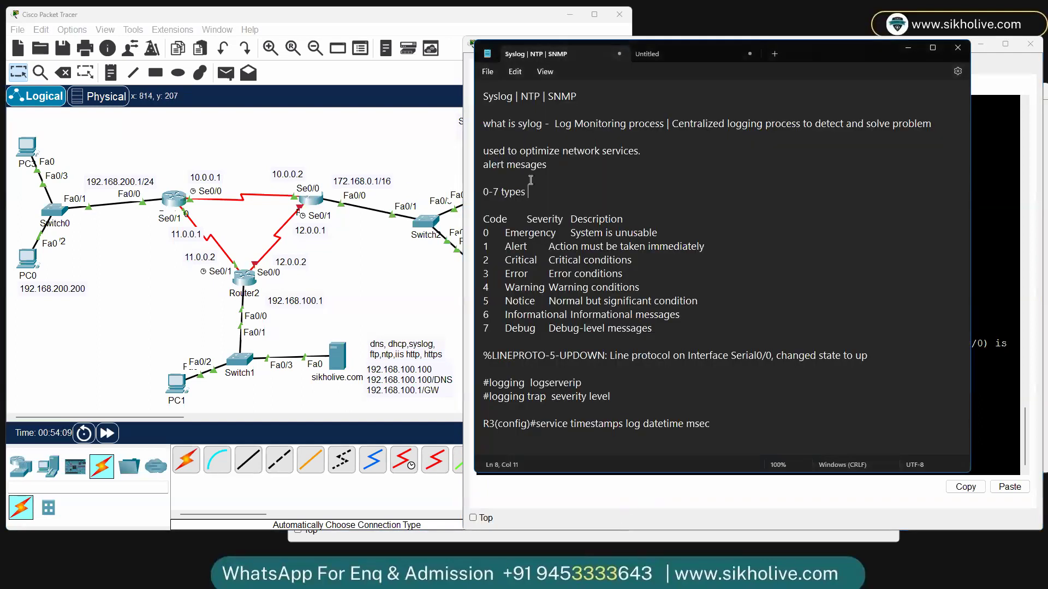
pyautogui.moveTo(521, 96); pyautogui.dragTo(542, 96)
pyautogui.click(636, 259)
pyautogui.click(734, 425)
pyautogui.press('Return')
pyautogui.press('Return')
pyautogui.write('NTP -')
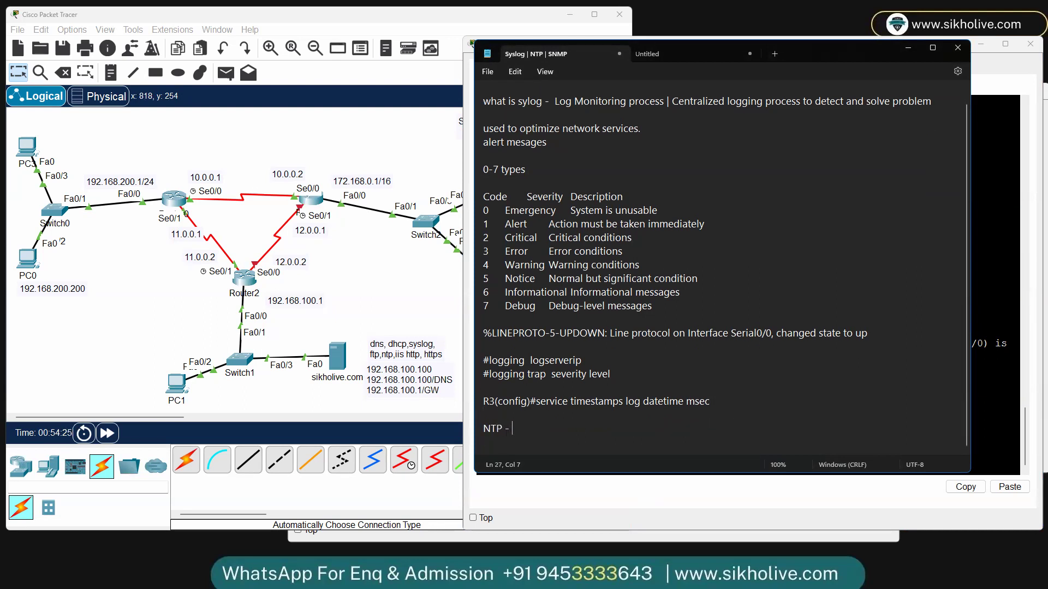
pyautogui.press('BackSpace')
pyautogui.press('BackSpace')
pyautogui.press('BackSpace')
pyautogui.press('BackSpace')
pyautogui.press('BackSpace')
pyautogui.press('BackSpace')
# Step: Add a separator line of equals signs to the notes, followed by the heading "NTP Network Time Protocol"
pyautogui.write('================== ')
pyautogui.write('NTP Network')
pyautogui.write(' Tim')
pyautogui.write('e Protocol')
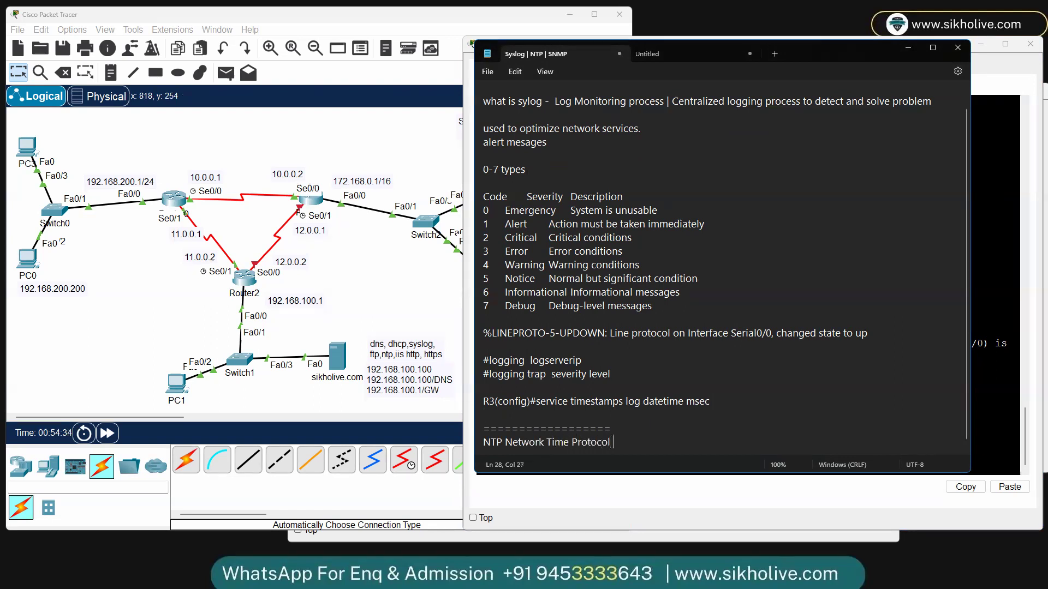
# Step: Add the description "service to sync time stamps" below the NTP heading
pyautogui.press('Return')
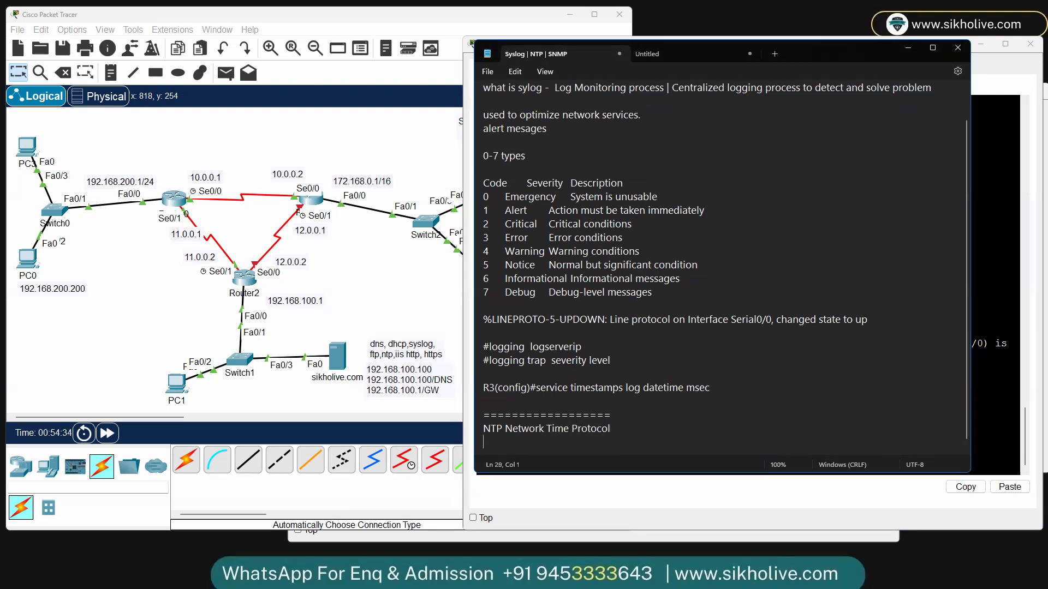
pyautogui.write('service to sync time')
pyautogui.write('stamps')
pyautogui.press('Return')
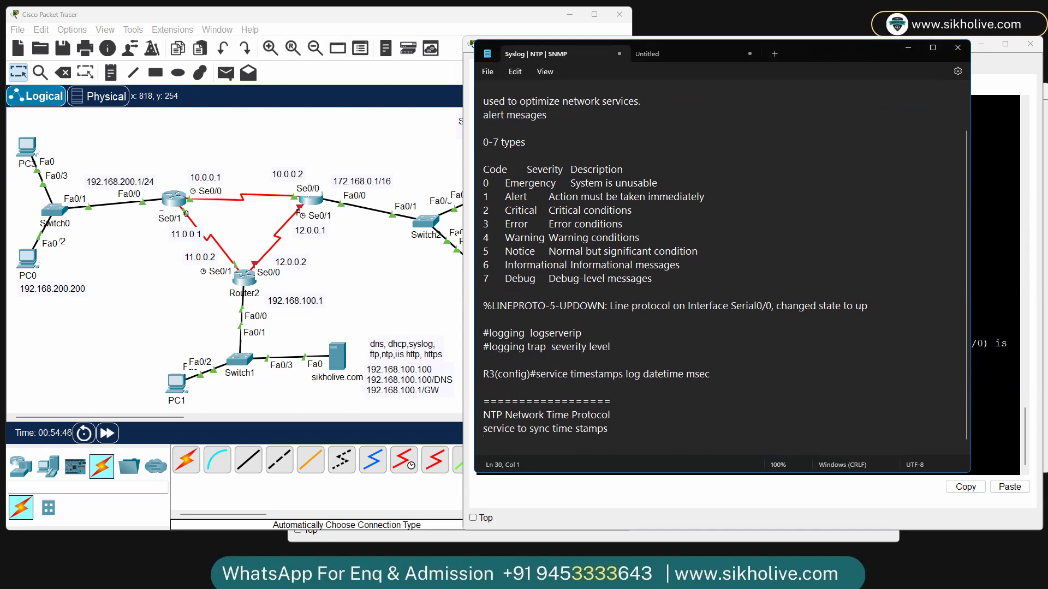
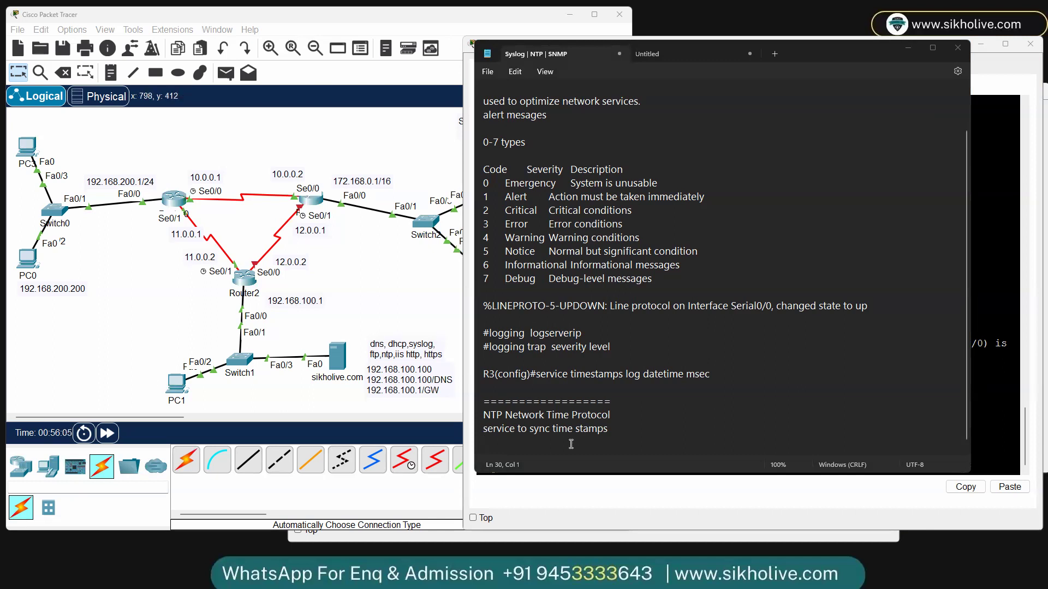
# Step: Open the NTP service settings of the sikholive.com server and examine its date and time
pyautogui.click(518, 444)
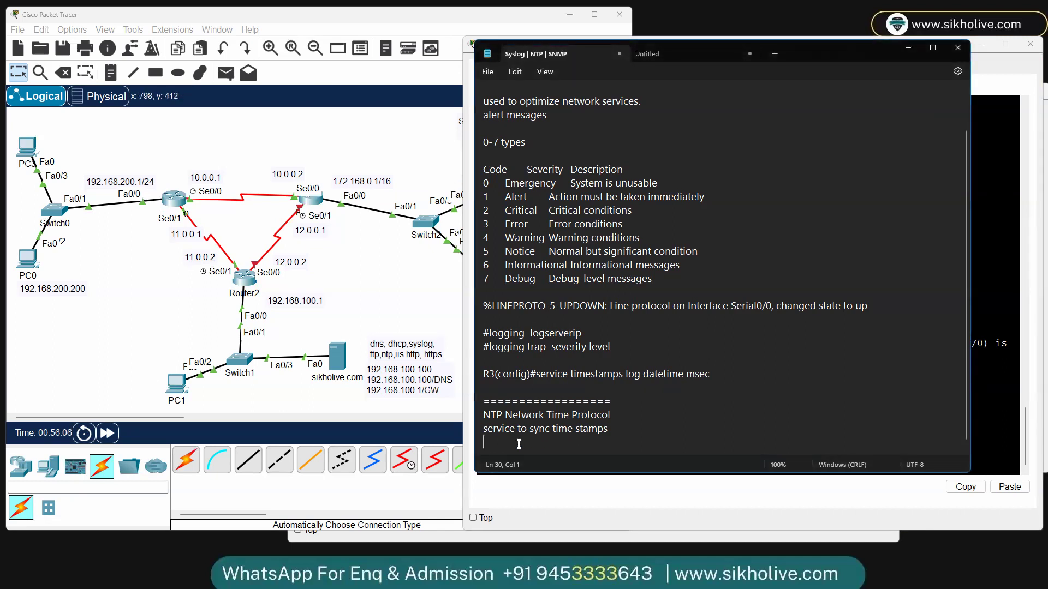
pyautogui.scroll(-1, 525, 436)
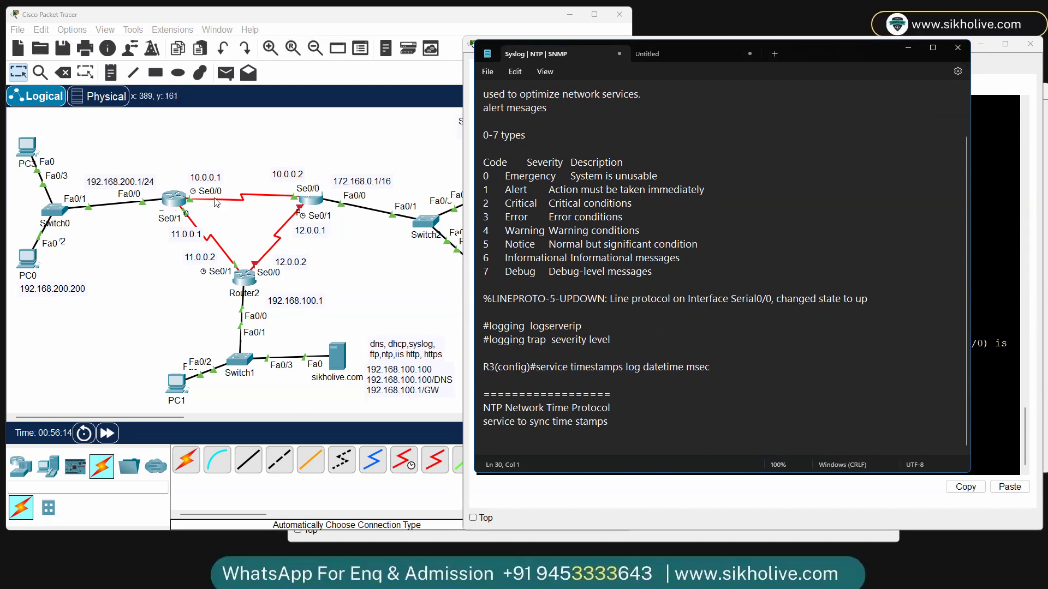
pyautogui.click(339, 360)
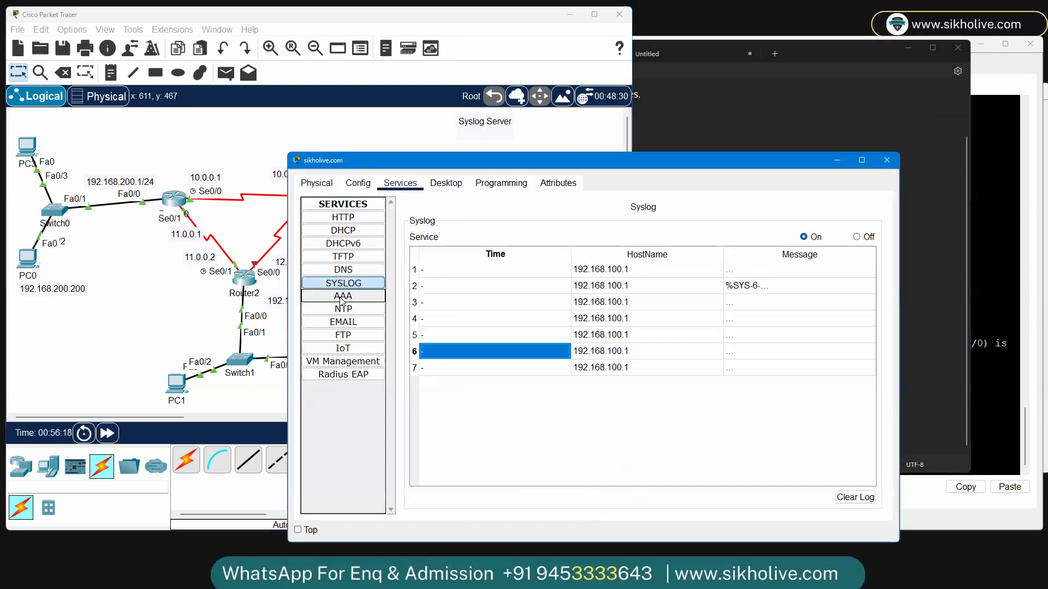
pyautogui.click(343, 309)
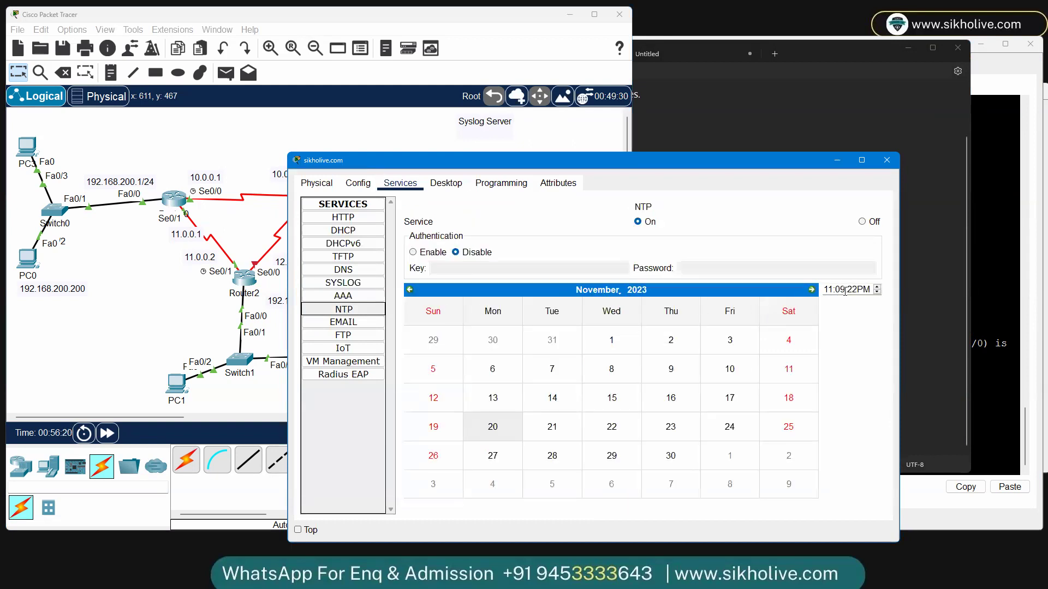
pyautogui.moveTo(828, 290); pyautogui.dragTo(848, 289)
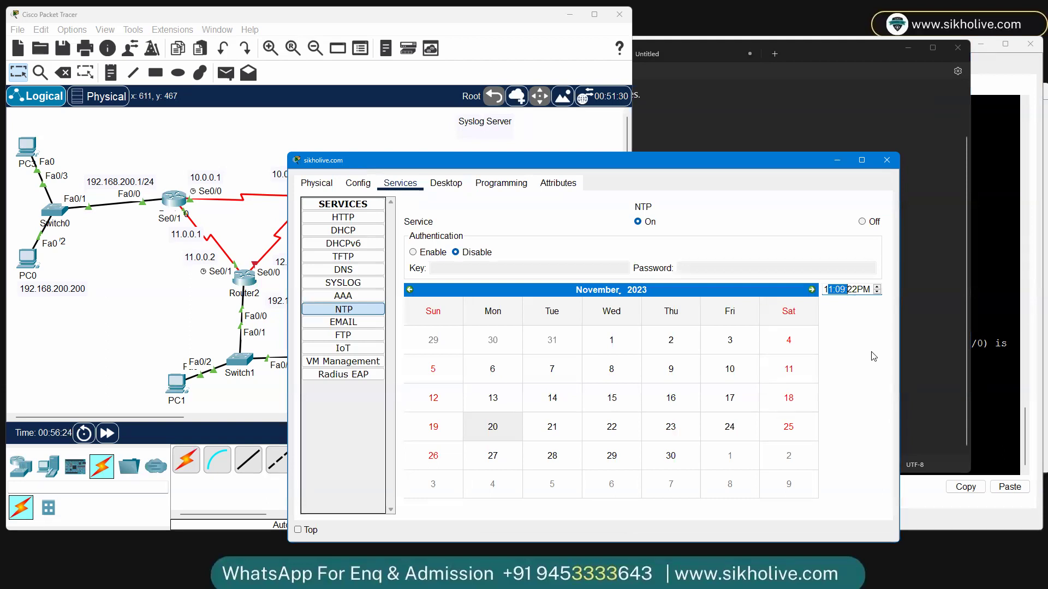
pyautogui.click(496, 431)
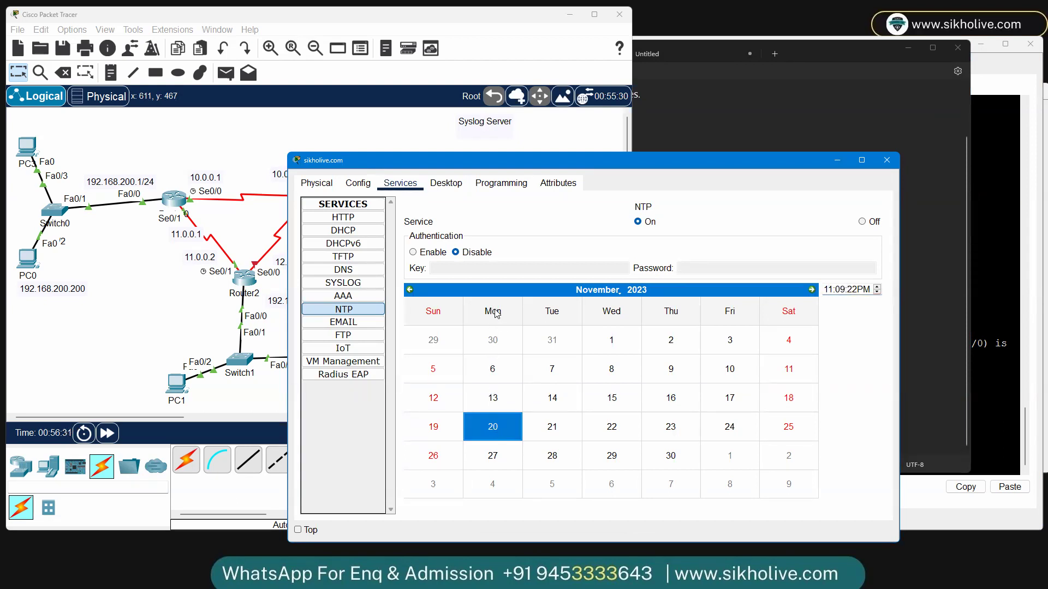
pyautogui.click(837, 290)
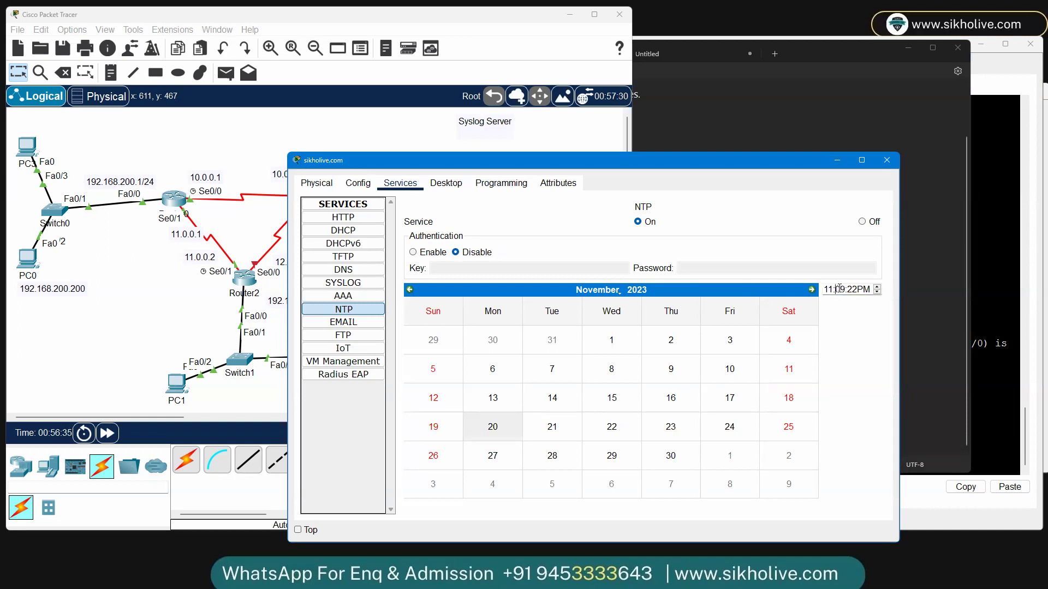
pyautogui.moveTo(863, 289); pyautogui.dragTo(827, 292)
# Step: Compare Router2's clock output with the server's NTP date and time, and make sure the NTP service is on
pyautogui.click(246, 278)
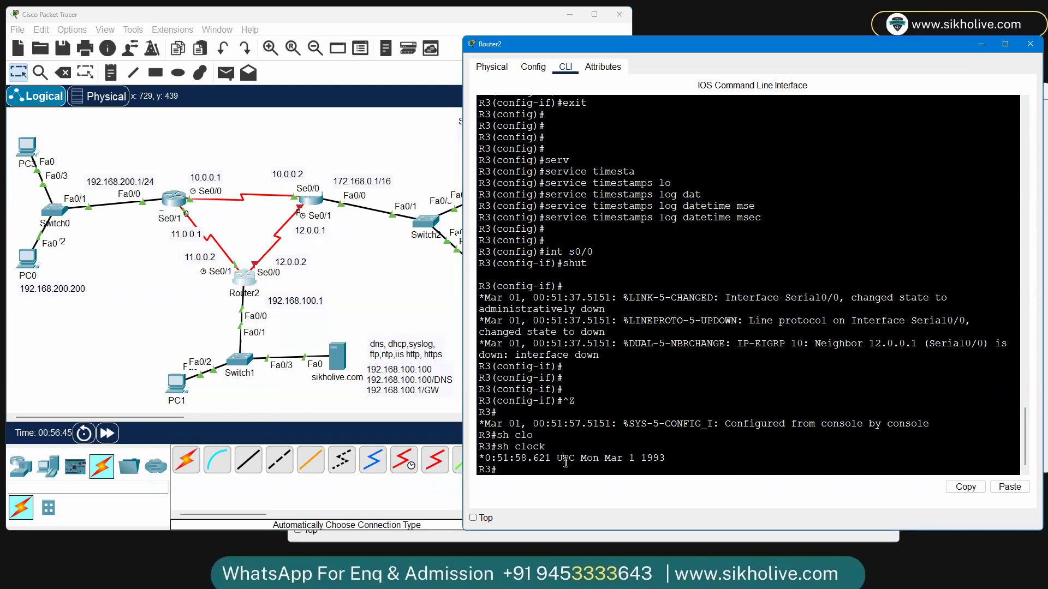
pyautogui.click(339, 355)
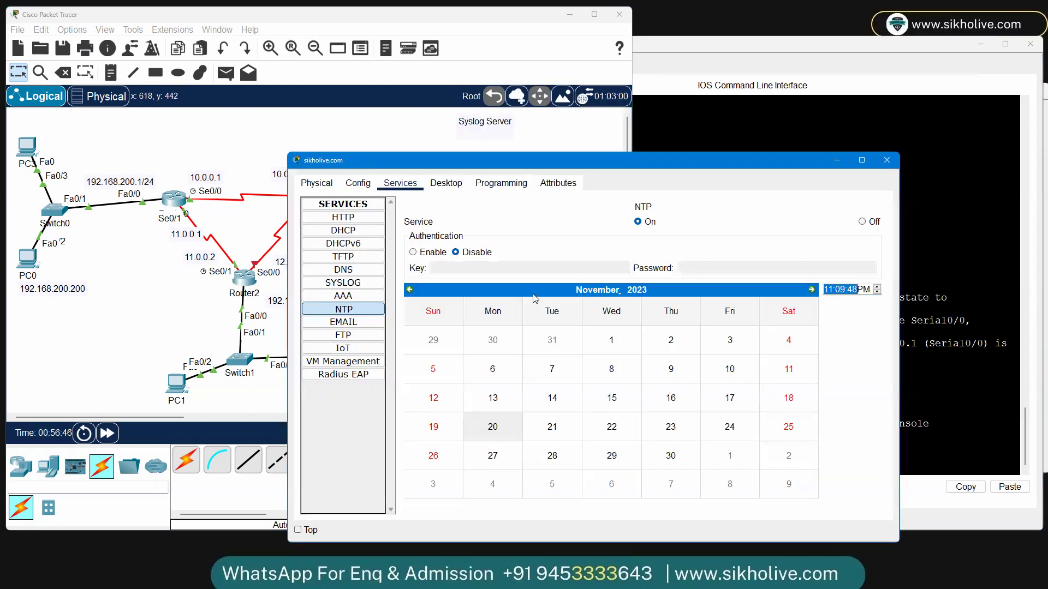
pyautogui.click(648, 222)
# Step: Return to Router2's command line and enter global configuration mode with "conf t"
pyautogui.click(243, 281)
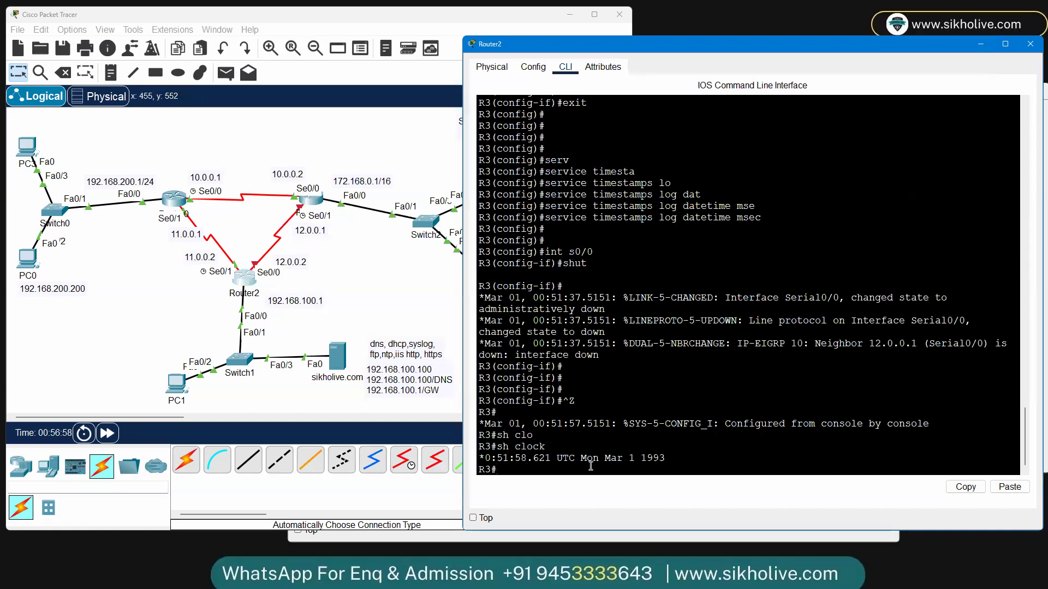
pyautogui.write('c t')
pyautogui.press('Return')
pyautogui.press('Return')
pyautogui.press('Return')
pyautogui.press('Return')
pyautogui.write('conf t')
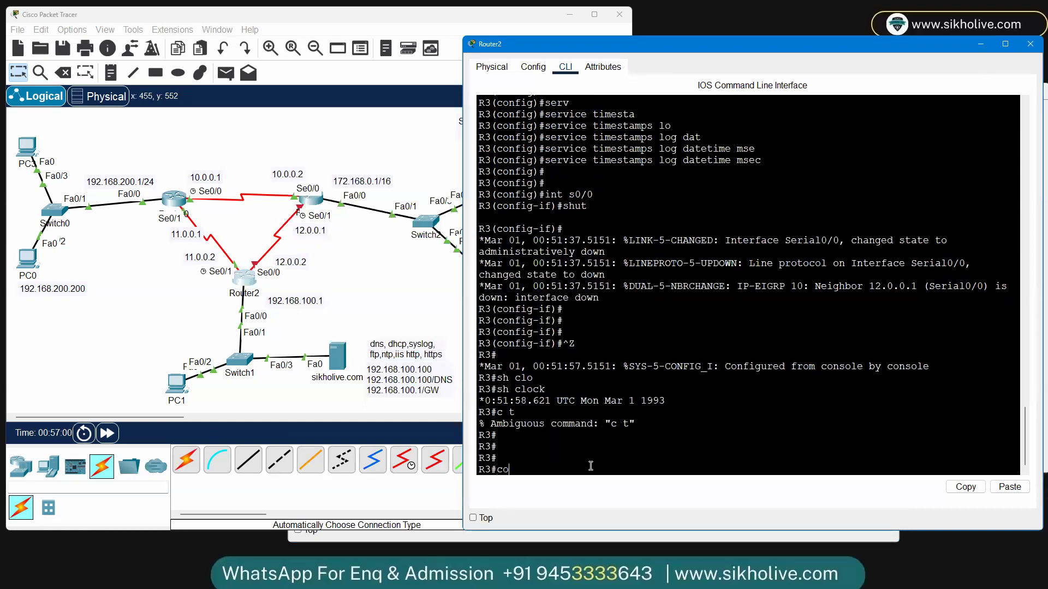
pyautogui.press('Return')
pyautogui.press('Return')
pyautogui.press('Return')
pyautogui.press('Return')
# Step: Point Router2 to the NTP server at 192.168.100.100 with the "ntp server" command
pyautogui.write('nt')
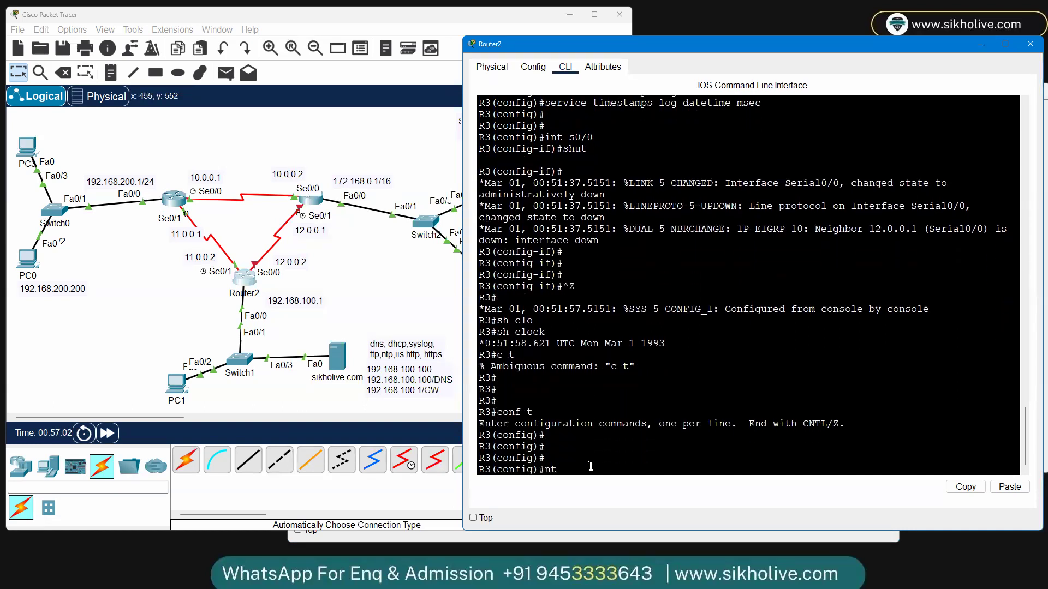
pyautogui.write('p ser')
pyautogui.press('Tab')
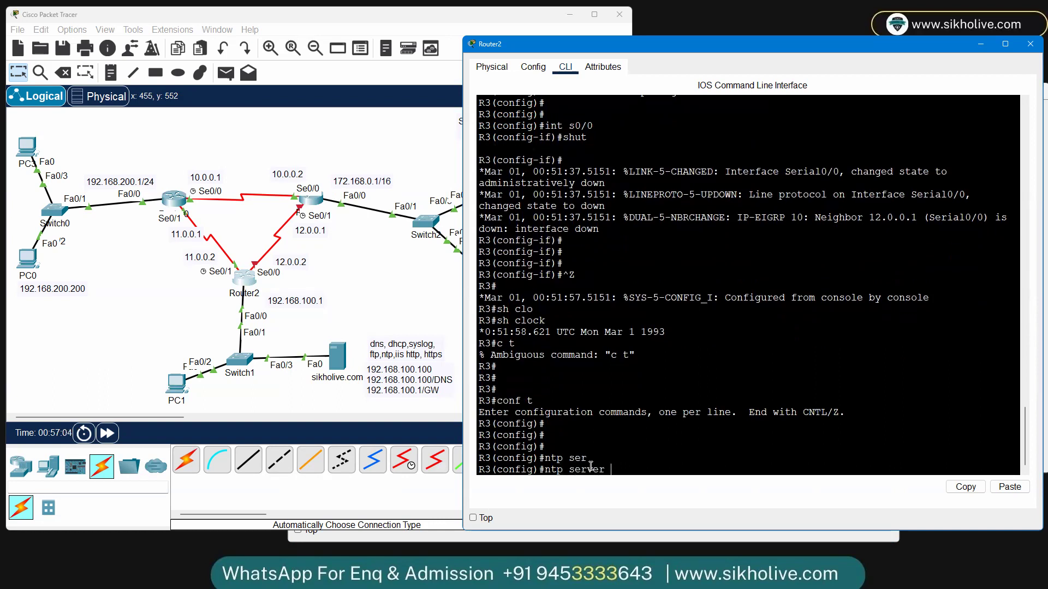
pyautogui.write('192.168.100.100')
pyautogui.press('Return')
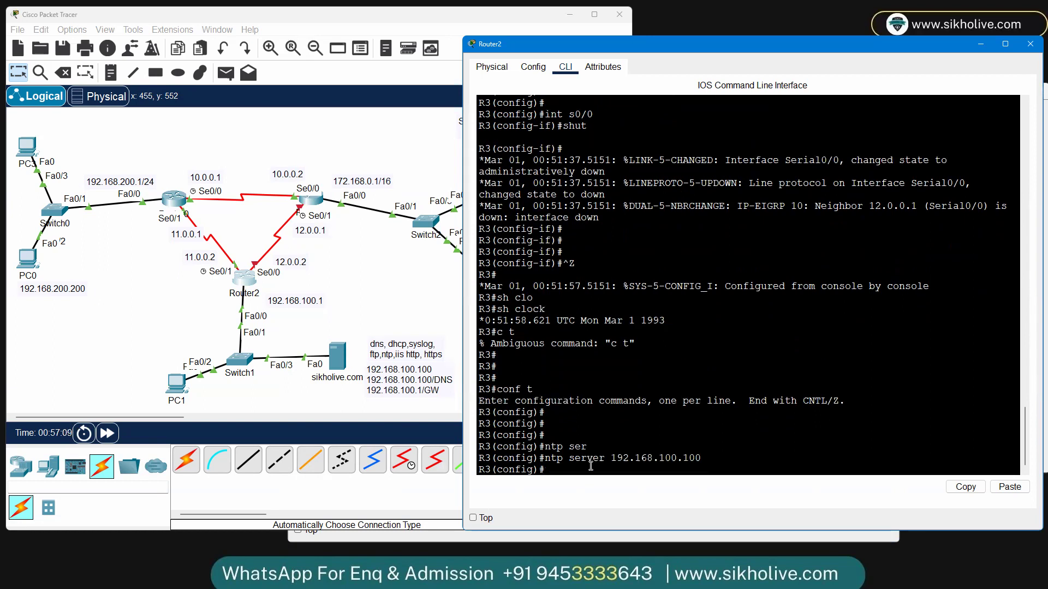
# Step: Enable calendar updates from NTP on Router2 with "ntp update-calendar" and leave configuration mode
pyautogui.write('ntp up')
pyautogui.press('Tab')
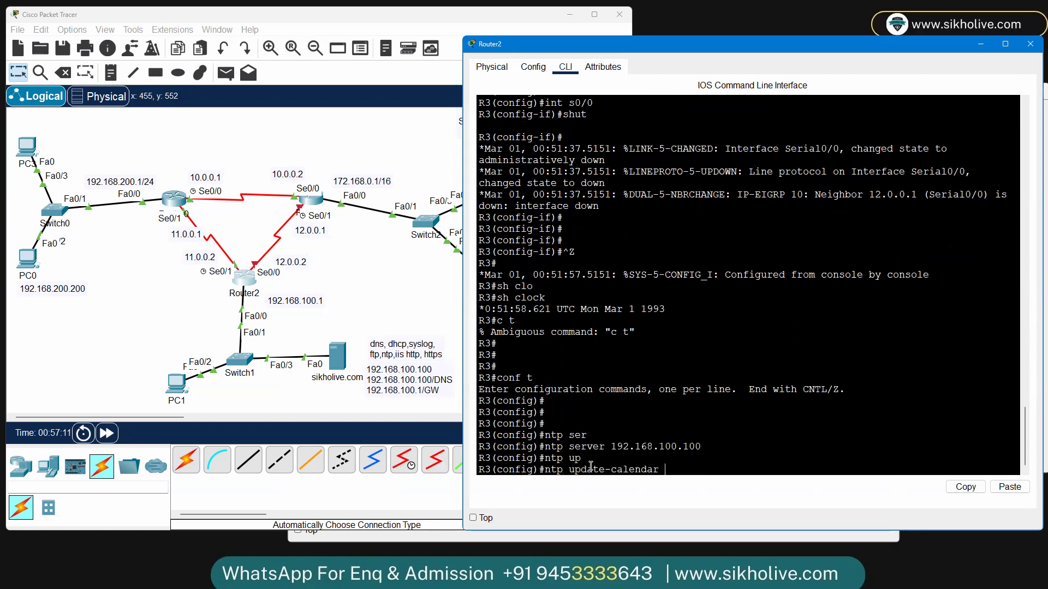
pyautogui.press('Return')
pyautogui.press('Return')
pyautogui.press('Return')
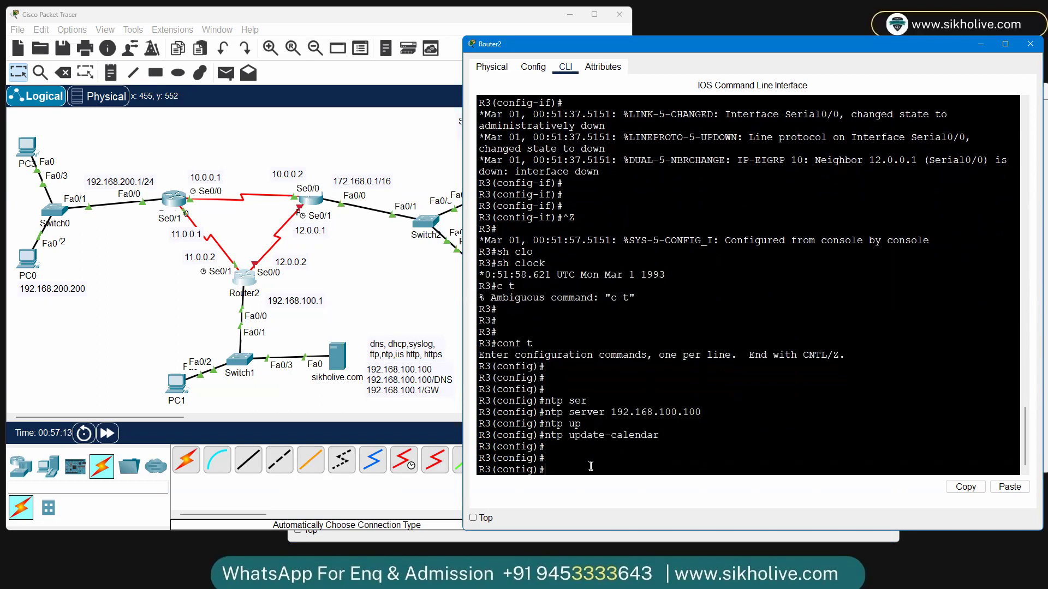
pyautogui.hotkey('ctrl', 'z')
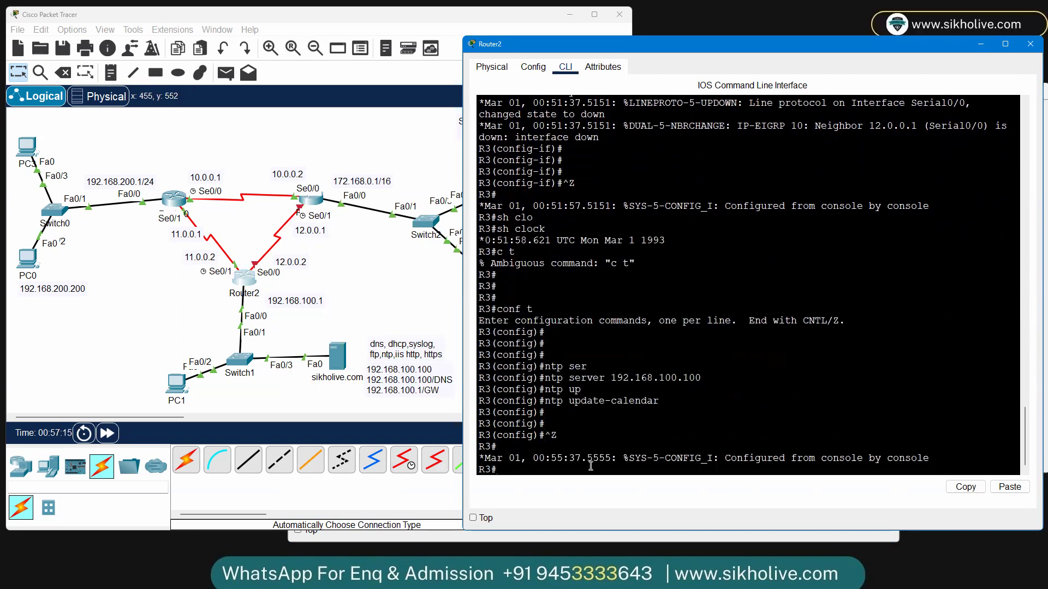
# Step: Display Router2's current time with "sh clock" to check the NTP synchronization
pyautogui.press('Return')
pyautogui.press('Return')
pyautogui.press('Return')
pyautogui.write('sh clo')
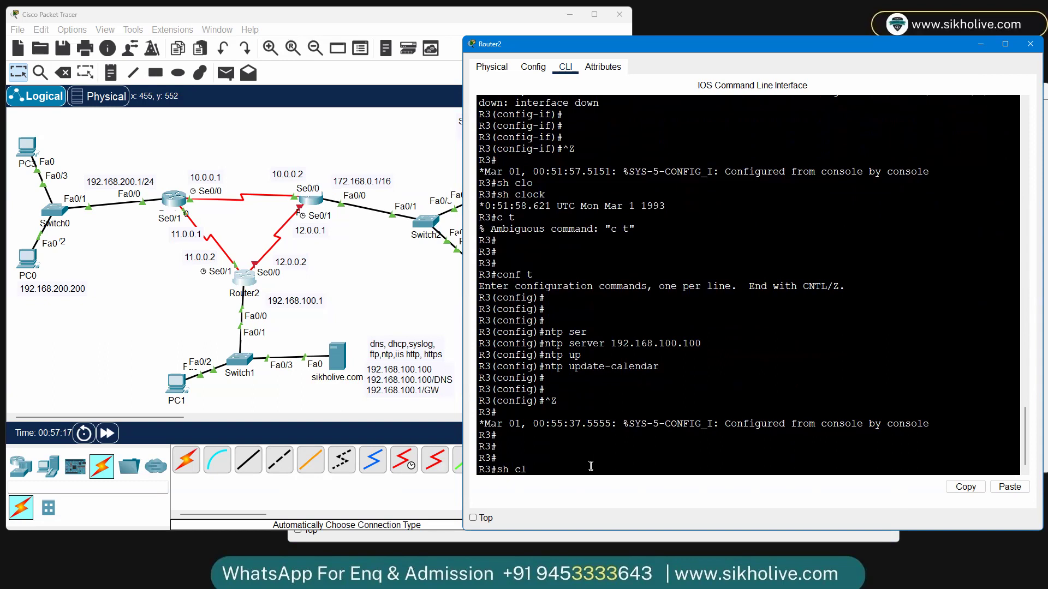
pyautogui.press('Tab')
pyautogui.press('Return')
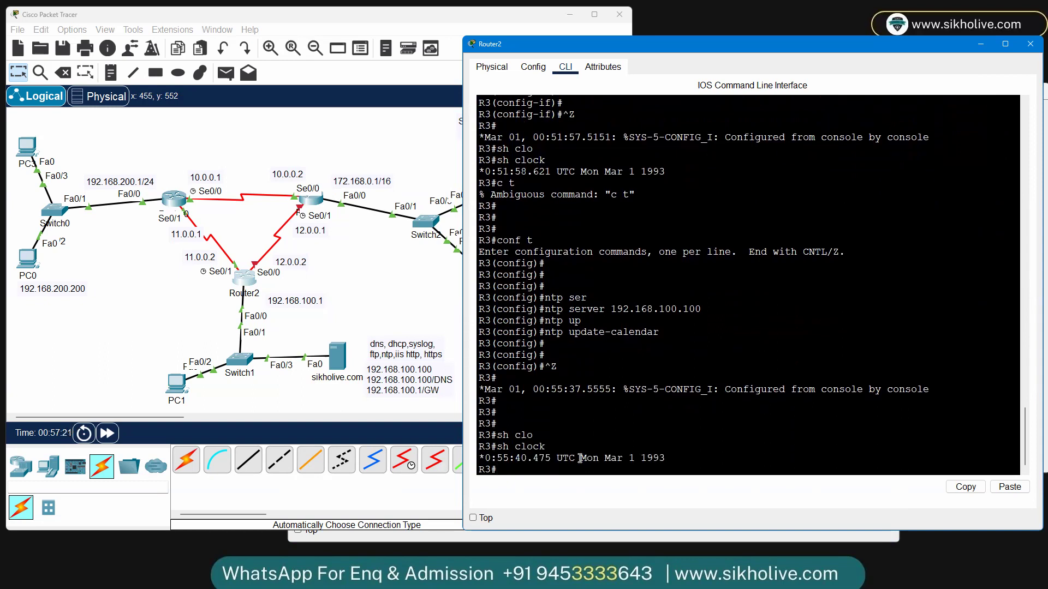
# Step: Fast-forward the simulation time several times so that Router2 can synchronise its clock with the NTP server
pyautogui.press('Return')
pyautogui.press('Return')
pyautogui.press('Return')
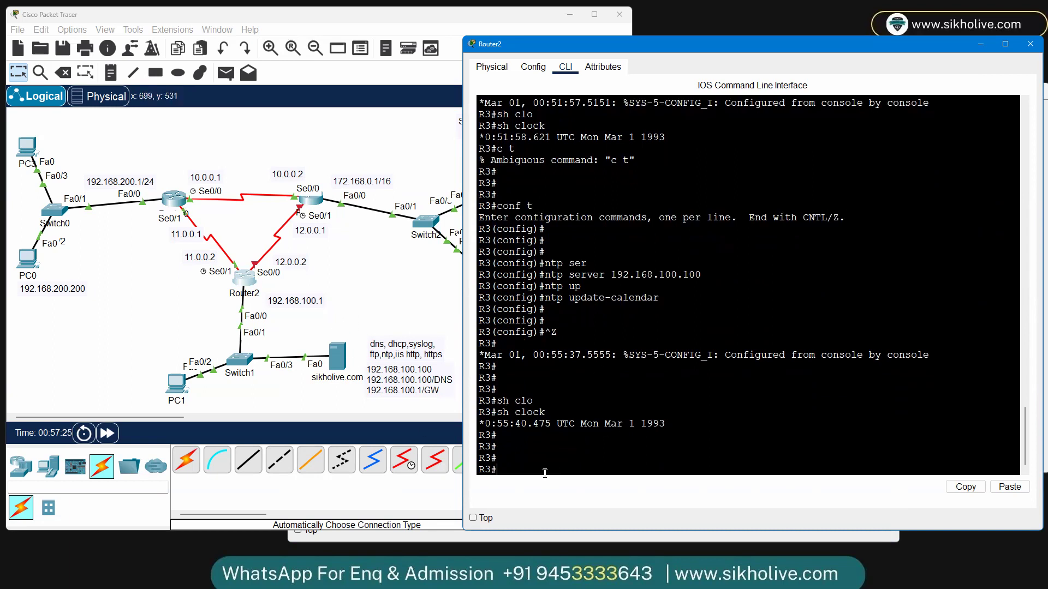
pyautogui.click(223, 342)
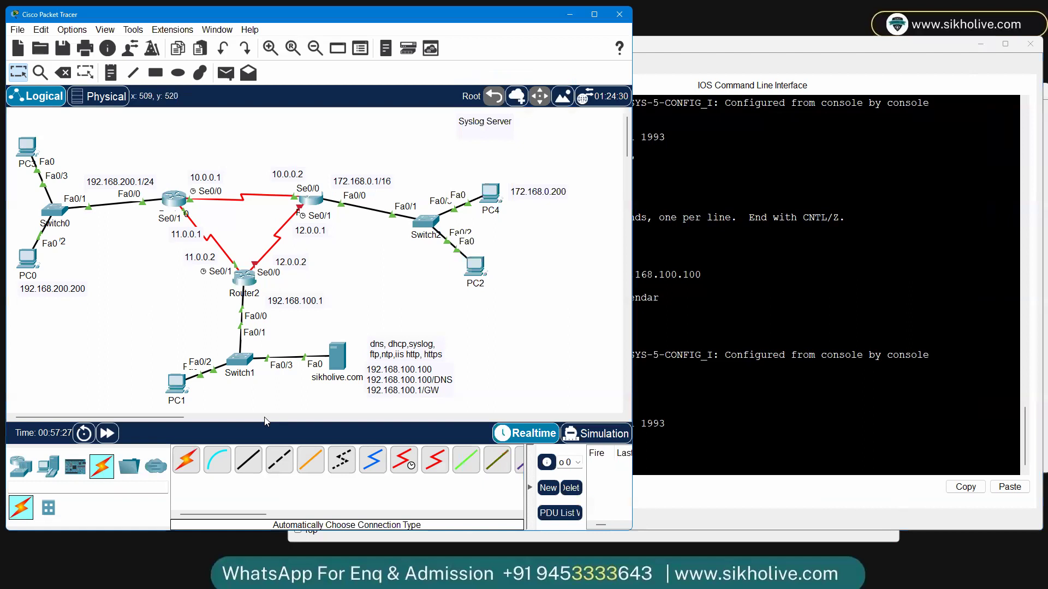
pyautogui.click(108, 433)
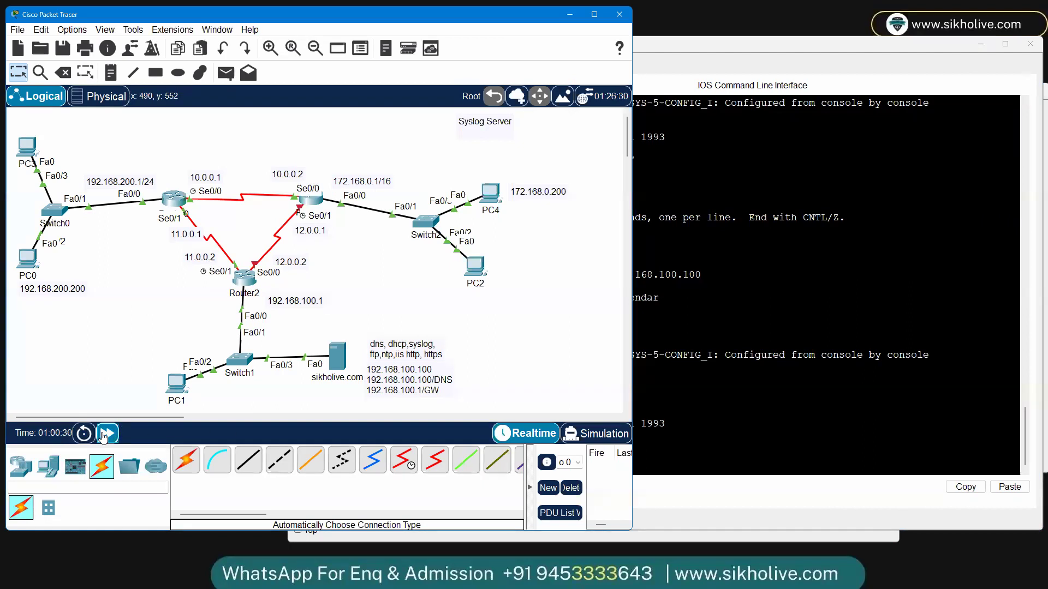
pyautogui.click(105, 435)
pyautogui.click(104, 435)
pyautogui.click(104, 435)
pyautogui.click(104, 435)
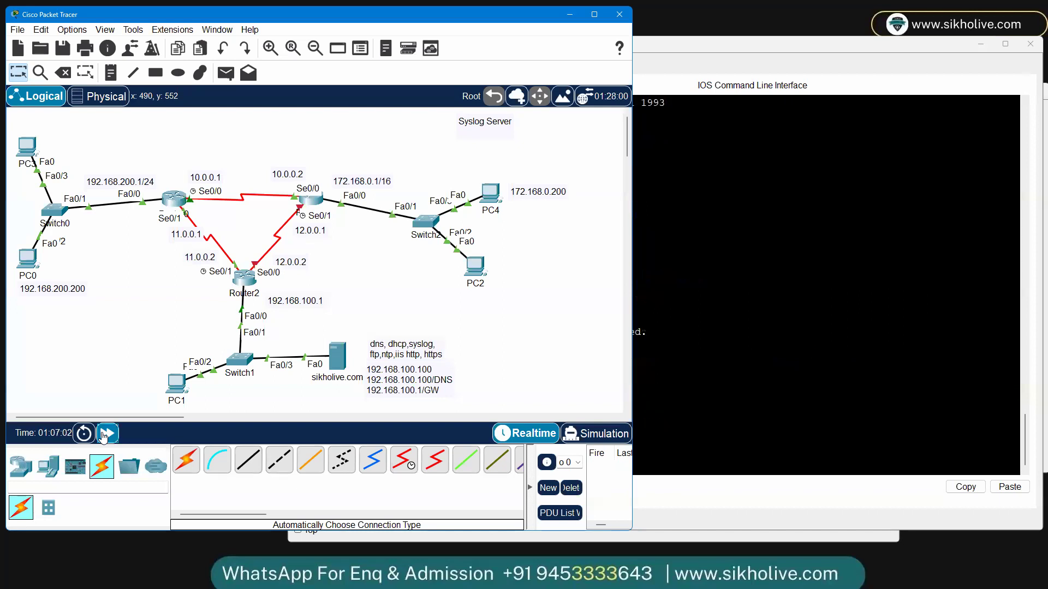
pyautogui.click(104, 435)
pyautogui.click(105, 435)
pyautogui.click(105, 435)
# Step: Resume Router2's console session and enter privileged EXEC mode
pyautogui.click(692, 341)
pyautogui.press('Return')
pyautogui.press('Return')
pyautogui.press('Return')
pyautogui.press('Return')
pyautogui.write('en')
pyautogui.press('Return')
pyautogui.press('Return')
pyautogui.press('Return')
# Step: Display Router2's current clock with show clock to check the NTP synchronisation
pyautogui.write('sh c;')
pyautogui.press('Tab')
pyautogui.press('BackSpace')
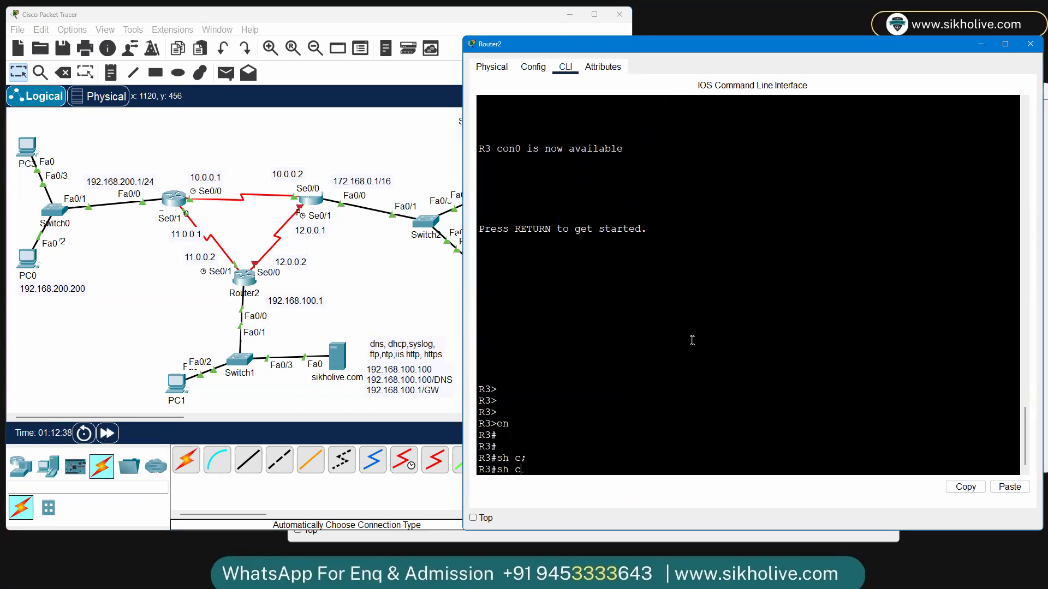
pyautogui.write('lo')
pyautogui.press('Tab')
pyautogui.press('Return')
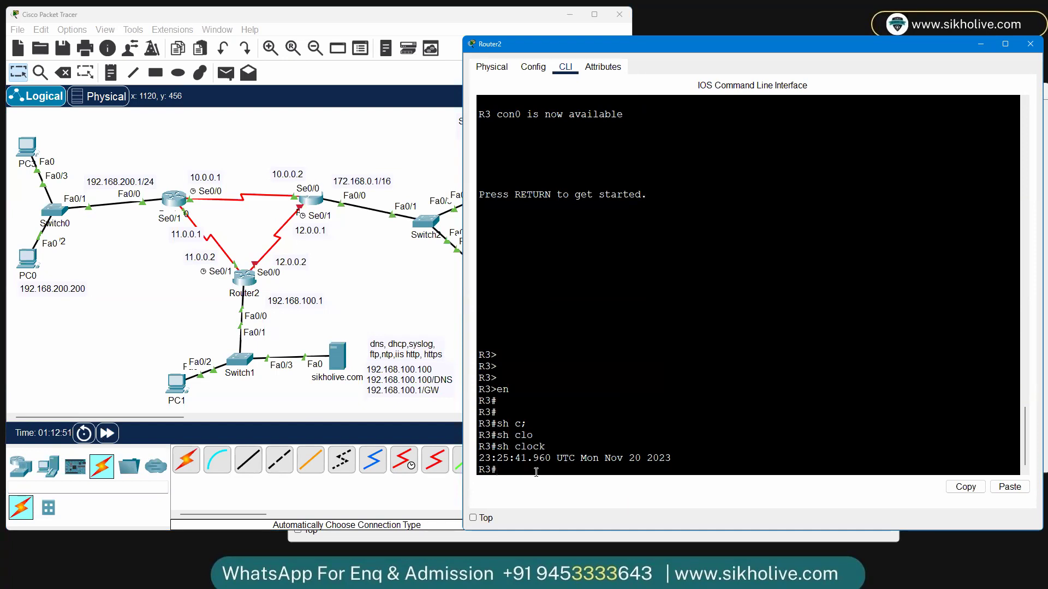
pyautogui.press('Return')
pyautogui.press('Return')
pyautogui.press('Return')
pyautogui.press('Return')
# Step: Add a 4331 router to the workspace in the empty area below PC0
pyautogui.click(204, 425)
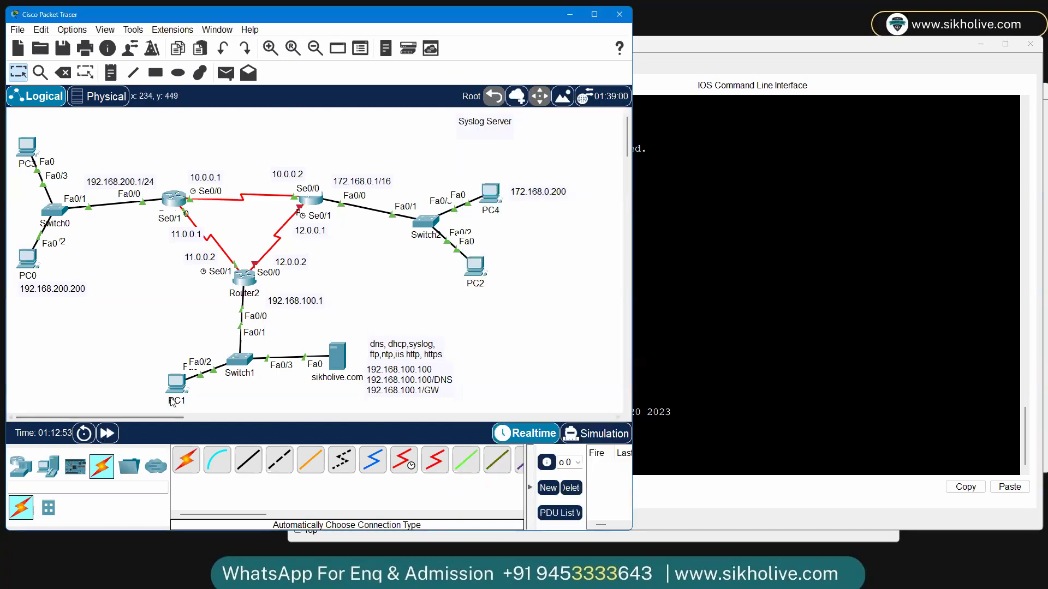
pyautogui.click(21, 466)
pyautogui.click(187, 460)
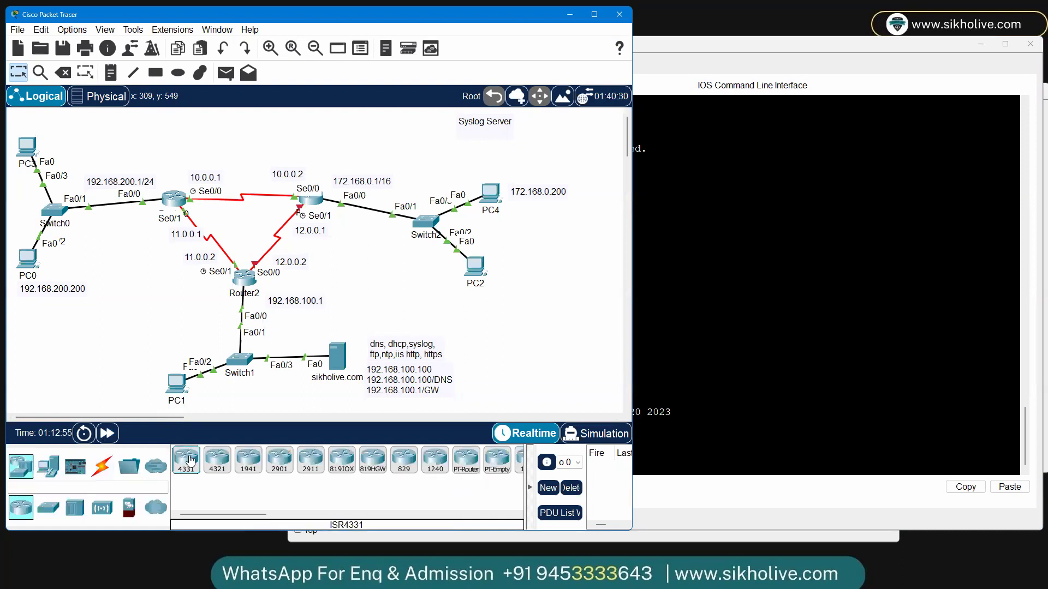
pyautogui.click(113, 316)
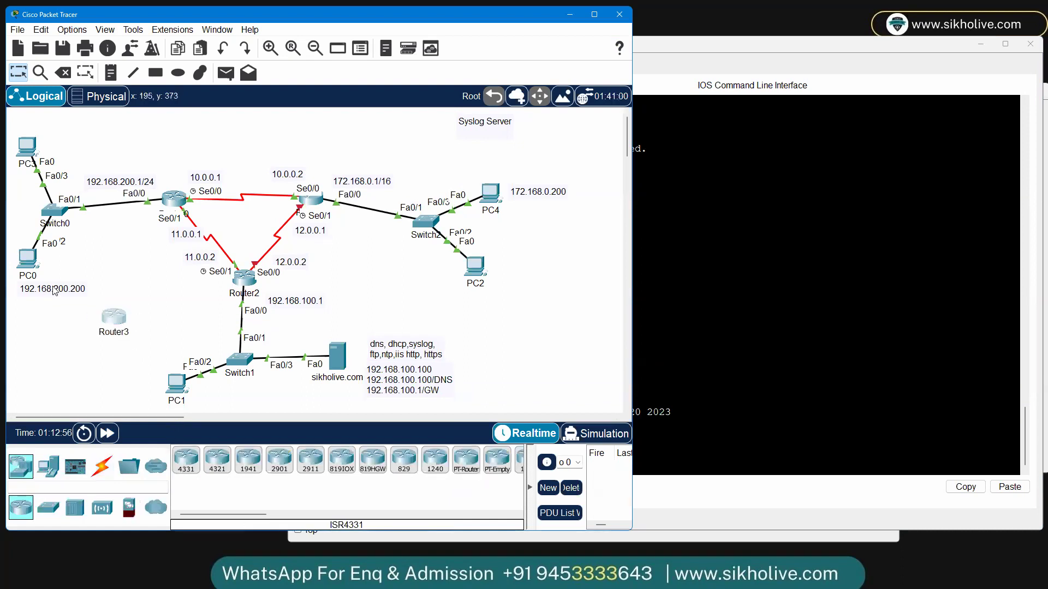
# Step: Open Router3's command line in a widened window and answer no to the initial configuration dialog
pyautogui.click(112, 316)
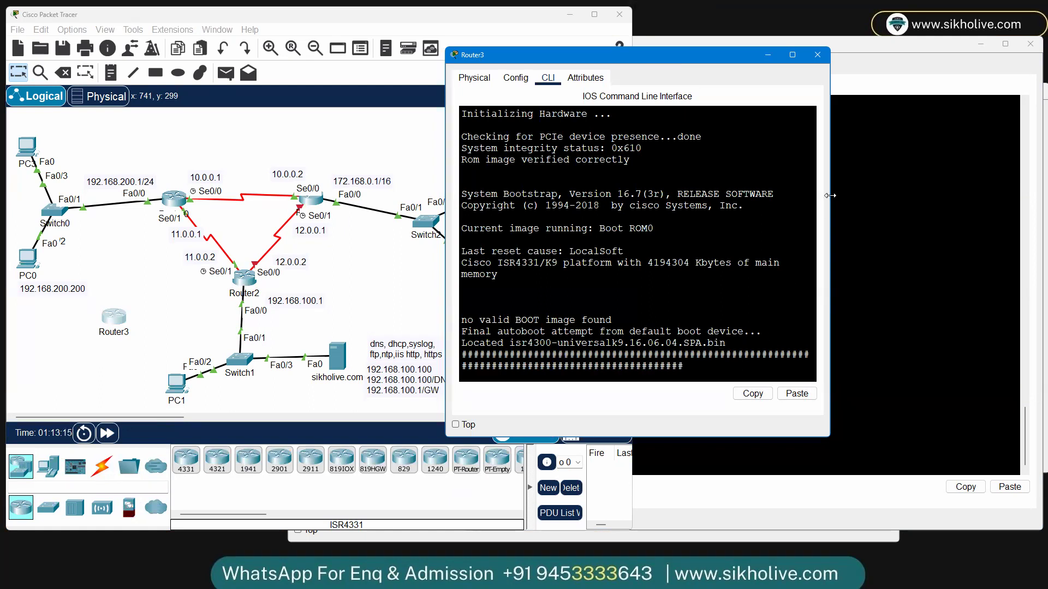
pyautogui.moveTo(831, 196); pyautogui.dragTo(1018, 186)
pyautogui.moveTo(756, 55); pyautogui.dragTo(553, 66)
pyautogui.click(540, 272)
pyautogui.write('no')
pyautogui.press('Return')
pyautogui.press('Return')
pyautogui.press('Return')
pyautogui.press('Return')
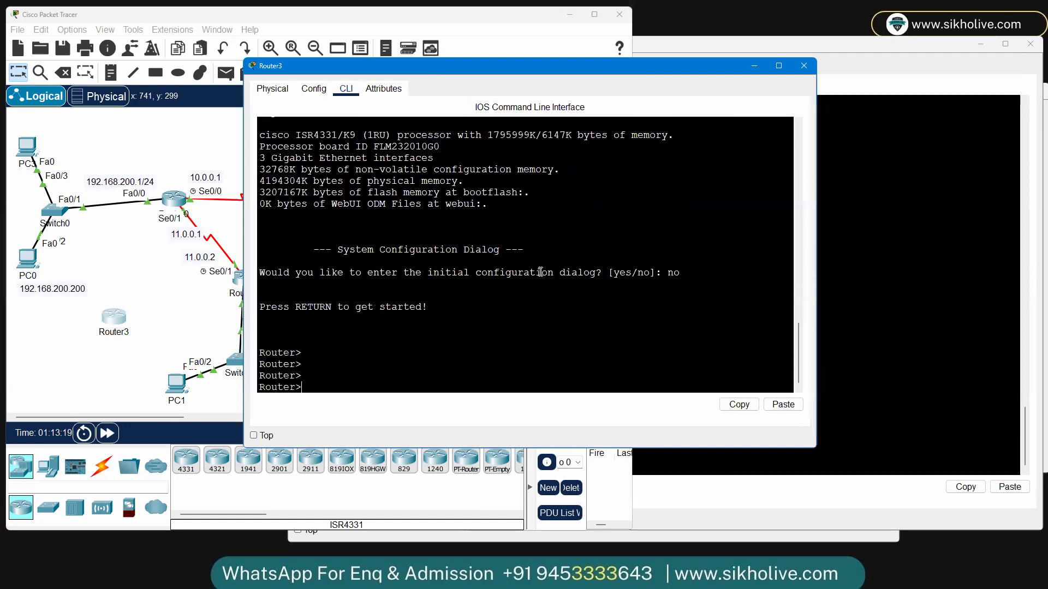
# Step: Enter privileged EXEC mode on Router3 and display its clock with show clock
pyautogui.write('en')
pyautogui.press('Return')
pyautogui.press('Return')
pyautogui.write('sh clo')
pyautogui.press('Tab')
pyautogui.press('Return')
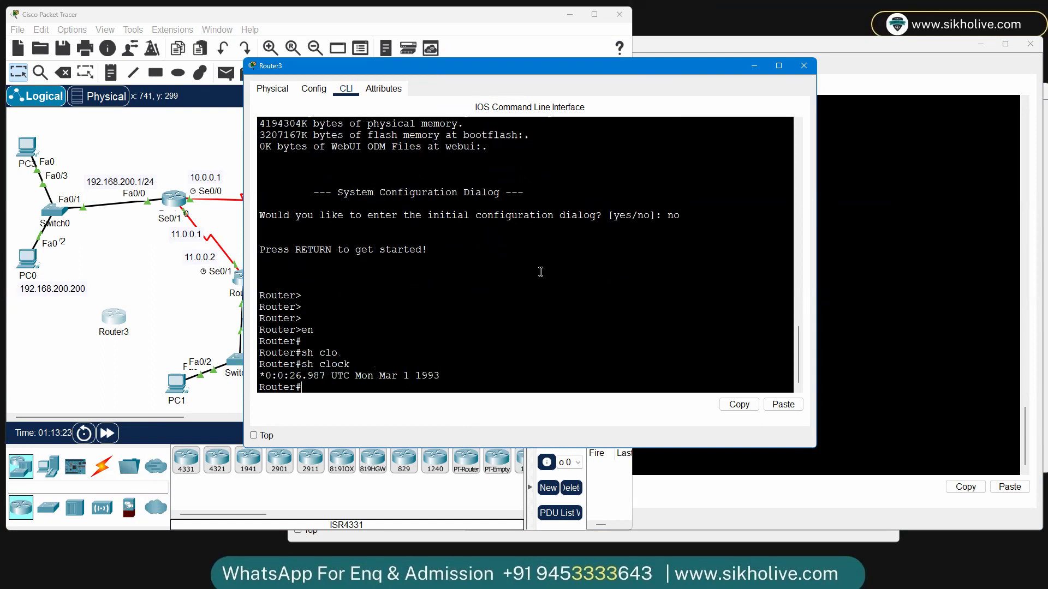
pyautogui.press('Return')
pyautogui.press('Return')
pyautogui.press('Return')
pyautogui.press('Return')
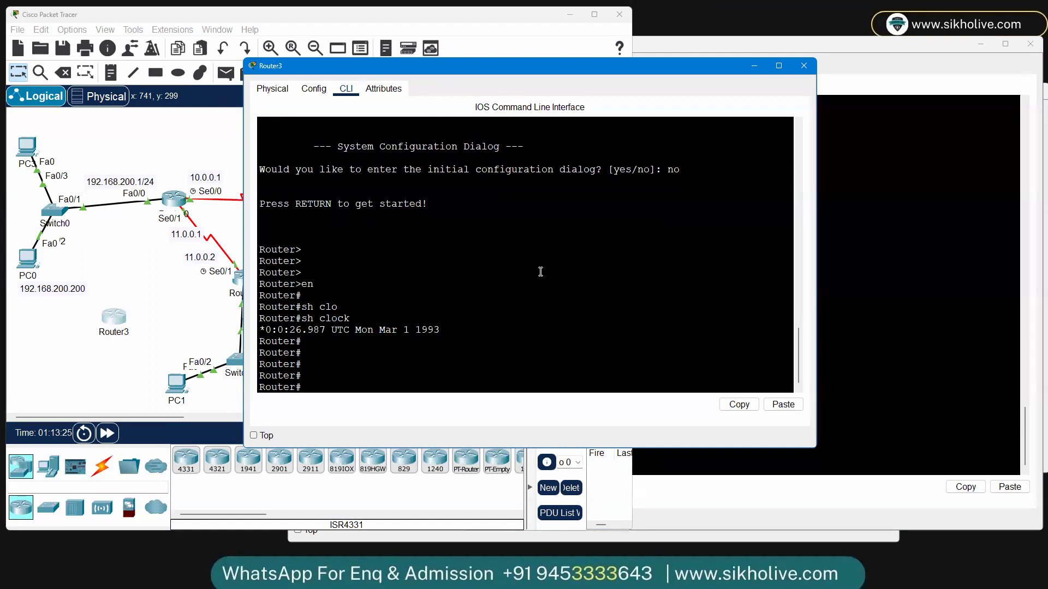
# Step: Look up the argument format of the clock set command with its inline help on Router3
pyautogui.write('clo')
pyautogui.press('Tab')
pyautogui.write('set ')
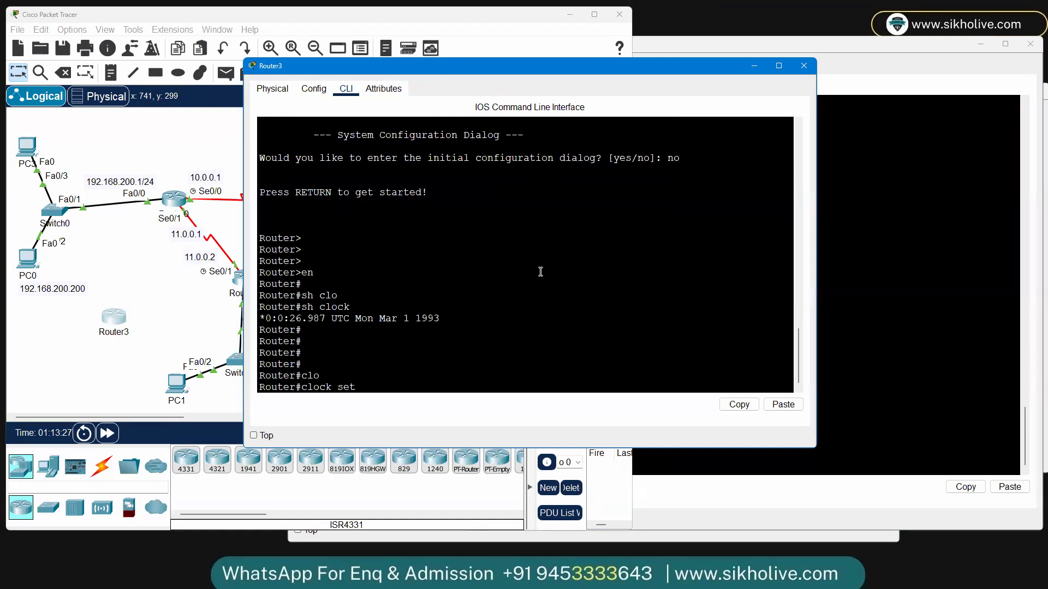
pyautogui.write('?')
pyautogui.moveTo(266, 376); pyautogui.dragTo(333, 391)
# Step: Set Router3's clock manually with the command clock set 11:11:11 20 Nov 2023
pyautogui.click(371, 387)
pyautogui.press('Up')
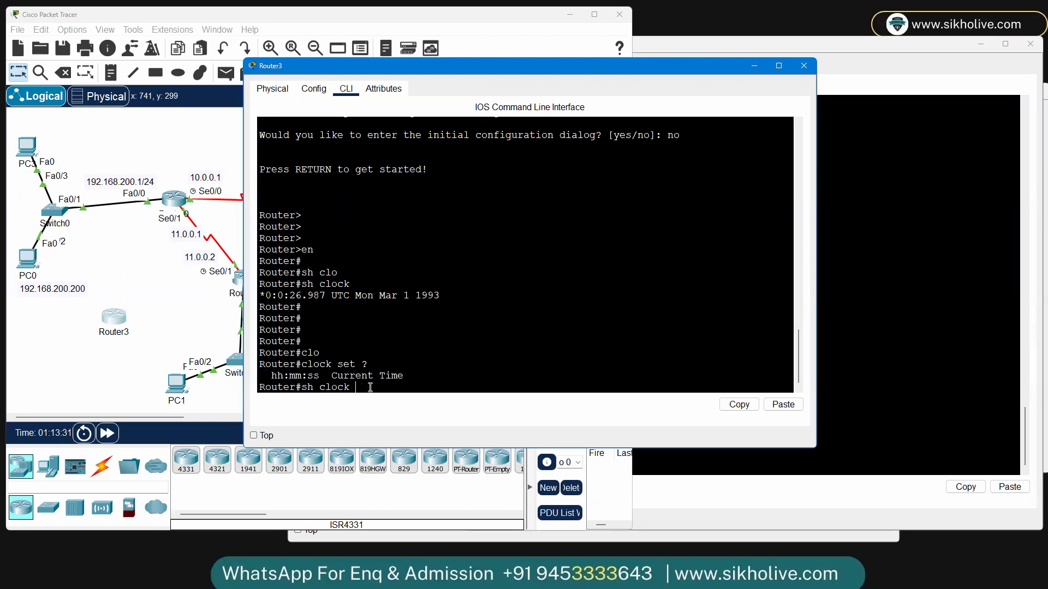
pyautogui.press('Down')
pyautogui.write('11:00')
pyautogui.write('2')
pyautogui.write('0 No')
pyautogui.write('v 2023')
pyautogui.press('Return')
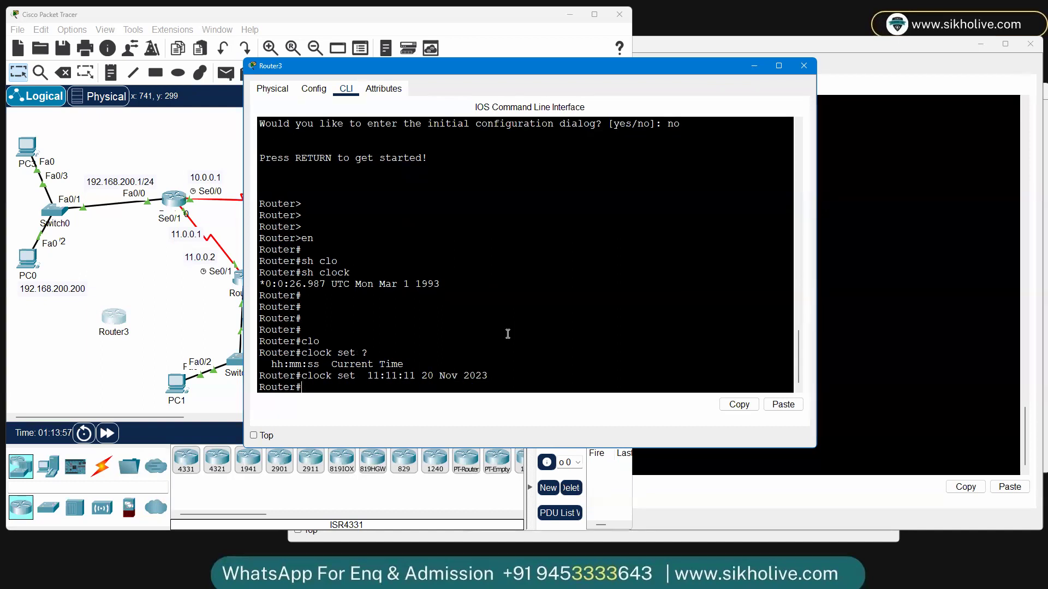
pyautogui.press('Return')
pyautogui.press('Return')
pyautogui.press('Return')
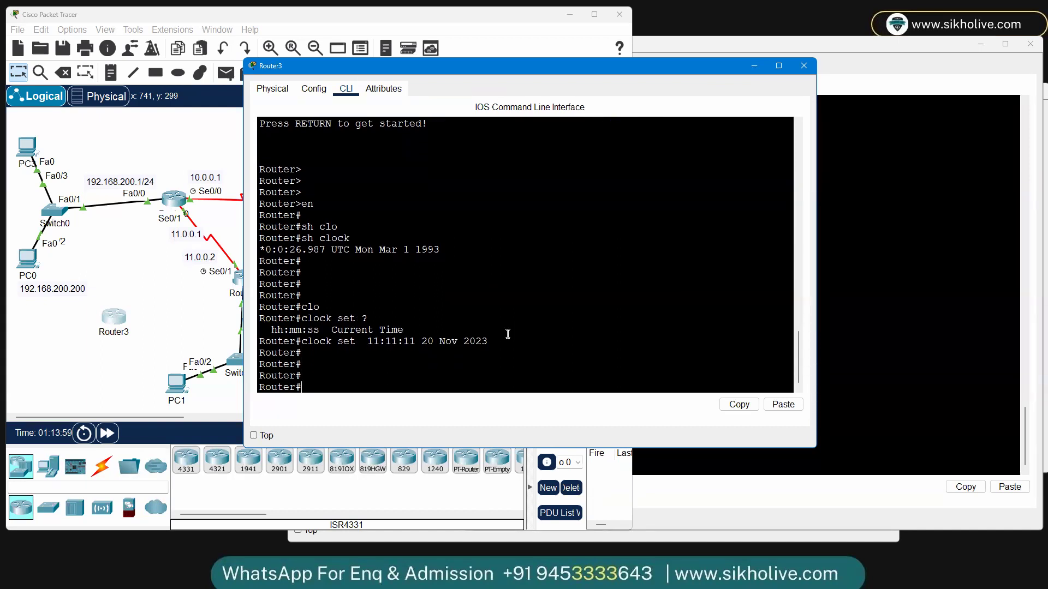
# Step: Copy the completed clock set command line from Router3 and paste it into the Notepad notes under the NTP section
pyautogui.tripleClick(451, 339)
pyautogui.click(739, 404)
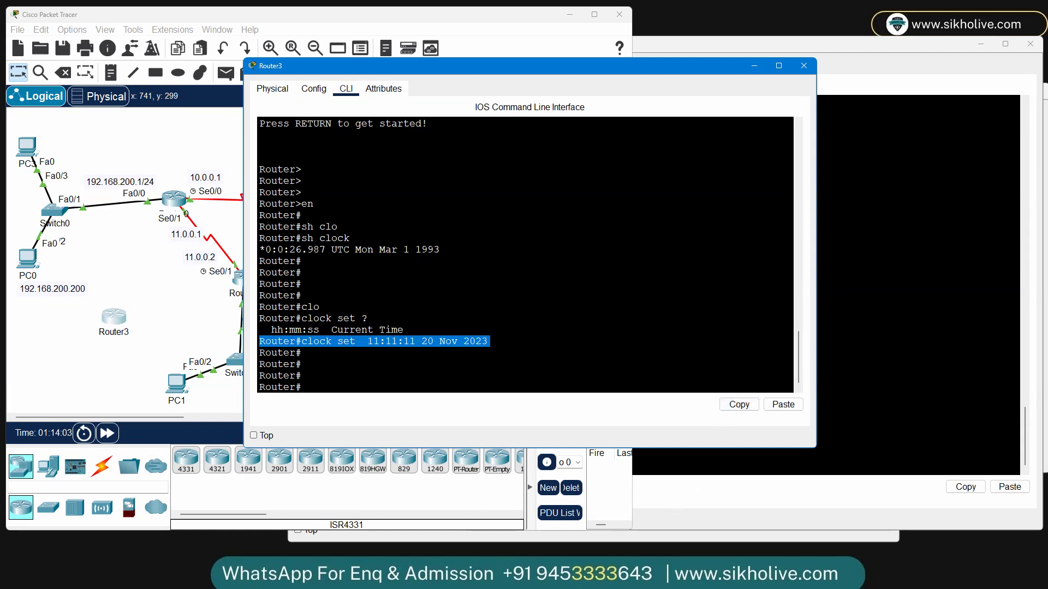
pyautogui.hotkey('alt', 'Tab')
pyautogui.hotkey('ctrl', 'v')
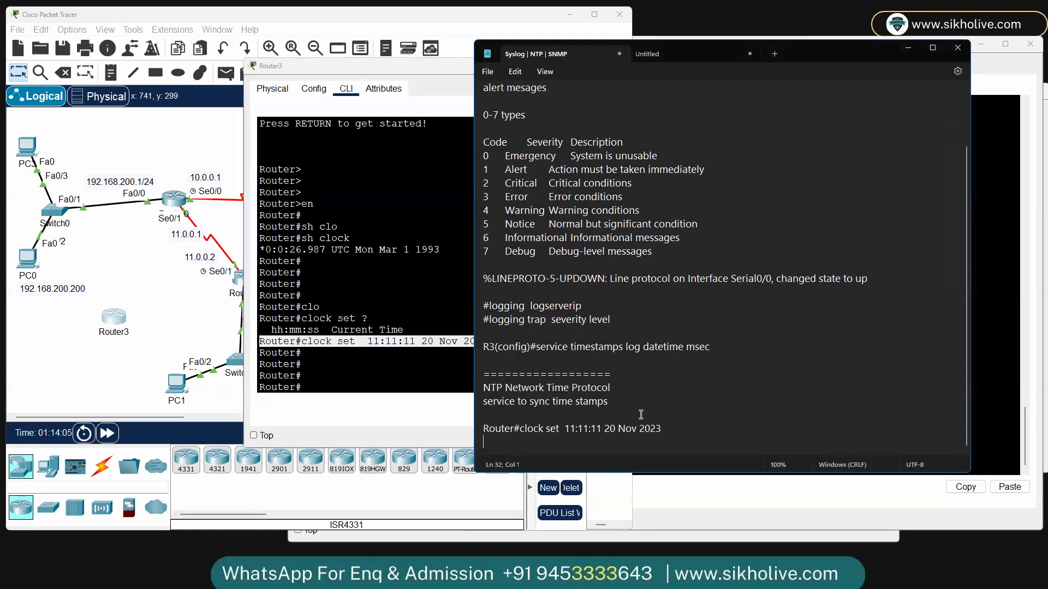
# Step: Write the lines "ntp server" and "ntp update-cal" below the clock set command in the notes
pyautogui.moveTo(607, 404); pyautogui.dragTo(465, 389)
pyautogui.click(511, 442)
pyautogui.write('nyp server ')
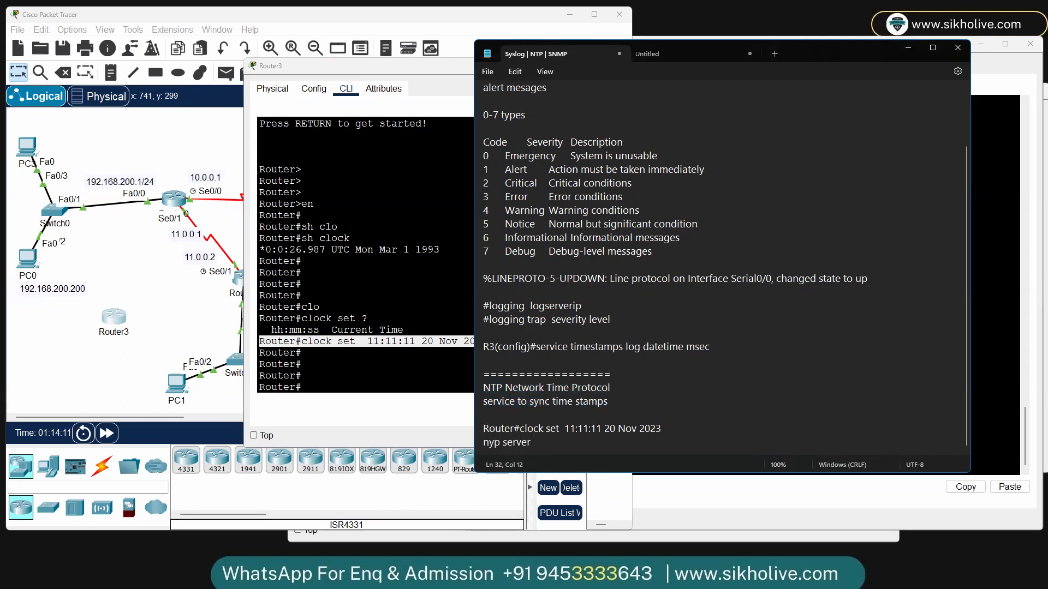
pyautogui.write('ip')
pyautogui.press('Return')
pyautogui.write('ntp update ')
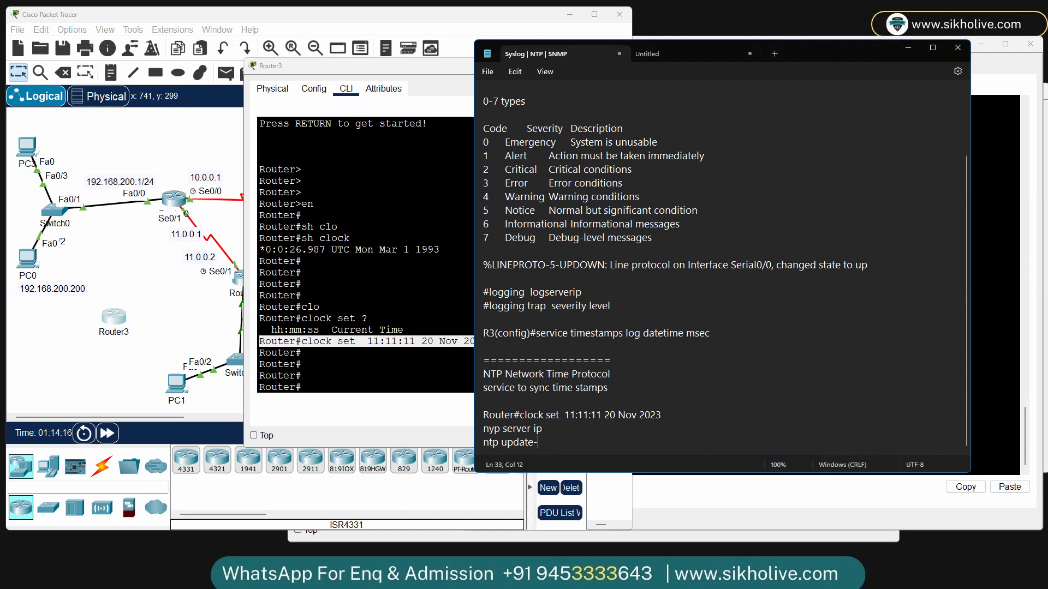
pyautogui.write('ca')
pyautogui.press('BackSpace')
pyautogui.press('BackSpace')
pyautogui.press('BackSpace')
pyautogui.press('BackSpace')
pyautogui.write('t')
# Step: Prefix both NTP command lines in the notes with a # prompt sign
pyautogui.moveTo(552, 443); pyautogui.dragTo(497, 435)
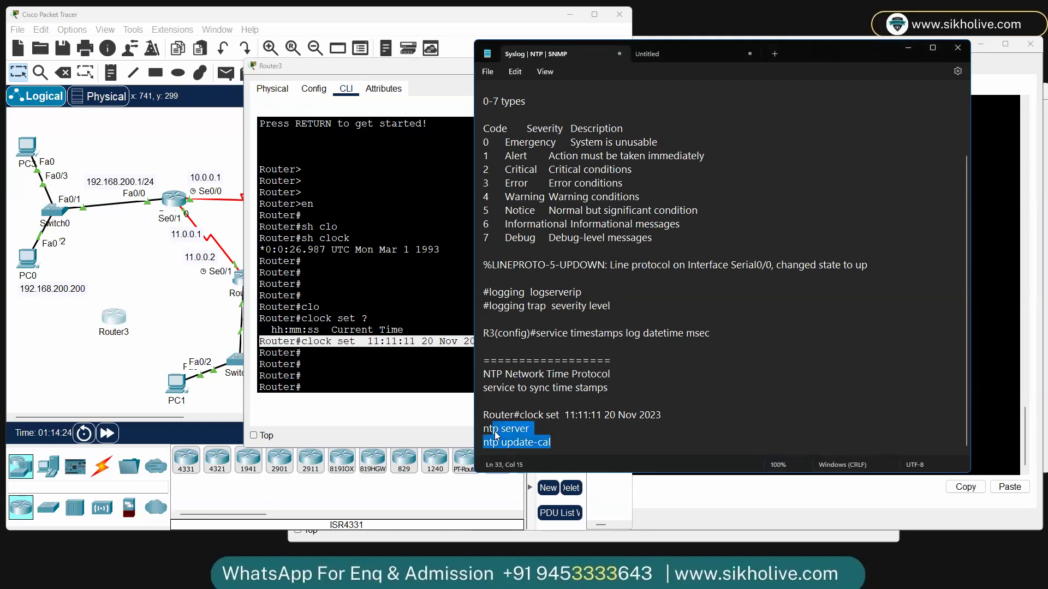
pyautogui.tripleClick(479, 435)
pyautogui.click(480, 435)
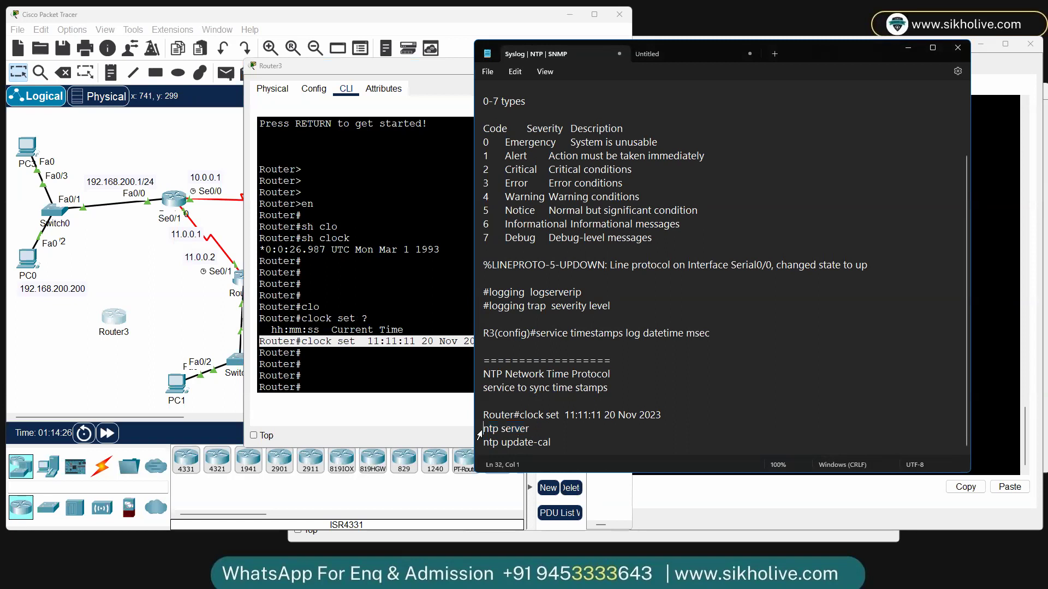
pyautogui.write('#')
pyautogui.tripleClick(479, 445)
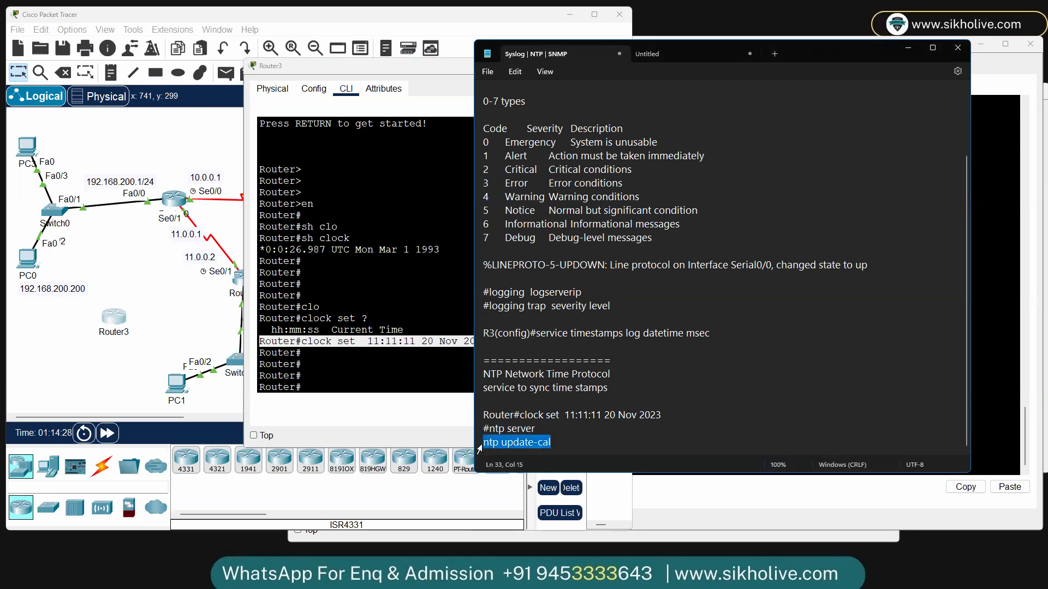
pyautogui.click(480, 444)
pyautogui.write('#')
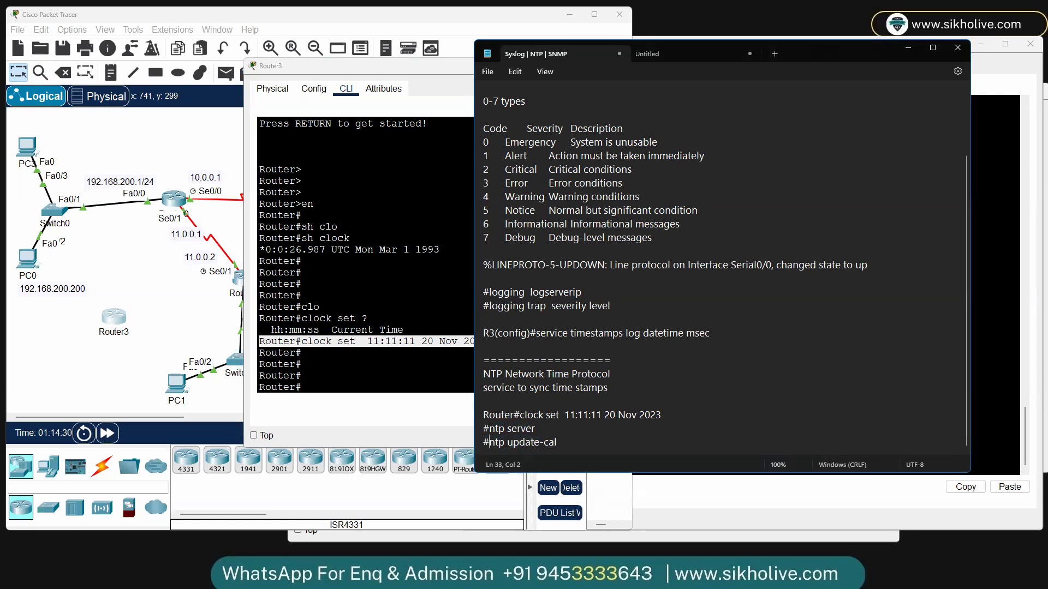
# Step: Switch back to Packet Tracer, open Router0's command line and enter privileged EXEC mode
pyautogui.click(373, 207)
pyautogui.click(238, 314)
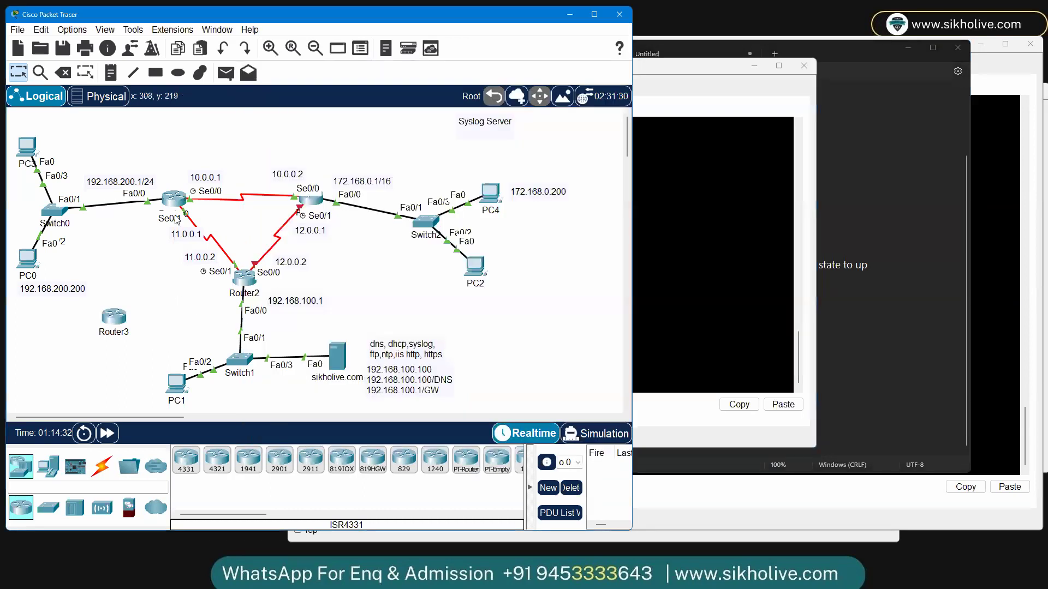
pyautogui.click(440, 331)
pyautogui.press('Return')
pyautogui.press('Return')
pyautogui.write('en')
pyautogui.press('Return')
pyautogui.press('Return')
# Step: Display Router0's clock with show clock before configuring NTP
pyautogui.write('sh clo')
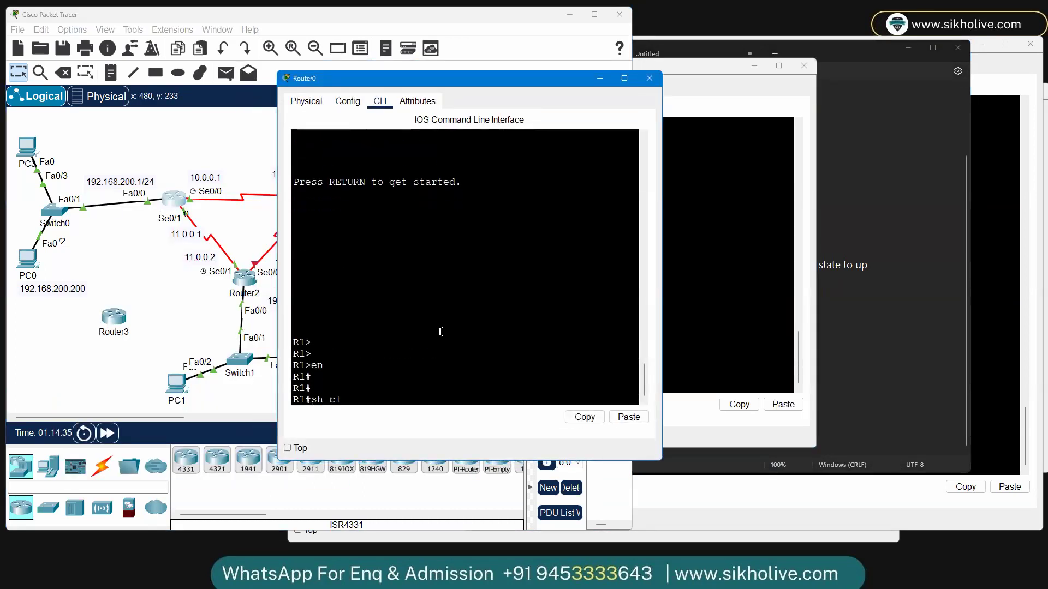
pyautogui.press('Tab')
pyautogui.press('Return')
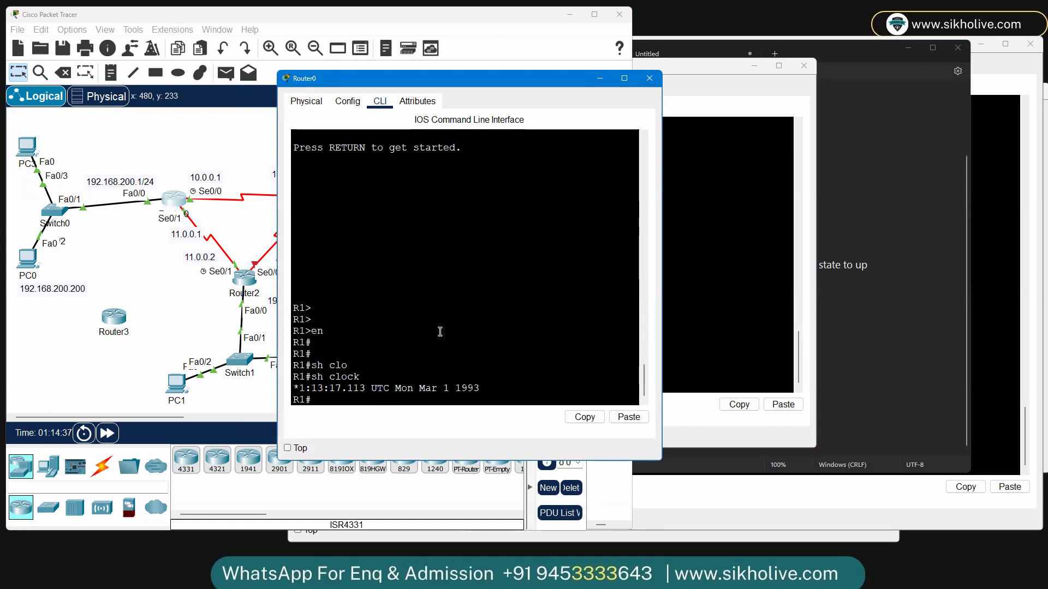
# Step: Enter global configuration mode on Router0 and set its NTP server to 192.168.100.100
pyautogui.write('conf t')
pyautogui.press('Return')
pyautogui.press('Return')
pyautogui.press('Return')
pyautogui.press('Return')
pyautogui.press('Return')
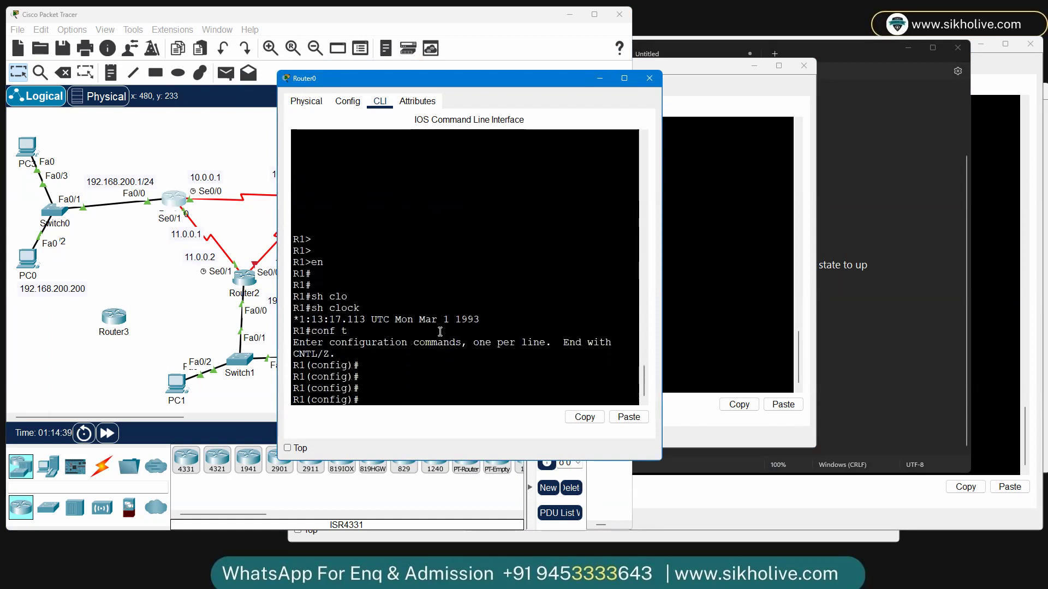
pyautogui.write('ntp se')
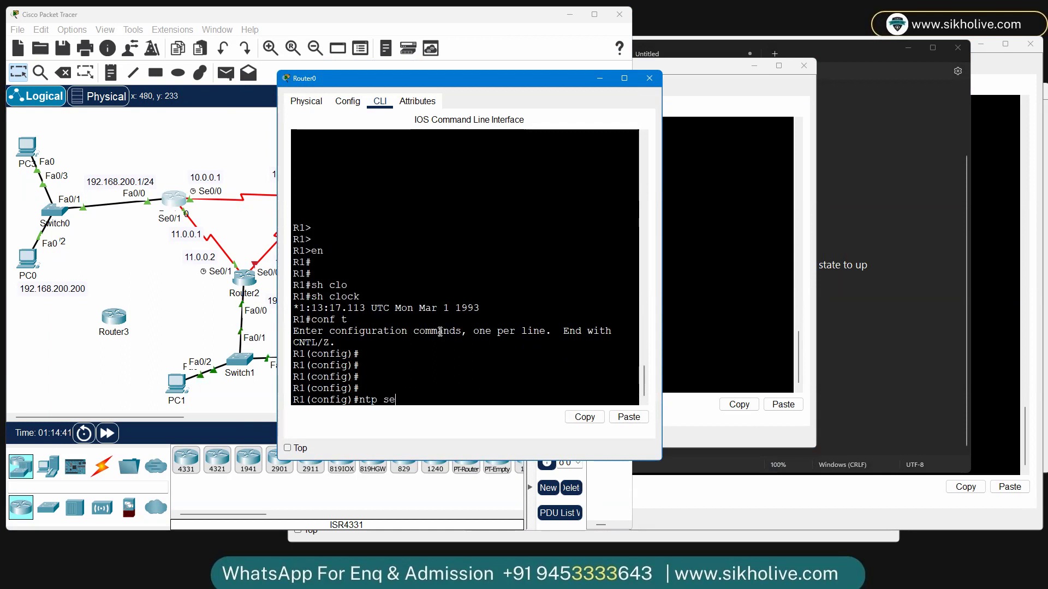
pyautogui.press('Tab')
pyautogui.write('192.168')
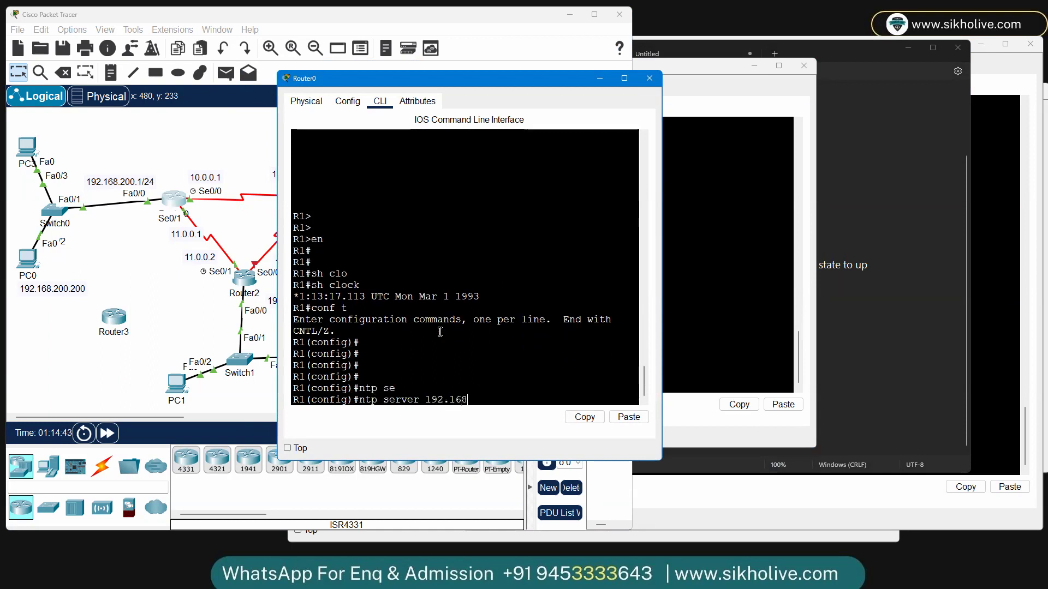
pyautogui.write('.100.100')
pyautogui.press('Return')
pyautogui.write('net')
pyautogui.press('Tab')
pyautogui.write('u')
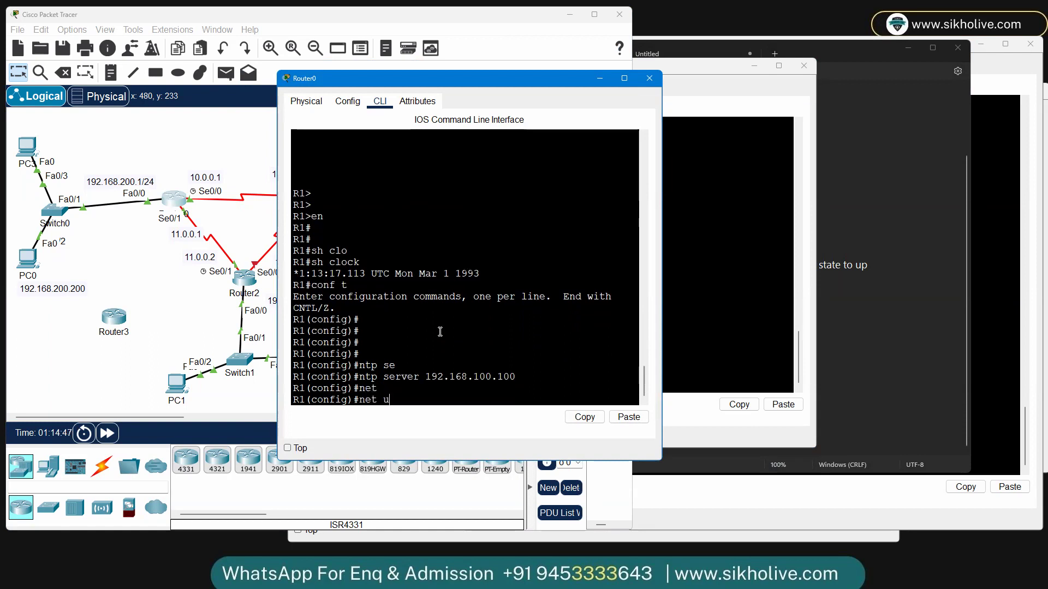
pyautogui.press('Tab')
pyautogui.write('pd')
pyautogui.press('Tab')
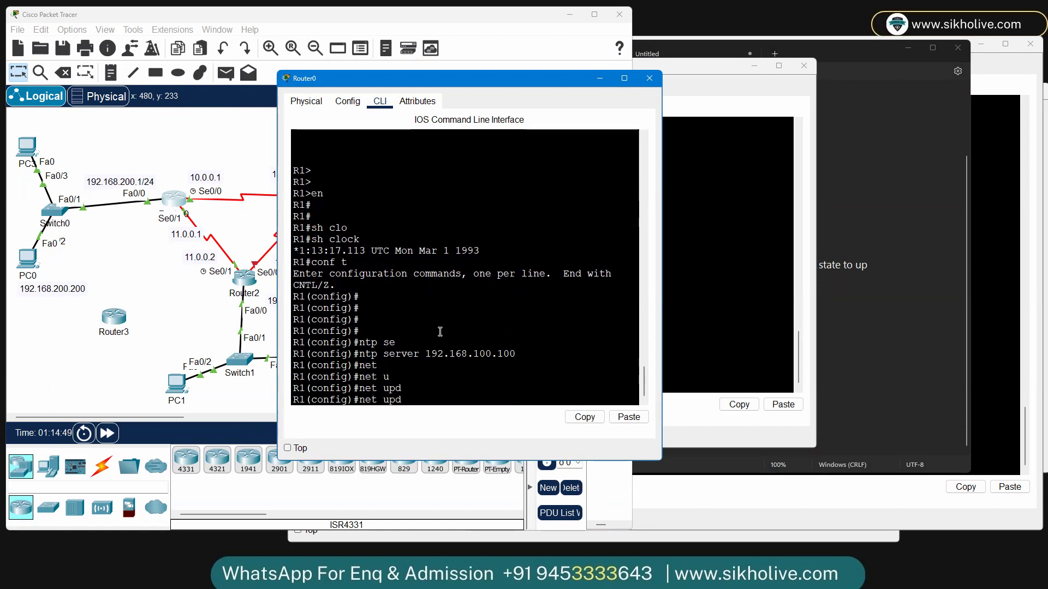
pyautogui.press('BackSpace')
pyautogui.press('BackSpace')
pyautogui.press('BackSpace')
pyautogui.press('BackSpace')
pyautogui.press('BackSpace')
pyautogui.press('BackSpace')
pyautogui.press('BackSpace')
# Step: Enable ntp update-calendar on Router0 and leave configuration mode
pyautogui.write('ntp u')
pyautogui.press('Tab')
pyautogui.press('Return')
pyautogui.press('Return')
pyautogui.press('Return')
pyautogui.hotkey('ctrl', 'z')
pyautogui.press('Return')
# Step: Display Router0's clock with show clock after the NTP configuration
pyautogui.write('sh ')
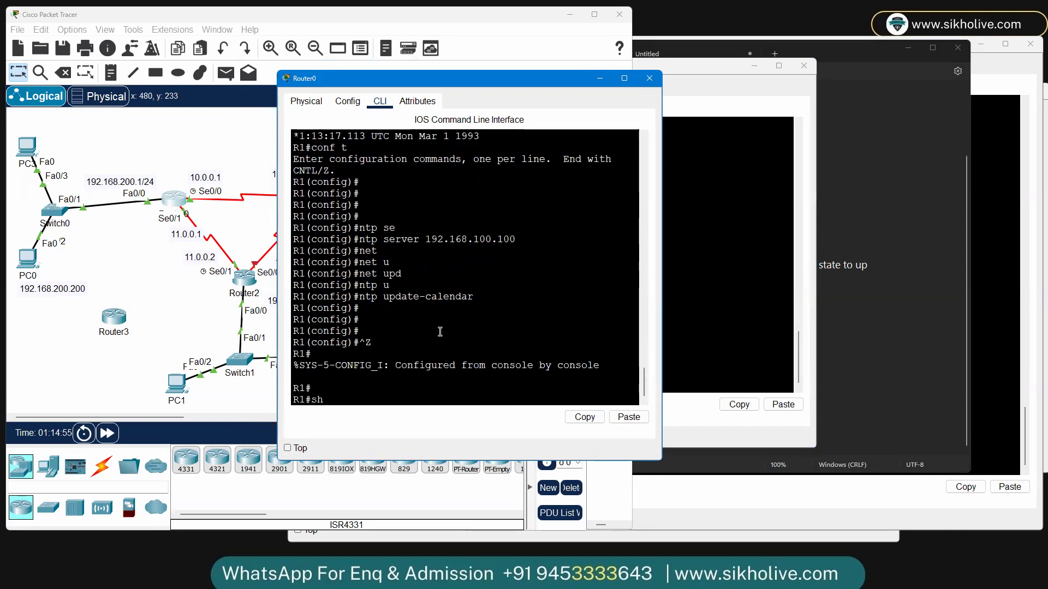
pyautogui.write('clo')
pyautogui.press('Tab')
pyautogui.press('Return')
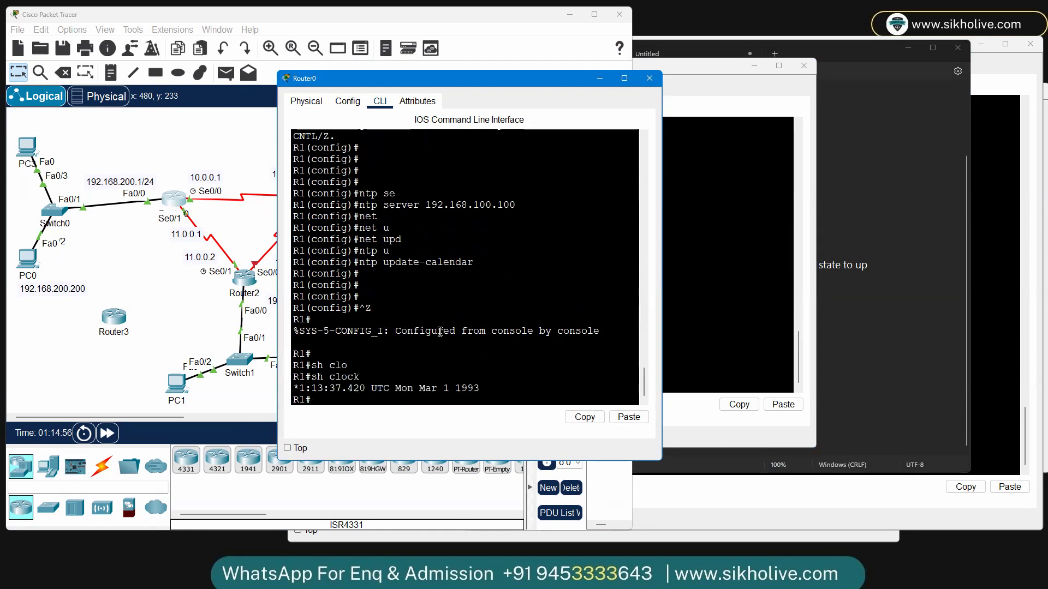
# Step: Fast-forward the simulation time several times so the NTP synchronisation can take place
pyautogui.click(105, 440)
pyautogui.click(107, 440)
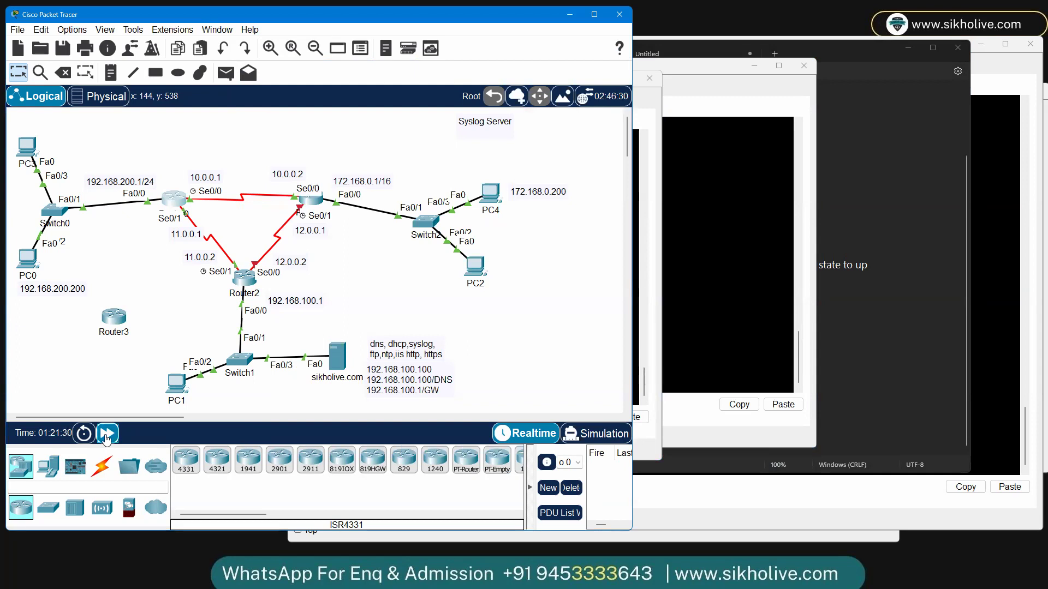
pyautogui.click(107, 440)
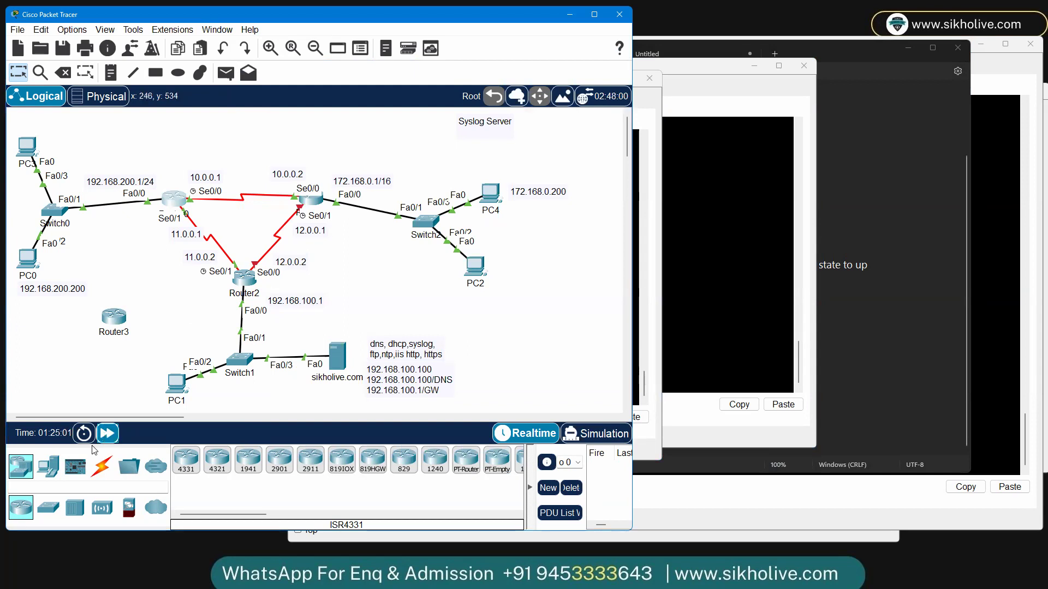
pyautogui.click(107, 434)
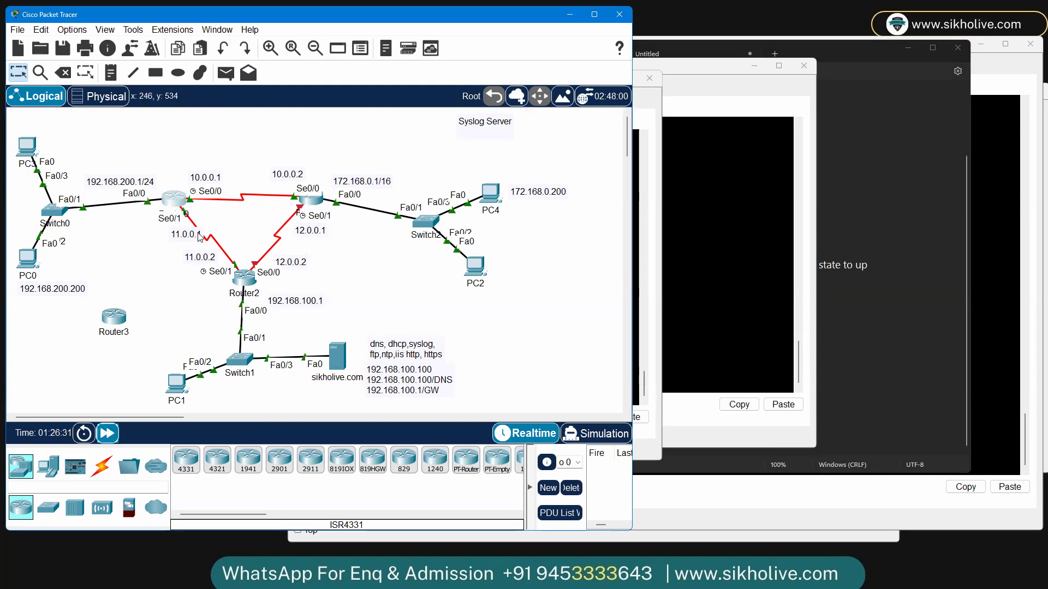
# Step: Reopen Router0's command line, enter privileged mode and display the clock with show clock
pyautogui.click(174, 199)
pyautogui.press('Return')
pyautogui.press('Return')
pyautogui.press('Return')
pyautogui.write('en')
pyautogui.press('Return')
pyautogui.press('Return')
pyautogui.press('Return')
pyautogui.press('Return')
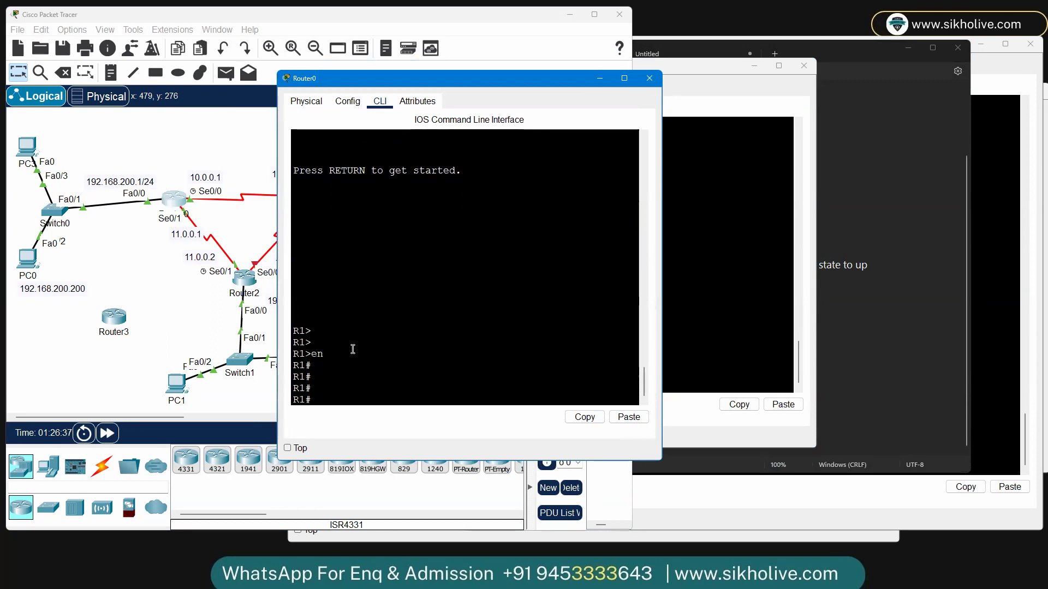
pyautogui.write('sh clo')
pyautogui.press('Tab')
pyautogui.press('Return')
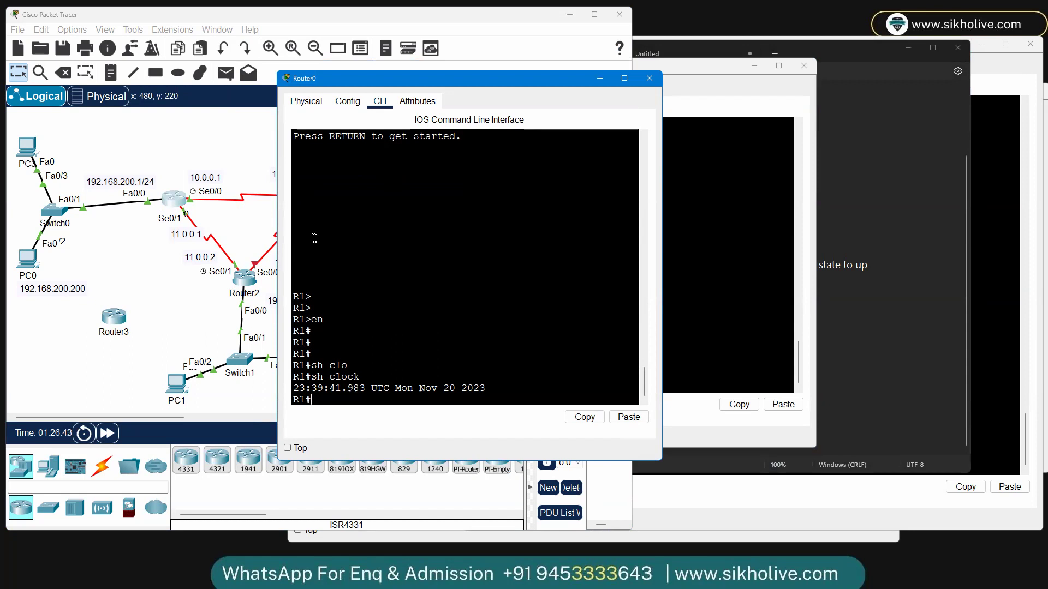
pyautogui.click(202, 313)
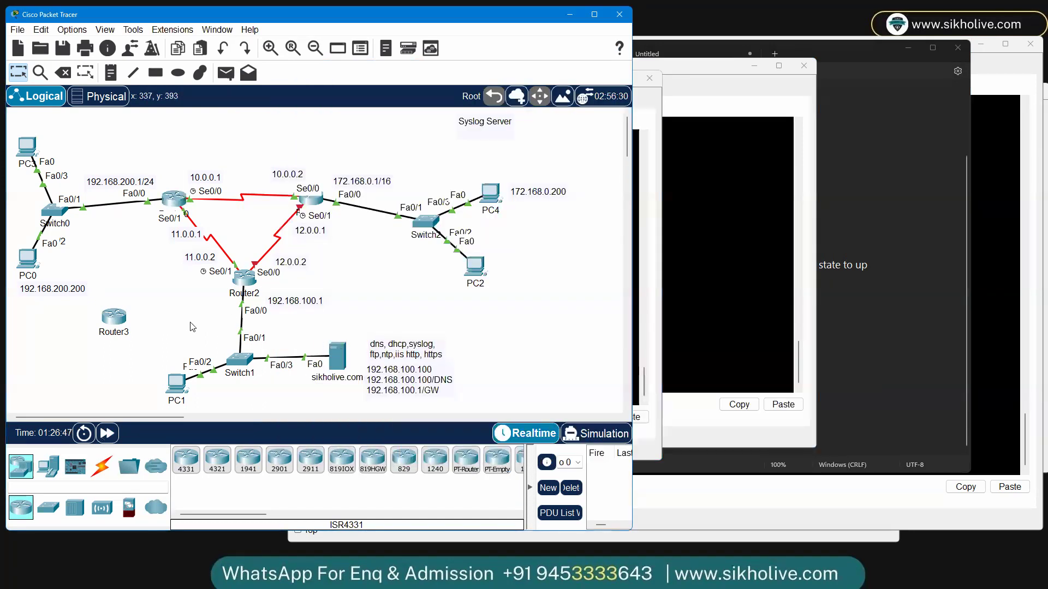
pyautogui.moveTo(314, 327); pyautogui.dragTo(460, 400)
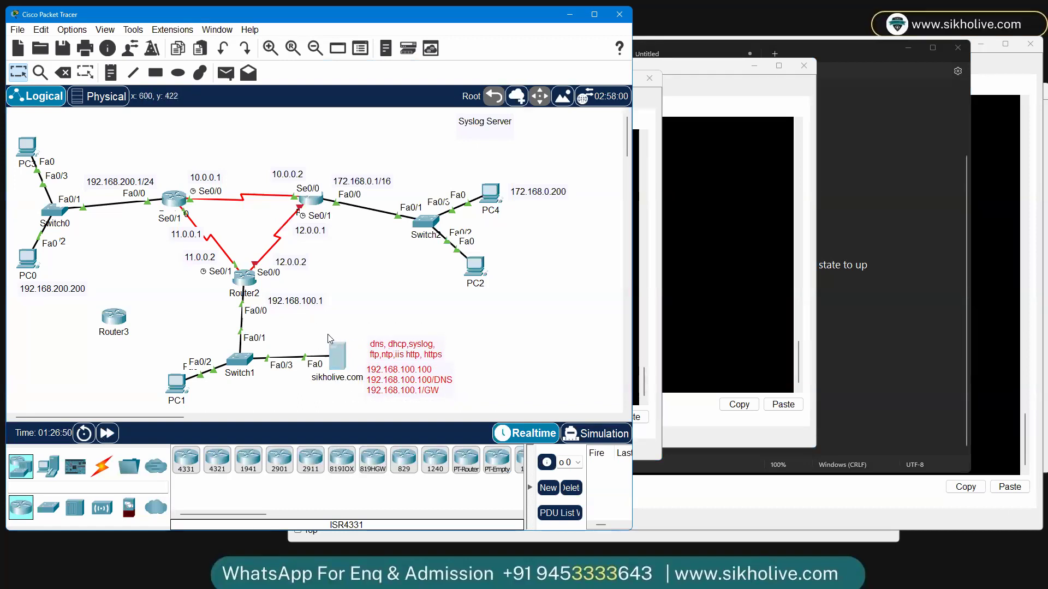
pyautogui.click(460, 400)
pyautogui.moveTo(475, 391); pyautogui.dragTo(319, 329)
pyautogui.click(127, 551)
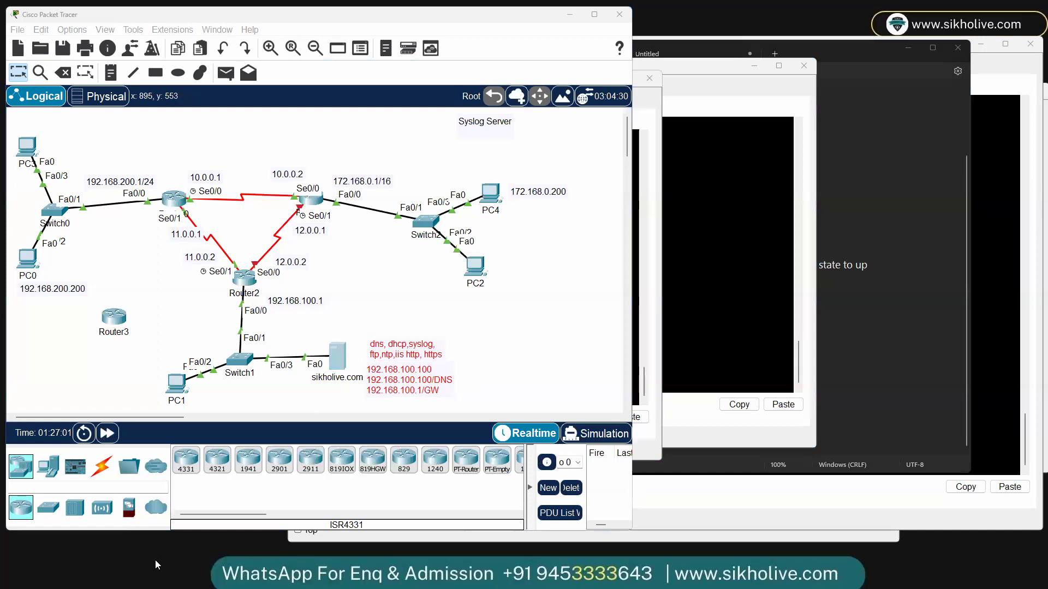
pyautogui.click(556, 244)
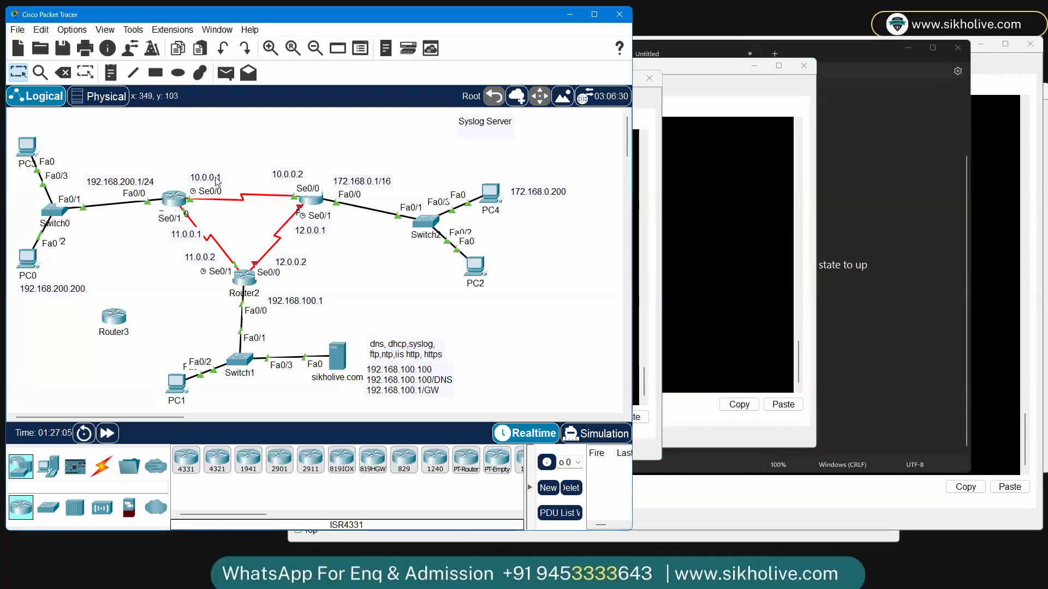
# Step: Bring up Router2's command line, then examine the log entries of the sikholive.com server's Syslog service
pyautogui.click(244, 279)
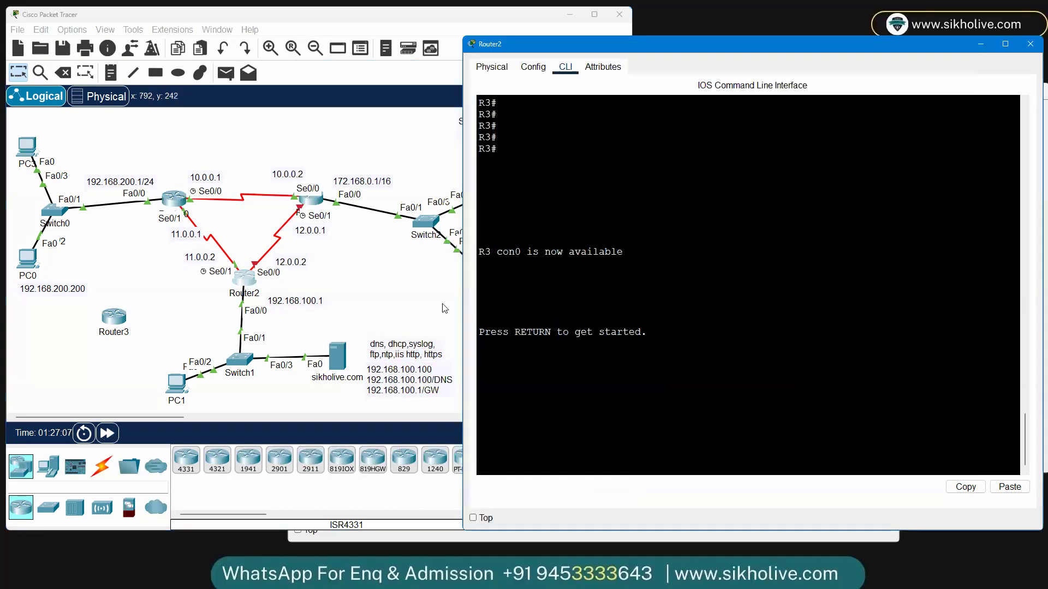
pyautogui.click(338, 358)
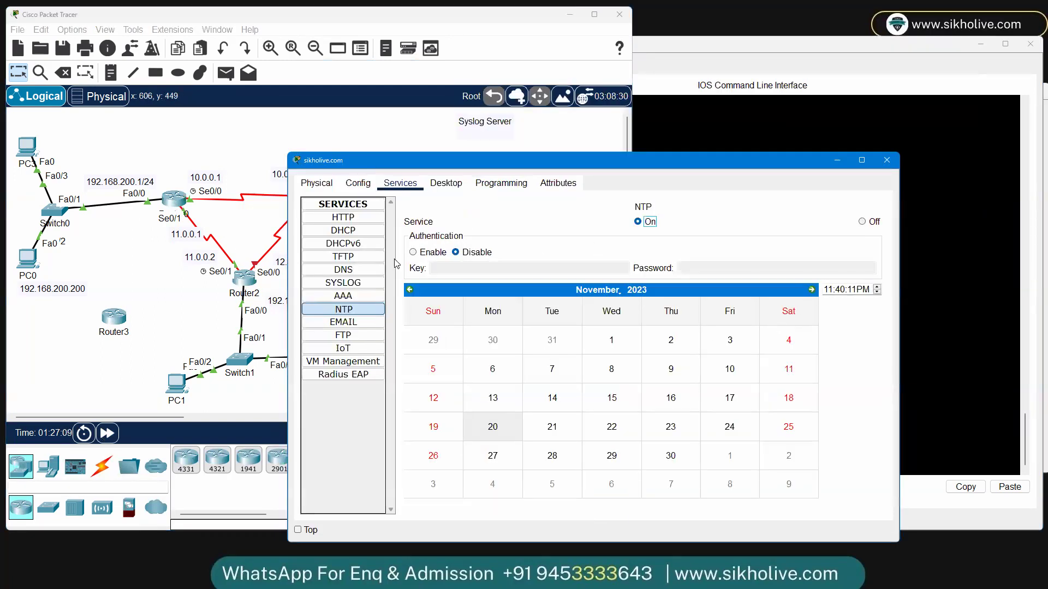
pyautogui.click(343, 283)
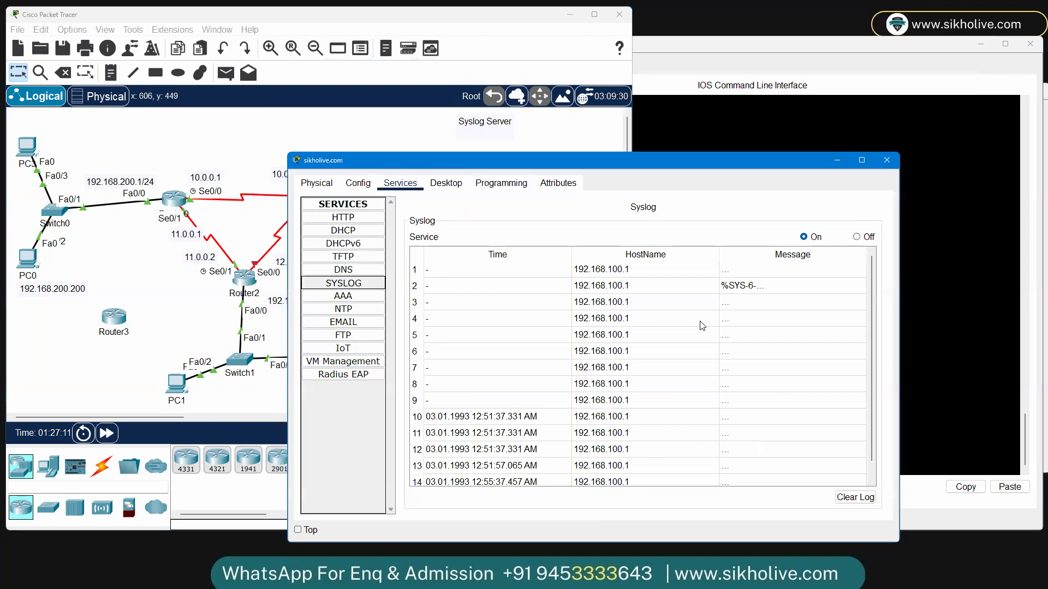
pyautogui.scroll(-1, 702, 326)
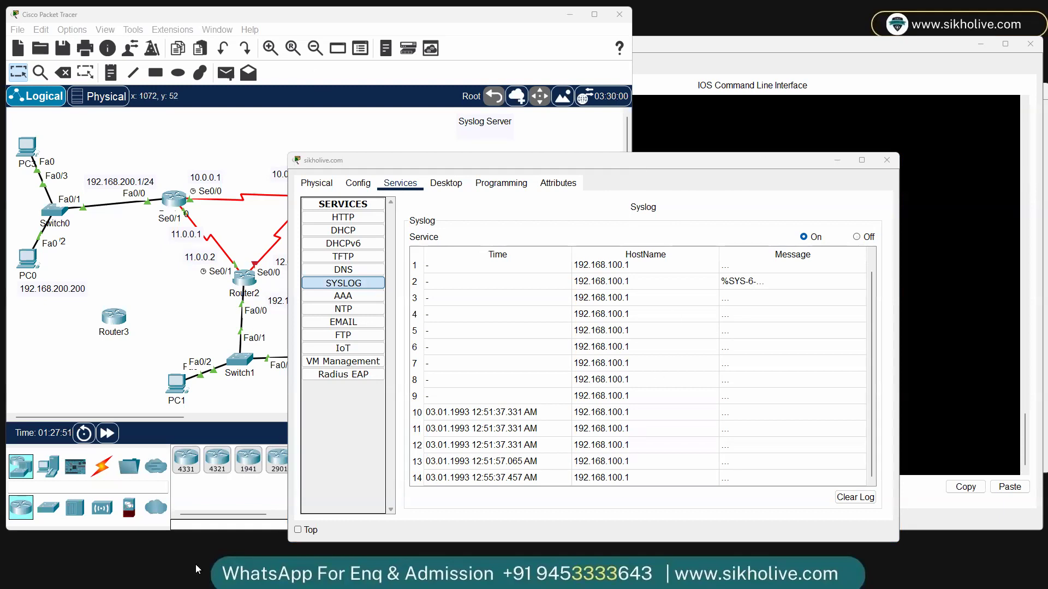
# Step: Switch to the Notepad notes and add a separator line of equals signs below the NTP commands
pyautogui.hotkey('alt', 'Tab')
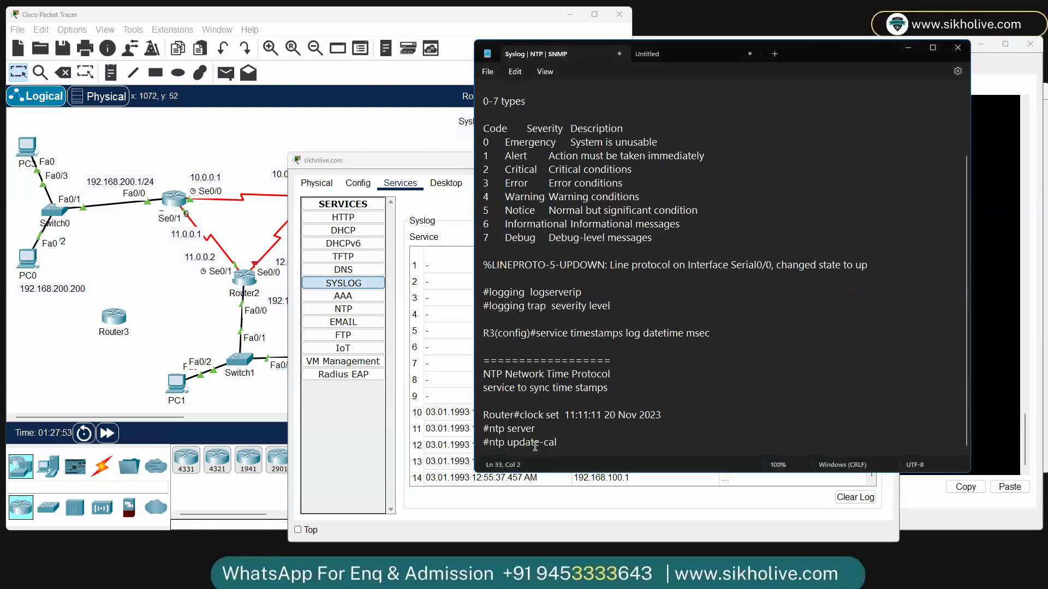
pyautogui.press('Return')
pyautogui.press('Return')
pyautogui.write('===============================S')
pyautogui.write('NMP')
pyautogui.press('BackSpace')
pyautogui.press('BackSpace')
pyautogui.press('BackSpace')
pyautogui.press('BackSpace')
pyautogui.press('Return')
# Step: Add the heading "SNMP - simple Network Management Protocol" and the line "work on TCP based network" beneath it
pyautogui.write('SNMP')
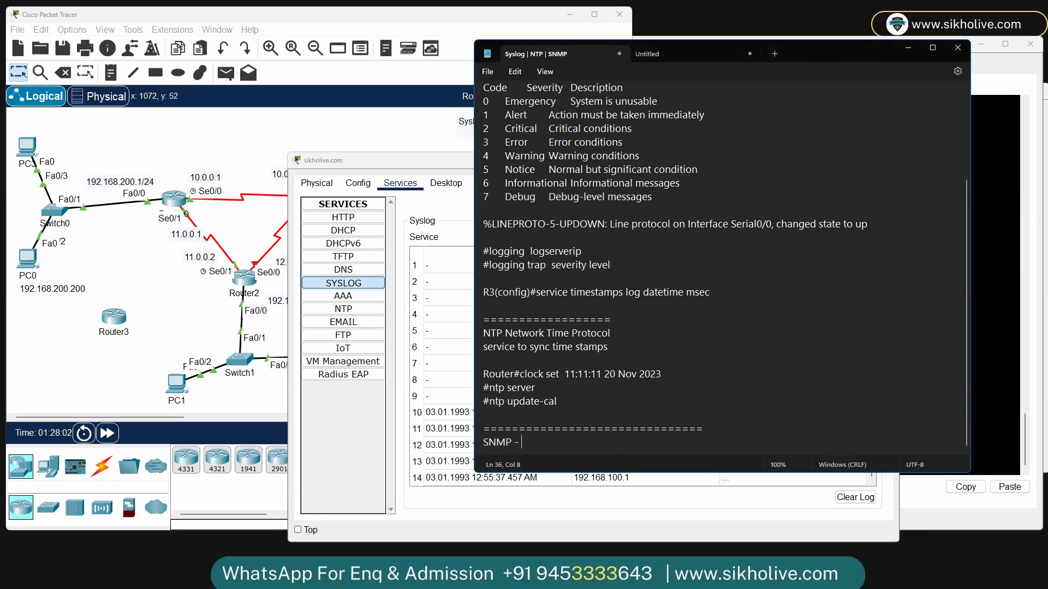
pyautogui.write(' -  simple Network Managemen')
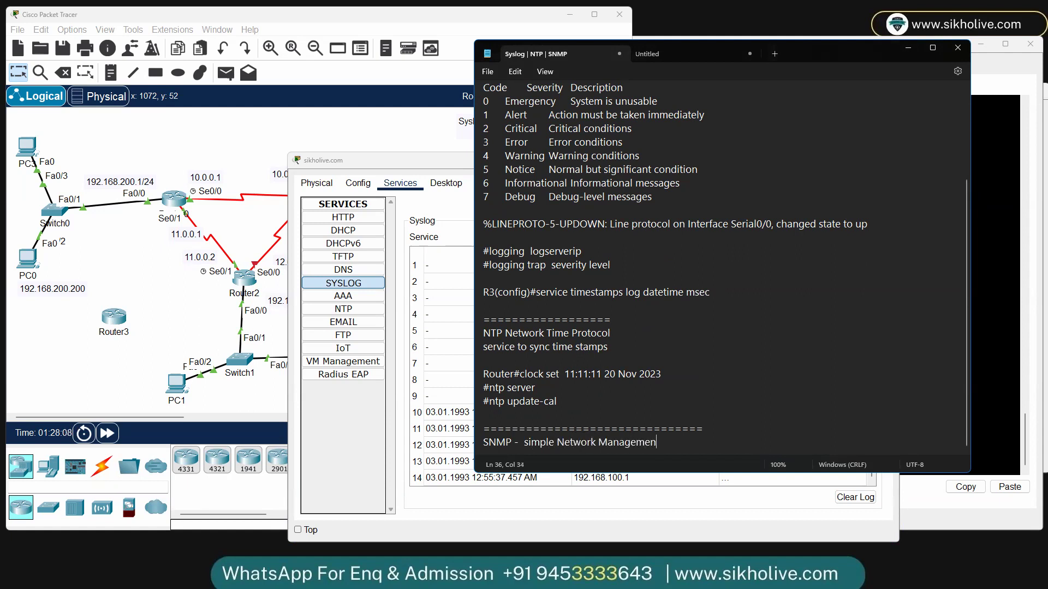
pyautogui.write('t Protocol')
pyautogui.press('Return')
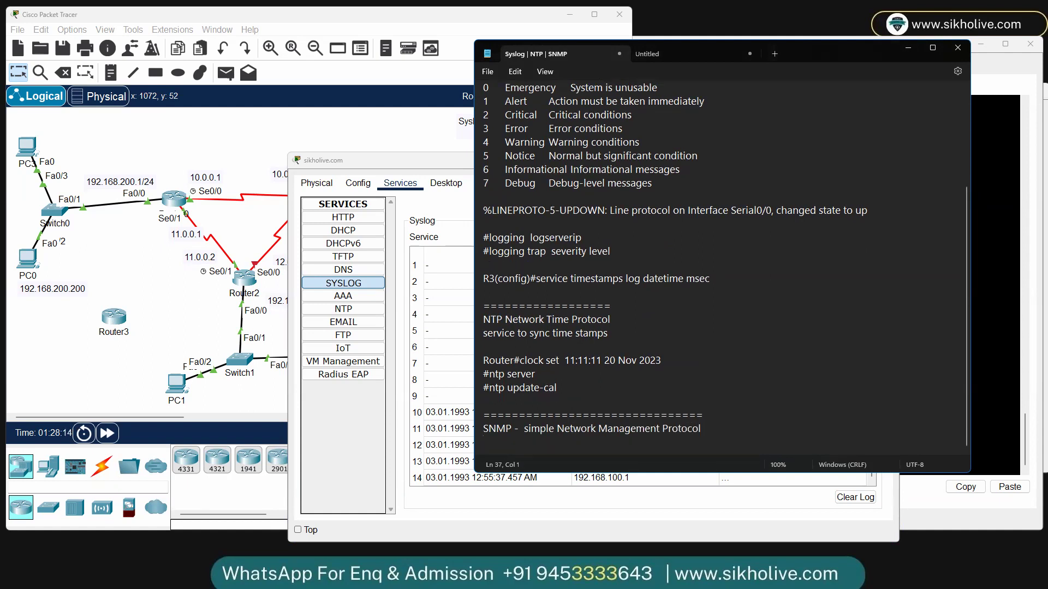
pyautogui.write('work on TCP based network')
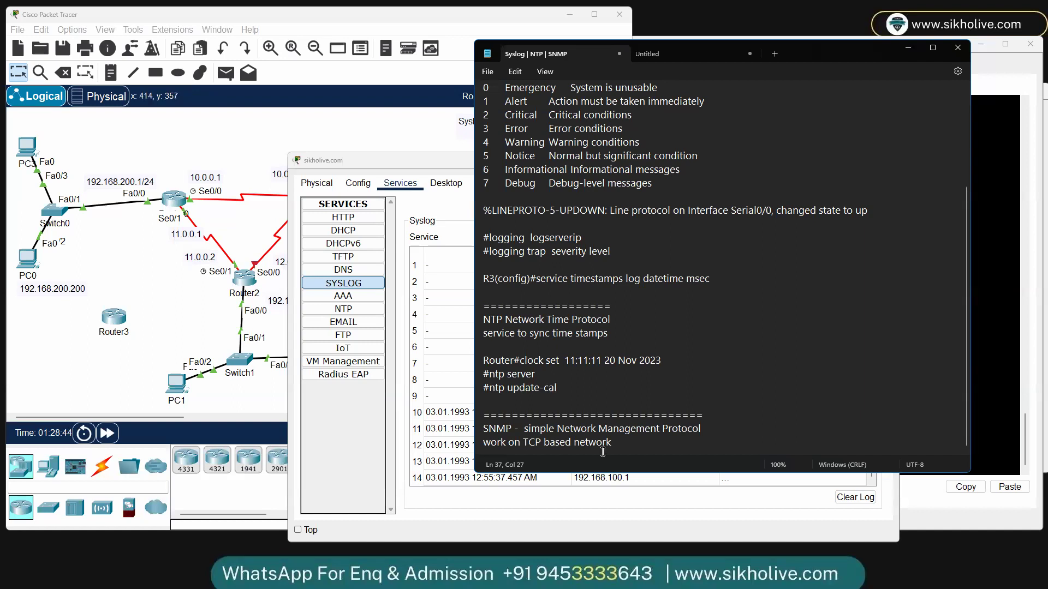
# Step: Examine the logging output in Router2's command line for the protocol and port used to reach the log server
pyautogui.scroll(4, 629, 330)
pyautogui.scroll(-4, 763, 282)
pyautogui.click(974, 229)
pyautogui.scroll(20, 753, 319)
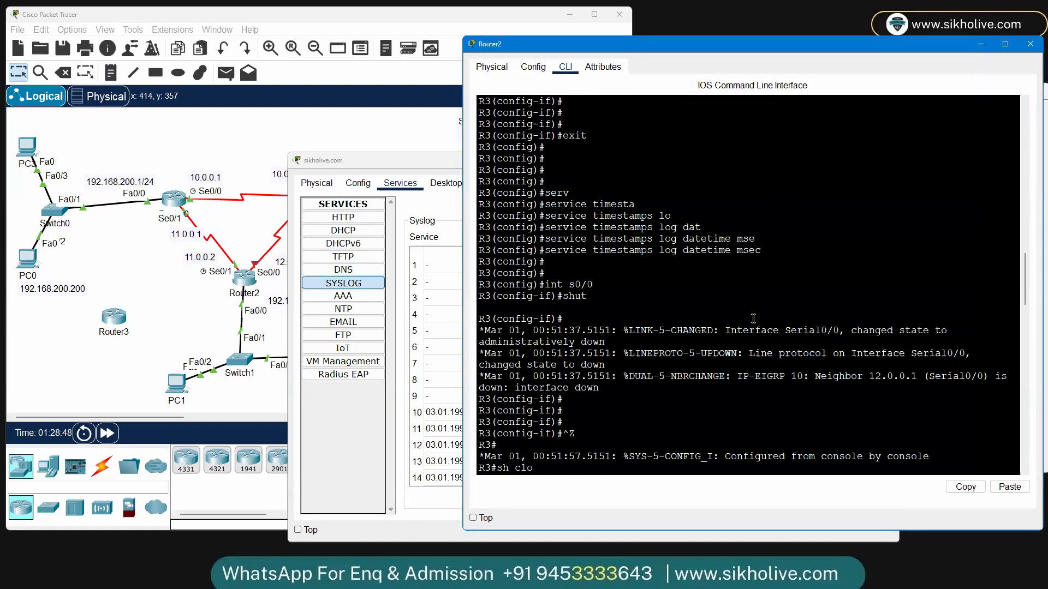
pyautogui.scroll(-2, 753, 319)
pyautogui.scroll(-1, 753, 318)
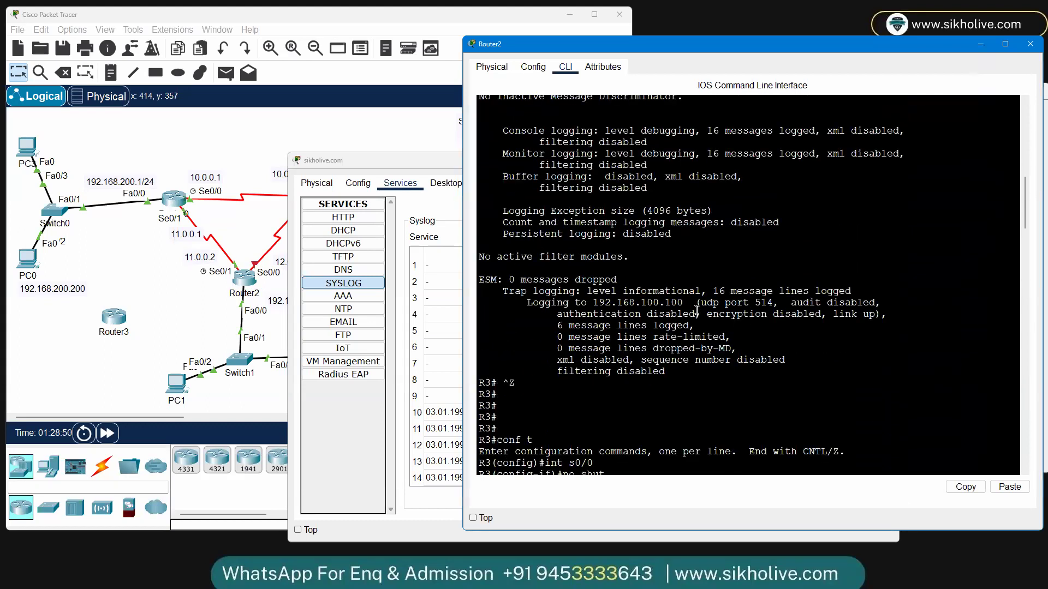
pyautogui.moveTo(642, 303); pyautogui.dragTo(790, 300)
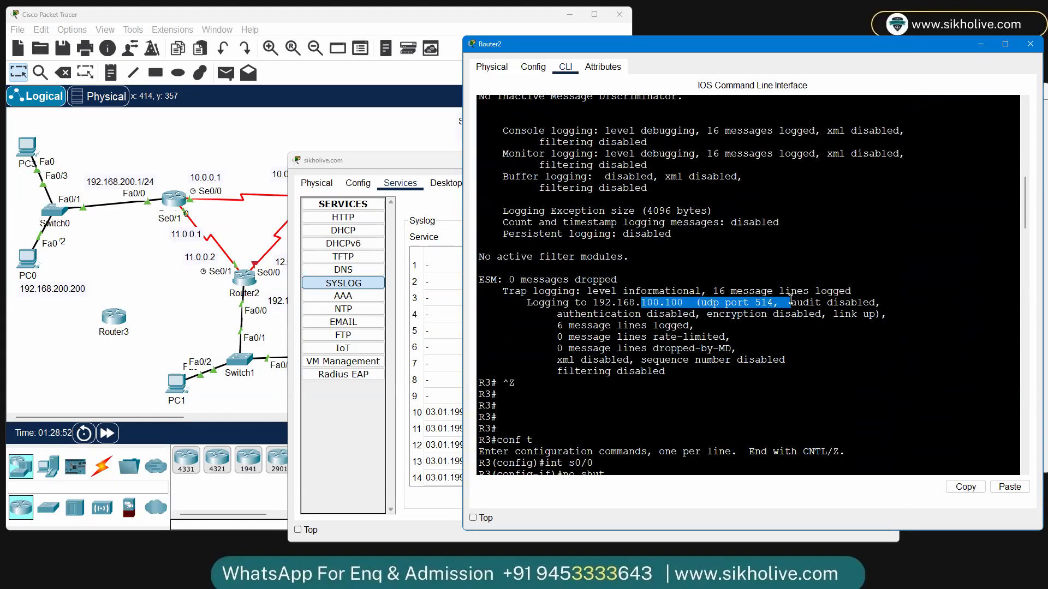
pyautogui.moveTo(522, 302); pyautogui.dragTo(816, 378)
pyautogui.scroll(-20, 759, 388)
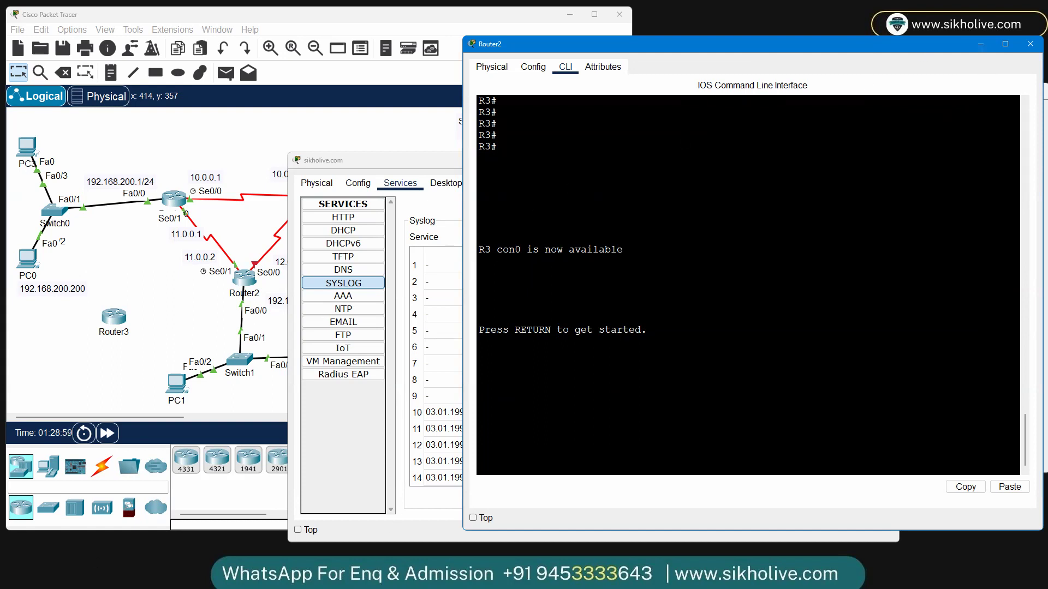
# Step: Switch back to the Notepad notes and change "TCP" to "TCP/ip" in the SNMP description
pyautogui.hotkey('alt', 'Tab')
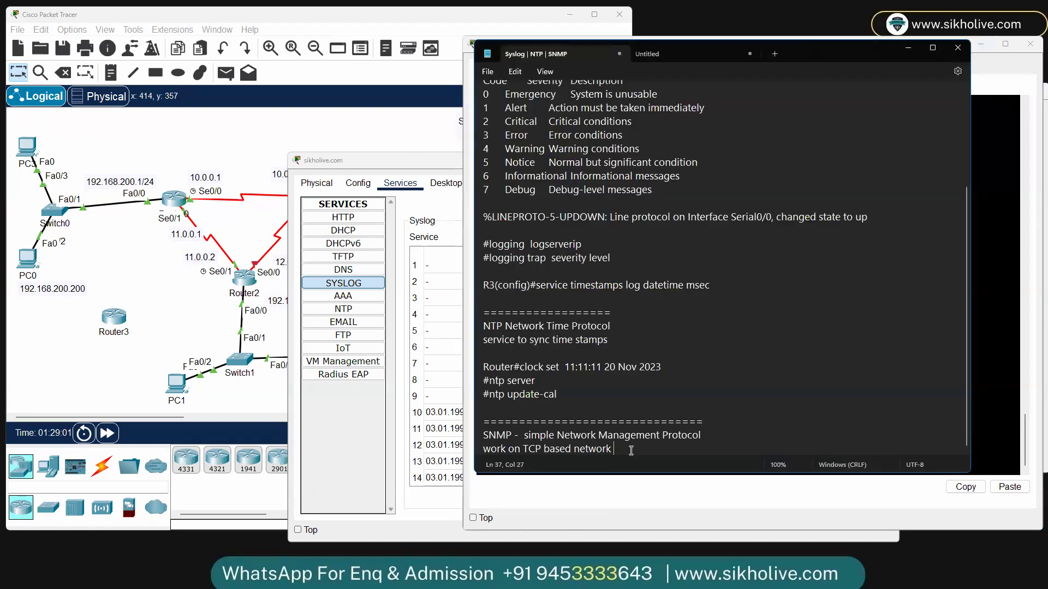
pyautogui.press('Return')
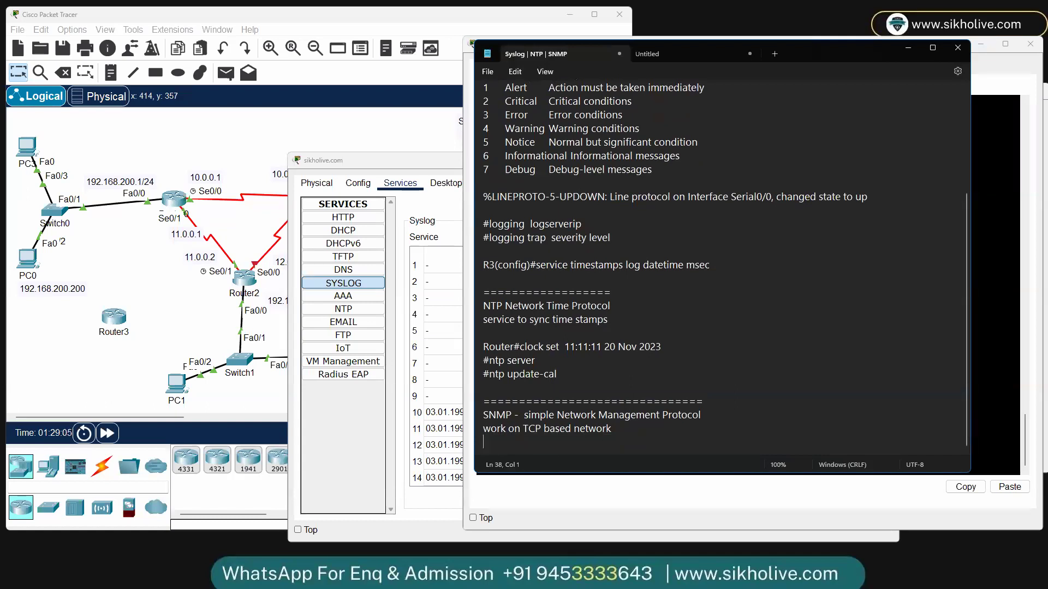
pyautogui.click(540, 432)
pyautogui.write('/ip')
# Step: Add the line "used to monitor and control network devices" to the SNMP notes
pyautogui.click(484, 442)
pyautogui.write('us')
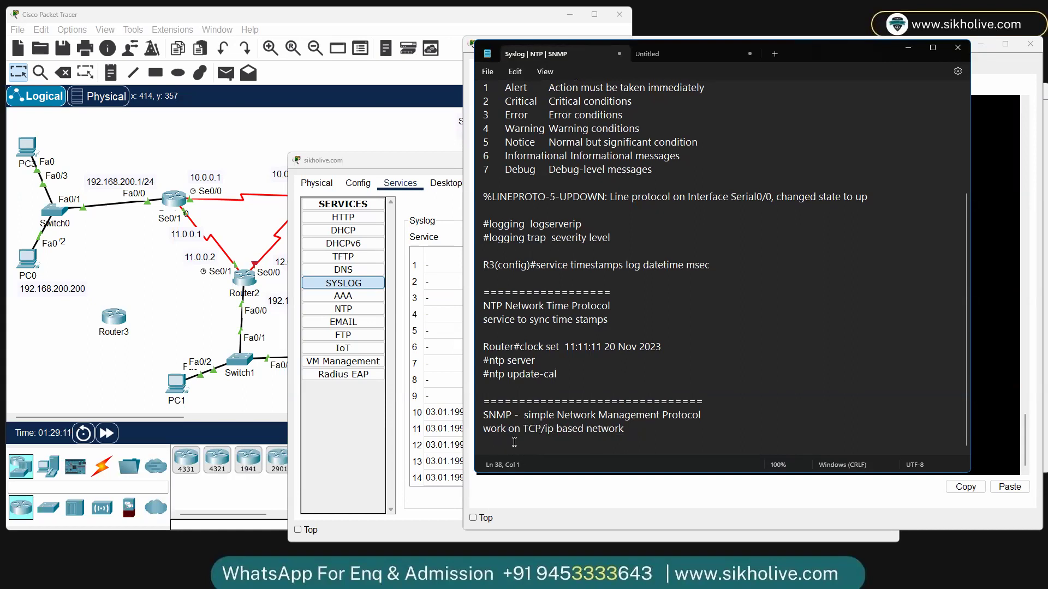
pyautogui.write('ed to mon')
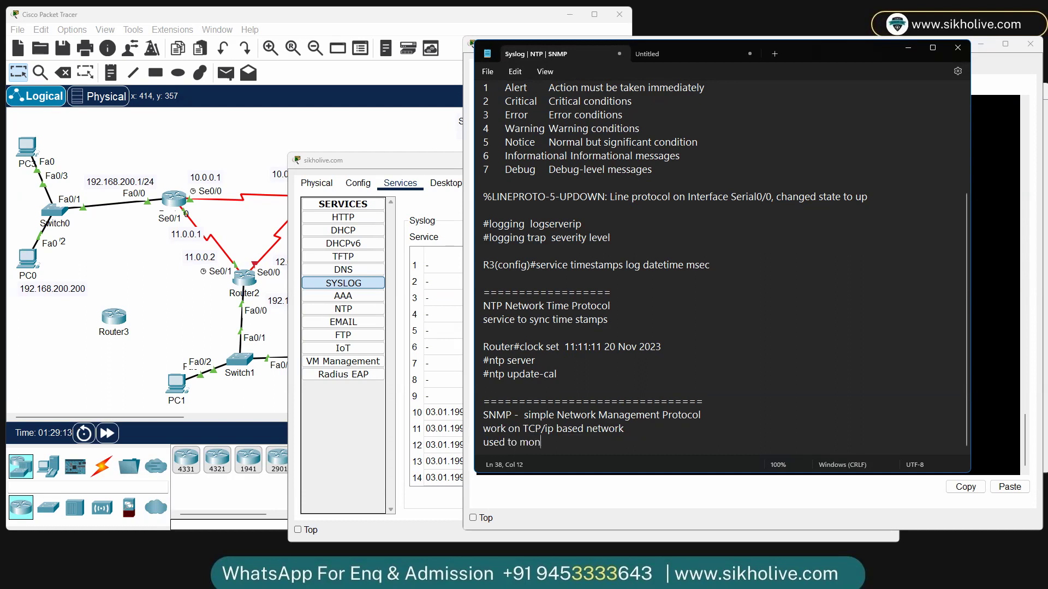
pyautogui.write('itor and control network ')
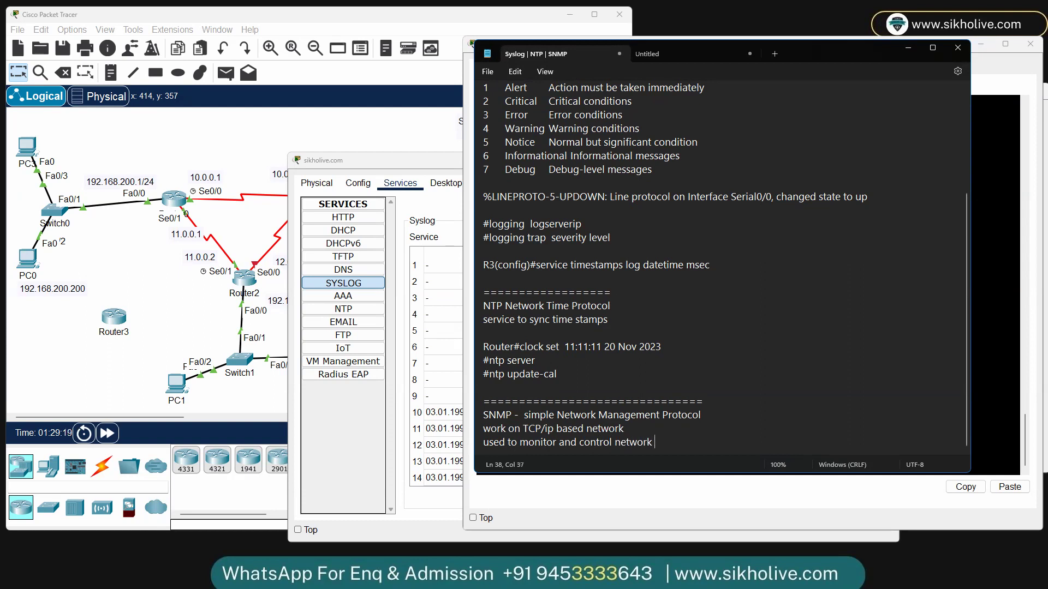
pyautogui.write('devices')
pyautogui.press('Return')
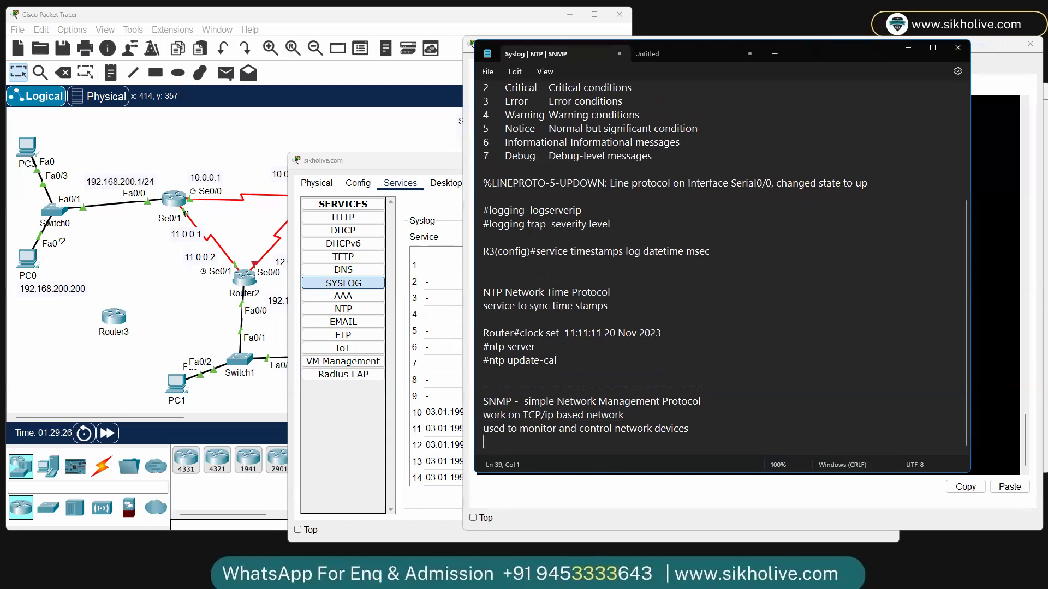
# Step: Add the line "network admin can apply remote command ." to the SNMP notes
pyautogui.write('network admin can app')
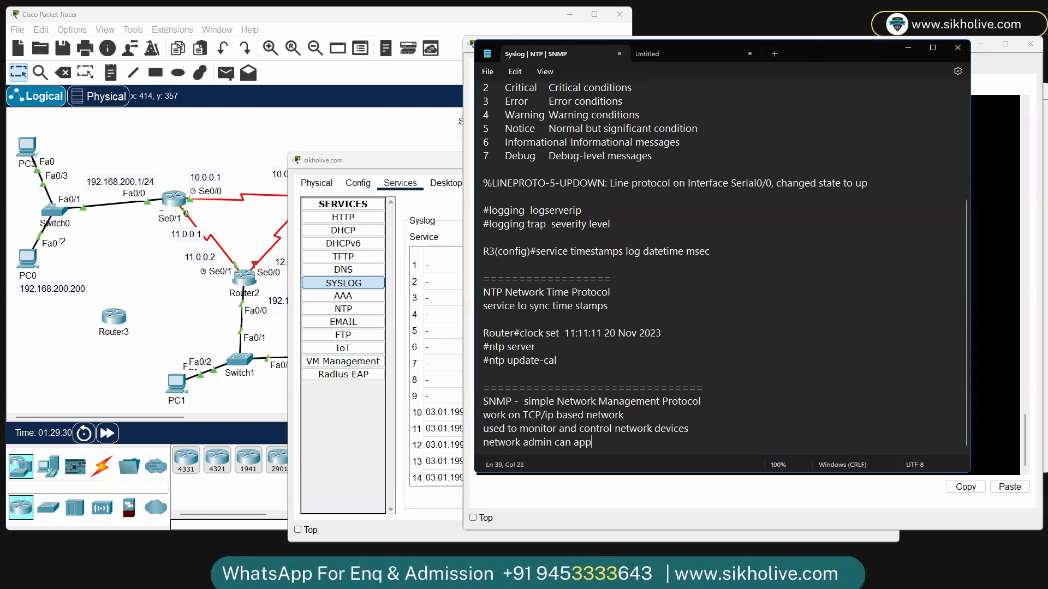
pyautogui.write('ly remote command .')
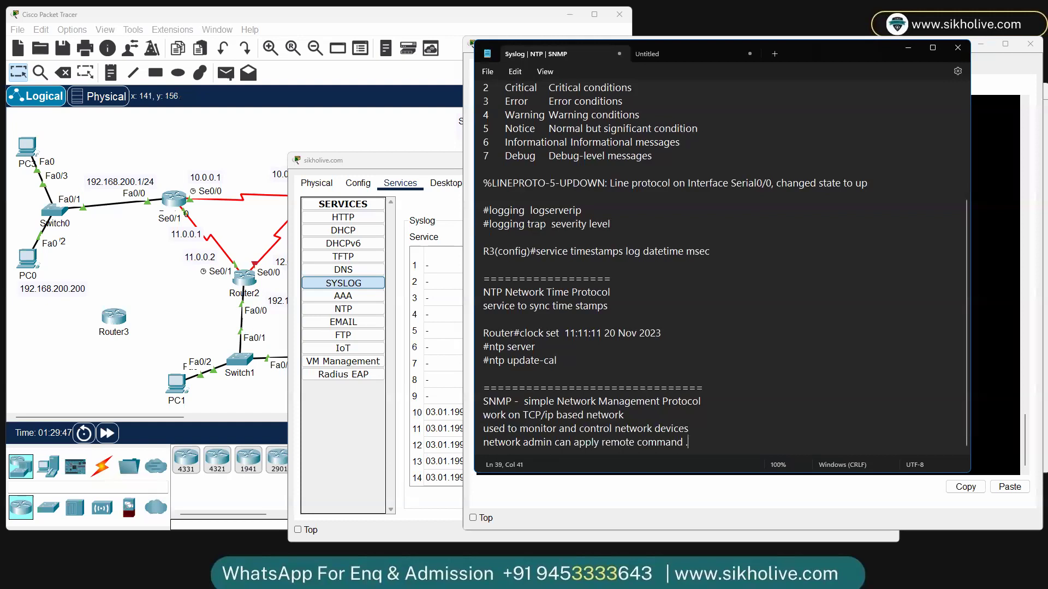
pyautogui.moveTo(519, 401); pyautogui.dragTo(482, 401)
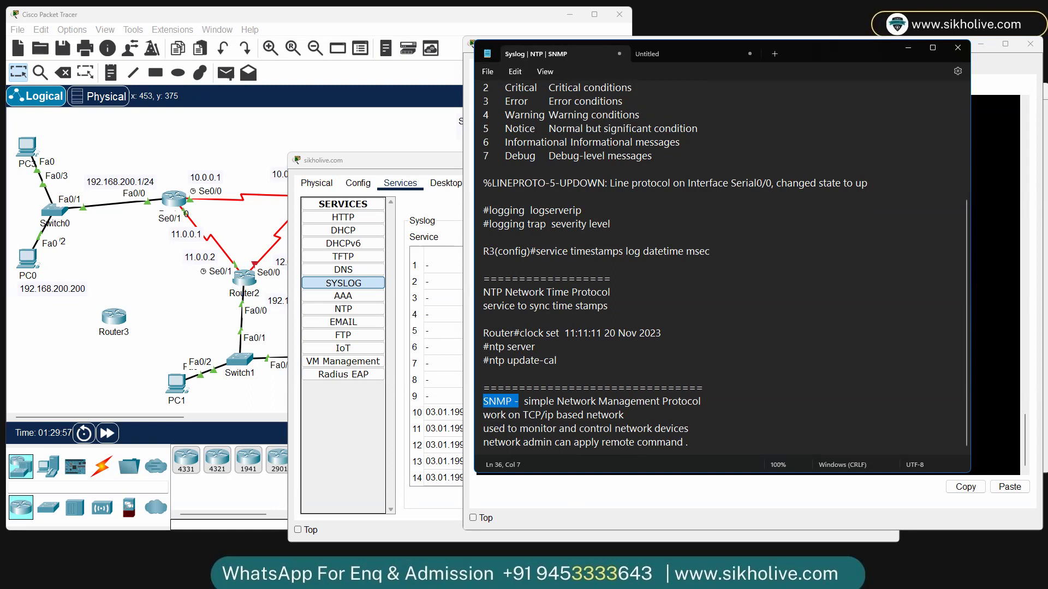
pyautogui.click(698, 449)
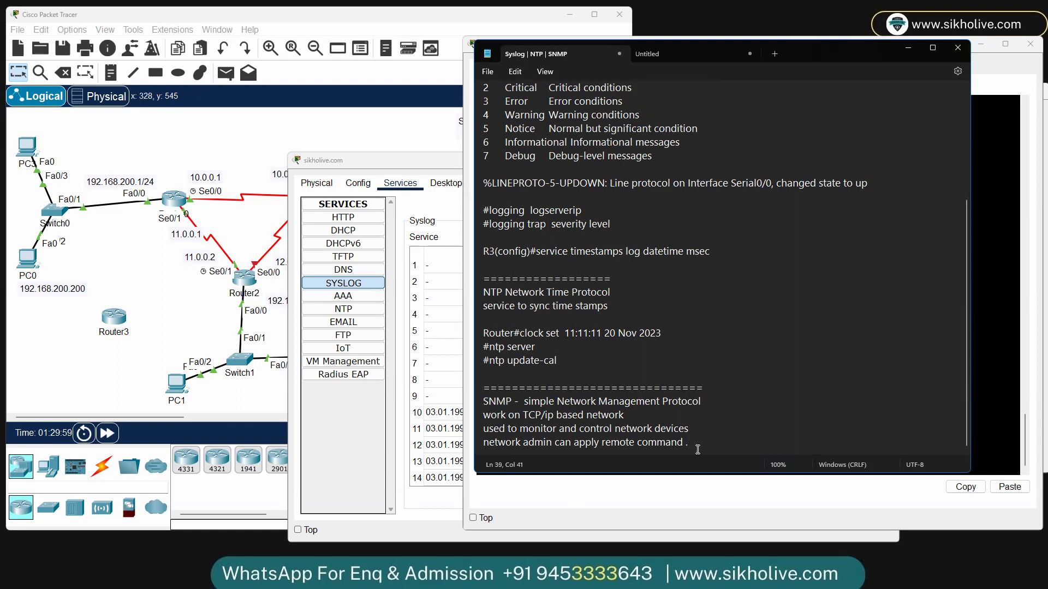
# Step: Add an "SNMP Tools" list below the description with the items "1- SNMP Manager" and "2- SNMP Agent"
pyautogui.press('Return')
pyautogui.press('Return')
pyautogui.write('D')
pyautogui.press('BackSpace')
pyautogui.write('SNMP Tools')
pyautogui.press('Return')
pyautogui.write('1-')
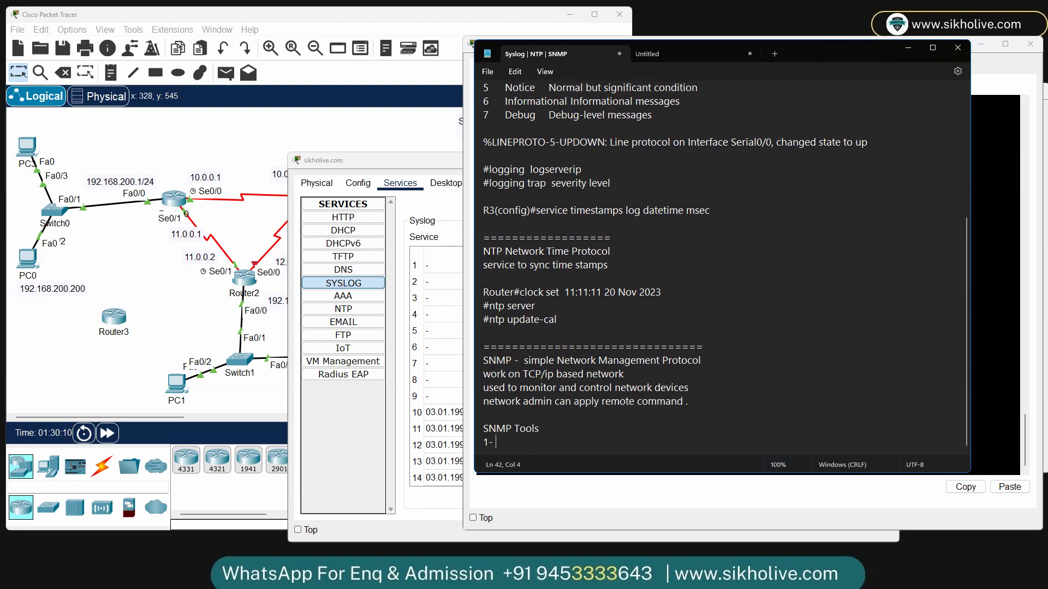
pyautogui.write('SNMP Manager')
pyautogui.press('Return')
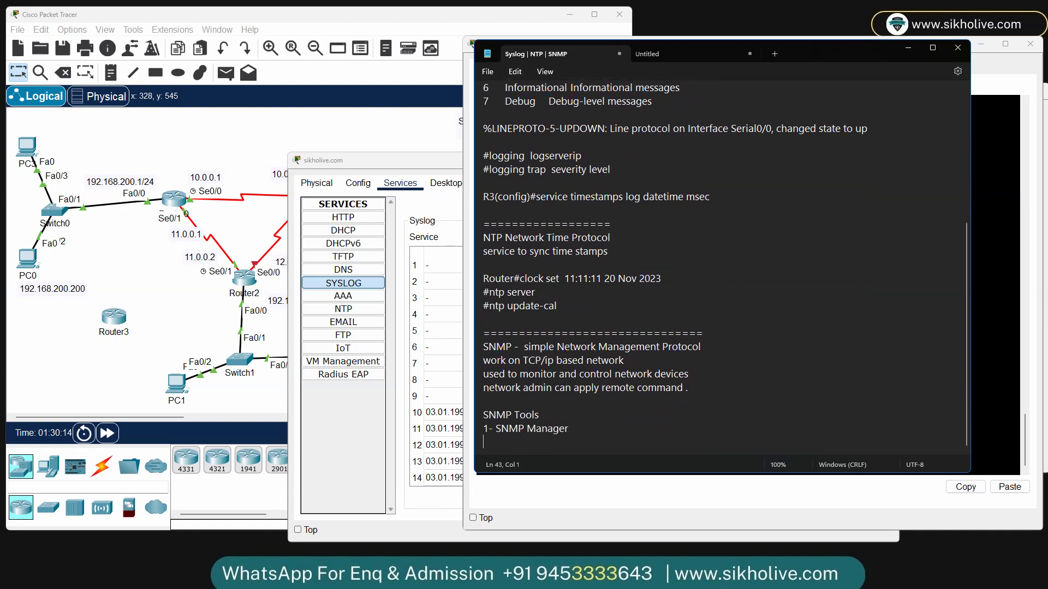
pyautogui.write('2- SNMP Agent')
pyautogui.press('Return')
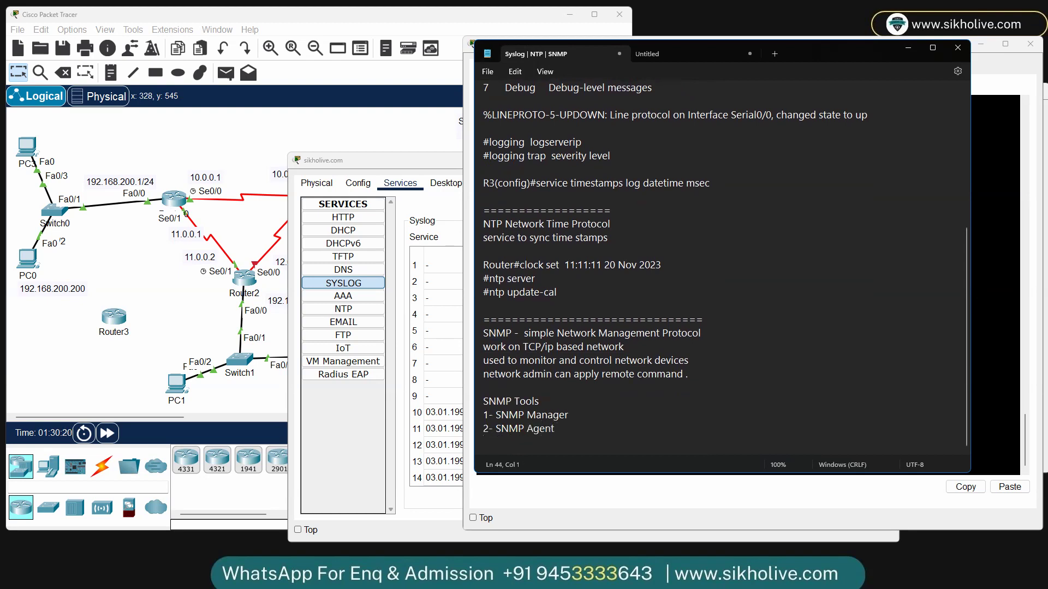
# Step: Add the item "3-MIB -" to the SNMP Tools list and append a dash to the SNMP Manager and SNMP Agent items
pyautogui.write('3-')
pyautogui.write('Man')
pyautogui.press('BackSpace')
pyautogui.press('BackSpace')
pyautogui.write('IB ')
pyautogui.write('-')
pyautogui.write('-')
pyautogui.click(569, 430)
pyautogui.click(520, 437)
# Step: Describe SNMP Manager as "manage networking devices uusing various network monitoring tool (PRTG .Wireshark etc)" and leave a blank line below it
pyautogui.click(592, 406)
pyautogui.click(582, 410)
pyautogui.write('manage networking ')
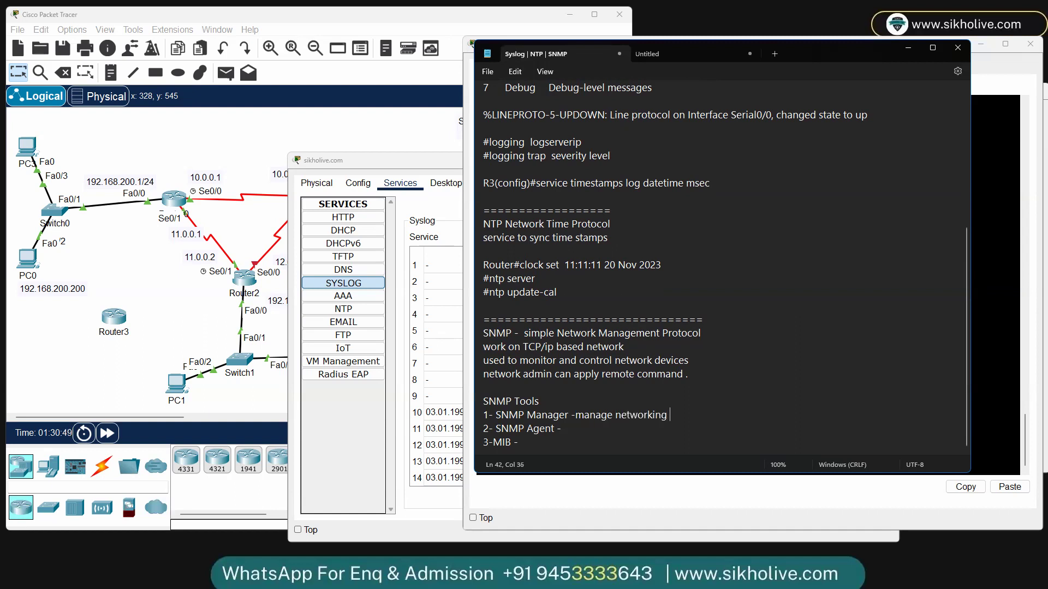
pyautogui.write('devices uusing vario')
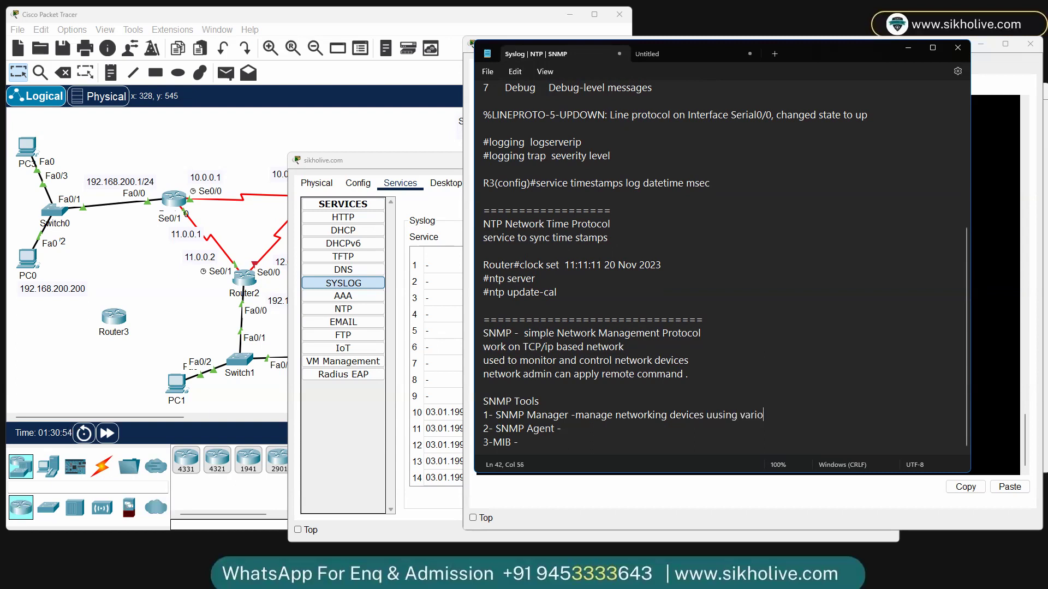
pyautogui.write('us network monitoring tool (')
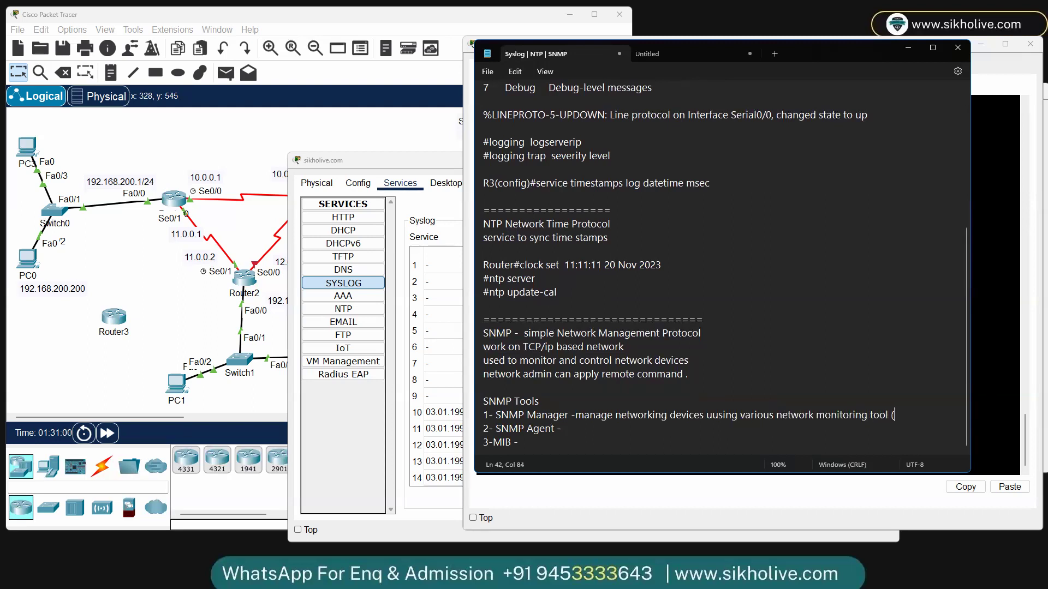
pyautogui.write('PRTG .Wireshark')
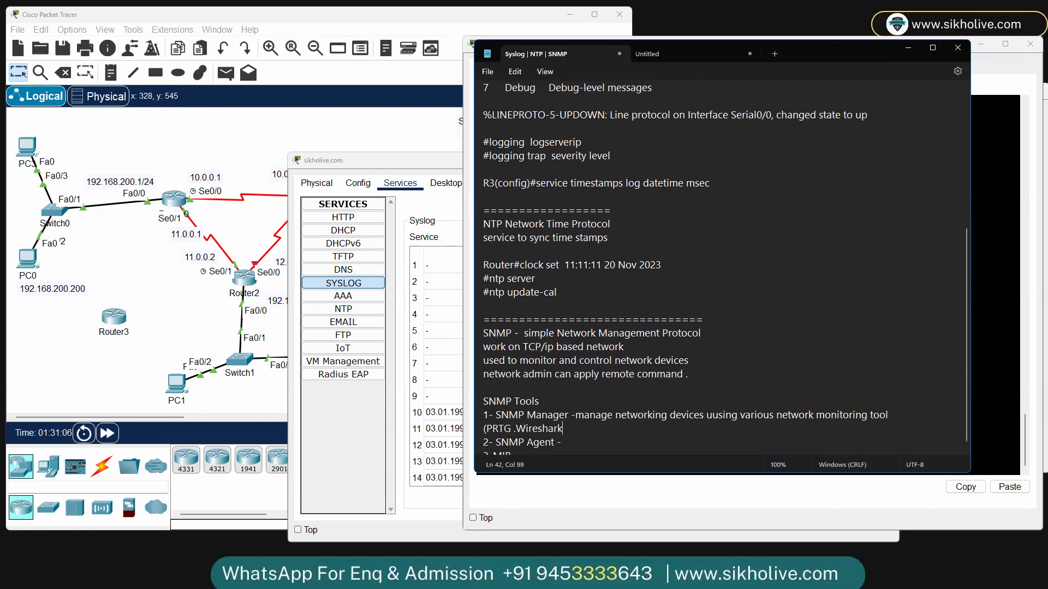
pyautogui.write(' etc')
pyautogui.press('Return')
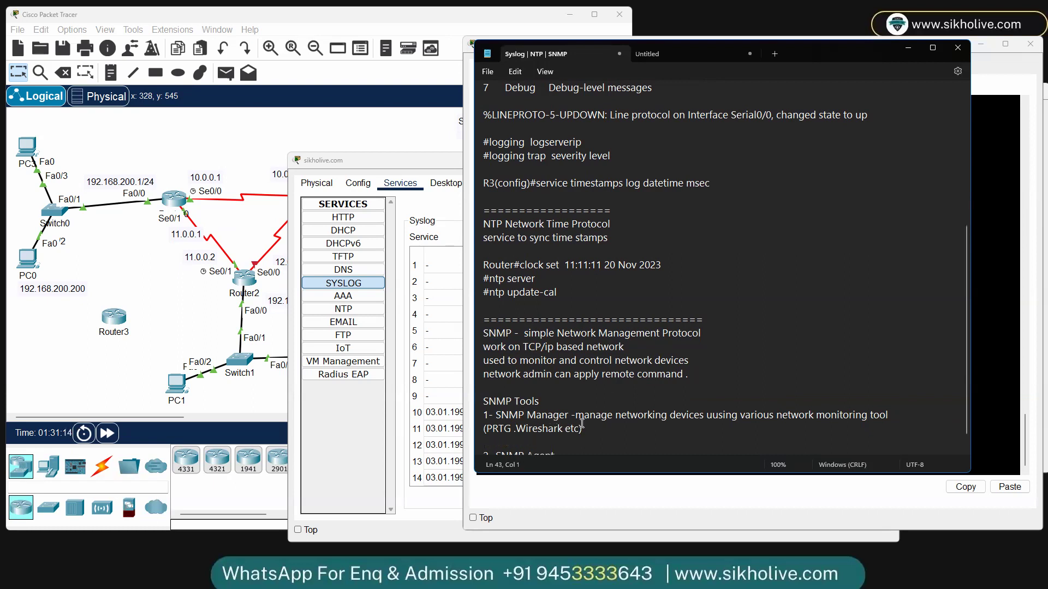
pyautogui.scroll(-1, 587, 424)
pyautogui.click(584, 408)
pyautogui.moveTo(570, 408); pyautogui.dragTo(526, 407)
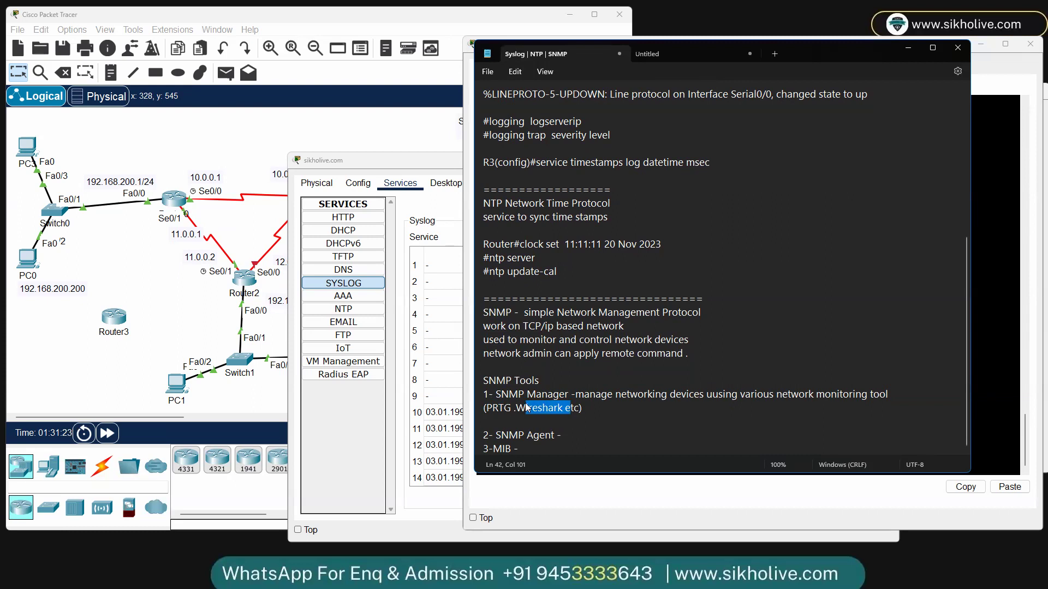
pyautogui.click(580, 408)
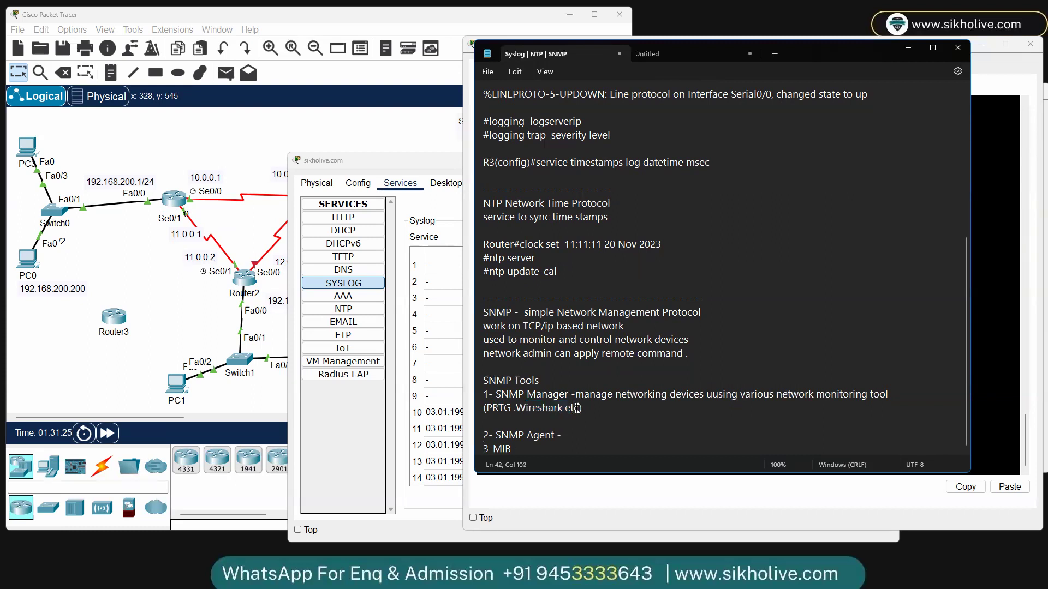
pyautogui.click(517, 409)
pyautogui.moveTo(517, 408); pyautogui.dragTo(583, 415)
pyautogui.click(583, 420)
# Step: Describe SNMP Agent as "Its a software which work in devices. Route software" and leave a blank line below it
pyautogui.click(587, 434)
pyautogui.write('Its a software which ')
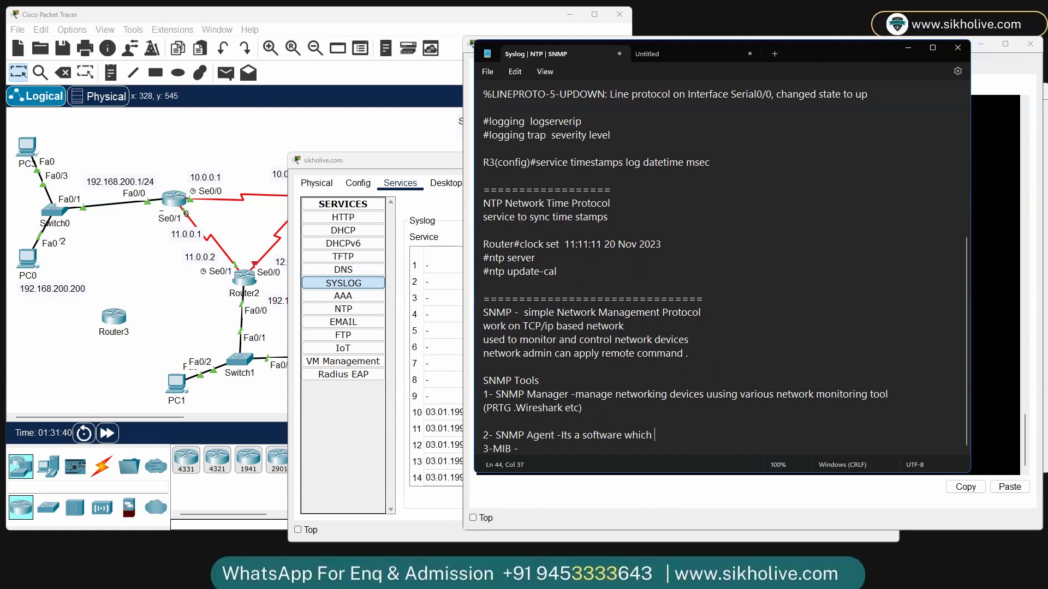
pyautogui.write('work in devices . Route so')
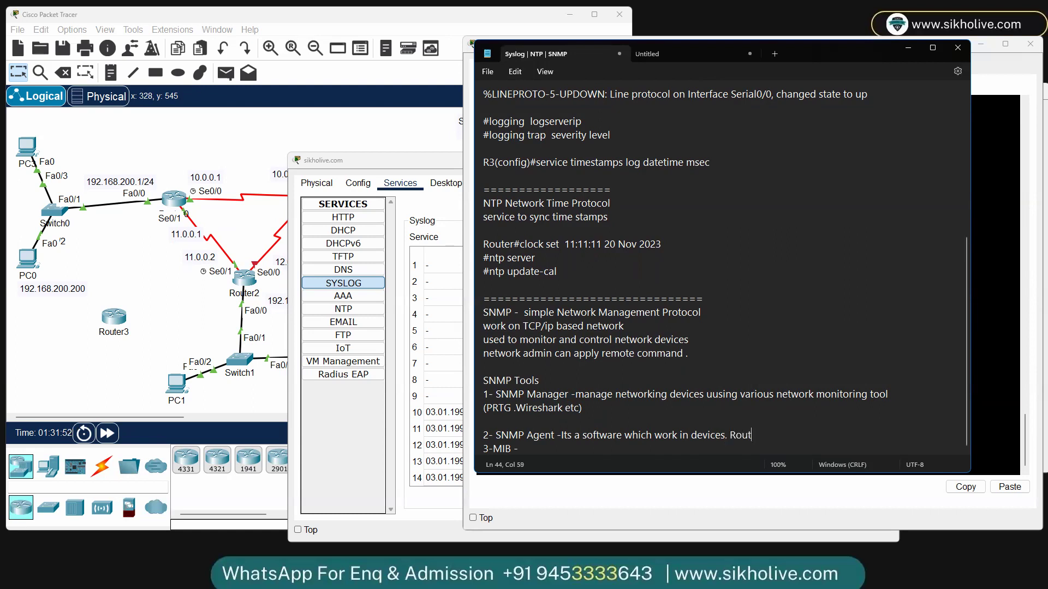
pyautogui.write('ftware')
pyautogui.press('Return')
# Step: Describe MIB as "Management infor base - manage communication b/w agent and manager" in the SNMP Tools list
pyautogui.scroll(-1, 568, 443)
pyautogui.click(536, 449)
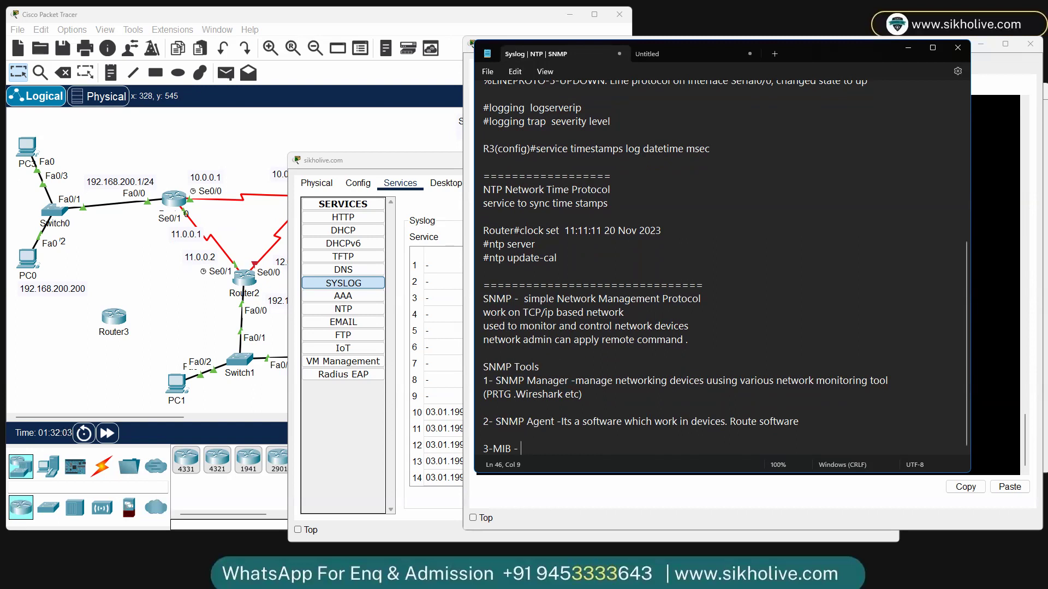
pyautogui.write('Management infor base -')
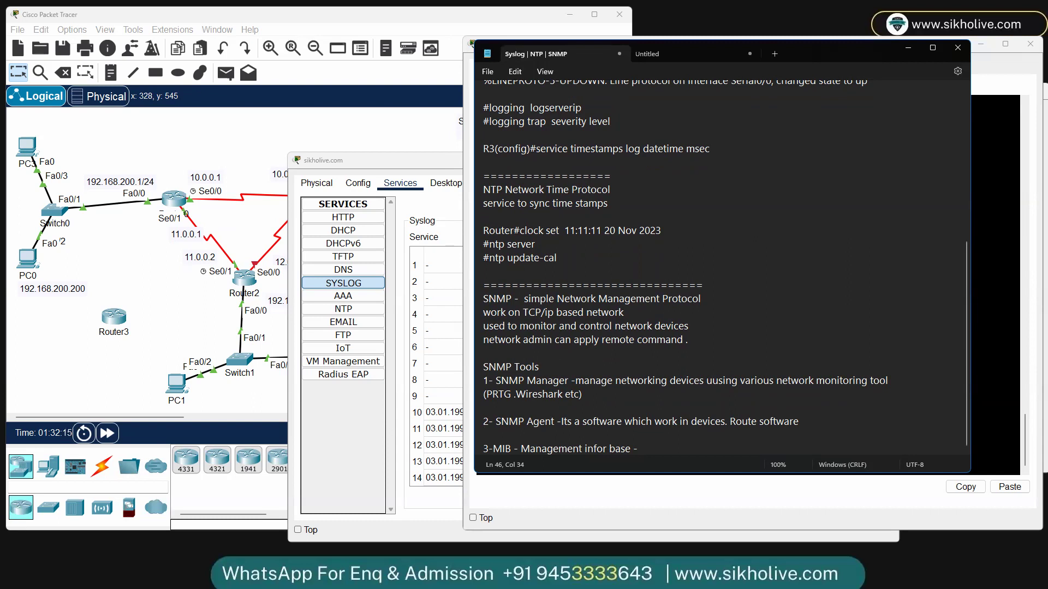
pyautogui.write('manage communication b')
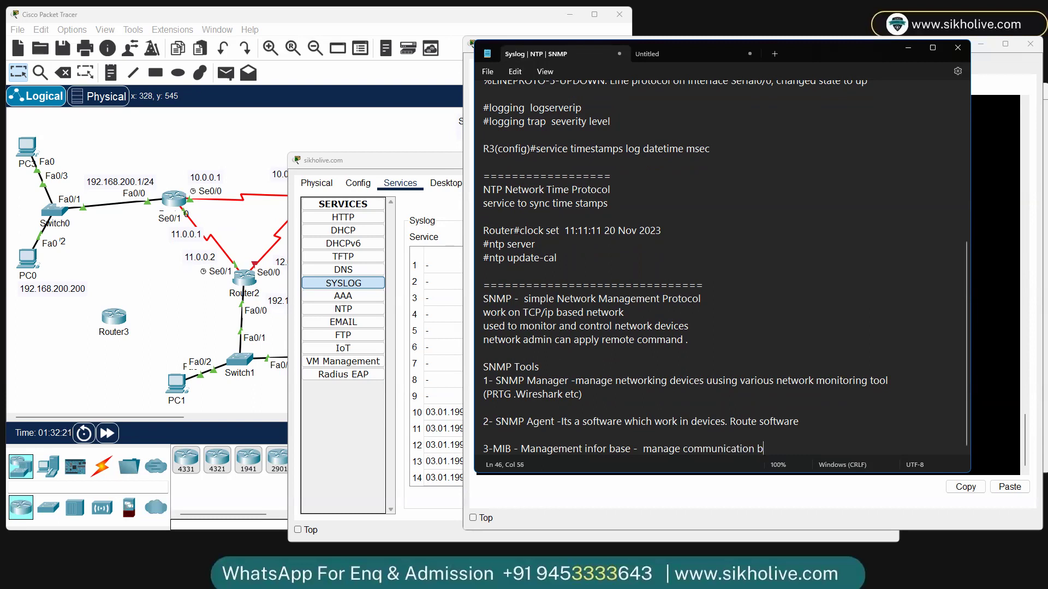
pyautogui.write('/w agent and manager')
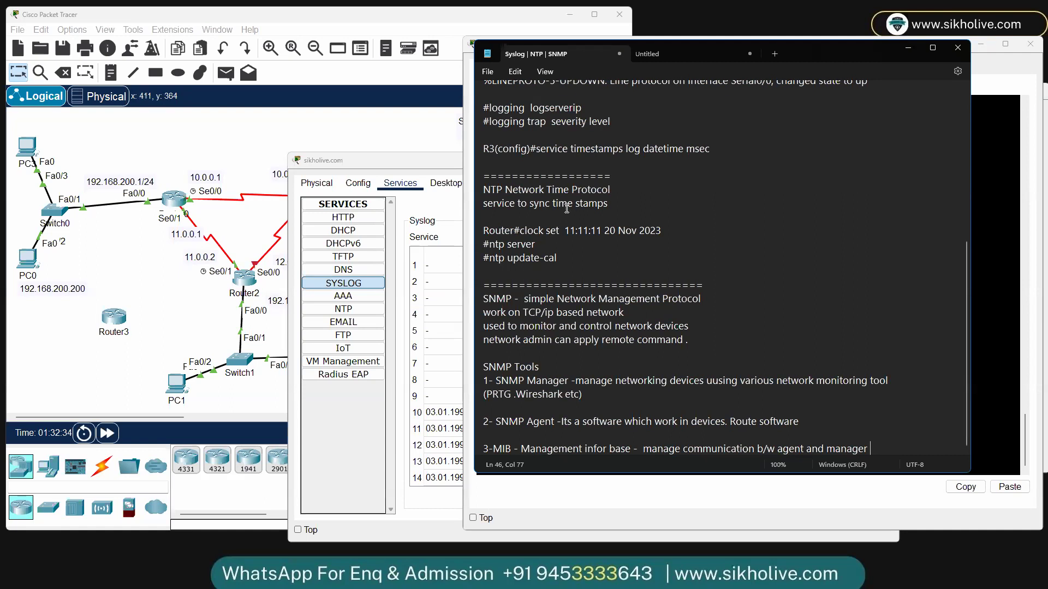
# Step: Close the sikholive.com server window and add five blank lines below the MIB description in the notes
pyautogui.click(344, 409)
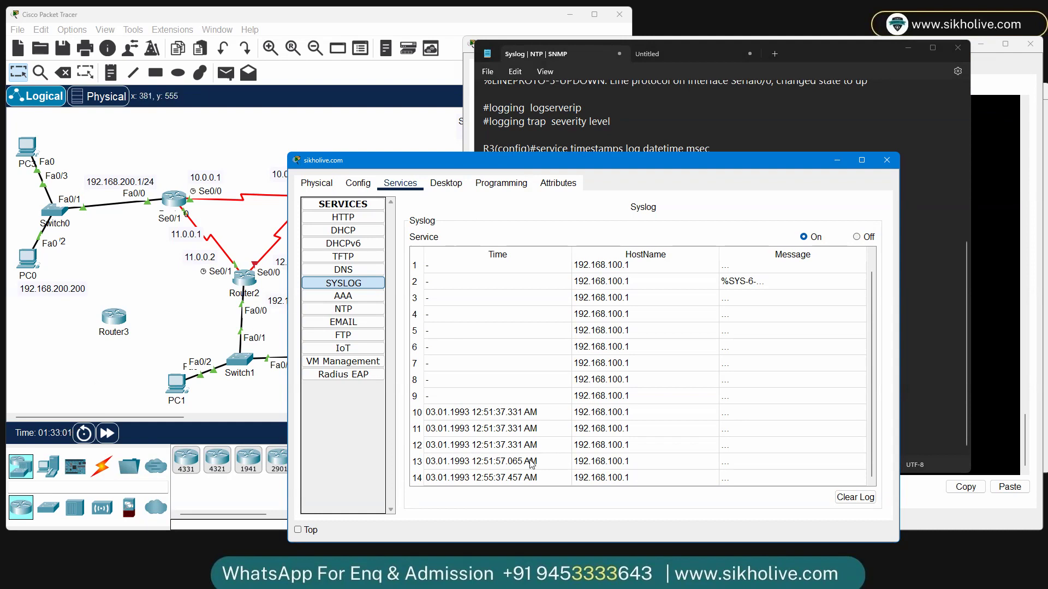
pyautogui.click(888, 160)
pyautogui.click(885, 445)
pyautogui.press('Return')
pyautogui.press('Return')
pyautogui.press('Return')
pyautogui.press('Return')
pyautogui.press('Return')
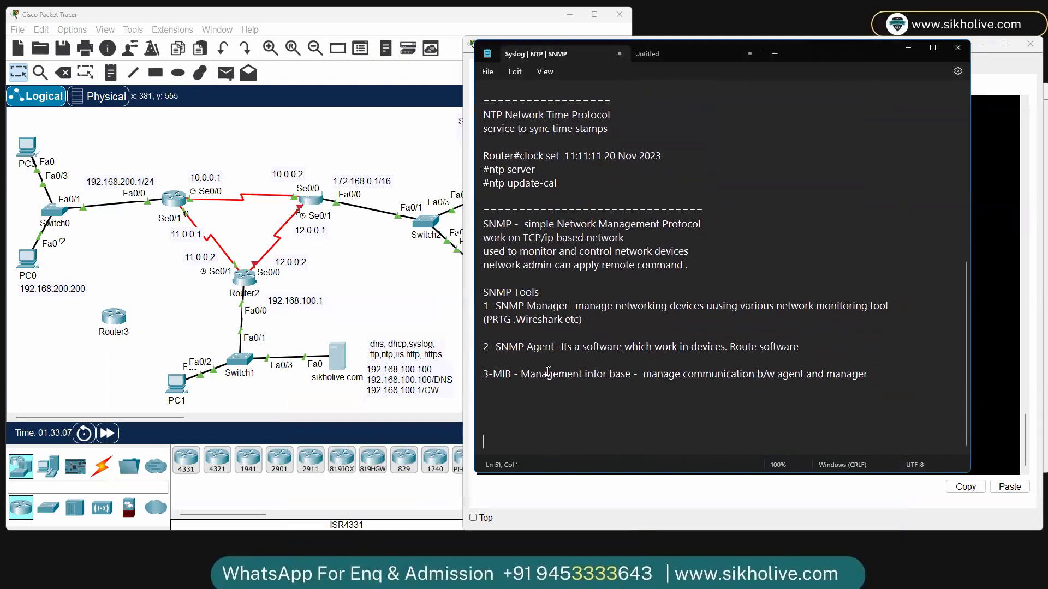
pyautogui.click(503, 394)
# Step: Switch to the Brave browser, open the bookmarked IT trainer's YouTube channel and maximize the browser window
pyautogui.click(990, 75)
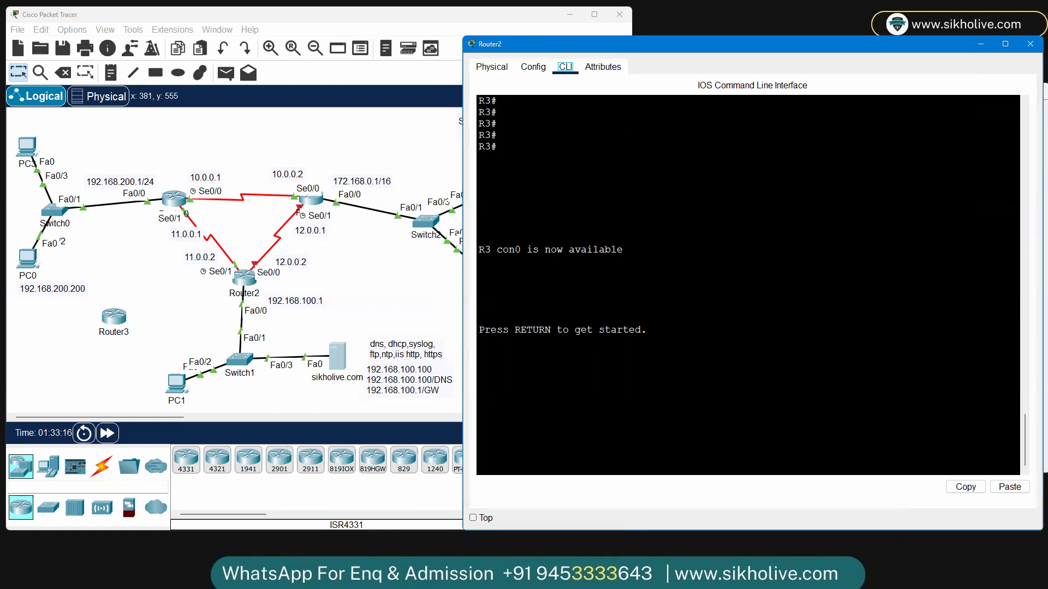
pyautogui.hotkey('alt', 'Tab')
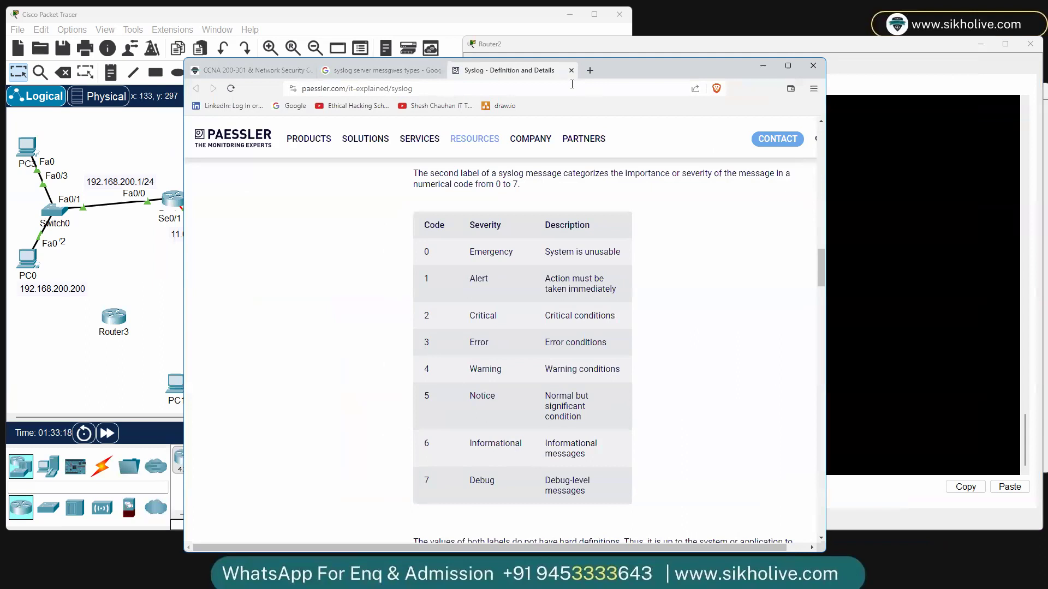
pyautogui.click(435, 105)
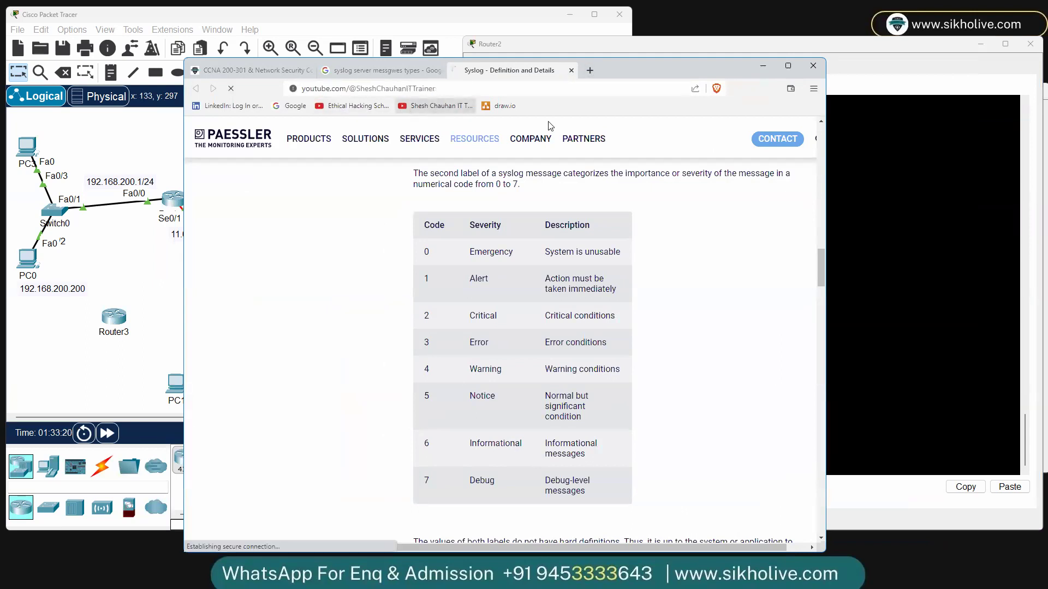
pyautogui.click(788, 65)
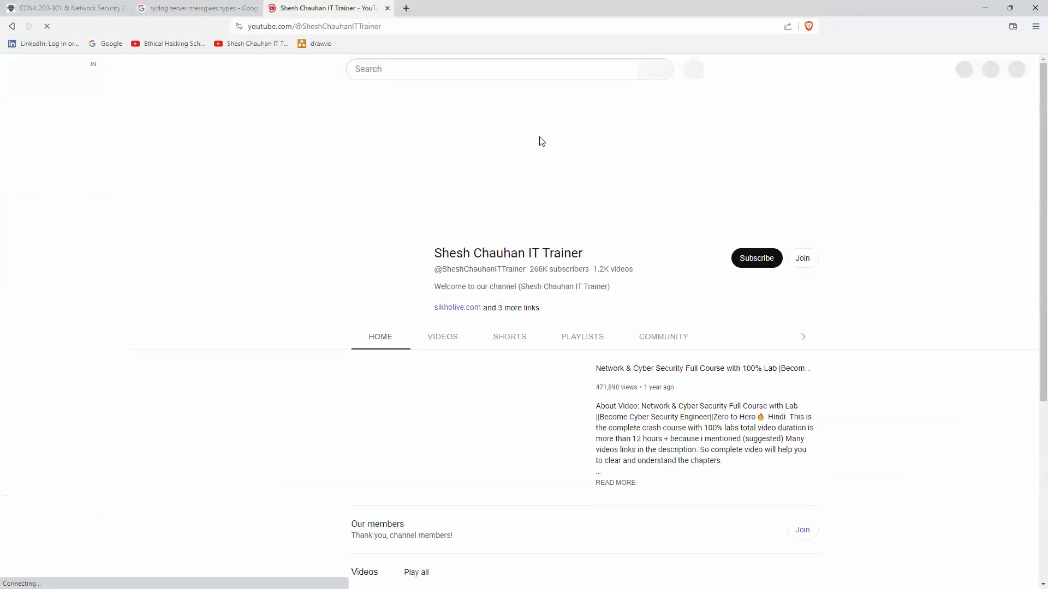
# Step: Browse the channel's videos and search the channel for "prtg"
pyautogui.click(322, 337)
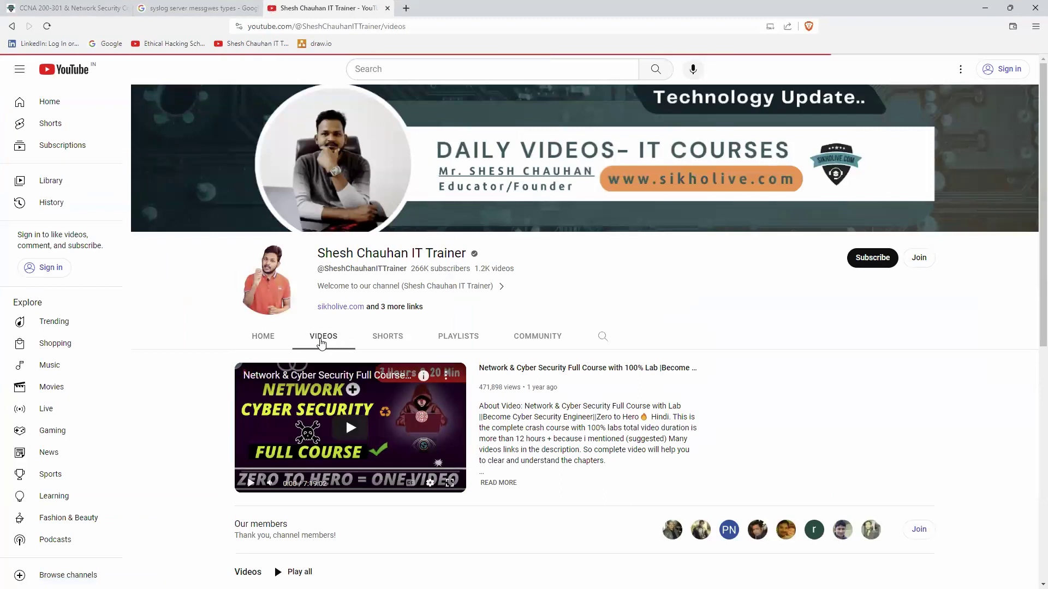
pyautogui.scroll(-2, 457, 334)
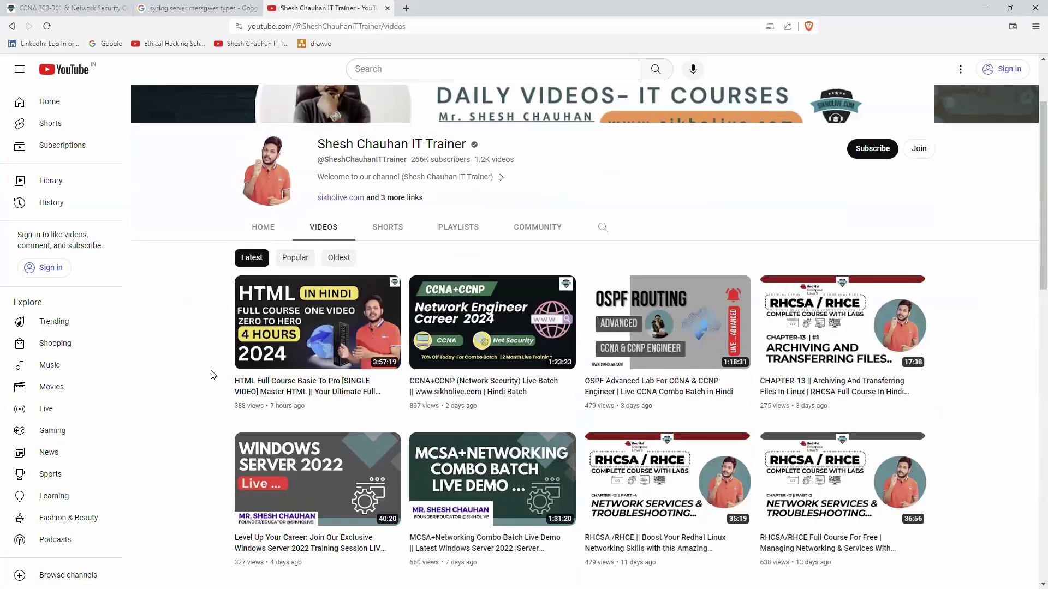
pyautogui.scroll(-5, 458, 334)
pyautogui.scroll(7, 457, 334)
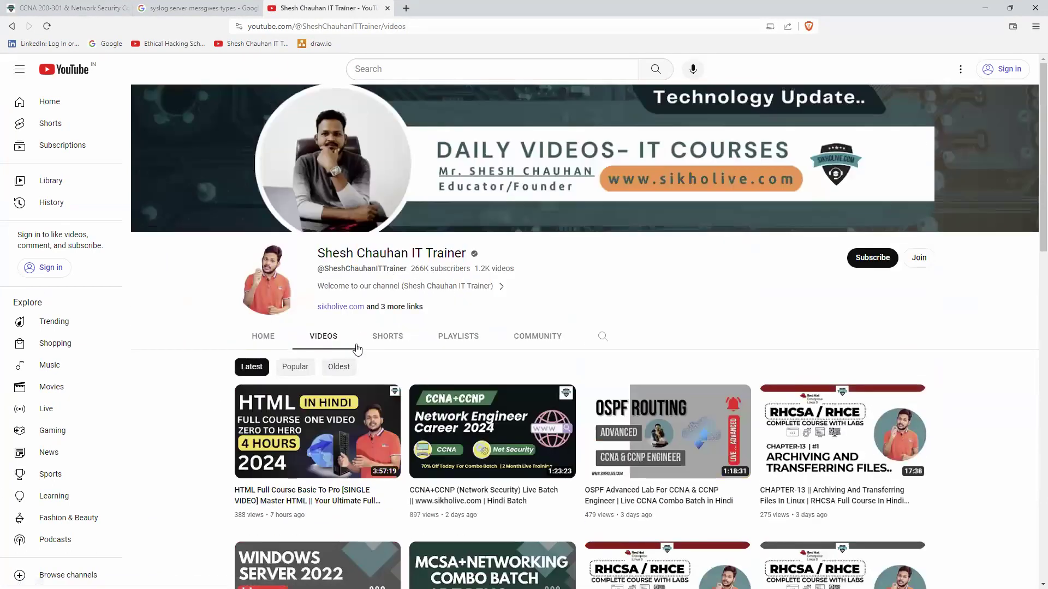
pyautogui.click(603, 336)
pyautogui.write('prtg')
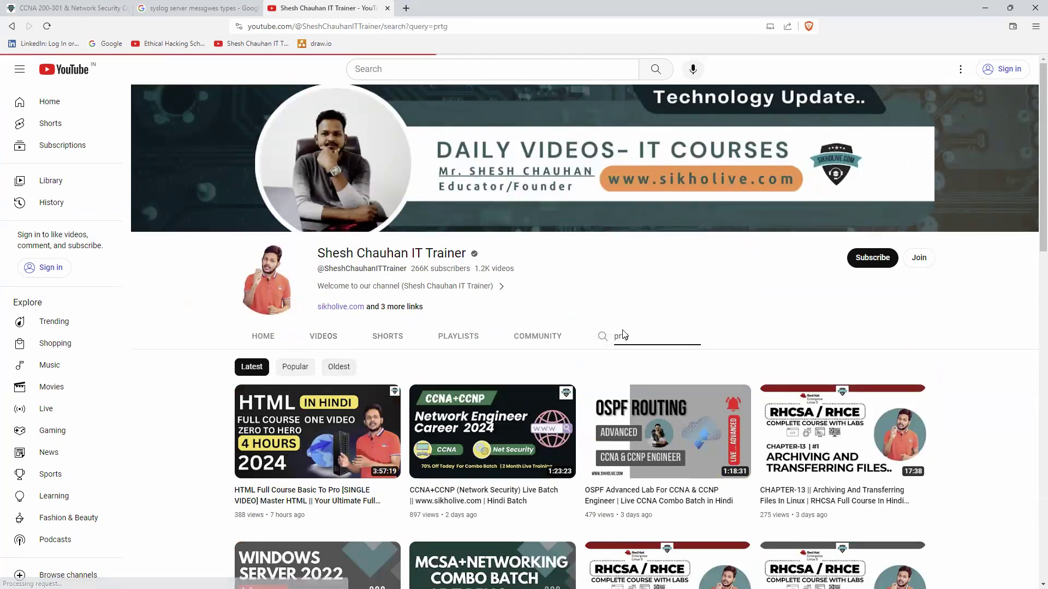
pyautogui.press('Return')
# Step: Review the PRTG search results and open "How to check log details reports and Live devices health using PRTG Network monitoring"
pyautogui.scroll(-3, 376, 416)
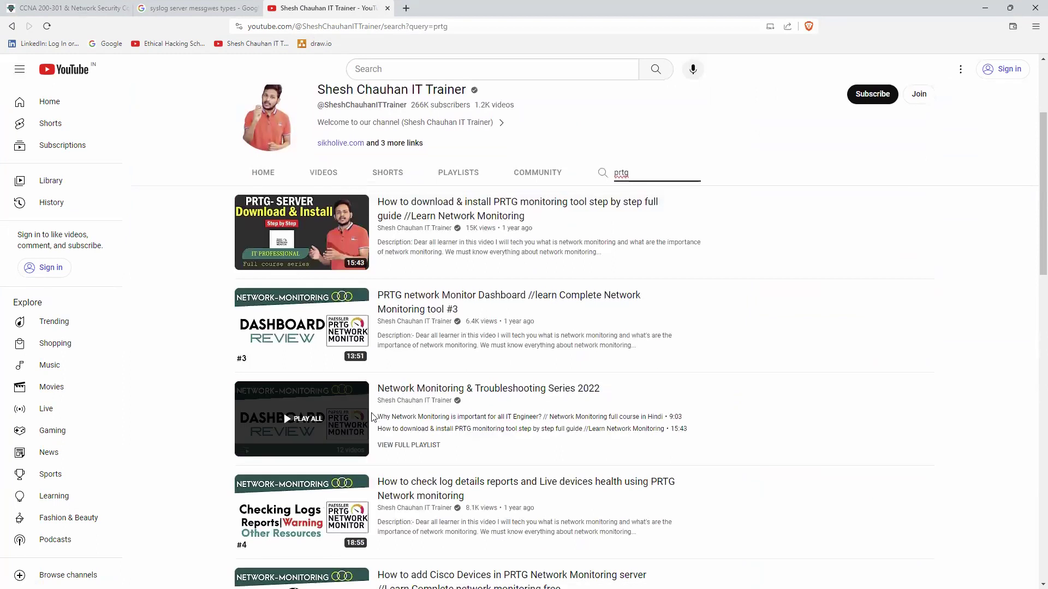
pyautogui.scroll(-7, 375, 417)
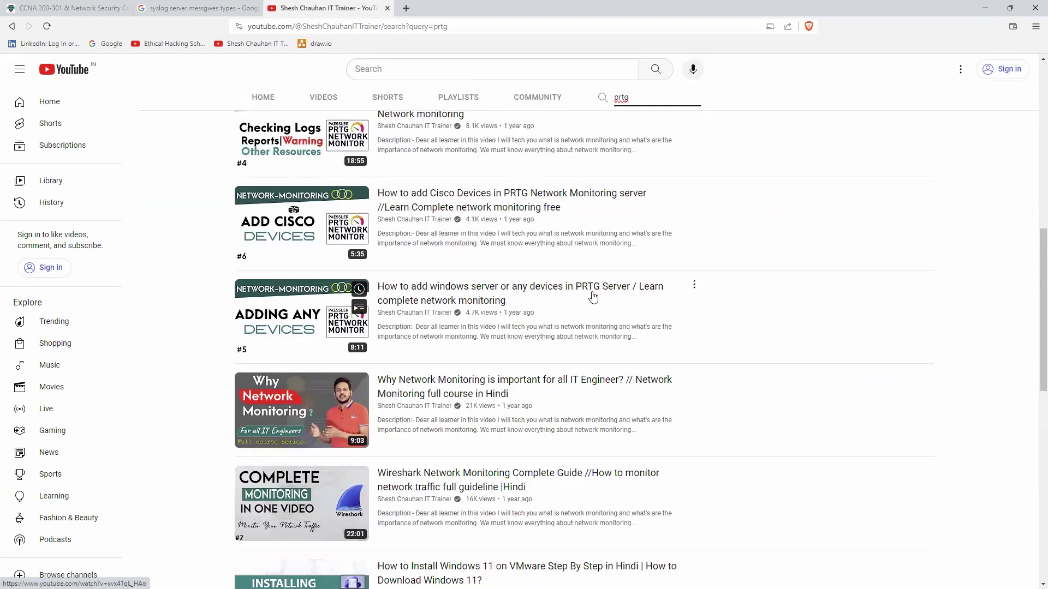
pyautogui.scroll(-2, 494, 314)
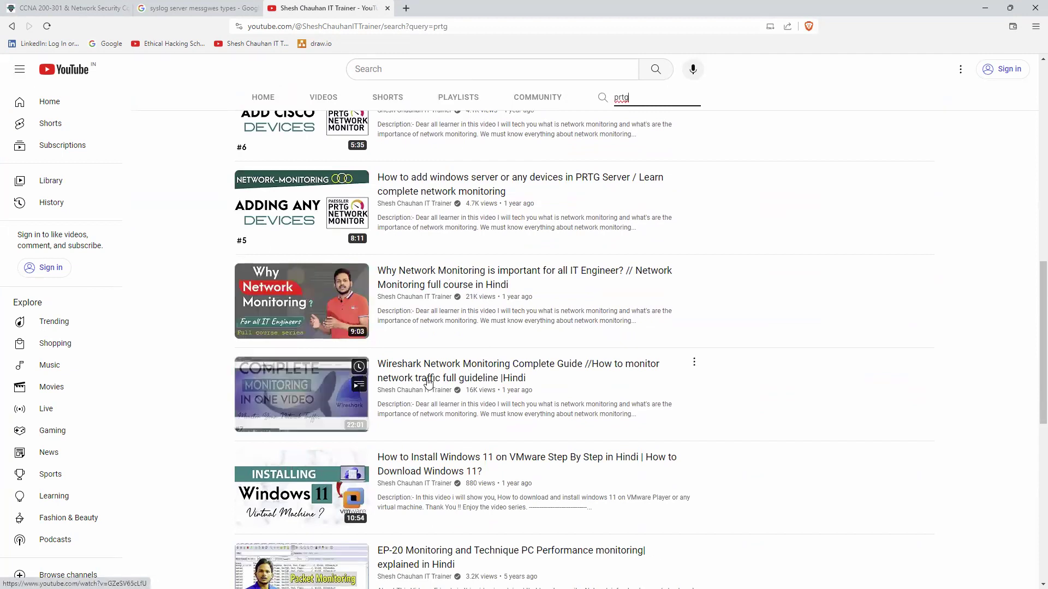
pyautogui.scroll(-2, 420, 393)
pyautogui.scroll(4, 423, 394)
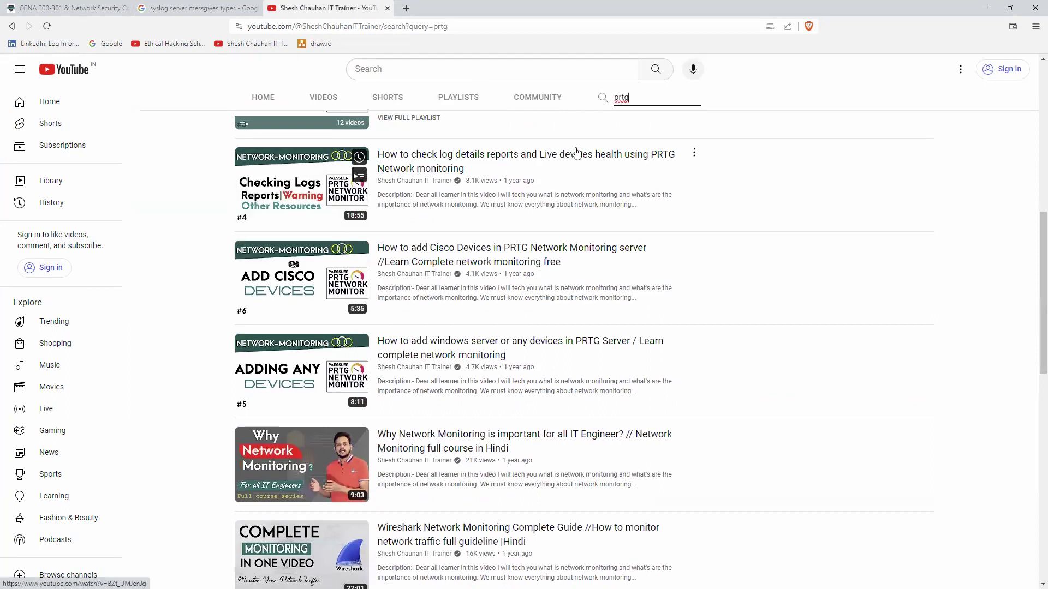
pyautogui.click(429, 158)
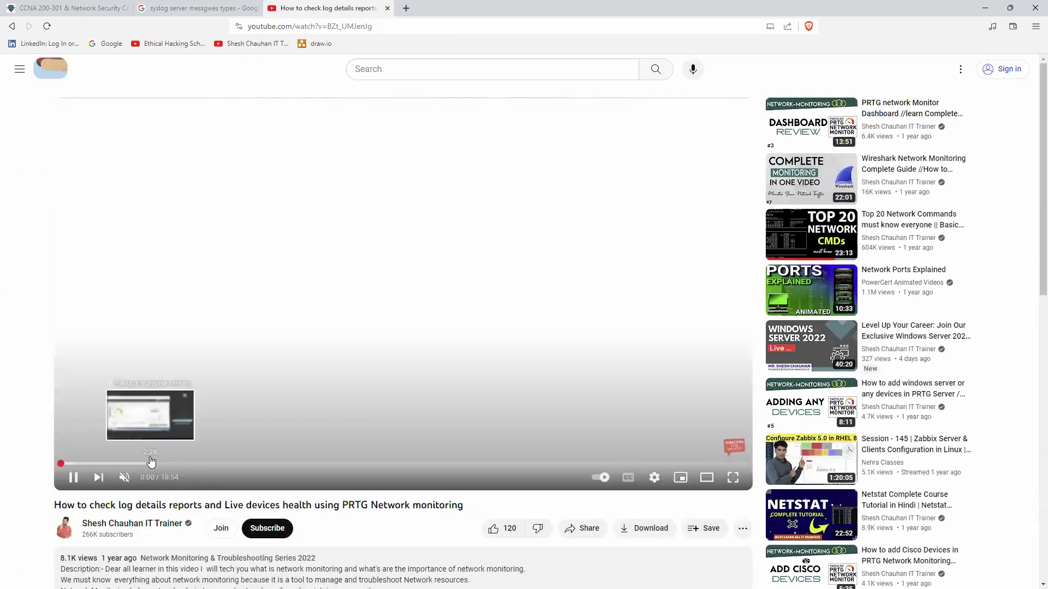
# Step: Skip the PRTG video to about 2:45, change its playback quality and show it in full screen
pyautogui.click(160, 463)
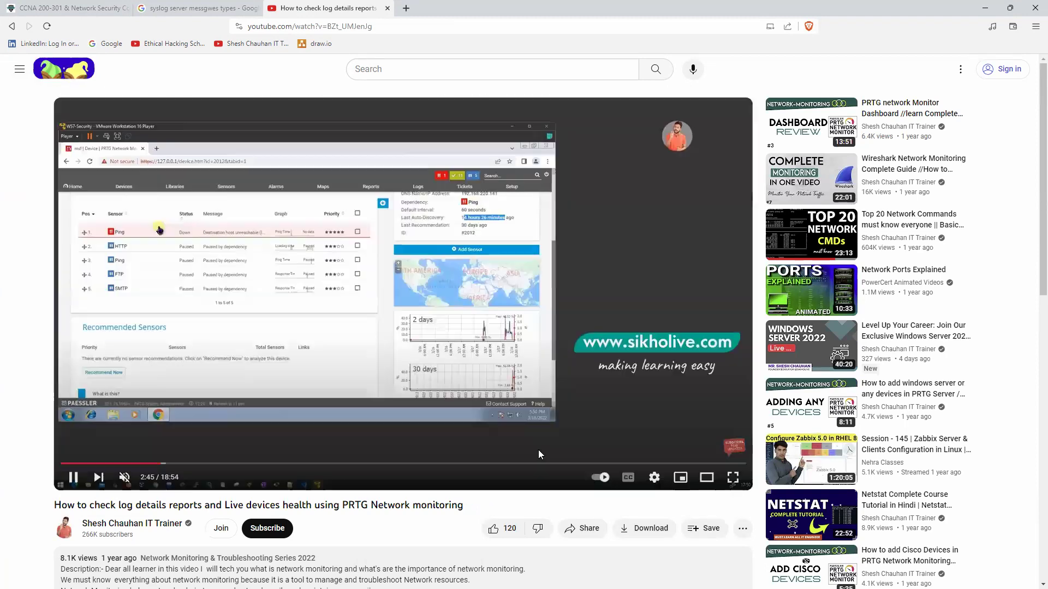
pyautogui.click(655, 478)
pyautogui.click(663, 443)
pyautogui.click(638, 310)
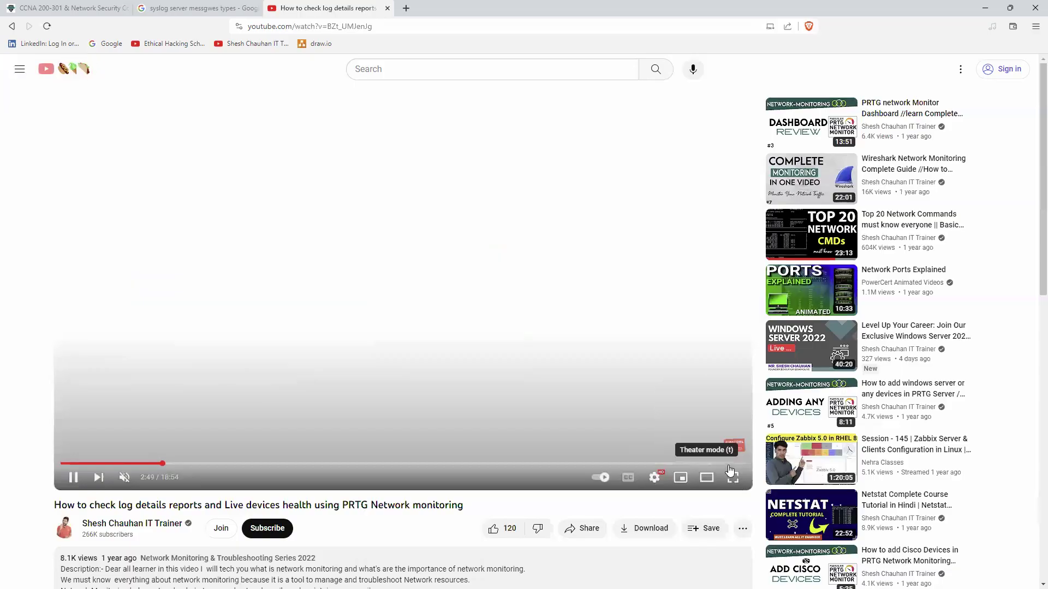
pyautogui.scroll(-1, 638, 310)
pyautogui.doubleClick(288, 307)
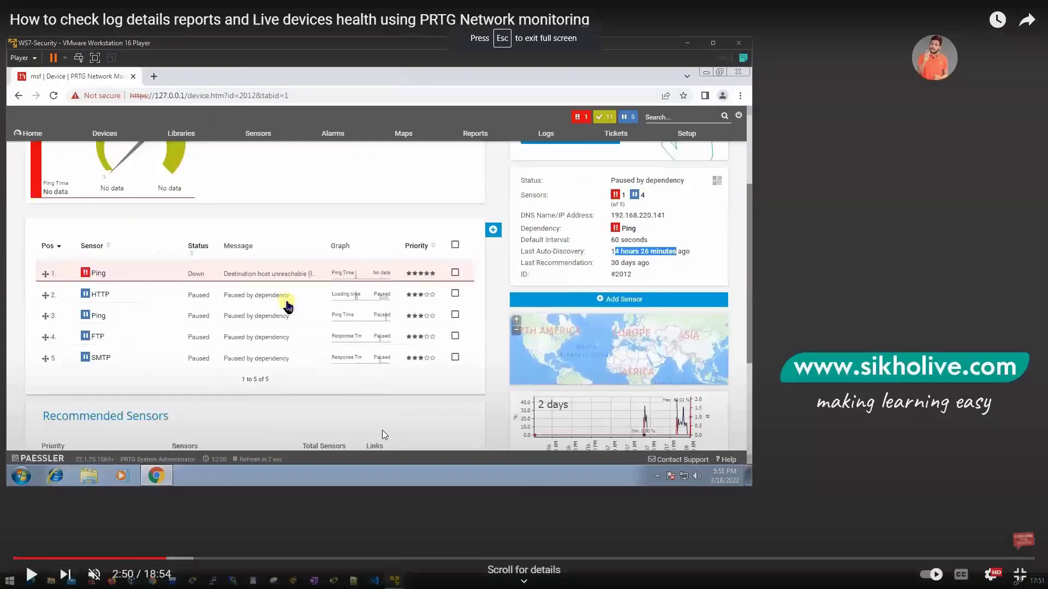
# Step: Skip forward through the PRTG video to about 4:08 to examine how device health is monitored
pyautogui.press('Right')
pyautogui.press('Right')
pyautogui.press('Right')
pyautogui.press('Right')
pyautogui.press('Right')
pyautogui.press('Right')
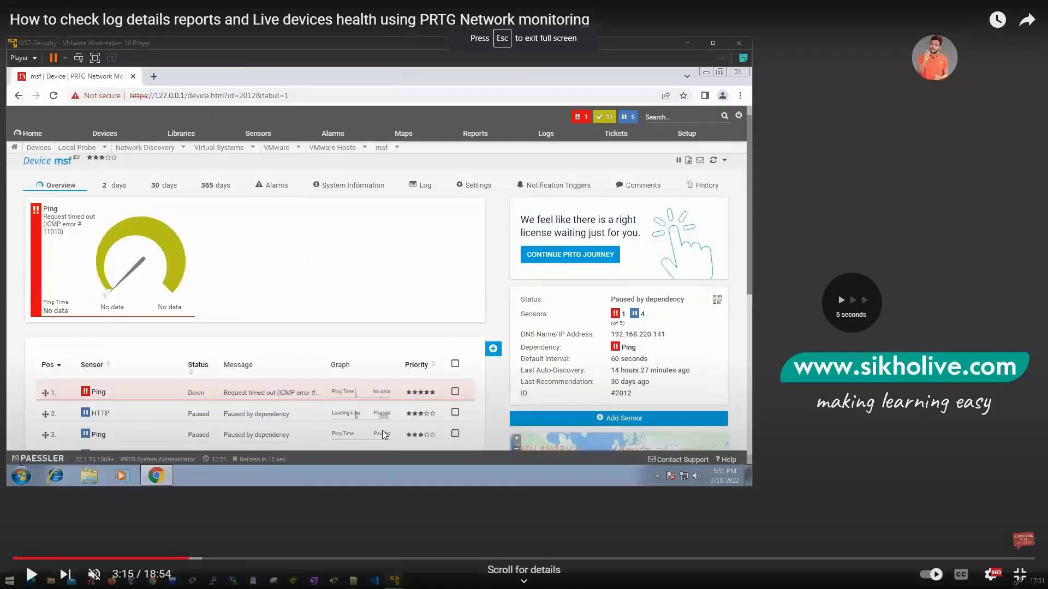
pyautogui.press('Right')
pyautogui.click(223, 558)
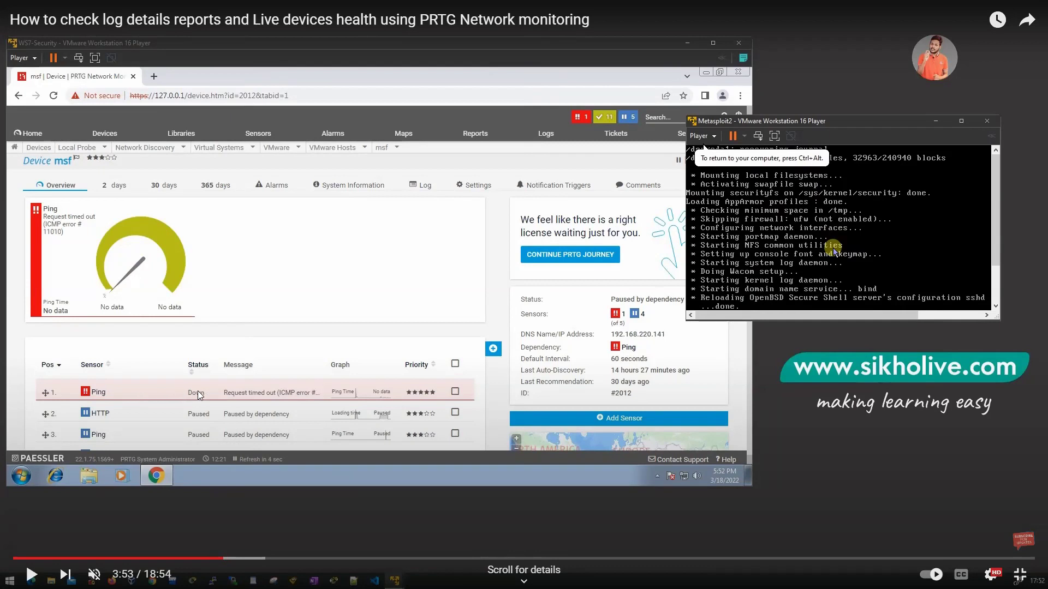
pyautogui.press('Right')
pyautogui.press('Right')
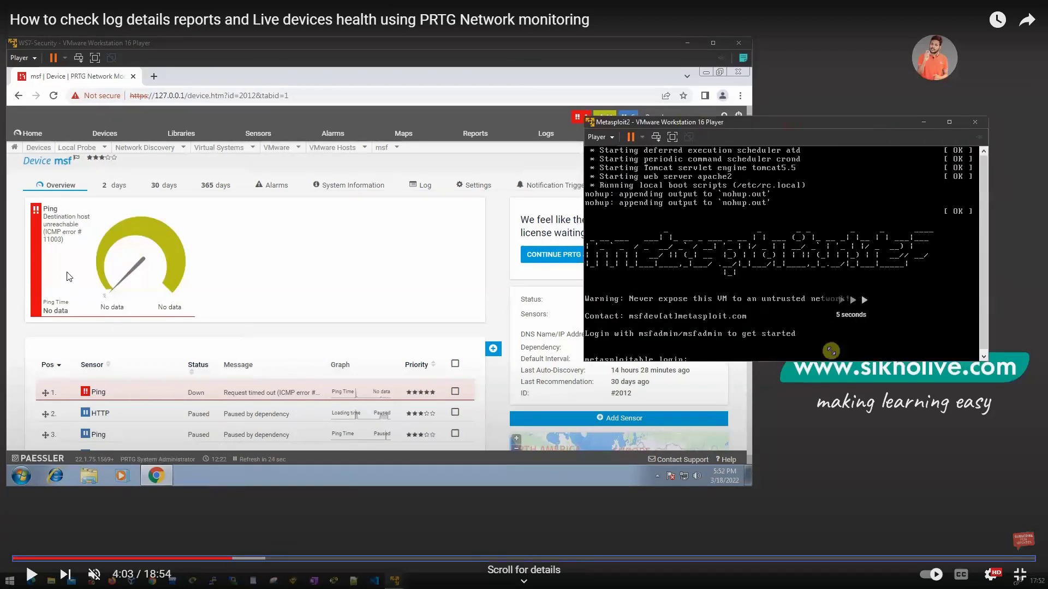
pyautogui.press('Right')
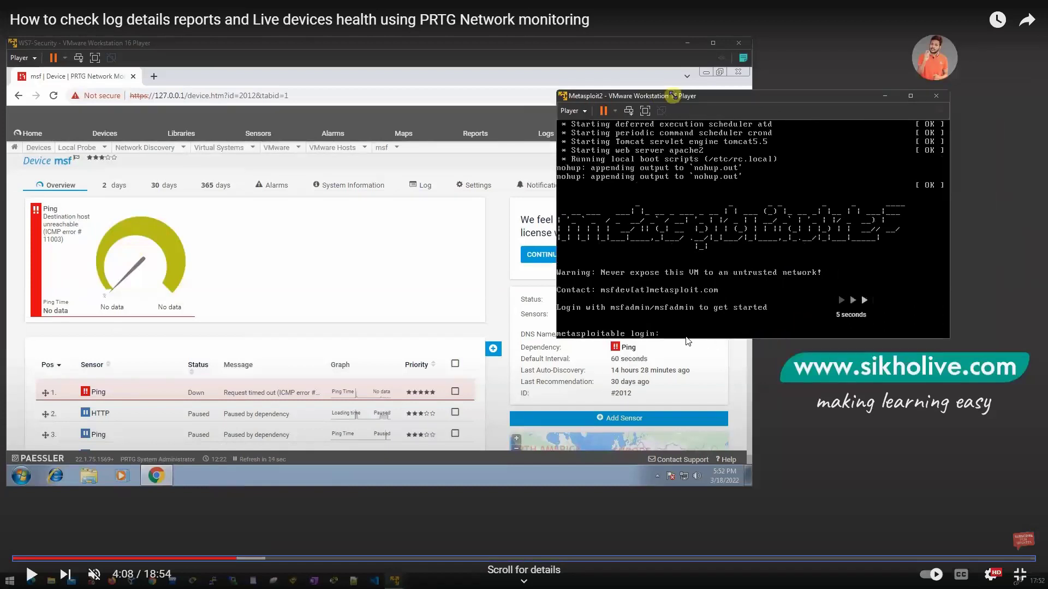
# Step: Skip forward through the PRTG video to about 4:58 to examine the msf device's Ping sensor status
pyautogui.press('Right')
pyautogui.press('Right')
pyautogui.press('Right')
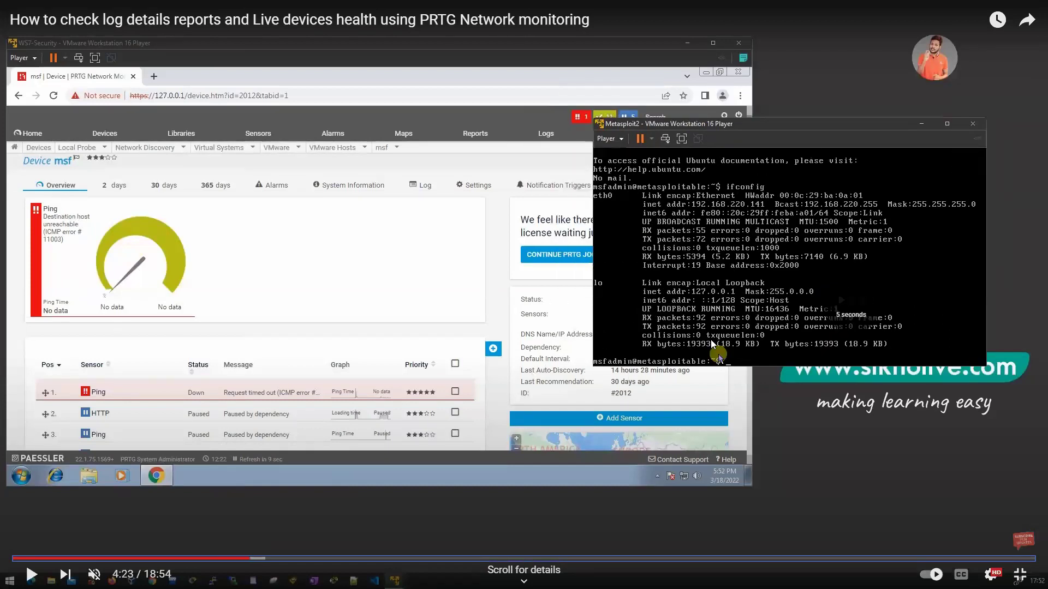
pyautogui.press('Right')
pyautogui.press('Right')
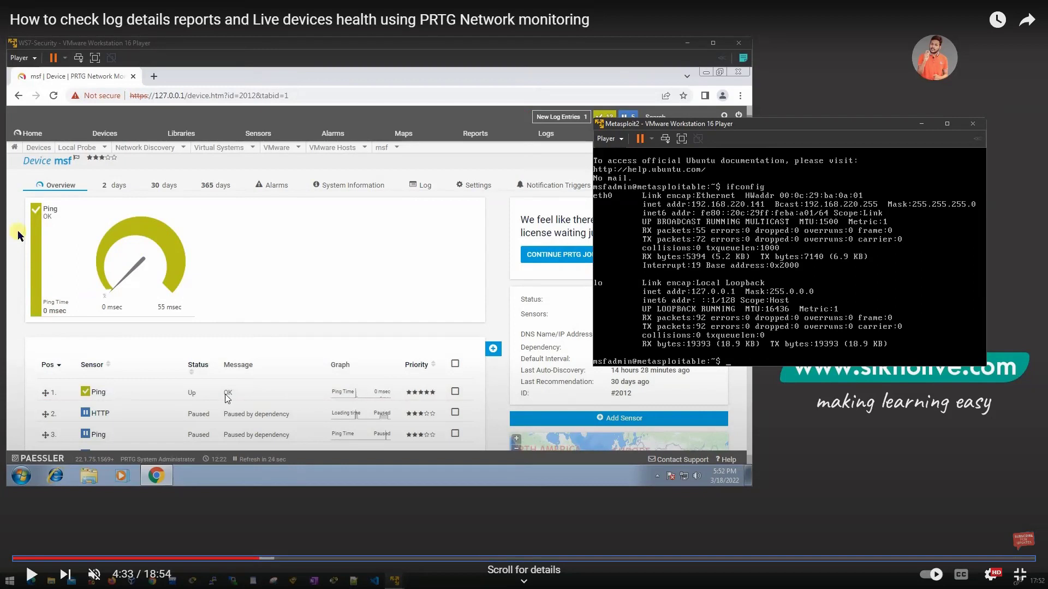
pyautogui.press('Right')
pyautogui.press('Right')
pyautogui.press('Right')
pyautogui.press('Right')
pyautogui.press('Right')
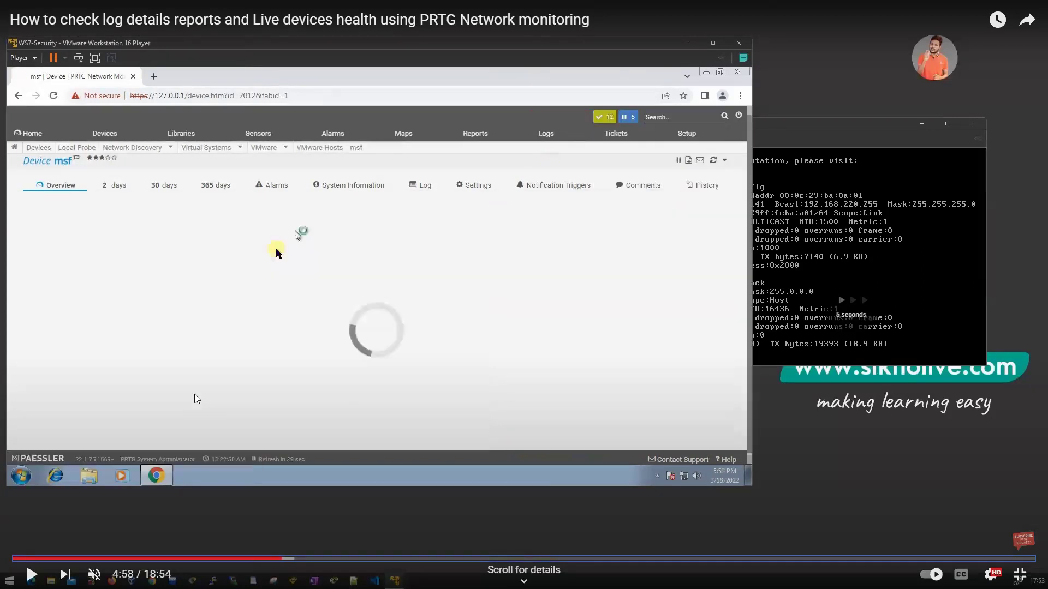
# Step: Skip forward through the PRTG video to about 5:58 to examine the msf device's list of sensors
pyautogui.press('Right')
pyautogui.press('Right')
pyautogui.press('Right')
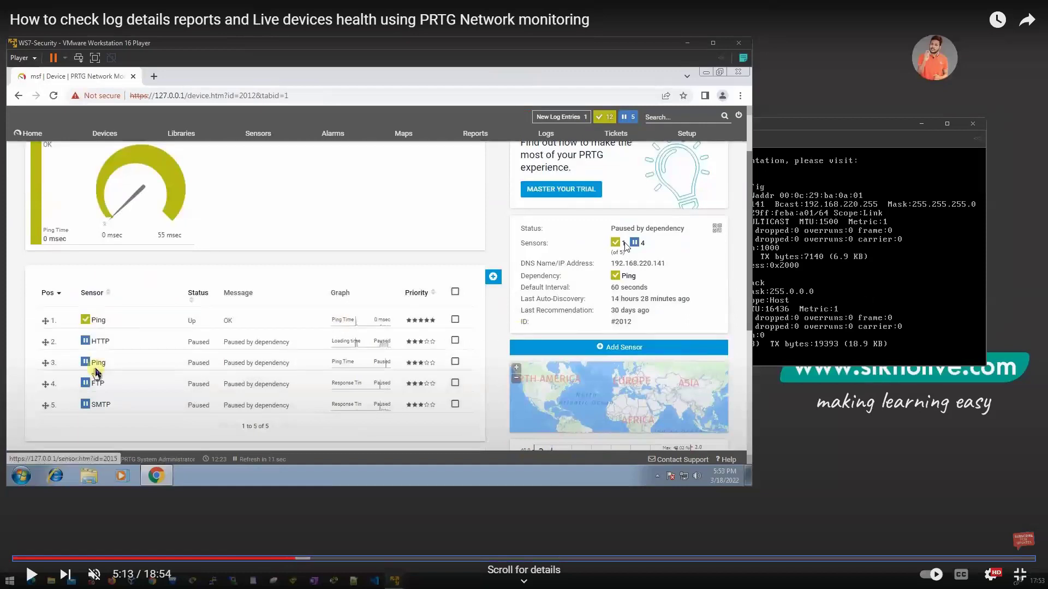
pyautogui.press('Right')
pyautogui.press('Right')
pyautogui.press('Right')
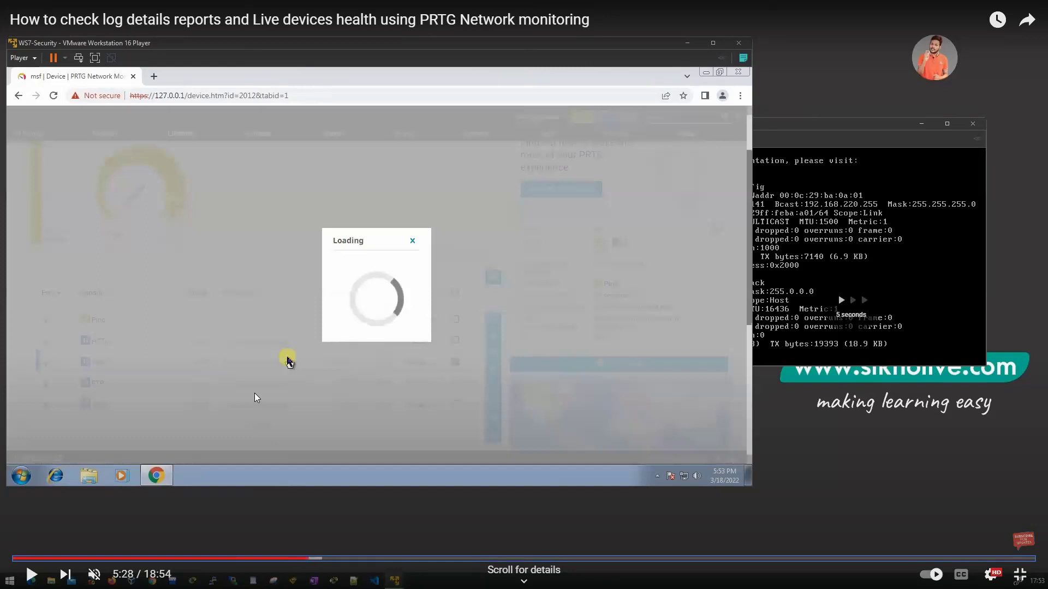
pyautogui.press('Right')
pyautogui.press('Right')
pyautogui.press('Right')
pyautogui.press('Right')
pyautogui.press('Right')
pyautogui.press('Right')
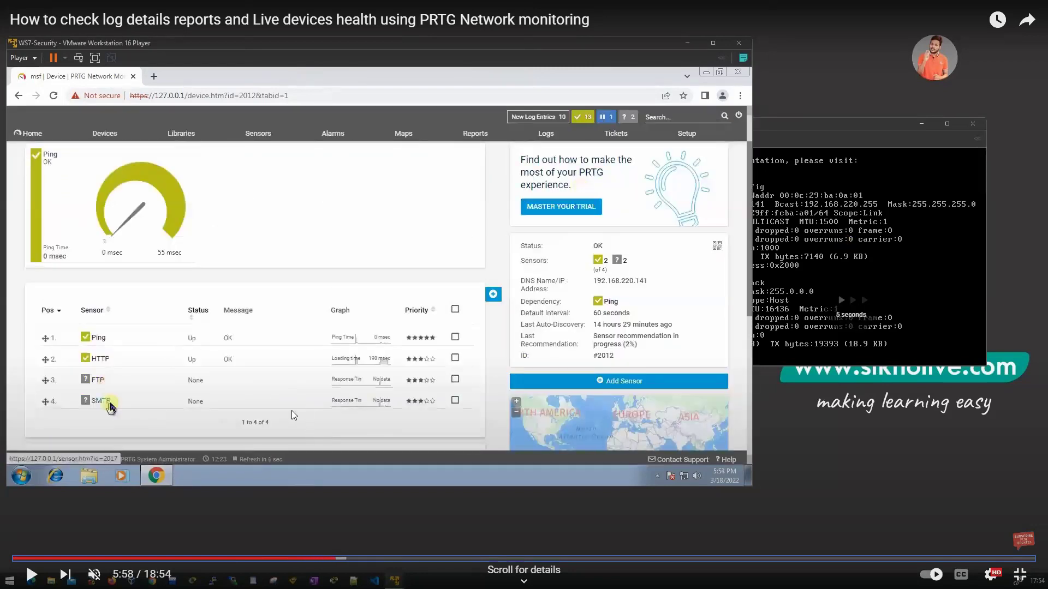
# Step: Move through the PRTG video past the 6:23 mark and settle at about 10:08 to examine the paused sensors
pyautogui.click(365, 559)
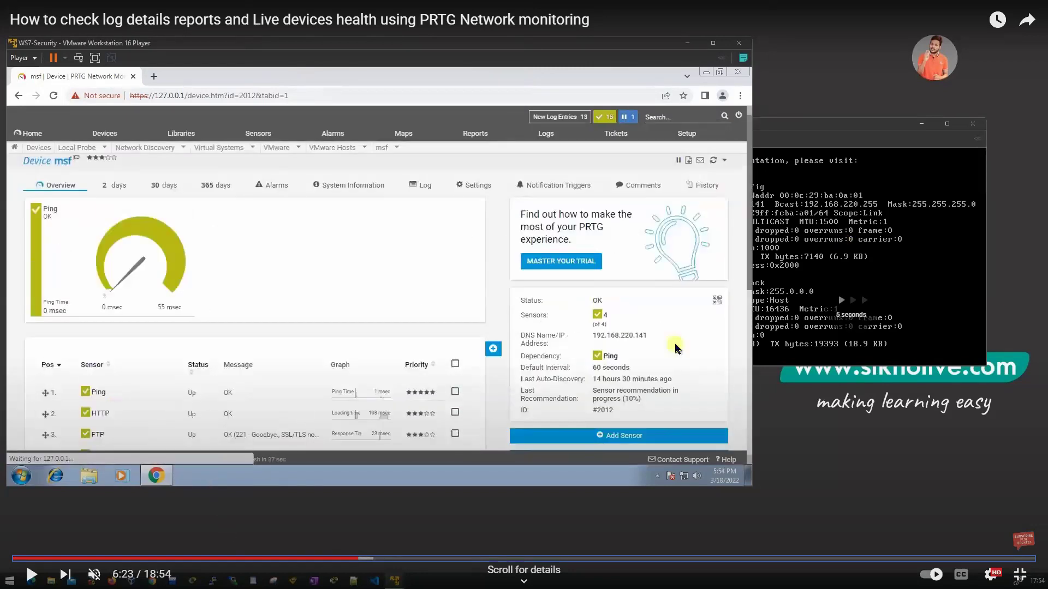
pyautogui.click(431, 558)
pyautogui.click(597, 559)
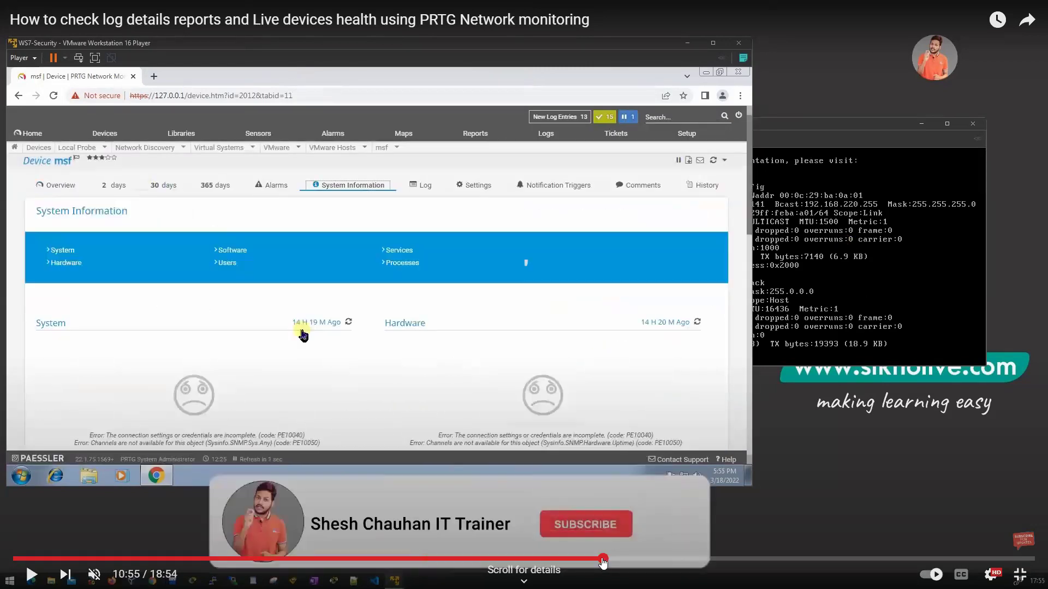
pyautogui.press('Right')
pyautogui.press('Right')
pyautogui.press('Right')
pyautogui.press('Right')
pyautogui.press('Right')
pyautogui.click(561, 558)
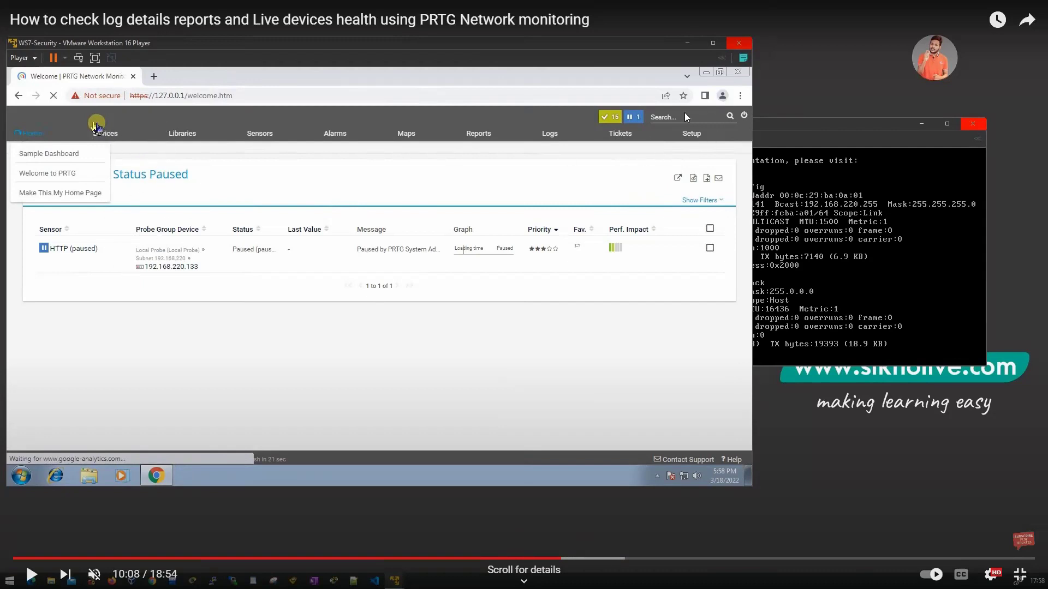
# Step: Advance the PRTG video to about 12:10 to examine the device tree and the Core Health sensor, and pause it
pyautogui.press('Right')
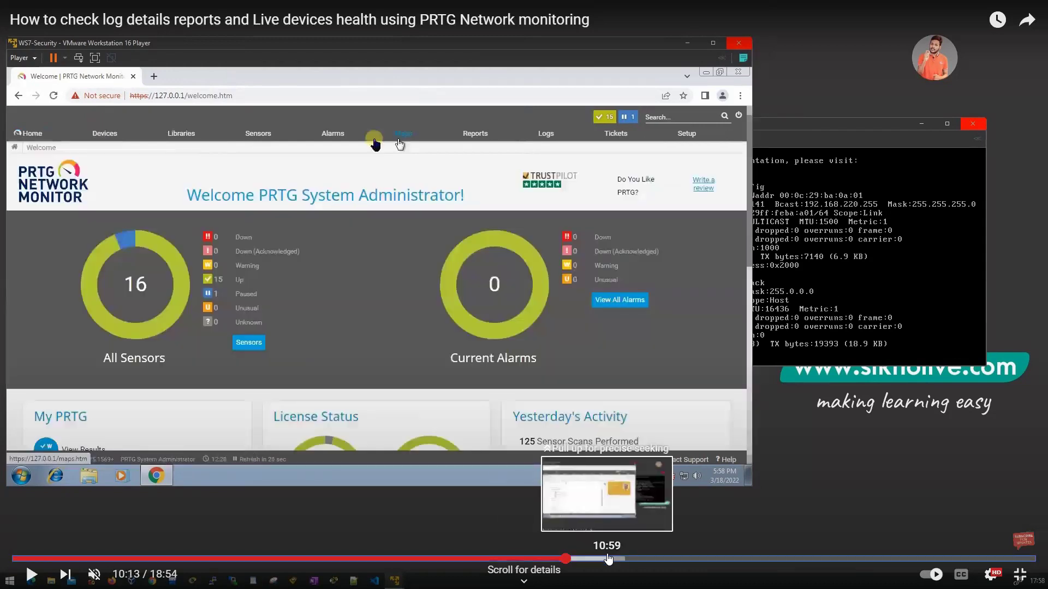
pyautogui.click(608, 559)
pyautogui.click(628, 558)
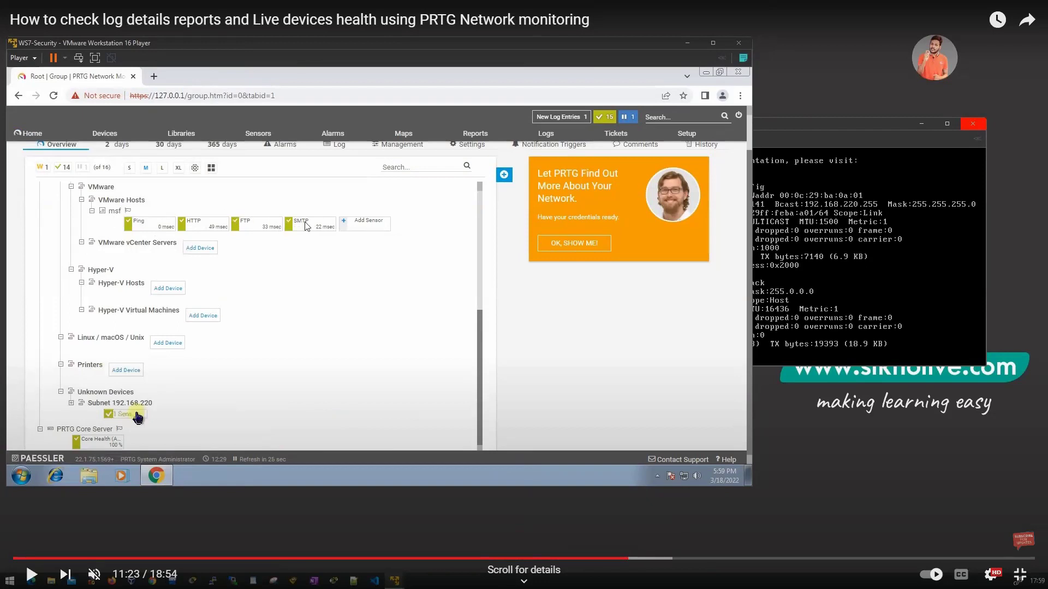
pyautogui.click(370, 231)
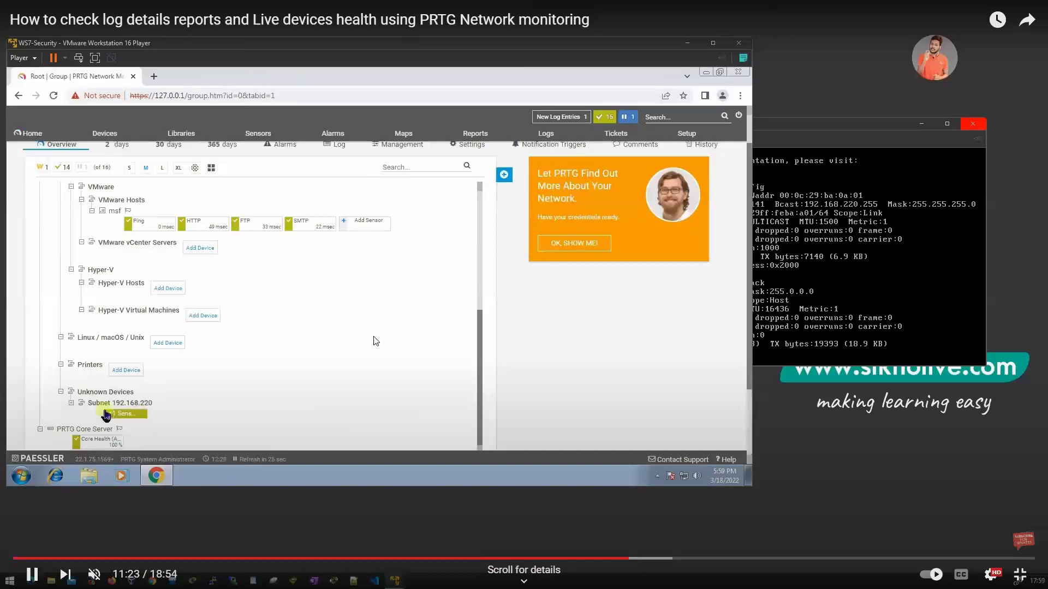
pyautogui.click(654, 558)
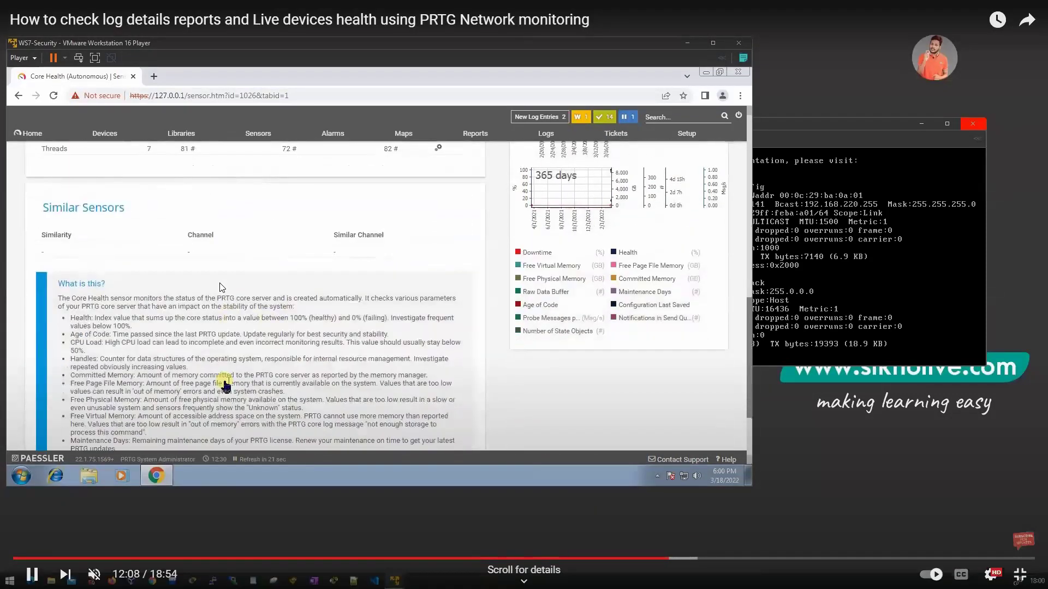
pyautogui.click(224, 281)
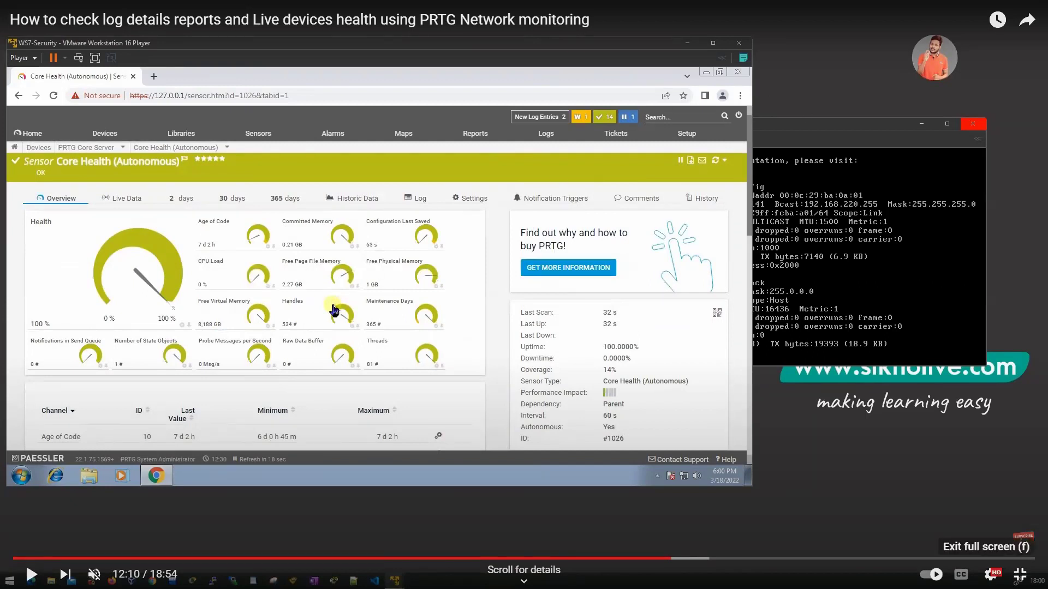
# Step: Leave full screen, close the PRTG video and minimize the browser to return to the Packet Tracer topology
pyautogui.click(1019, 574)
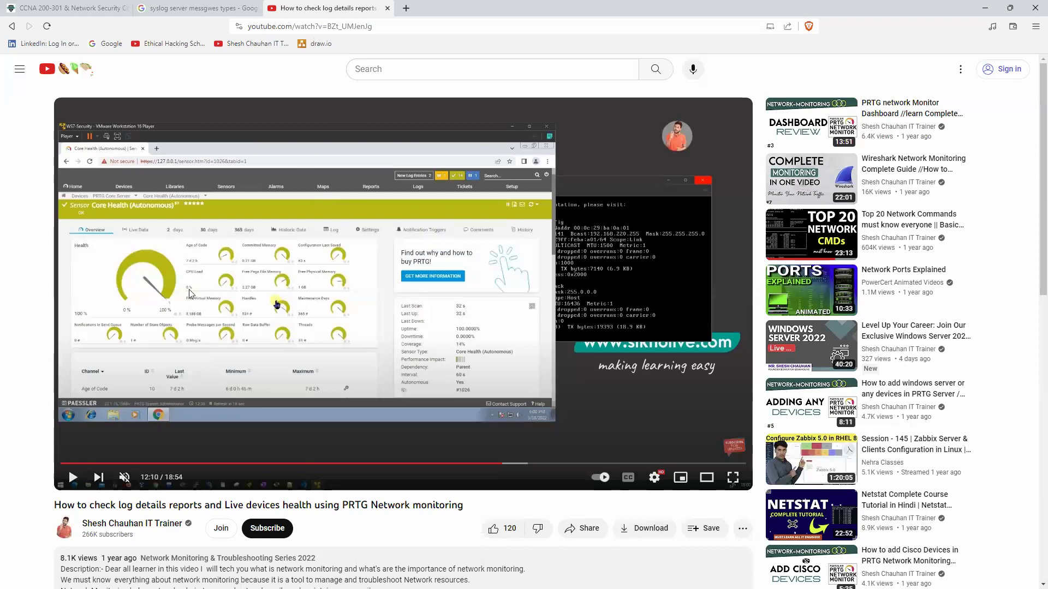
pyautogui.click(388, 8)
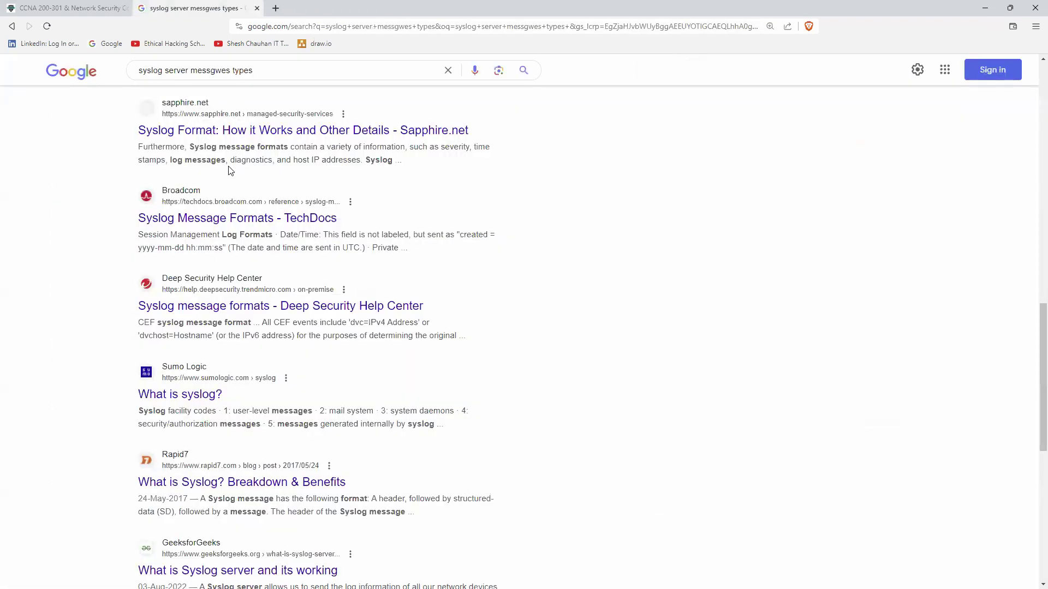
pyautogui.click(1036, 8)
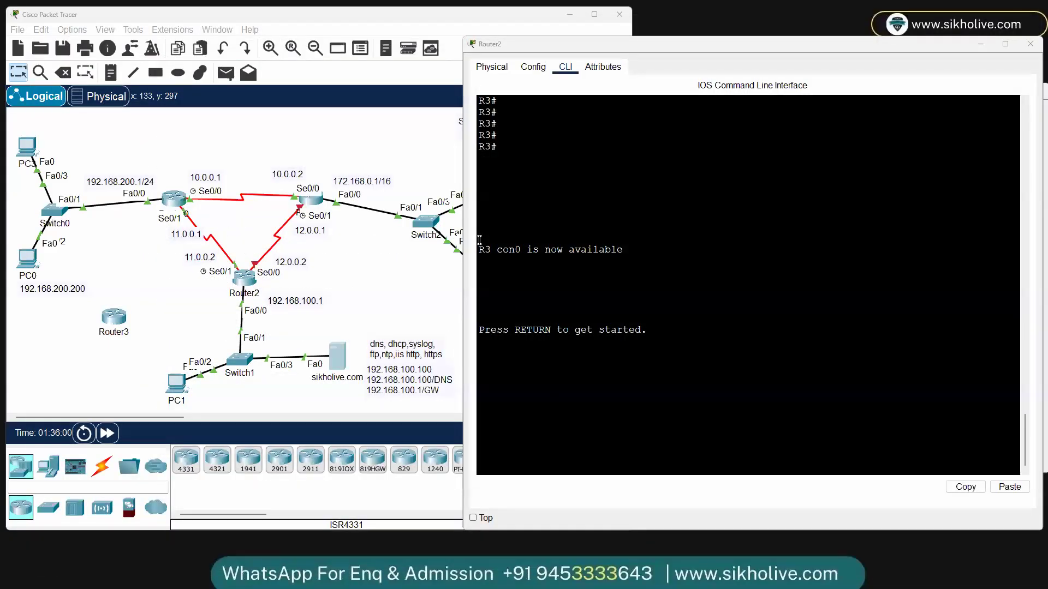
# Step: Wake the R3 console on Router2 and enter privileged EXEC mode with en
pyautogui.click(521, 395)
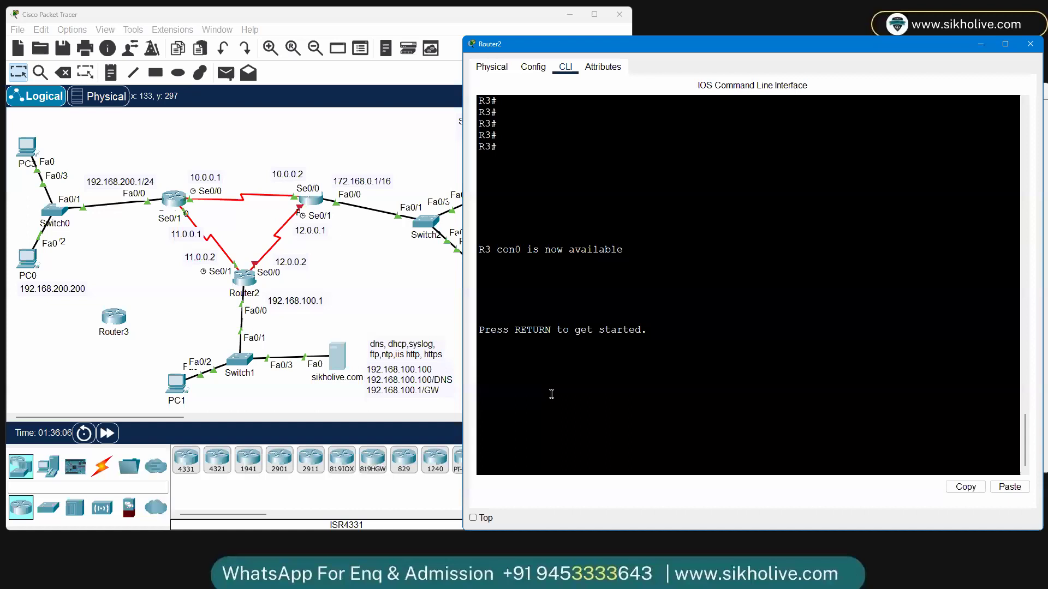
pyautogui.press('Return')
pyautogui.press('Return')
pyautogui.press('Return')
pyautogui.press('Return')
pyautogui.press('Return')
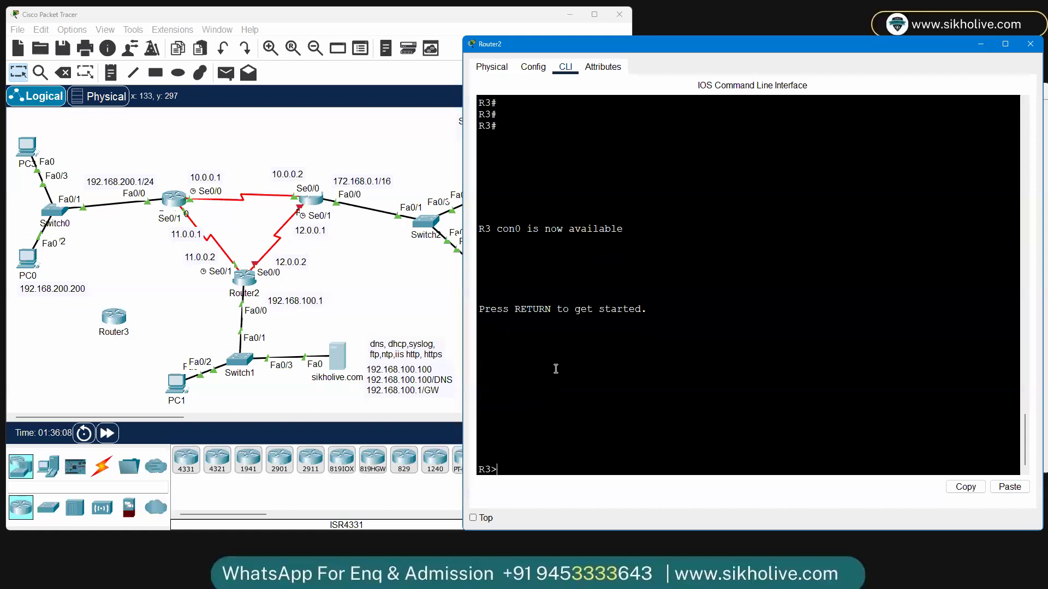
pyautogui.write('en')
pyautogui.press('Return')
pyautogui.press('Return')
pyautogui.press('Return')
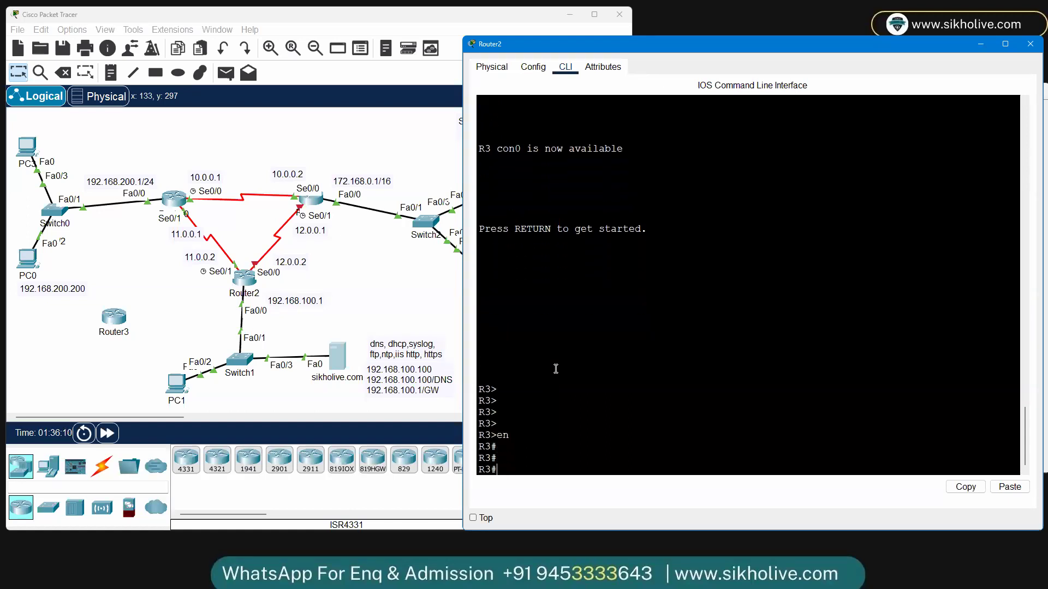
# Step: Enter global configuration mode on R3 with conf t
pyautogui.write('conf t')
pyautogui.press('Return')
pyautogui.press('Return')
pyautogui.press('Return')
pyautogui.press('Return')
pyautogui.press('Return')
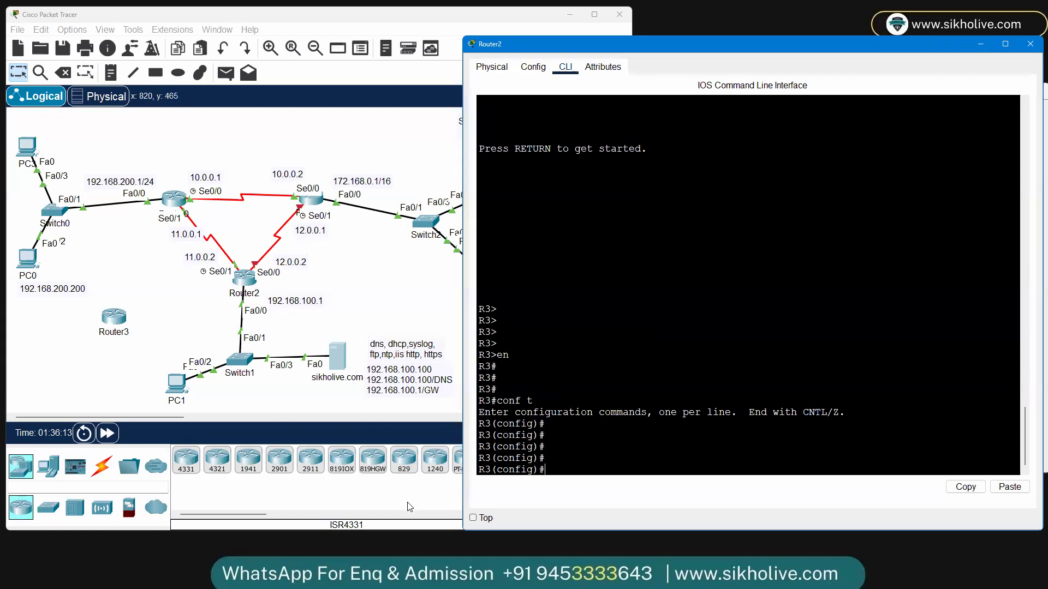
pyautogui.click(162, 555)
pyautogui.click(9, 289)
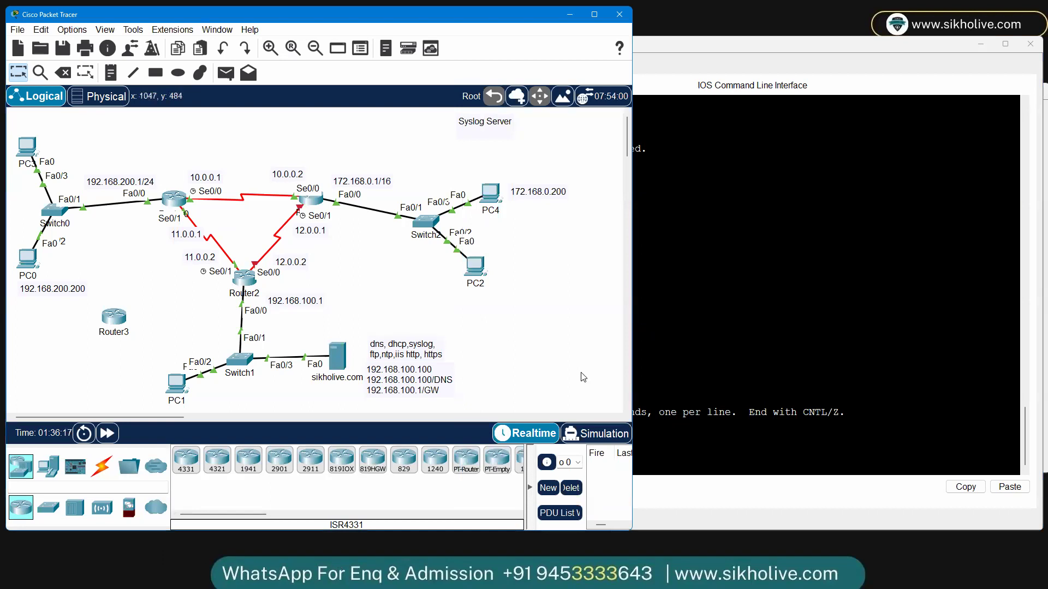
pyautogui.click(764, 304)
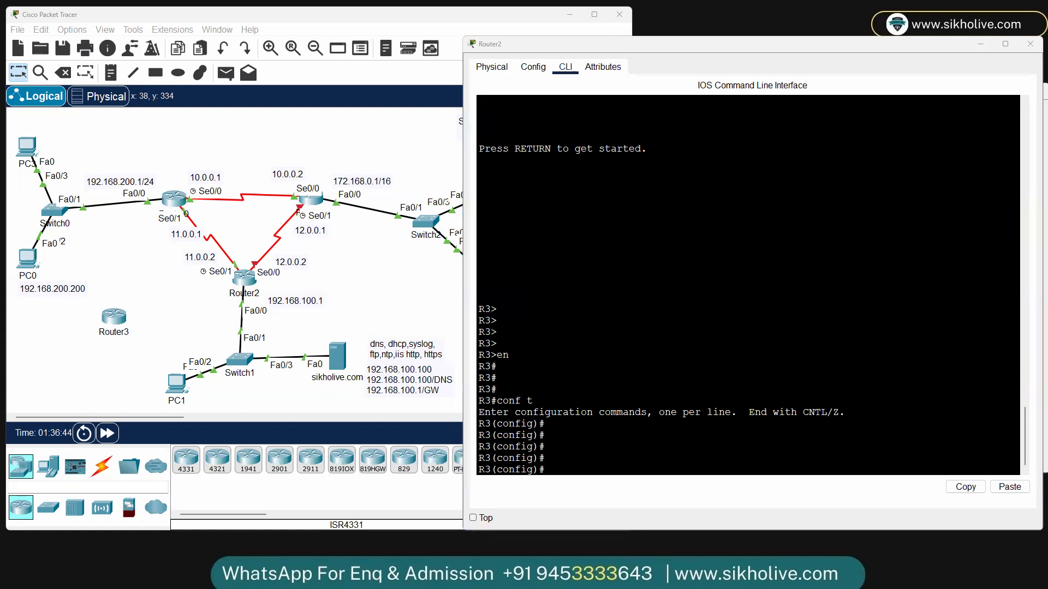
pyautogui.click(660, 289)
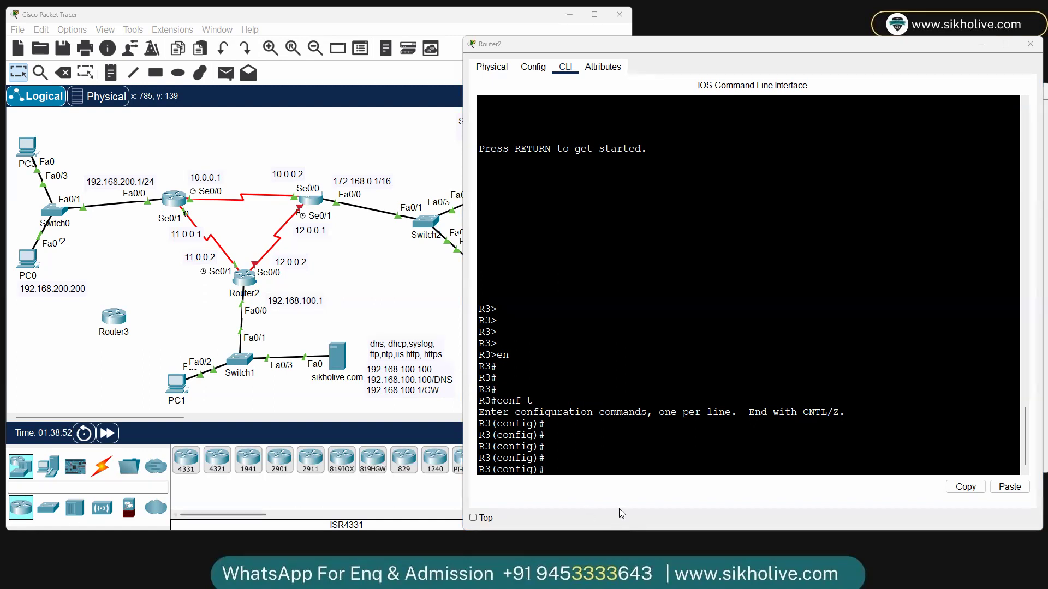
pyautogui.click(629, 435)
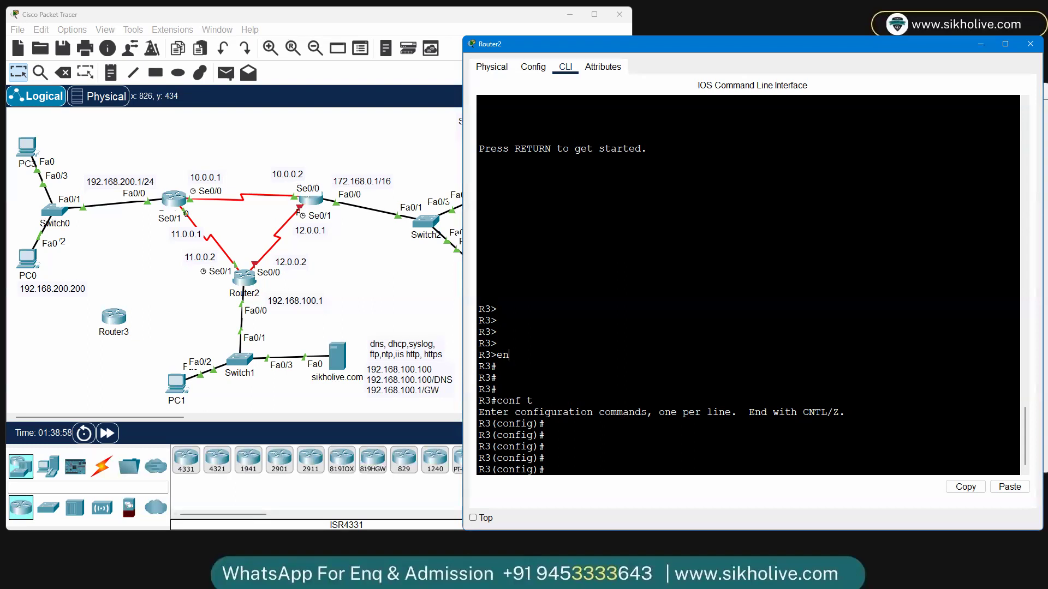
# Step: Switch to the Syslog | NTP | SNMP notes and add the heading "SNMP Version" with the lines v1, v2 and v3
pyautogui.hotkey('alt', 'Tab')
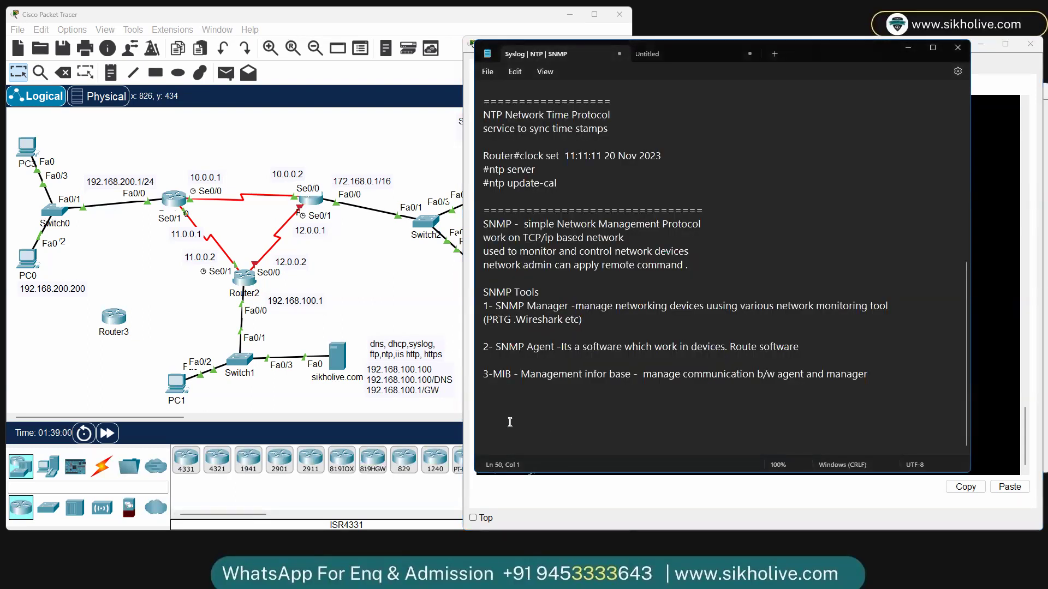
pyautogui.press('BackSpace')
pyautogui.write('SNMP V1')
pyautogui.press('Return')
pyautogui.press('BackSpace')
pyautogui.write('ersion')
pyautogui.press('Return')
pyautogui.write('v1')
pyautogui.press('Return')
pyautogui.write('v2')
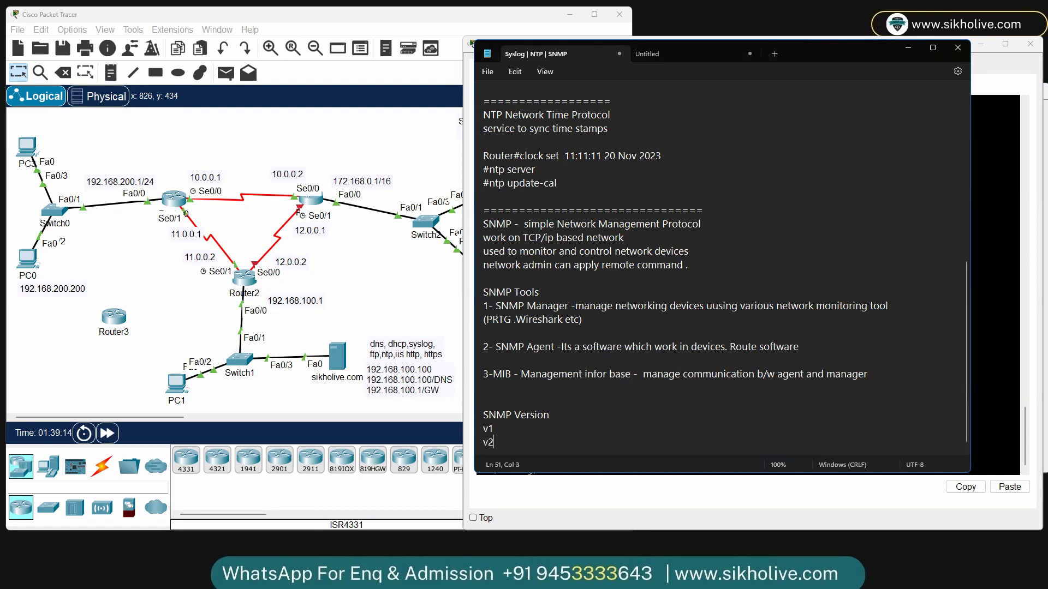
pyautogui.press('Return')
pyautogui.write('v3')
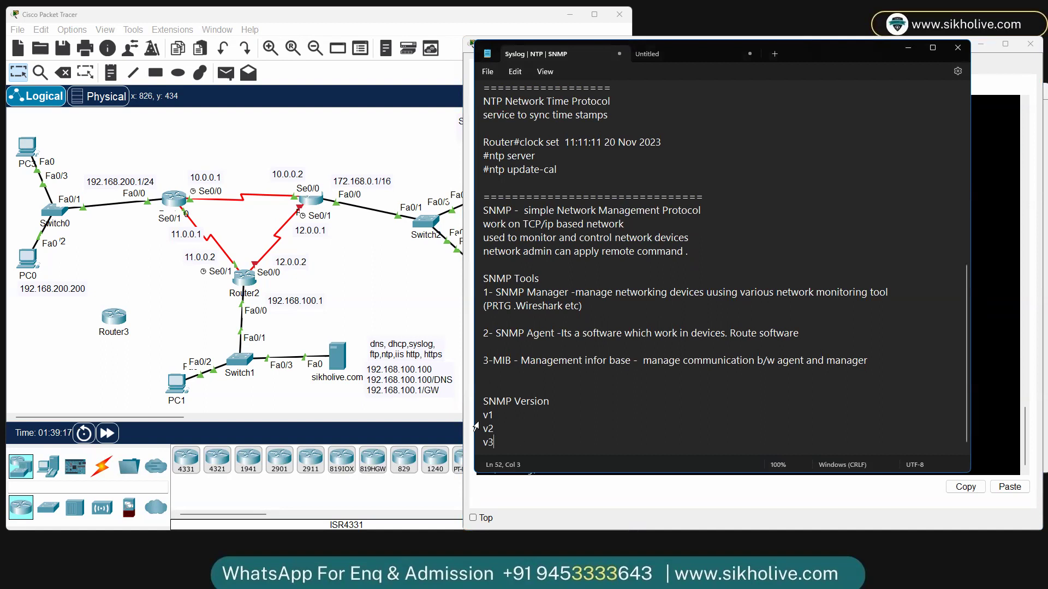
# Step: Point out v1 and v2 in the SNMP Version notes, and extend the v3 line with "- encryption"
pyautogui.click(500, 424)
pyautogui.click(496, 417)
pyautogui.moveTo(496, 431); pyautogui.dragTo(479, 419)
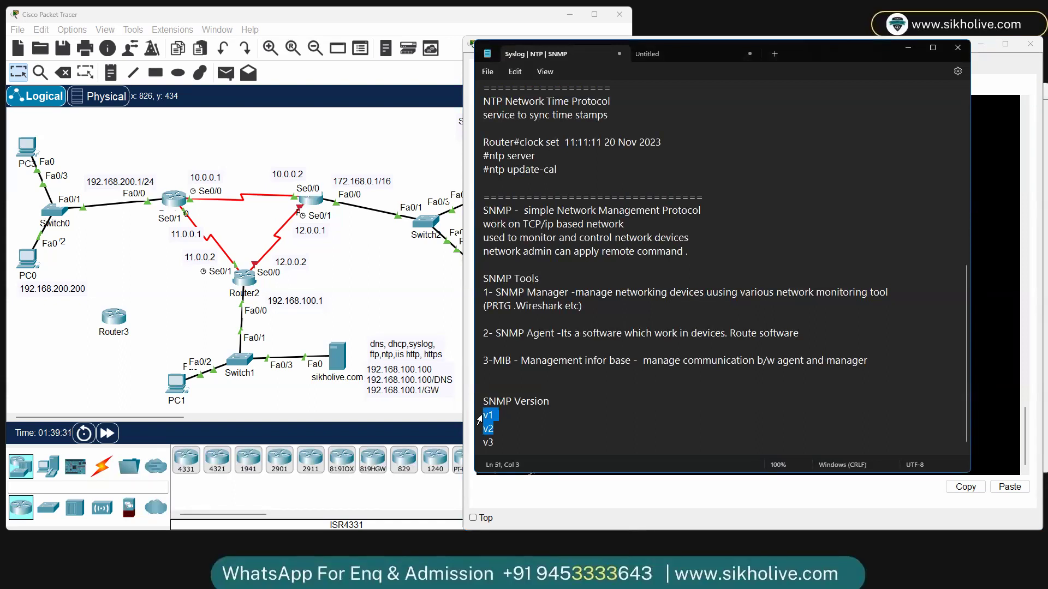
pyautogui.click(497, 431)
pyautogui.click(500, 440)
pyautogui.write('- enc')
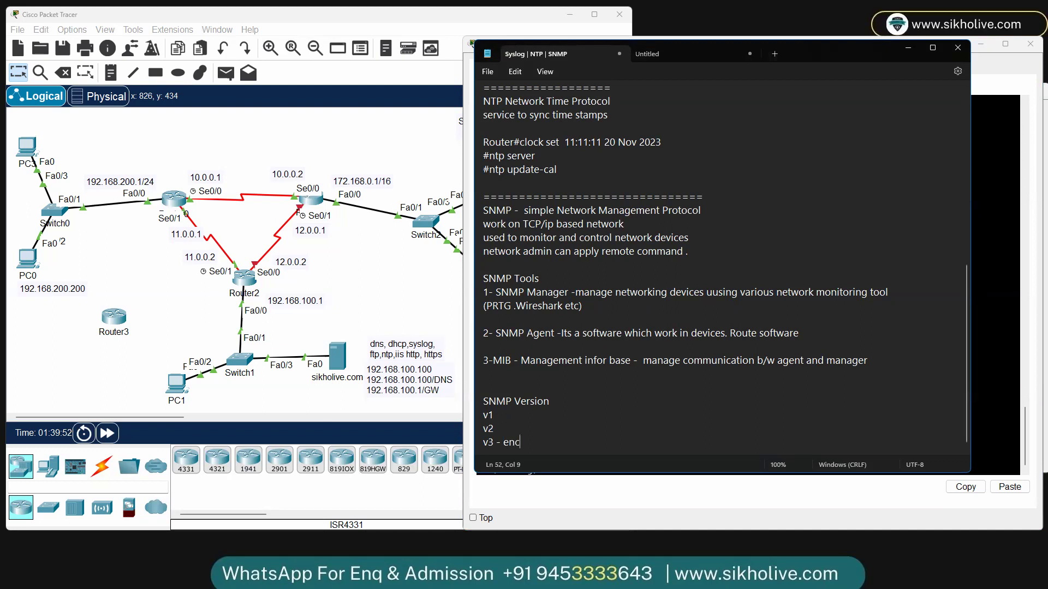
pyautogui.write('ryption')
pyautogui.press('Return')
pyautogui.press('Return')
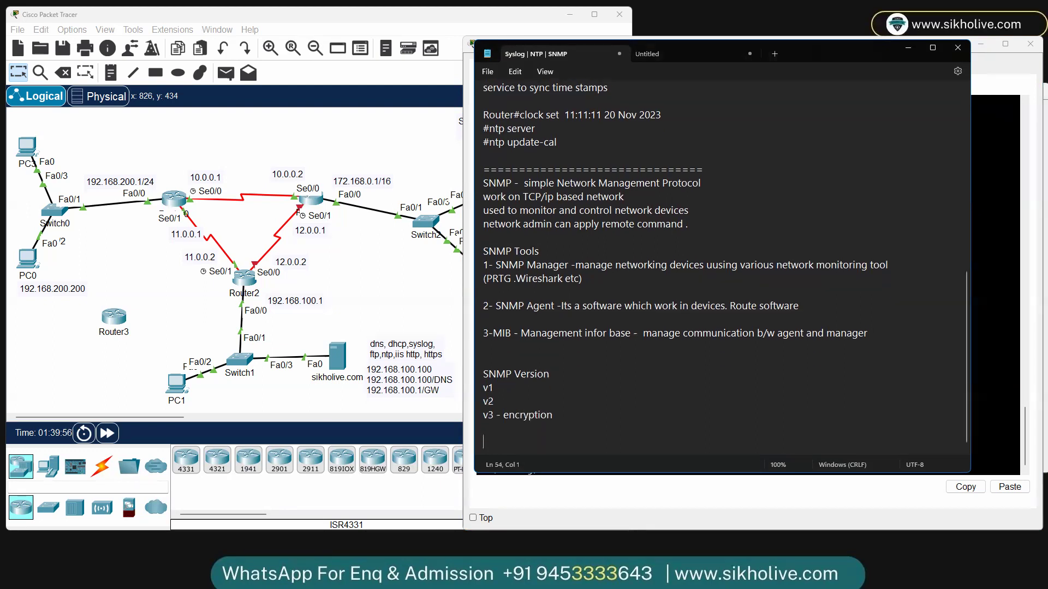
# Step: Add a dashed separator below the SNMP versions and append "(MD 5 & SHA)" to the v3 encryption line
pyautogui.press('BackSpace')
pyautogui.write('-----------------------------------')
pyautogui.press('Return')
pyautogui.click(562, 417)
pyautogui.write('(MD 5 & ')
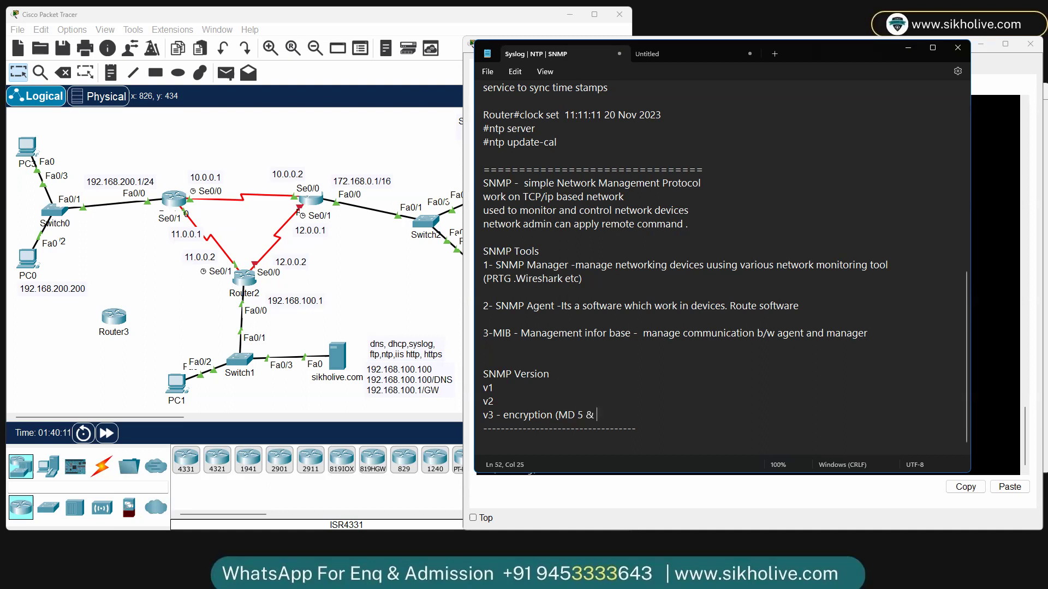
pyautogui.write('SHA)')
pyautogui.press('Down')
pyautogui.press('Down')
pyautogui.press('Down')
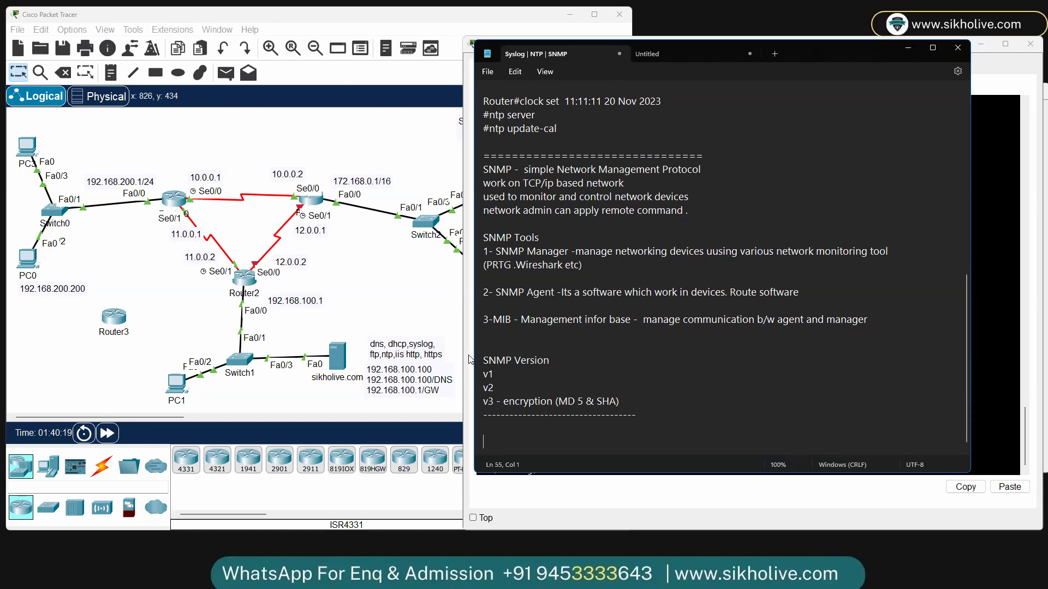
# Step: Open the MIB Browser on the sikholive.com server's desktop and set its address to 192.168.100.1
pyautogui.click(350, 332)
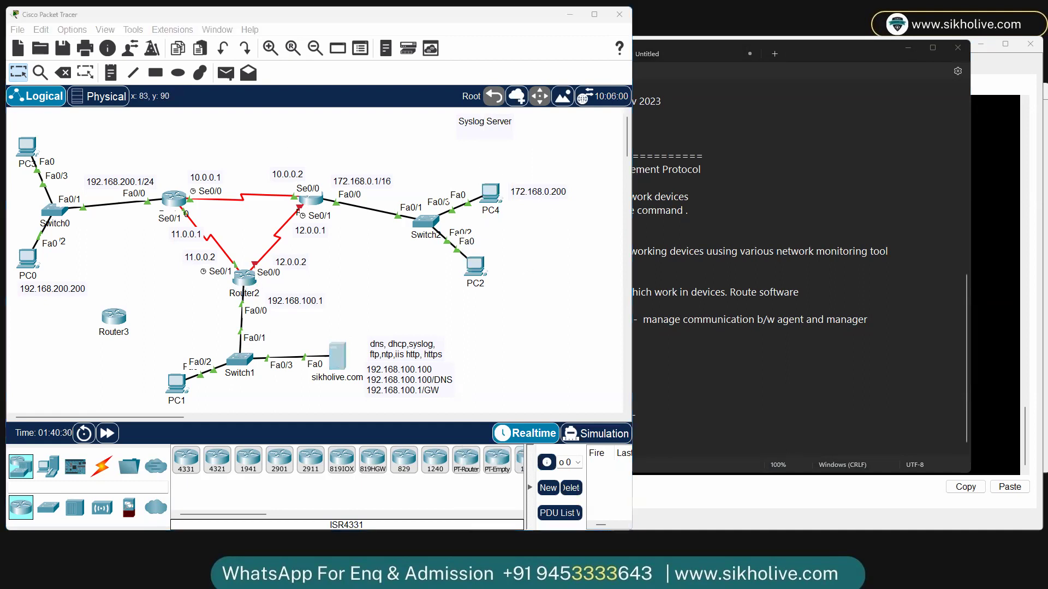
pyautogui.click(612, 148)
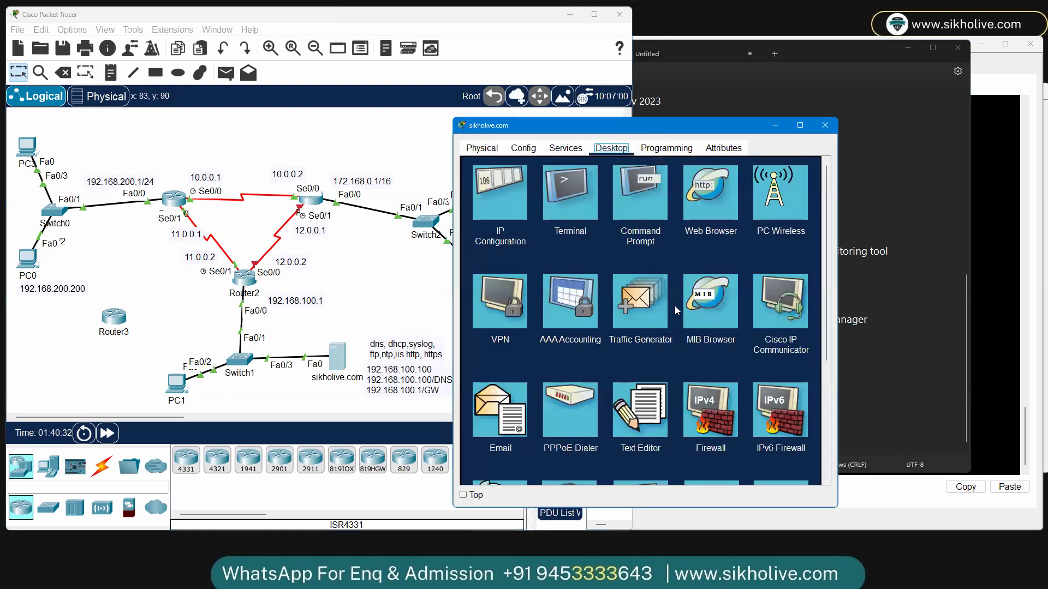
pyautogui.click(707, 296)
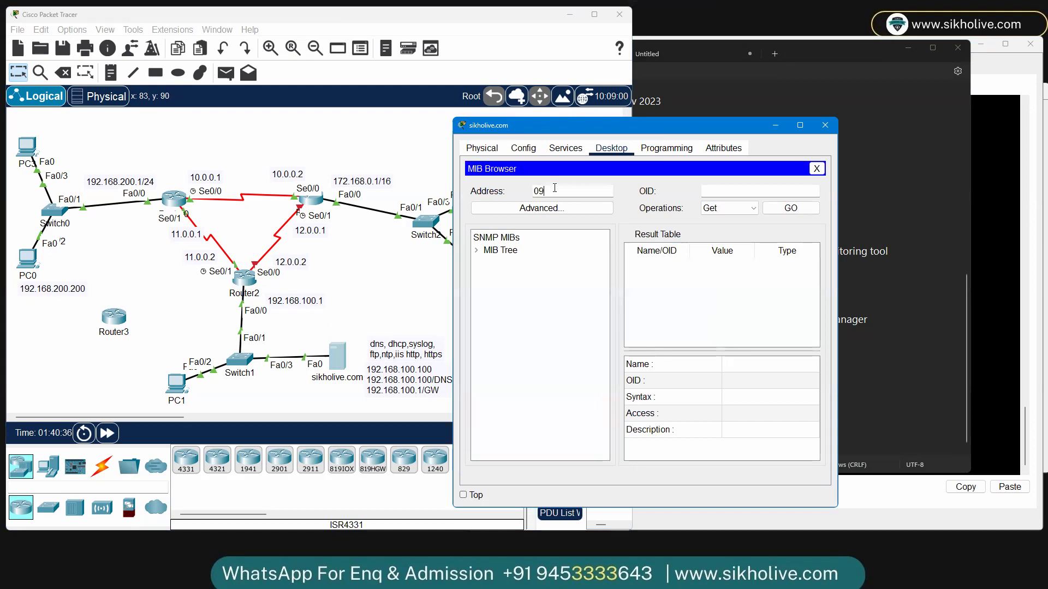
pyautogui.press('BackSpace')
pyautogui.press('BackSpace')
pyautogui.write('192.168.100.1')
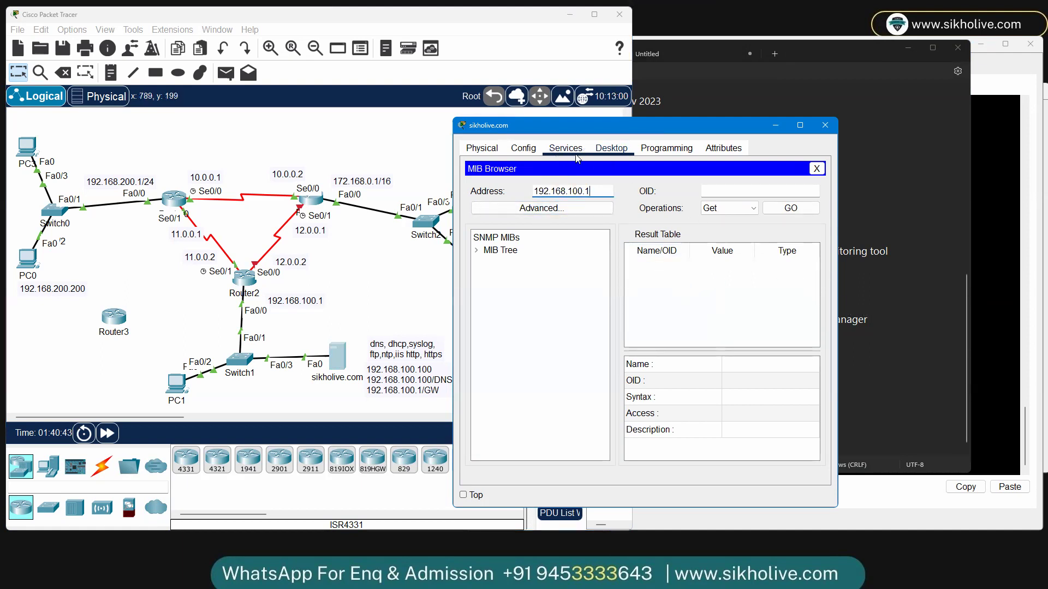
# Step: Below the dashed separator in the SNMP notes, add a "write" line and the line "read - only read remote device database"
pyautogui.click(910, 361)
pyautogui.click(546, 428)
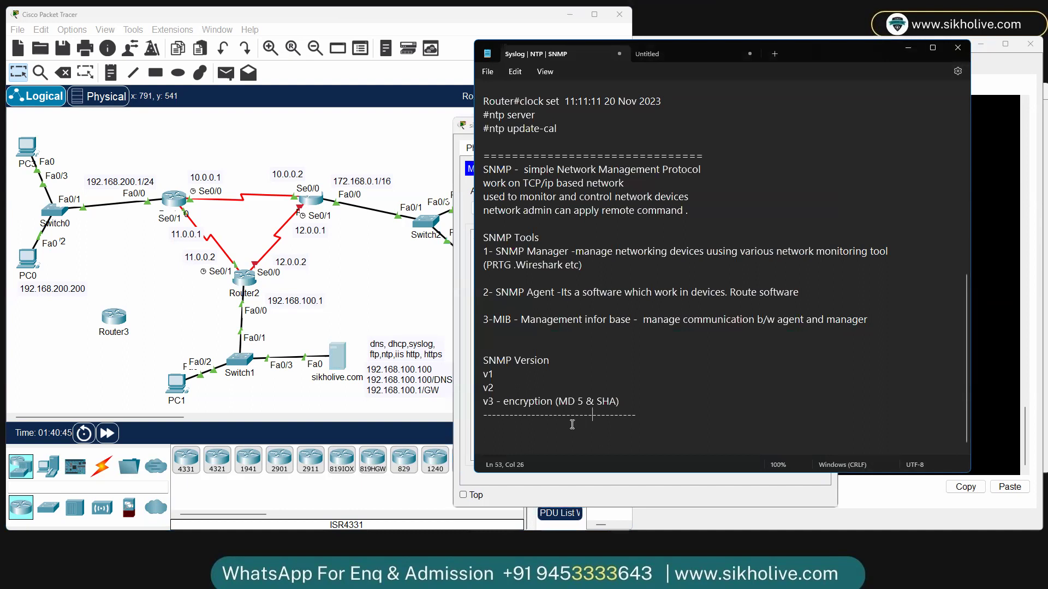
pyautogui.write('read')
pyautogui.click(530, 429)
pyautogui.write('-  only read remot')
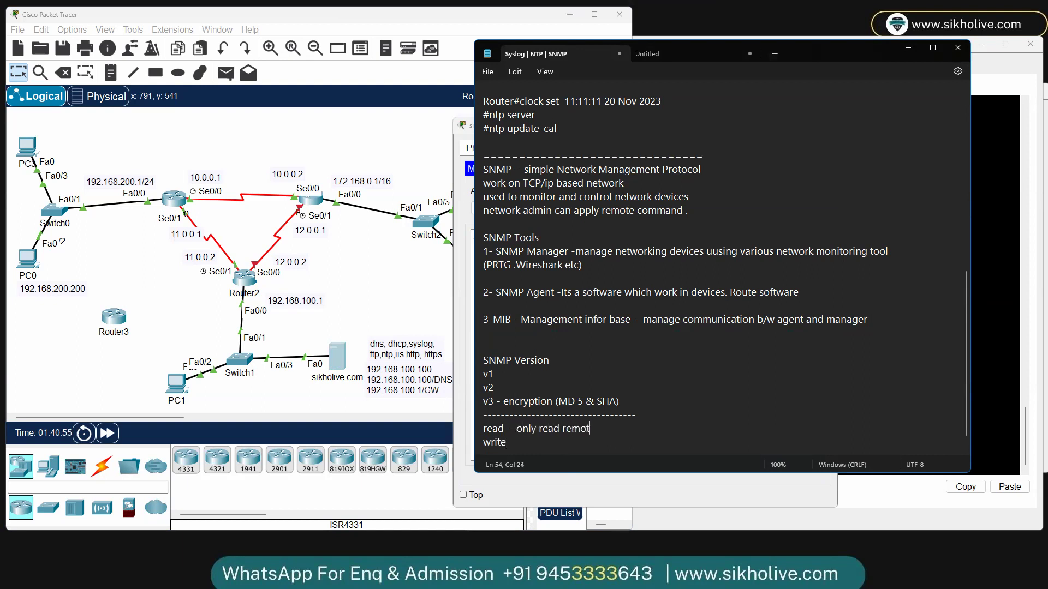
pyautogui.write('e fdevice')
pyautogui.press('BackSpace')
pyautogui.press('BackSpace')
pyautogui.press('BackSpace')
pyautogui.press('BackSpace')
pyautogui.write('device ')
pyautogui.write('fat')
pyautogui.write('database')
# Step: Complete the write line in the notes with "can read and write both"
pyautogui.press('Return')
pyautogui.press('BackSpace')
pyautogui.write('can read and write both')
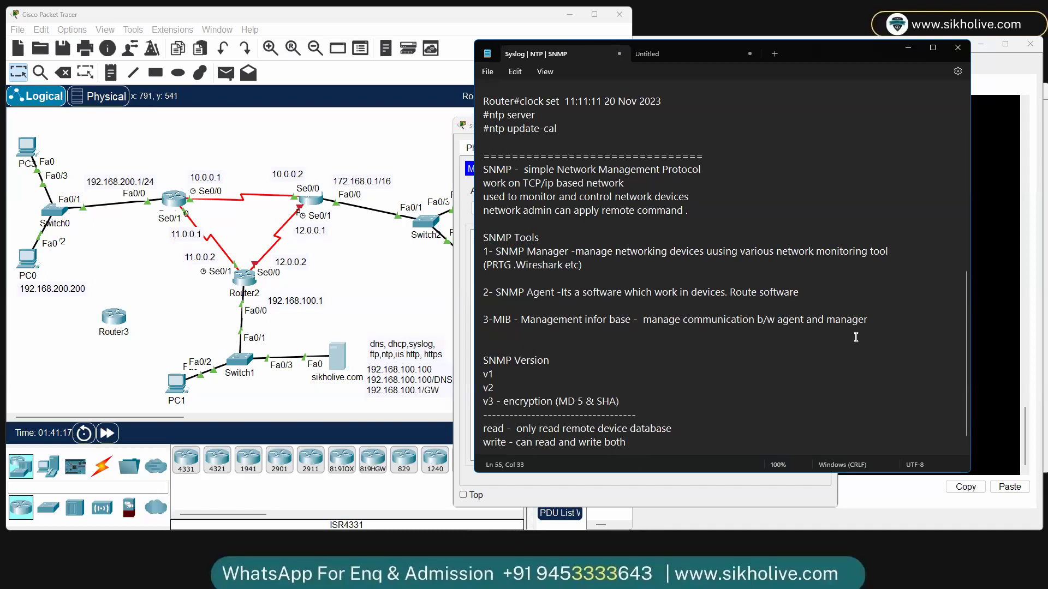
# Step: Return to Router2's command line and list the available options of the snmp-server command in R3's configuration mode
pyautogui.click(981, 220)
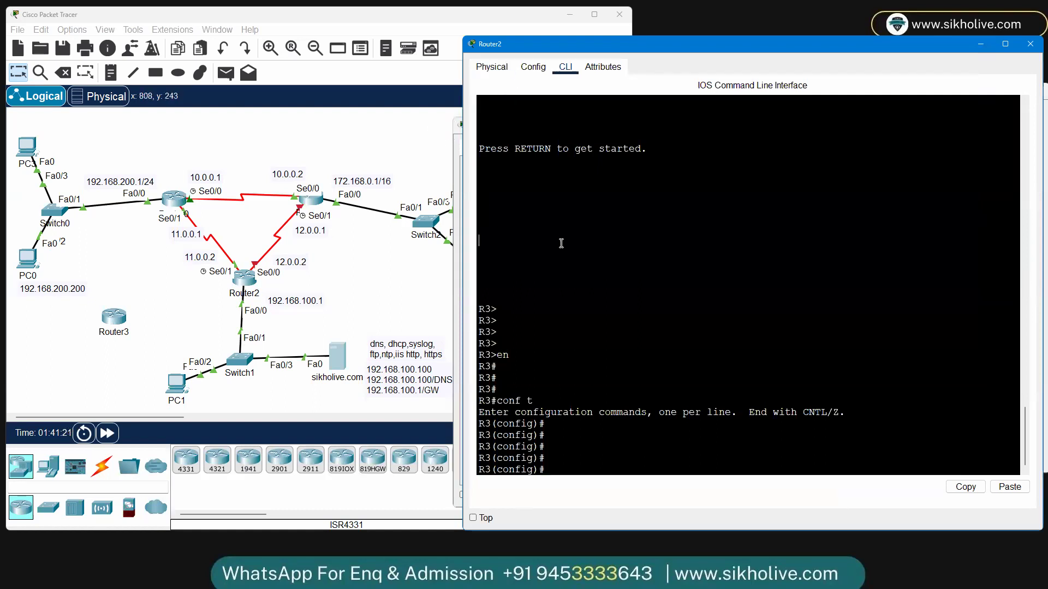
pyautogui.press('Return')
pyautogui.press('Return')
pyautogui.press('Return')
pyautogui.write('snmp')
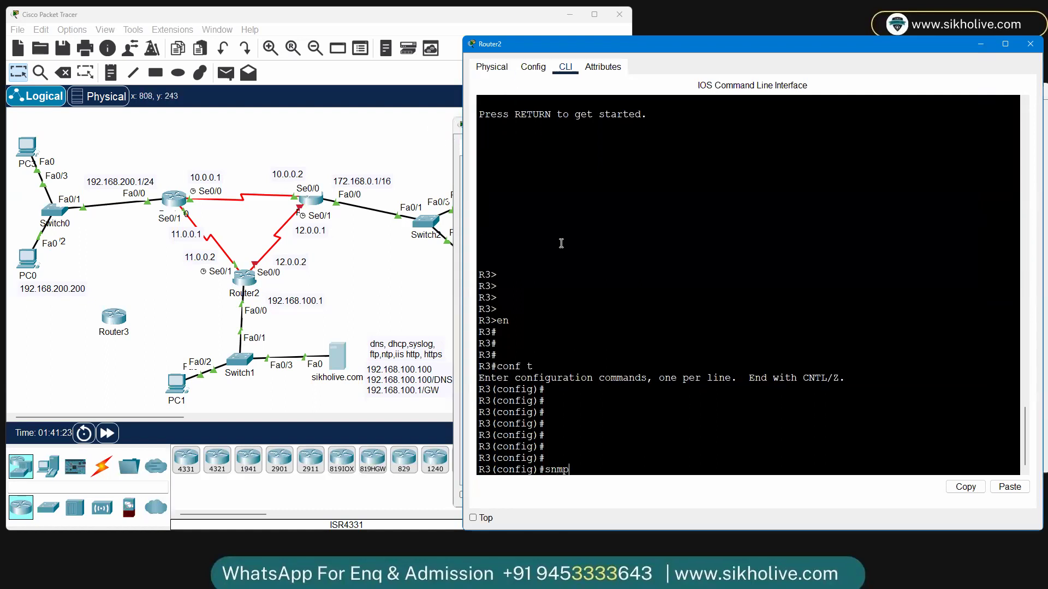
pyautogui.press('Tab')
pyautogui.write('?')
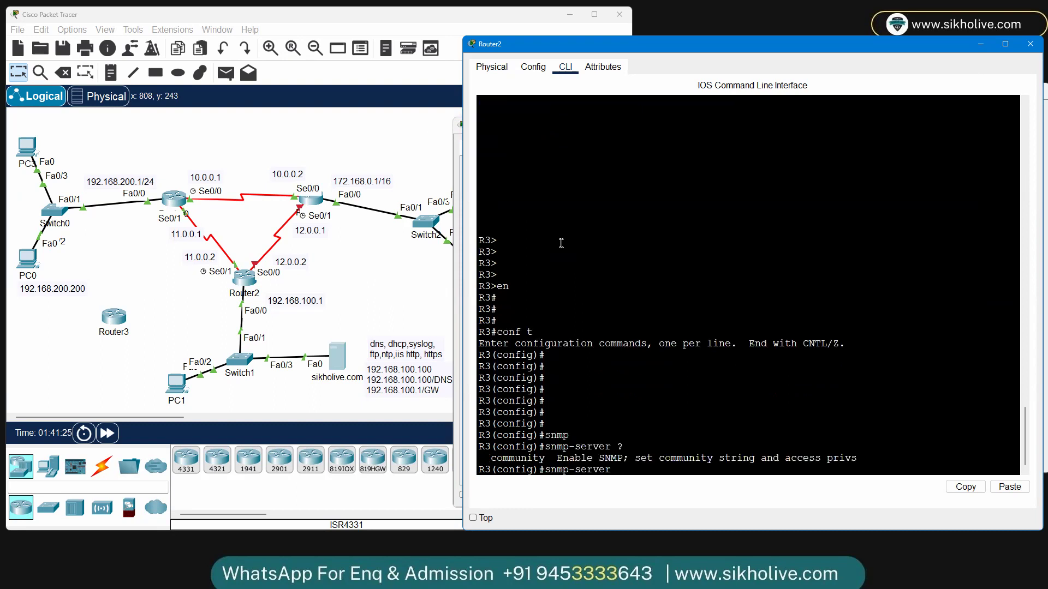
# Step: Configure a read-only SNMP community on R3 with snmp-server community read ro
pyautogui.write('co')
pyautogui.press('Tab')
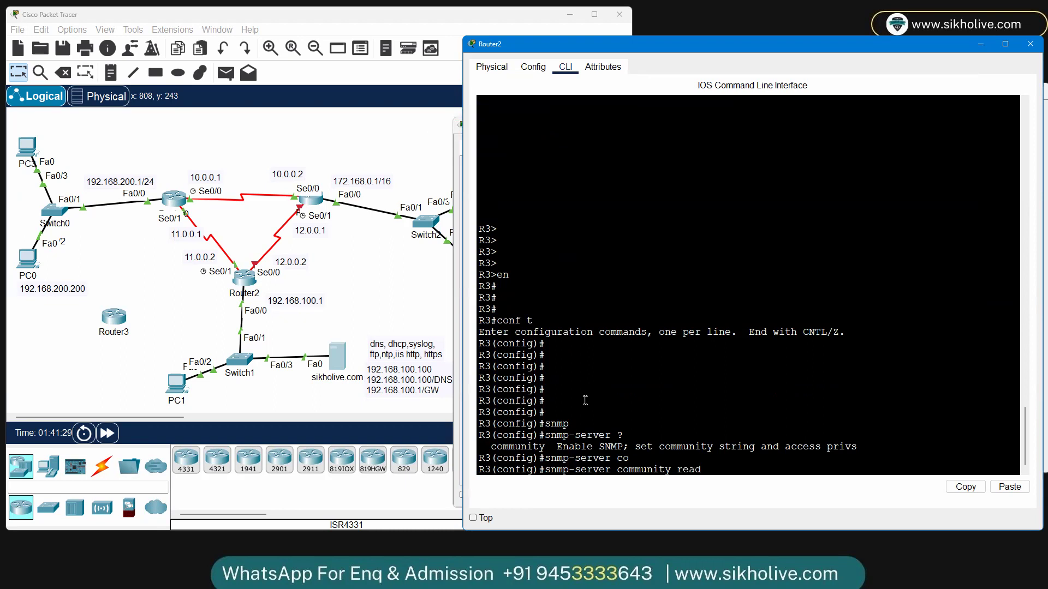
pyautogui.write('read ro')
pyautogui.press('Return')
pyautogui.press('Return')
pyautogui.press('Return')
pyautogui.press('Return')
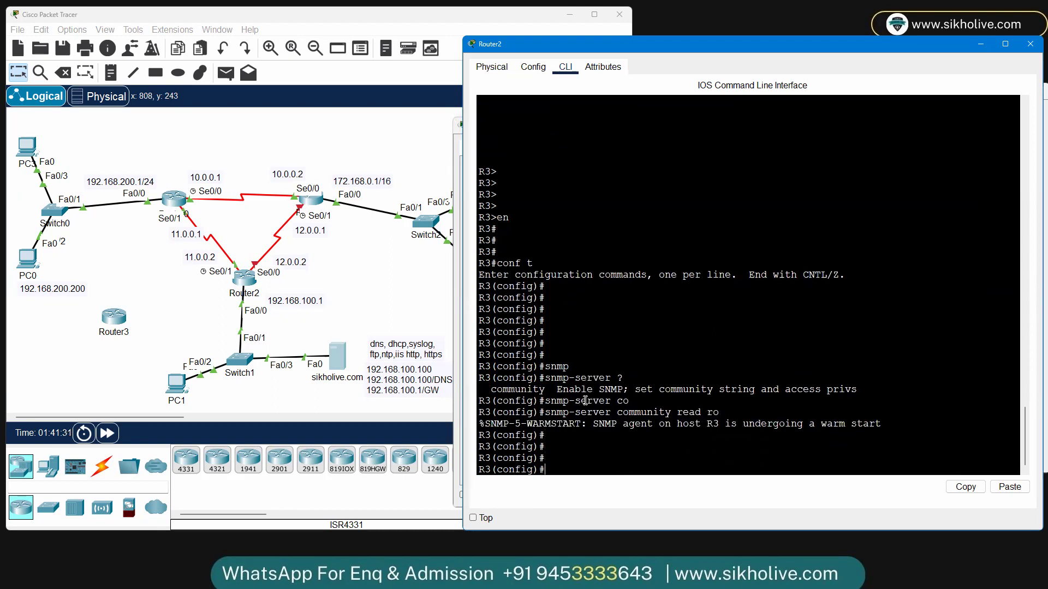
# Step: Point out the SNMP agent warm start message and configure the read-write community with snmp-server community write rw
pyautogui.moveTo(823, 429); pyautogui.dragTo(902, 423)
pyautogui.click(802, 443)
pyautogui.press('Up')
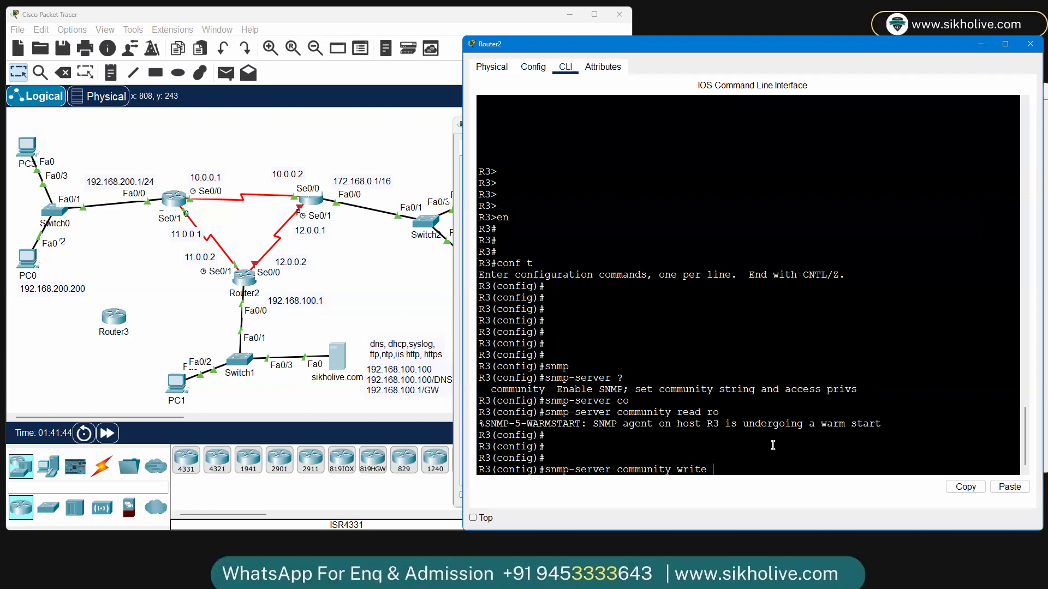
pyautogui.write('rw')
pyautogui.press('Return')
pyautogui.press('Return')
pyautogui.press('Return')
pyautogui.press('Return')
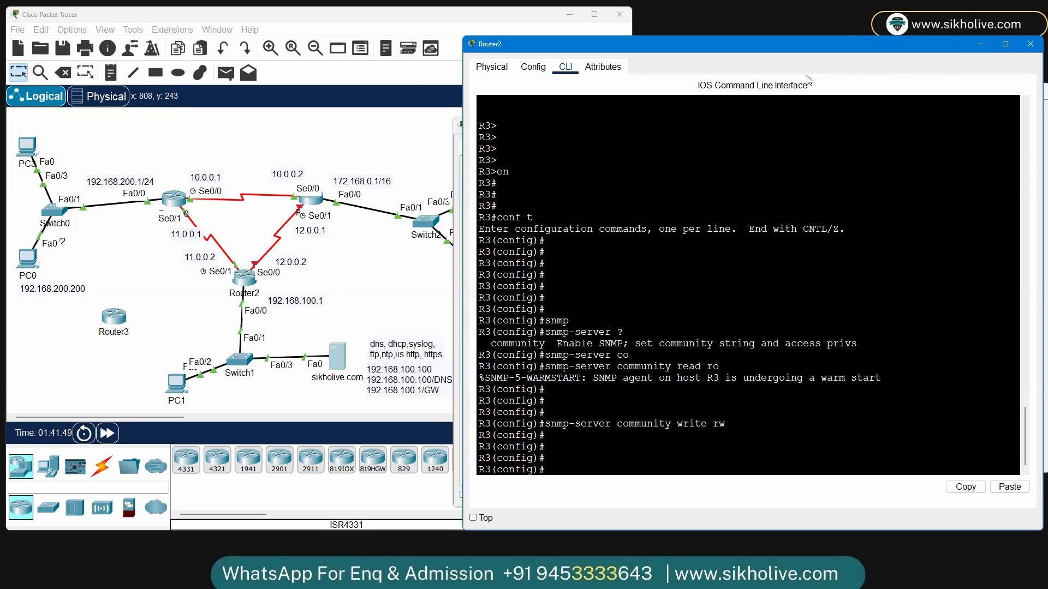
# Step: In the server's MIB Browser, set the advanced options to SNMP version v3 and enter the read and write community strings
pyautogui.click(980, 45)
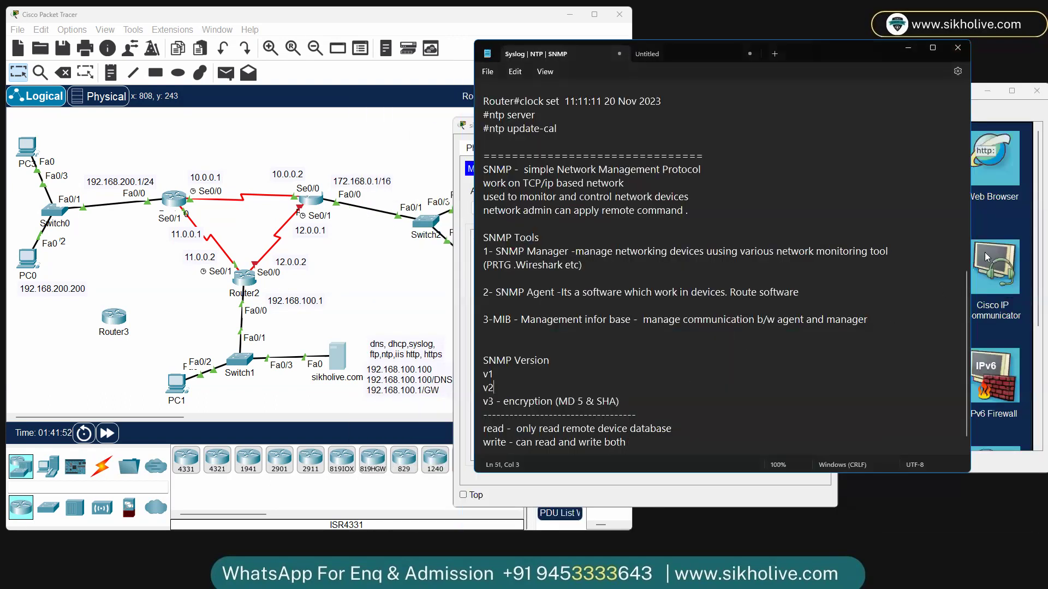
pyautogui.click(988, 245)
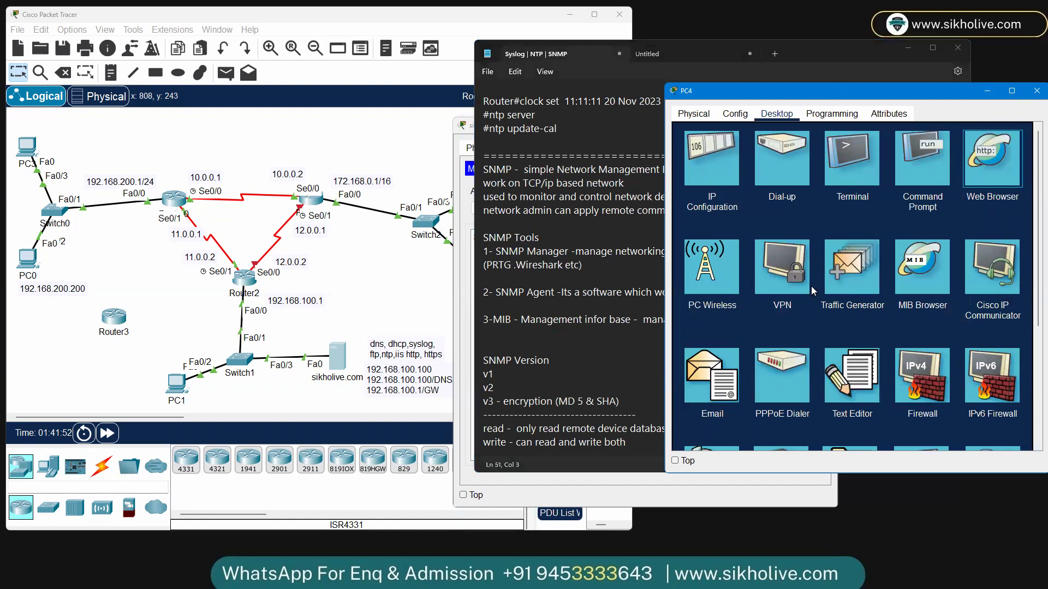
pyautogui.click(337, 355)
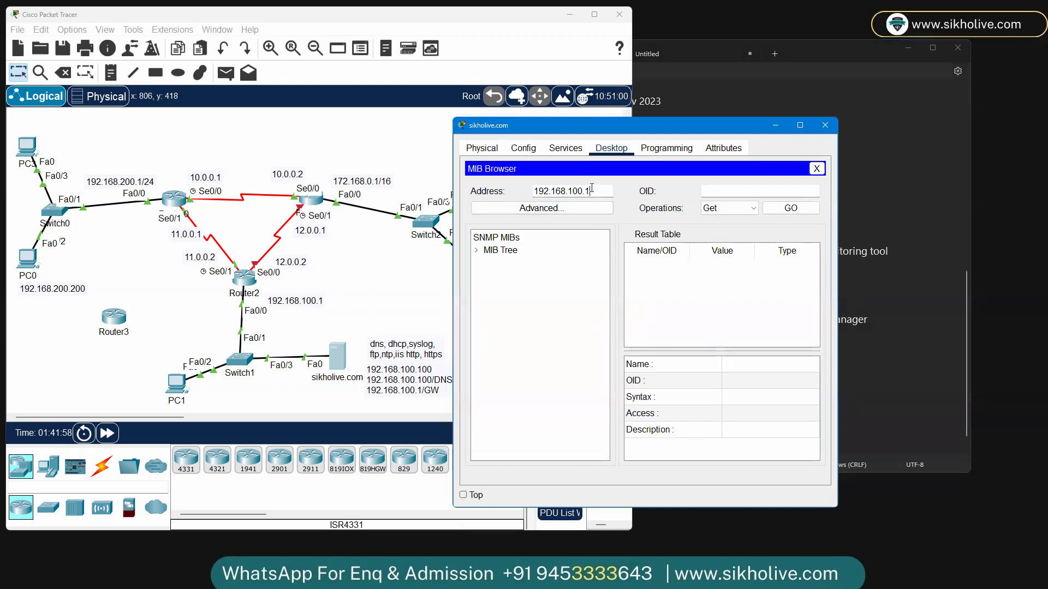
pyautogui.click(537, 206)
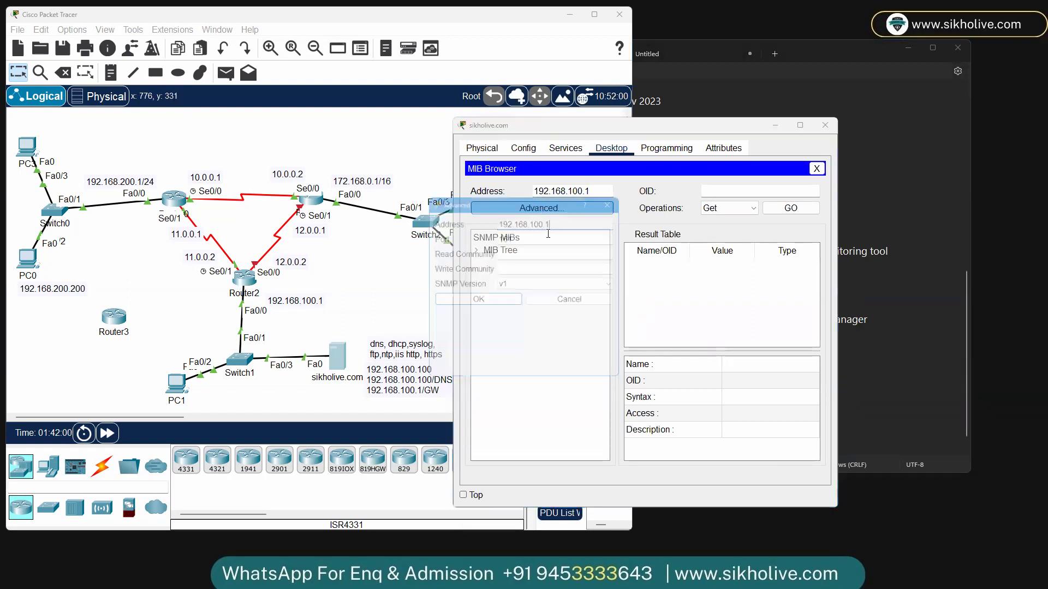
pyautogui.click(511, 284)
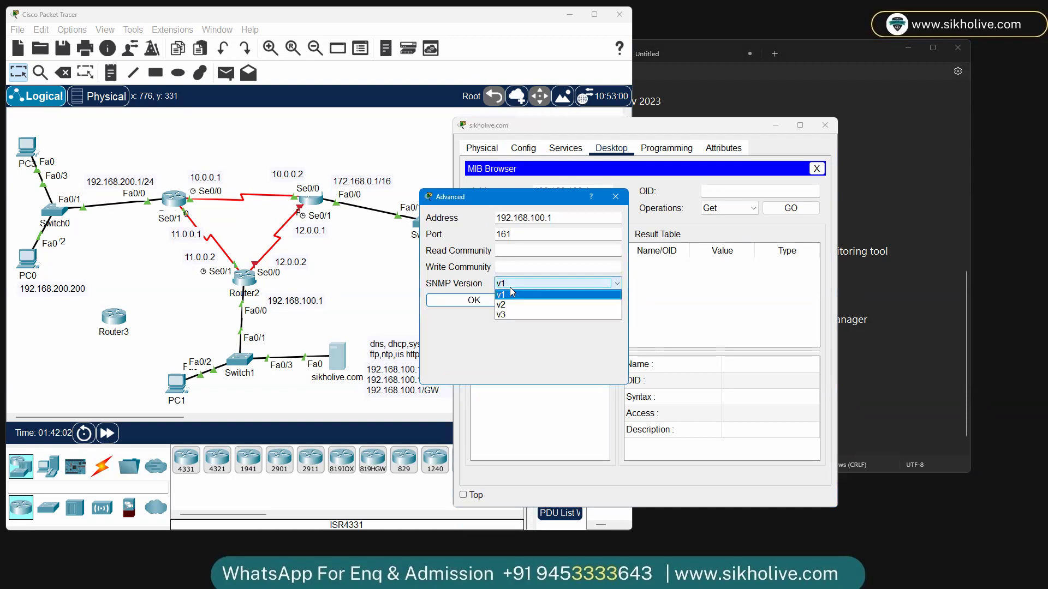
pyautogui.click(511, 315)
pyautogui.click(503, 249)
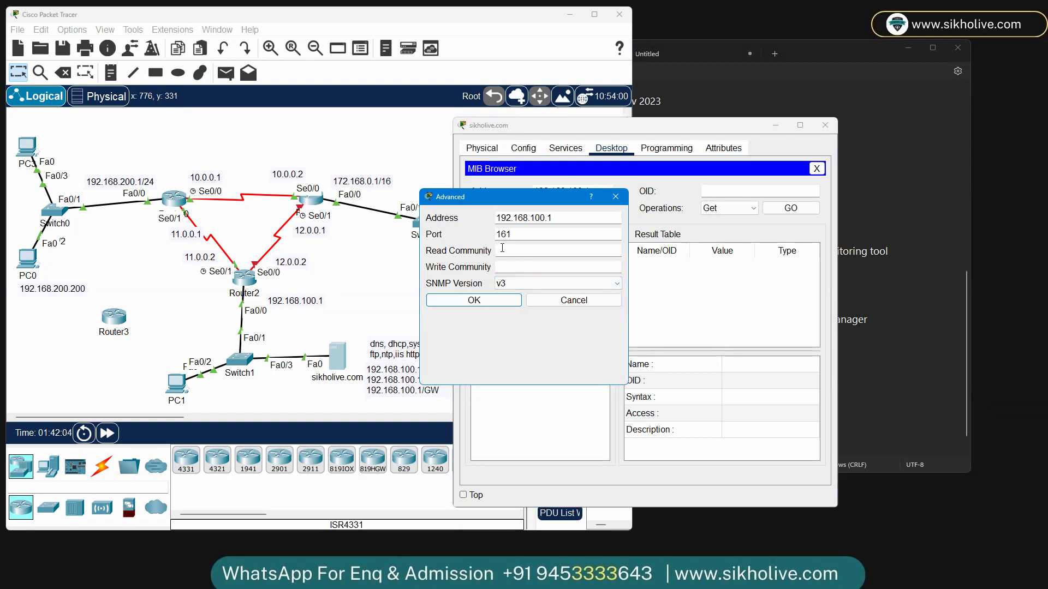
pyautogui.write('c')
pyautogui.press('Tab')
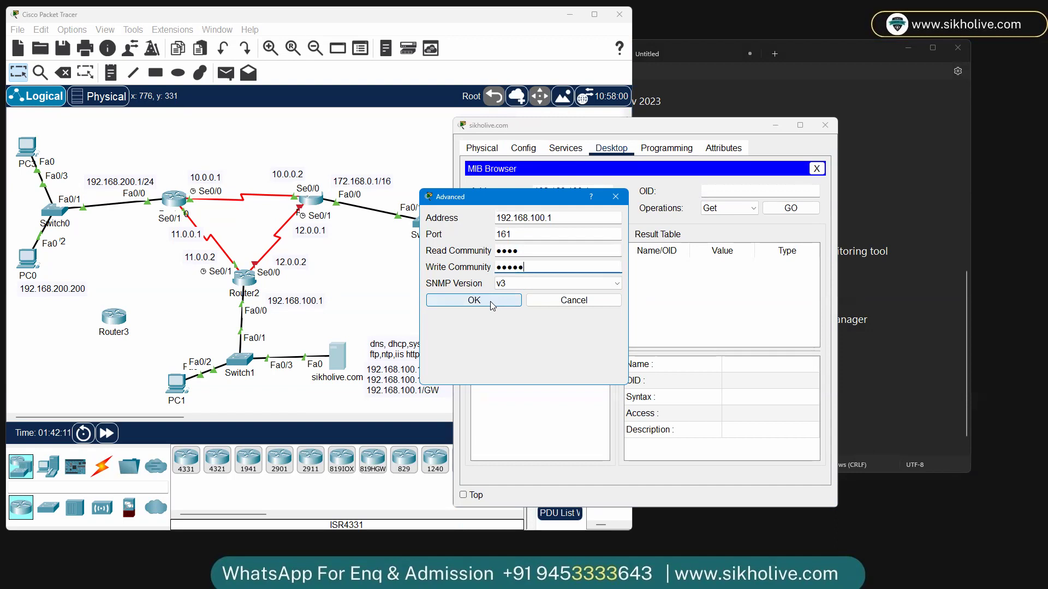
pyautogui.click(471, 302)
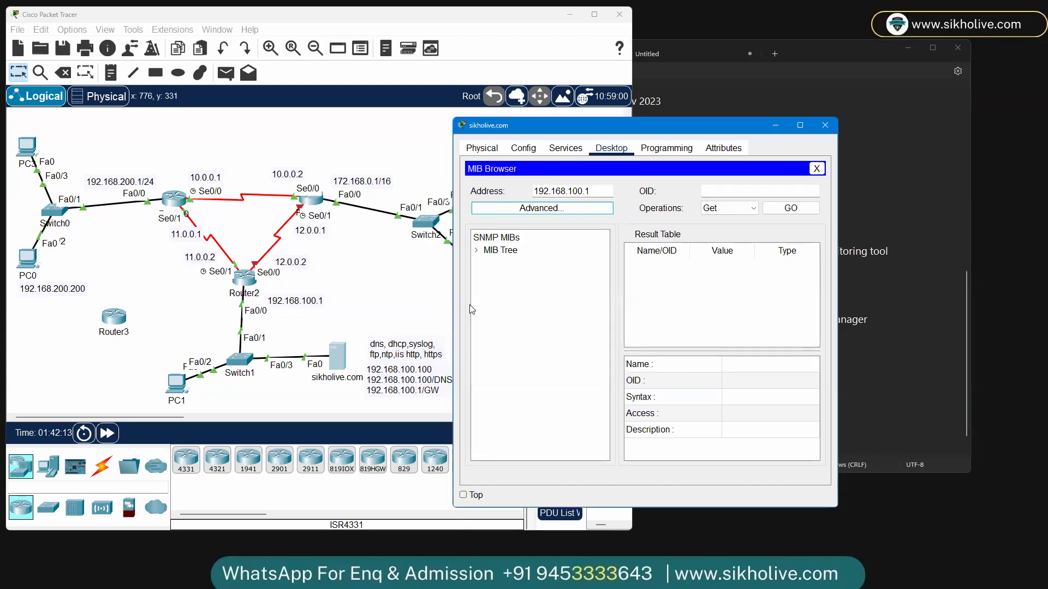
# Step: Enlarge the MIB Browser window to full screen and expand the MIB Tree
pyautogui.click(488, 258)
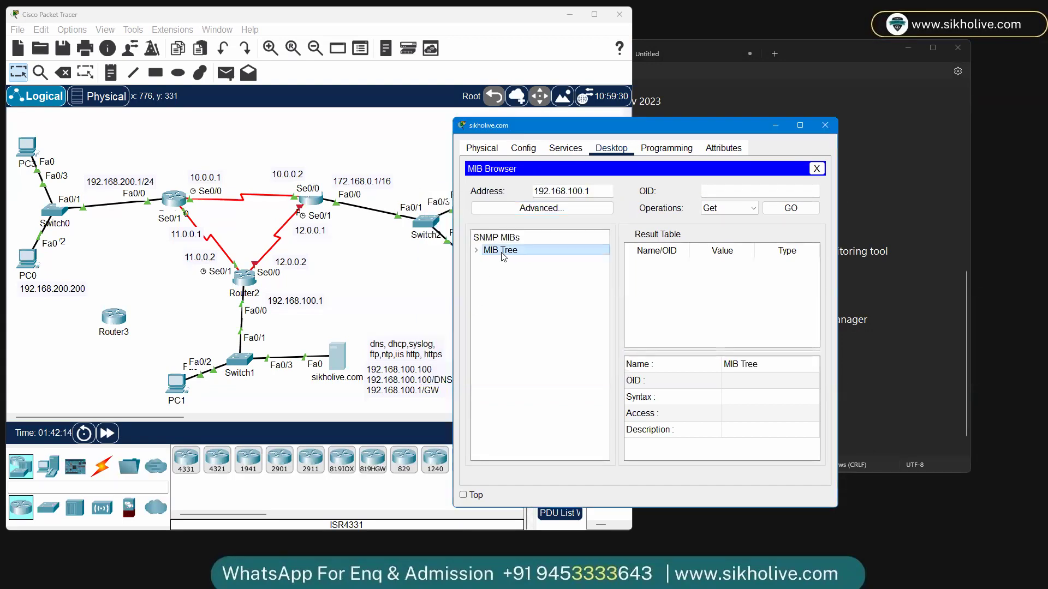
pyautogui.click(800, 125)
pyautogui.click(24, 130)
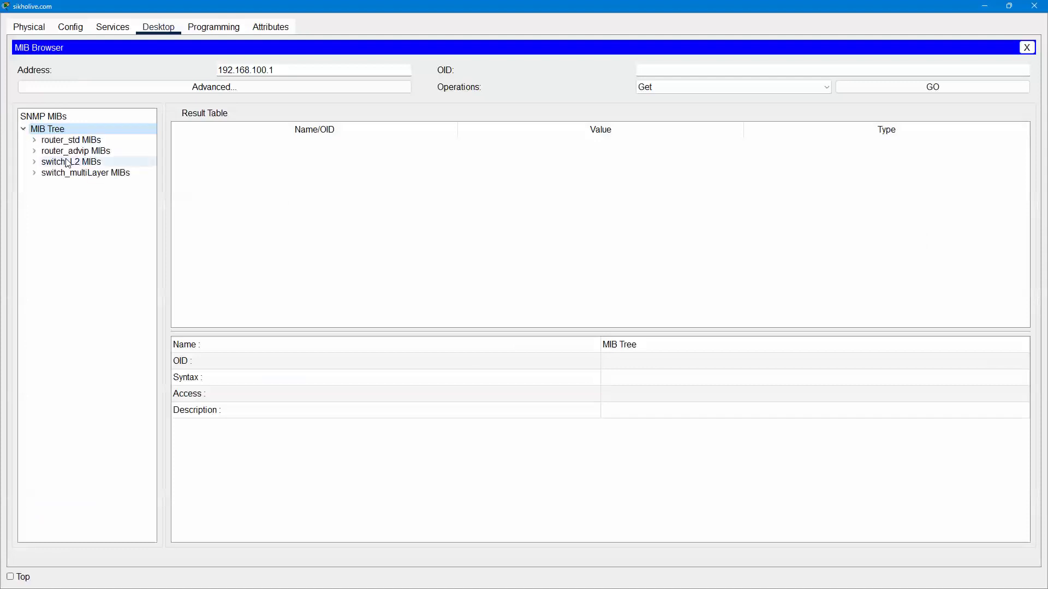
# Step: Look at Router2 in the topology and return to the sikholive.com server's MIB Browser
pyautogui.moveTo(255, 8); pyautogui.dragTo(402, 166)
pyautogui.click(173, 283)
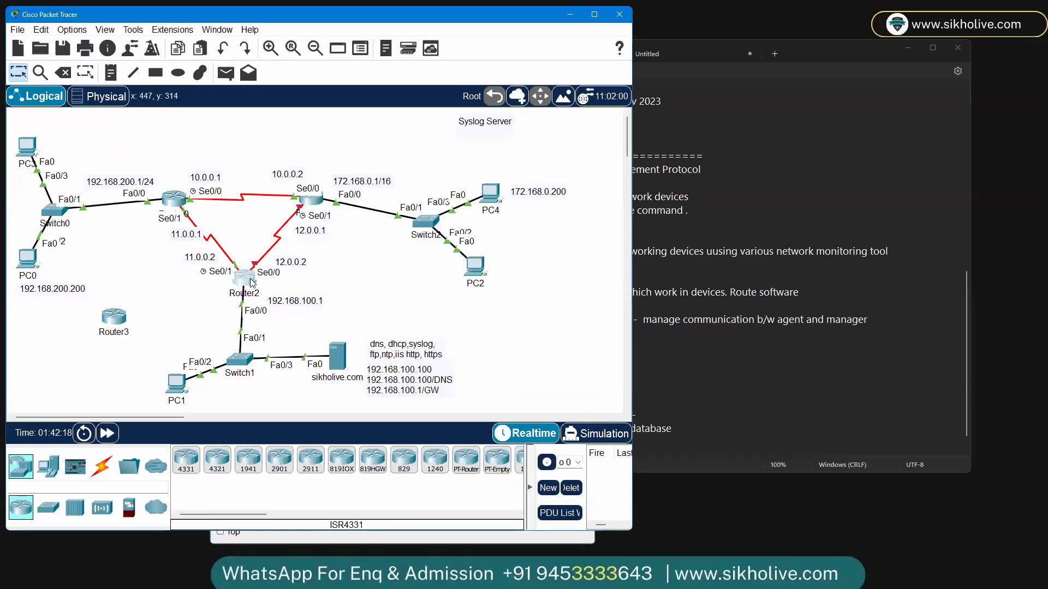
pyautogui.click(244, 278)
pyautogui.moveTo(499, 312); pyautogui.dragTo(466, 305)
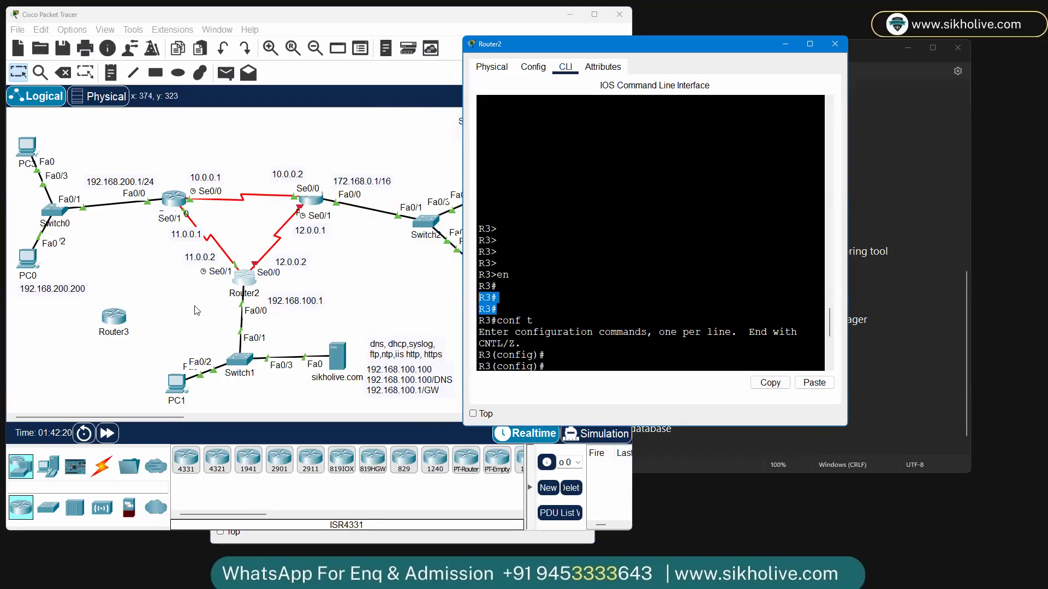
pyautogui.click(341, 365)
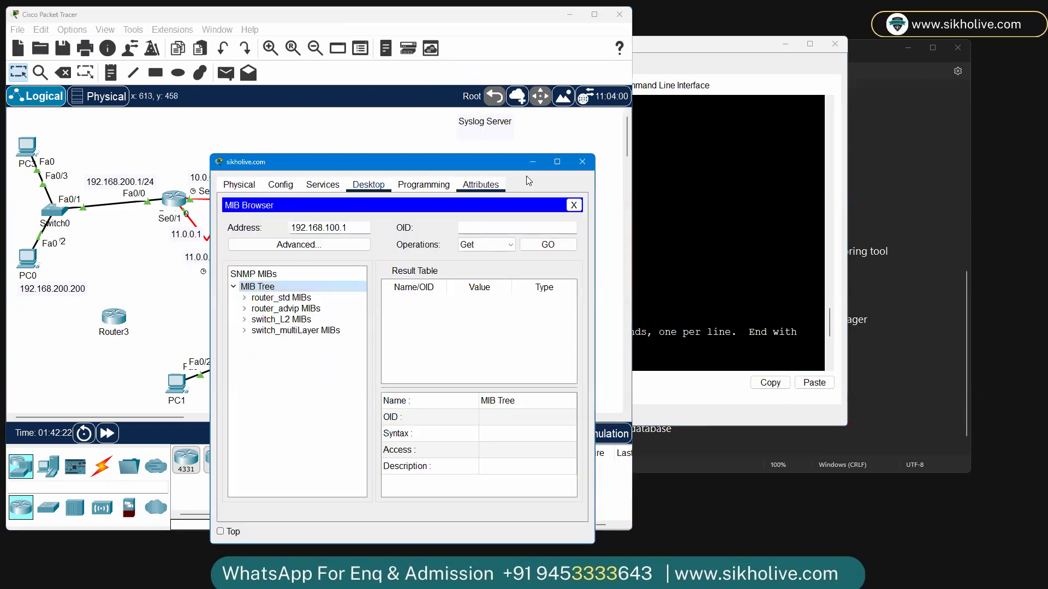
# Step: In the full-screen MIB Browser, expand router_std MIBs through .iso.org.dod.internet.mgmt.mib-2 to .system, and also expand .private
pyautogui.click(557, 161)
pyautogui.click(35, 140)
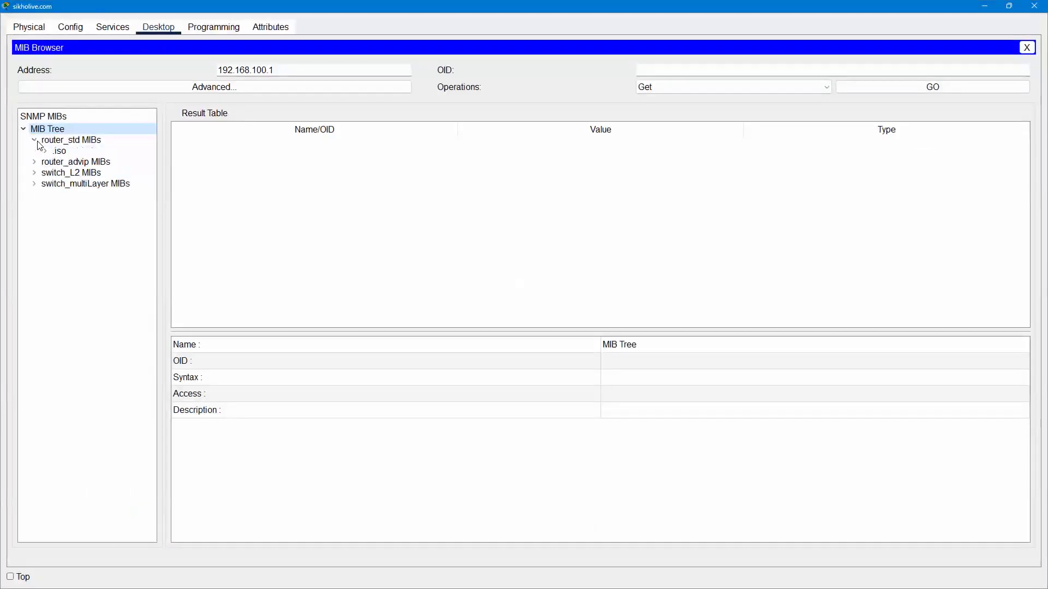
pyautogui.click(45, 151)
pyautogui.click(57, 163)
pyautogui.click(67, 173)
pyautogui.click(78, 184)
pyautogui.click(88, 195)
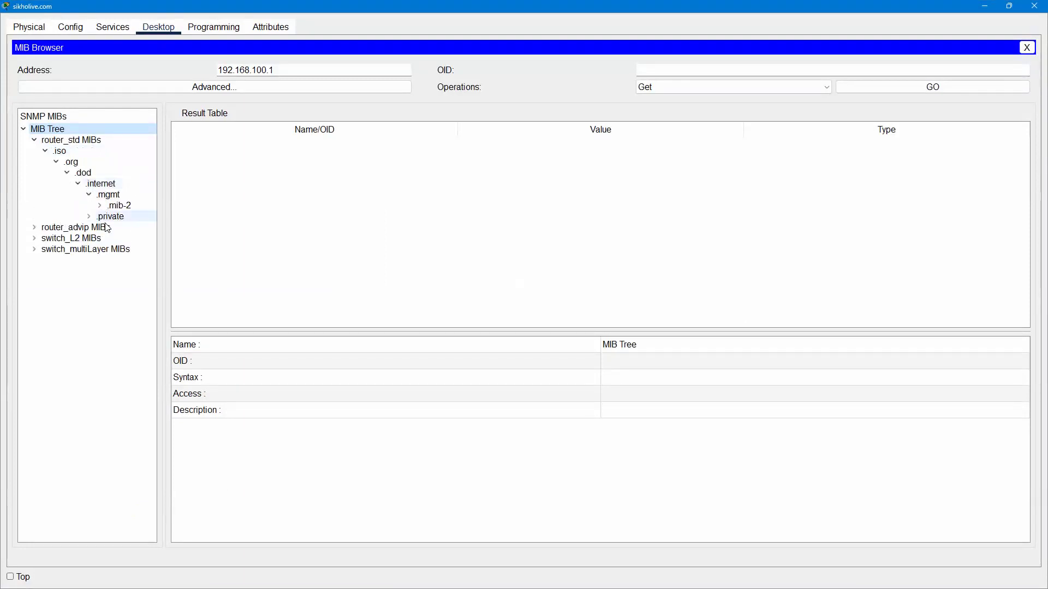
pyautogui.click(88, 216)
pyautogui.click(100, 206)
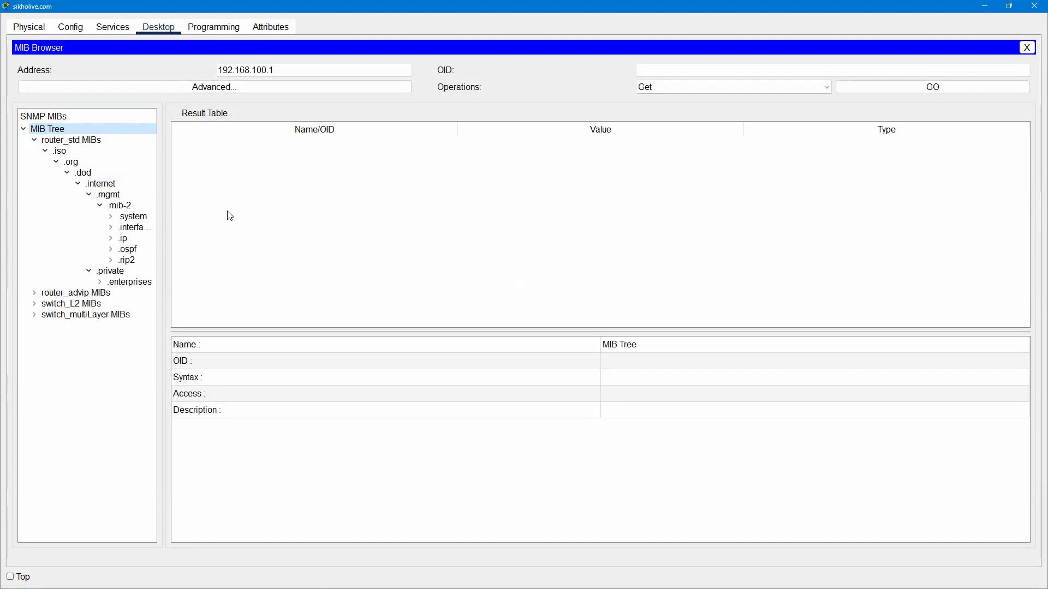
pyautogui.click(112, 217)
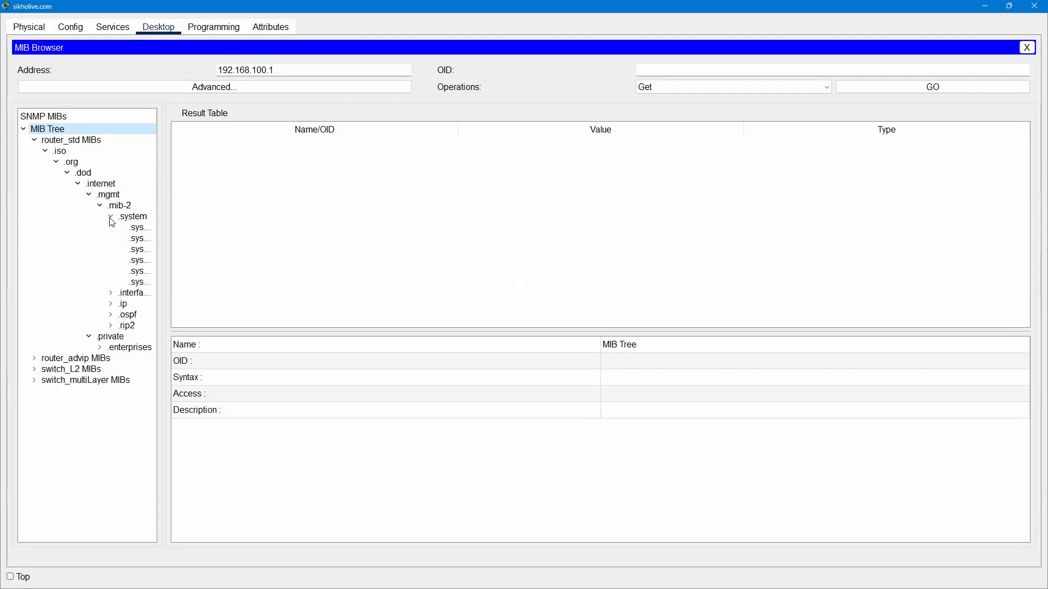
# Step: Select .sysDescr under .system, widen the MIB tree pane, and run a Get request for it
pyautogui.click(143, 227)
pyautogui.moveTo(163, 217); pyautogui.dragTo(305, 229)
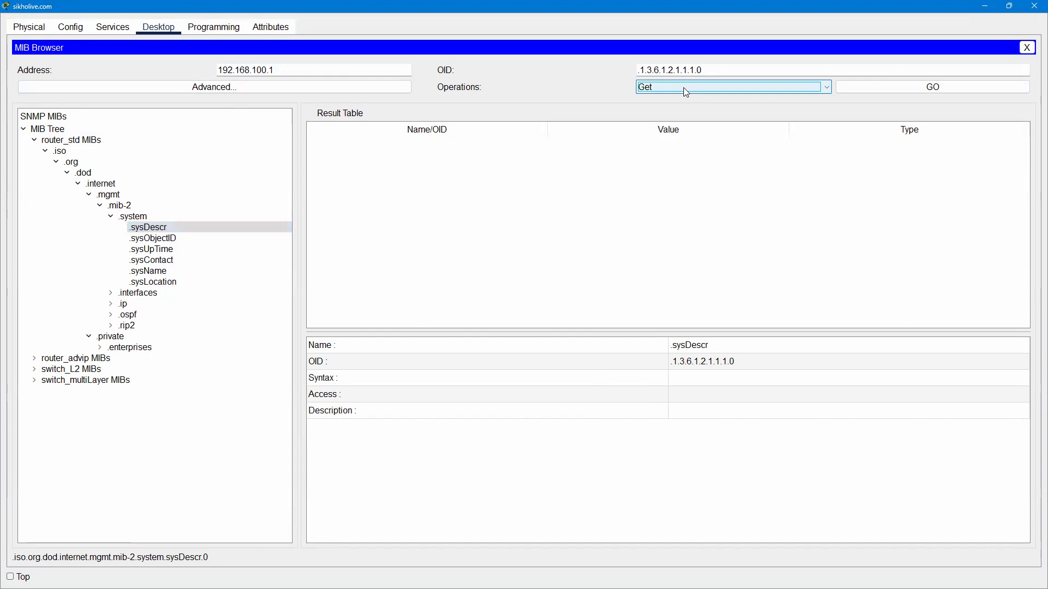
pyautogui.click(896, 93)
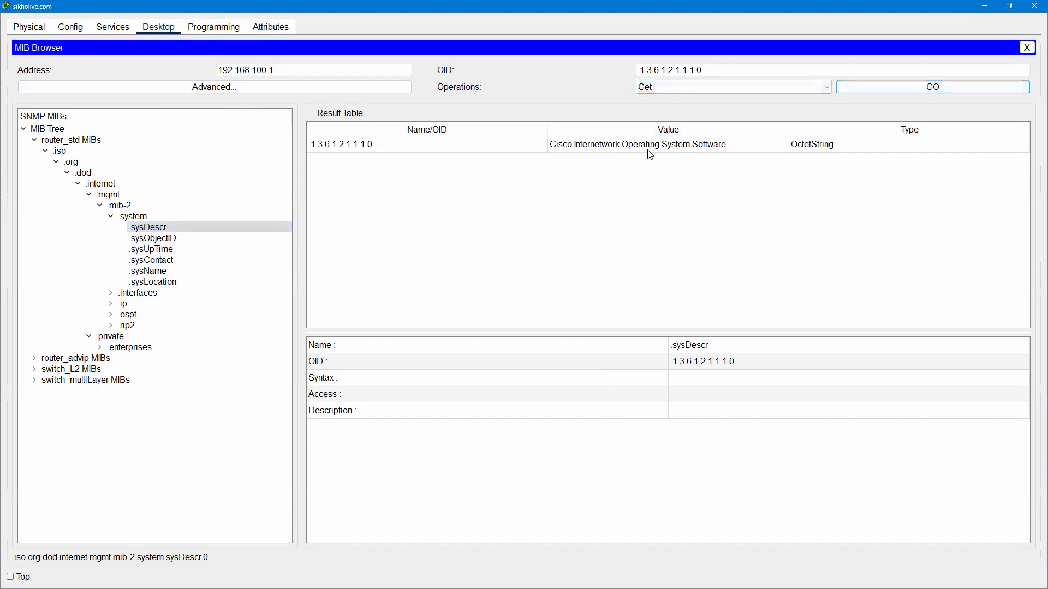
# Step: Run a Get request for .sysUpTime and highlight the returned value in the result table
pyautogui.click(169, 252)
pyautogui.click(934, 90)
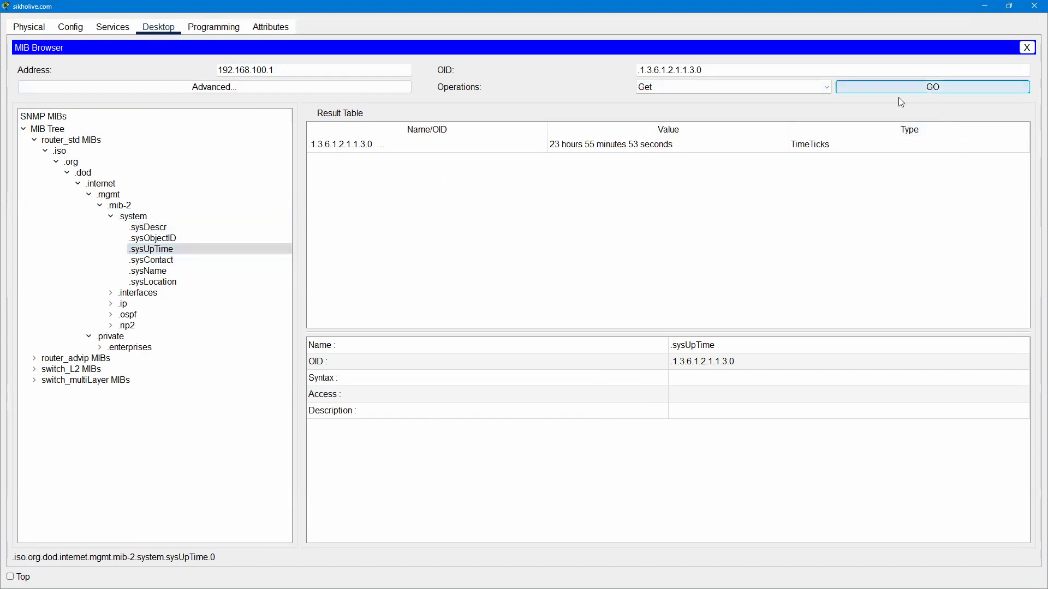
pyautogui.click(573, 150)
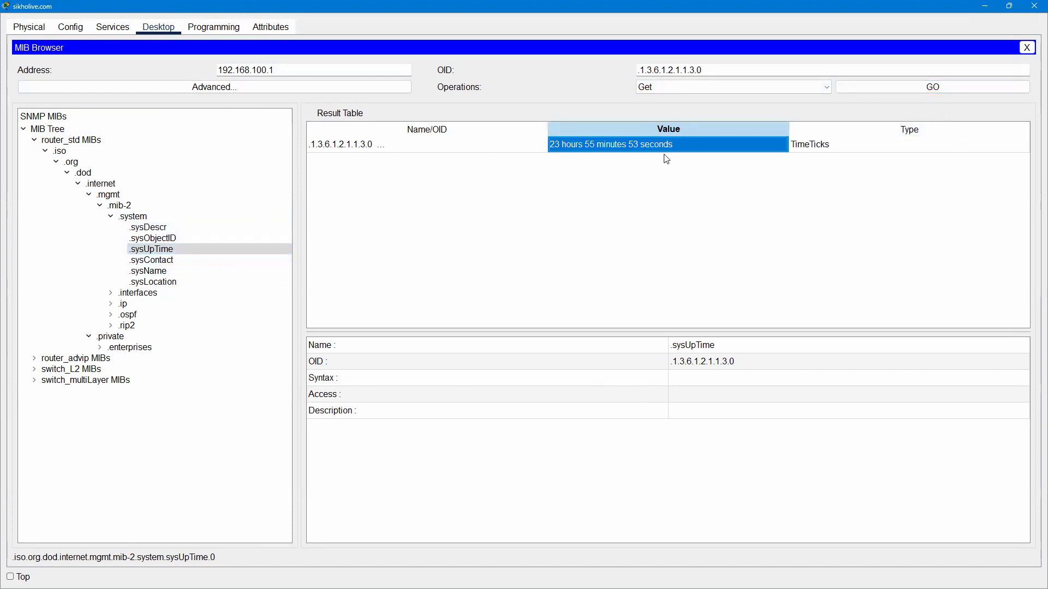
# Step: Run Get requests for .sysName and .sysLocation under .system, highlighting the returned name value
pyautogui.click(160, 271)
pyautogui.click(868, 87)
pyautogui.click(582, 151)
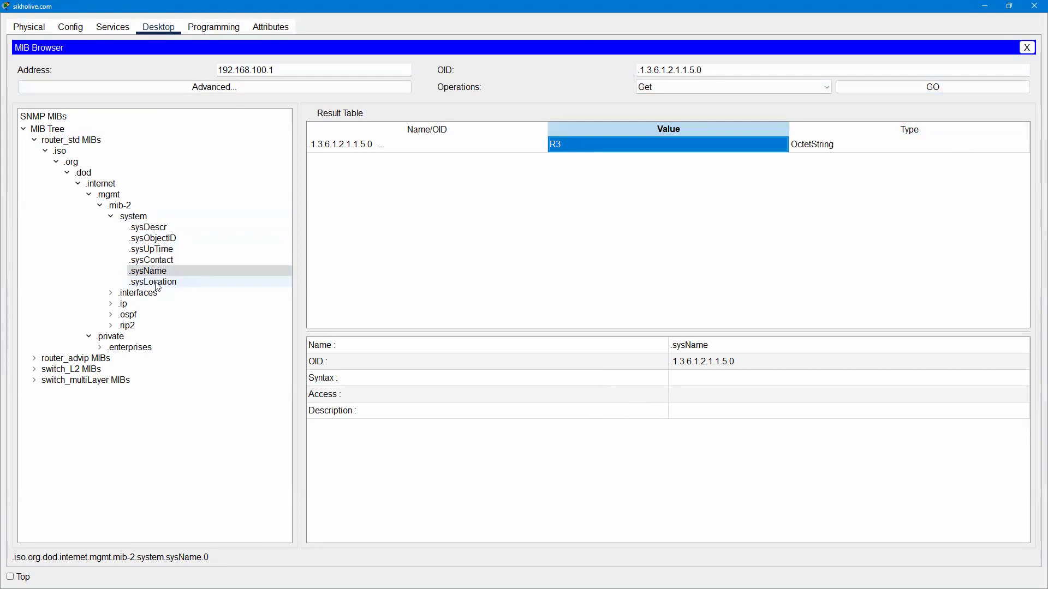
pyautogui.click(203, 281)
pyautogui.click(929, 88)
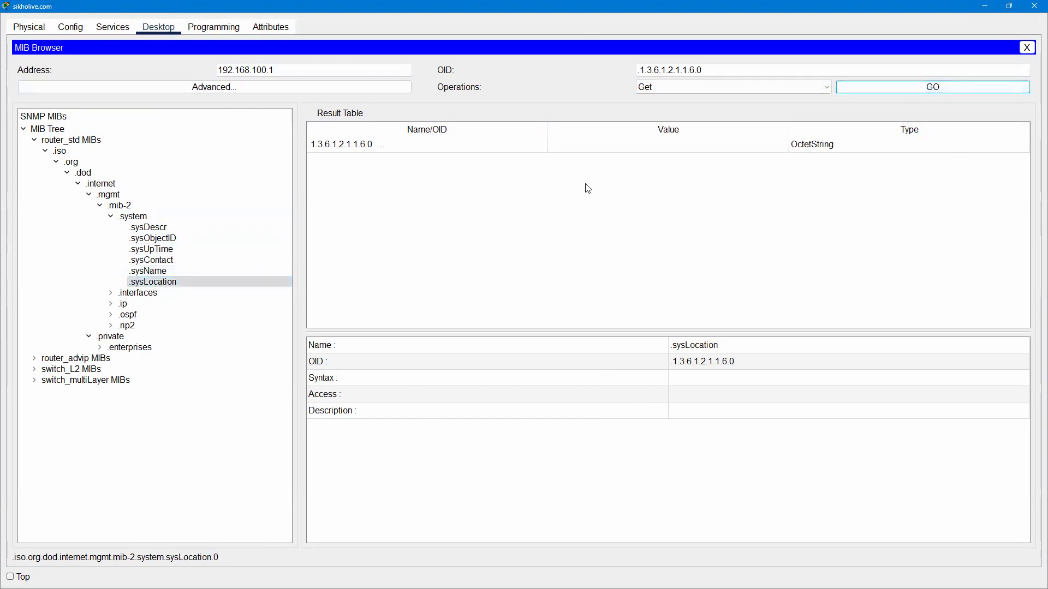
# Step: Expand .interfaces through .ifTable to .ifEntry and run a Get request for .ifIndex
pyautogui.click(110, 293)
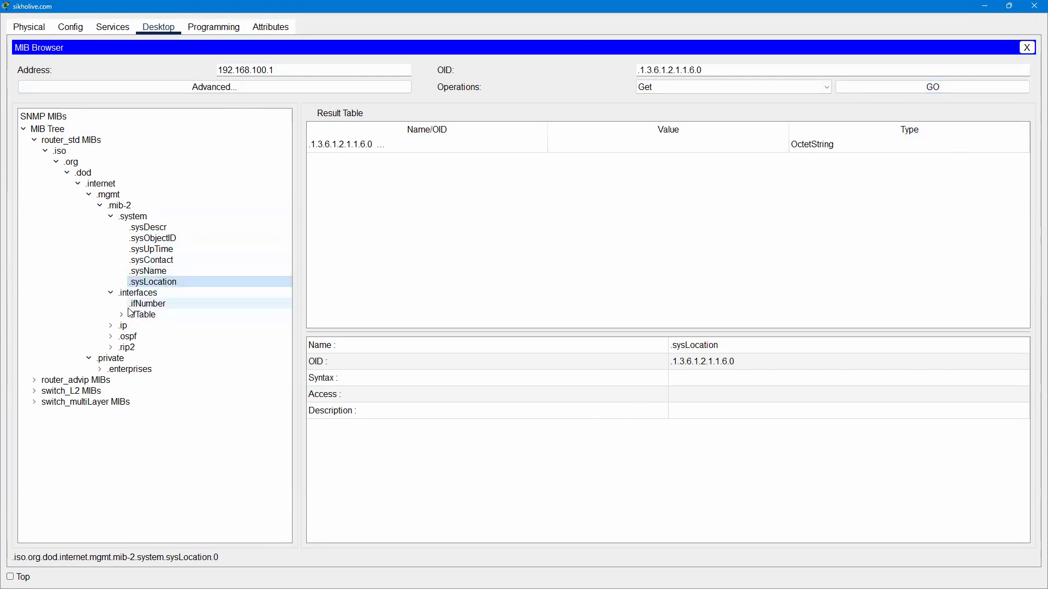
pyautogui.click(137, 305)
pyautogui.click(139, 316)
pyautogui.click(122, 315)
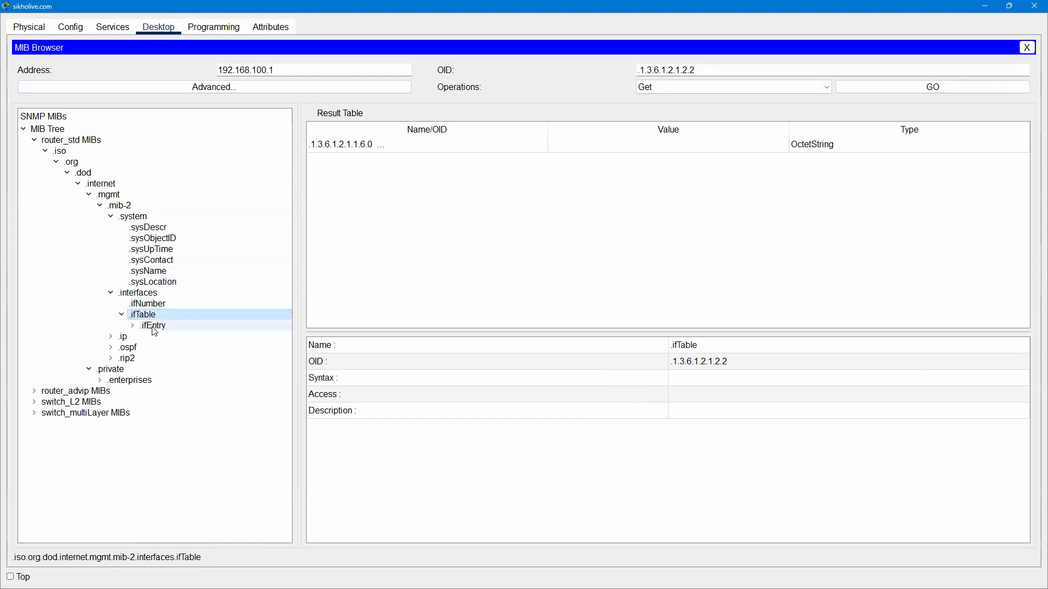
pyautogui.click(134, 326)
pyautogui.click(132, 326)
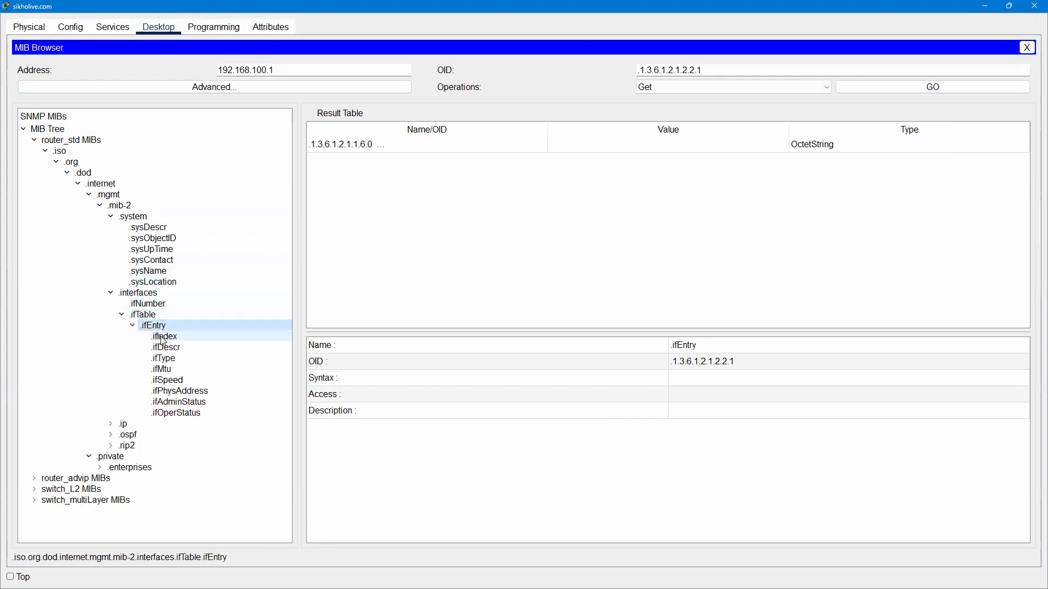
pyautogui.click(902, 91)
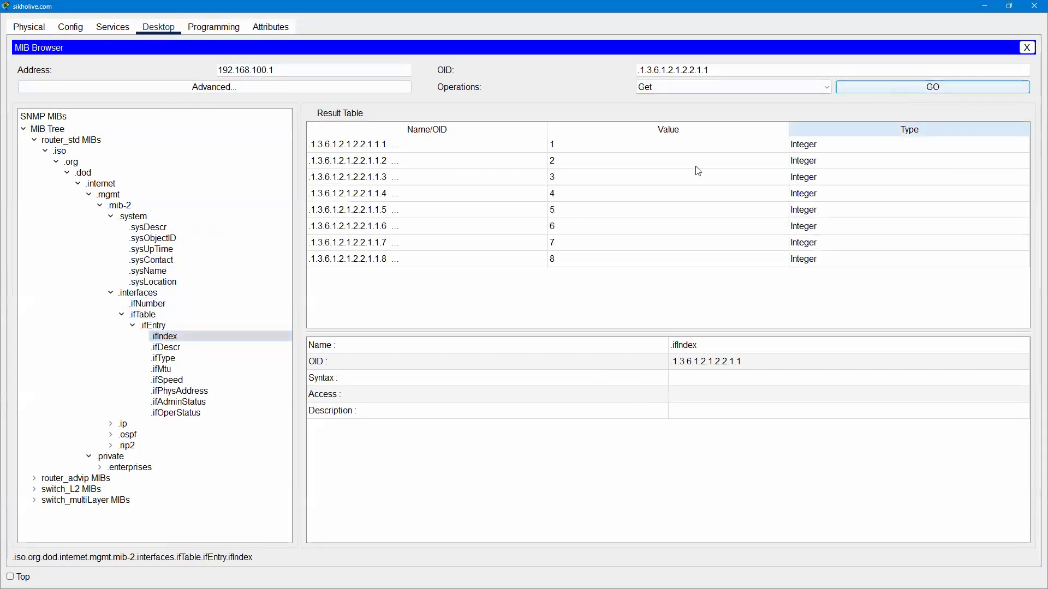
# Step: Run Get requests for .ifDescr and .ifType to read the interfaces' descriptions and types
pyautogui.click(164, 350)
pyautogui.click(904, 90)
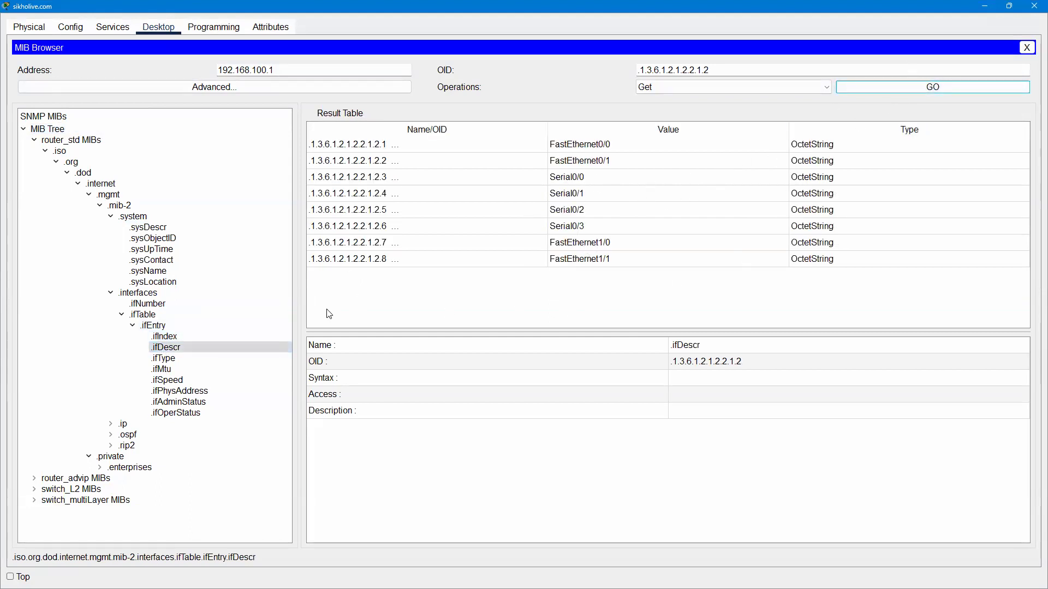
pyautogui.click(153, 359)
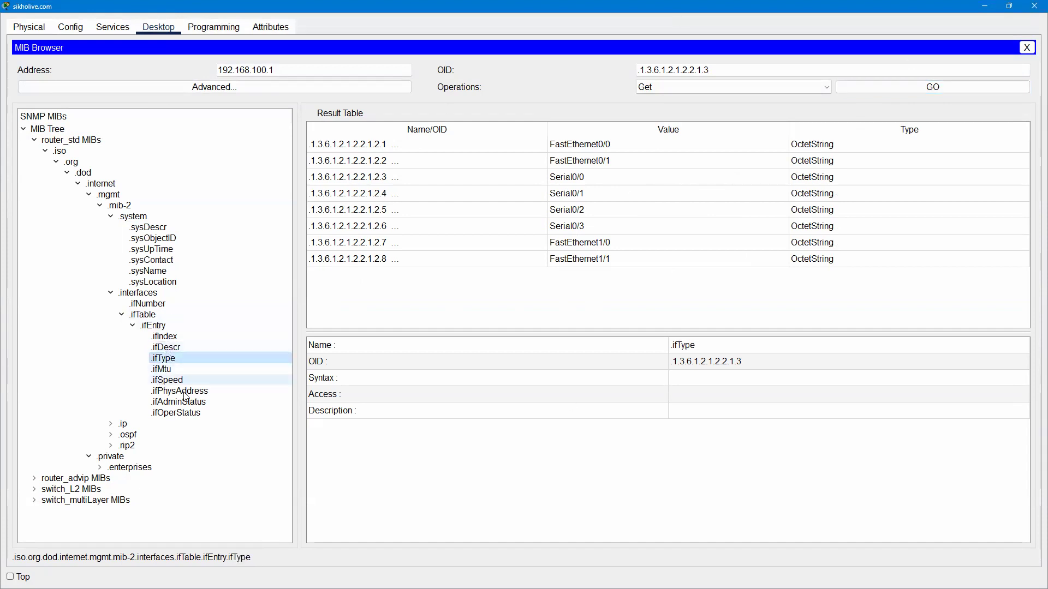
pyautogui.click(870, 85)
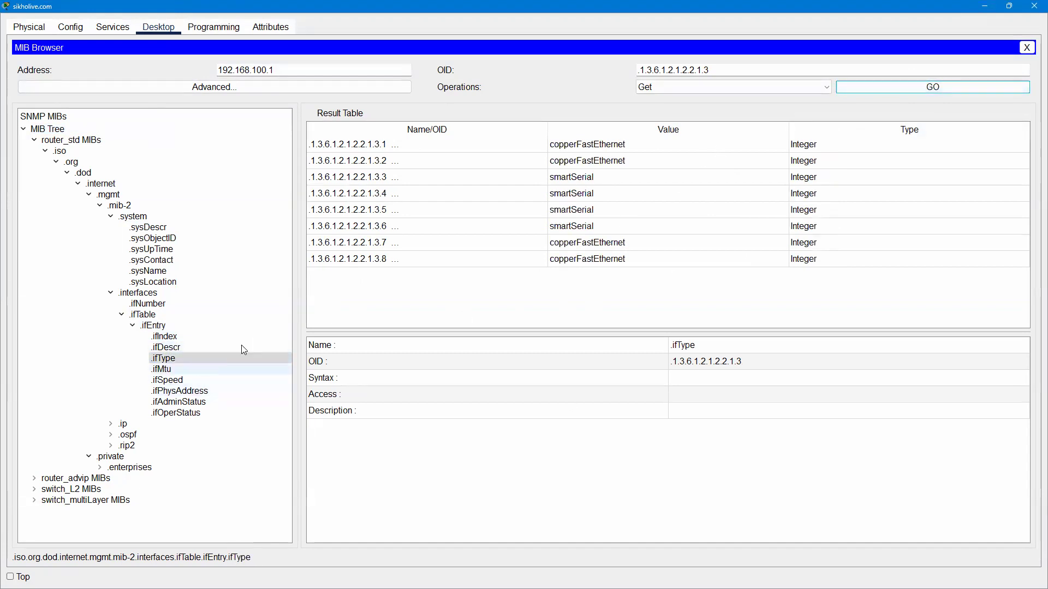
# Step: Run Get requests for .ifSpeed, .ifPhysAddress and .ifAdminStatus under .ifEntry
pyautogui.click(167, 380)
pyautogui.click(846, 89)
pyautogui.click(180, 391)
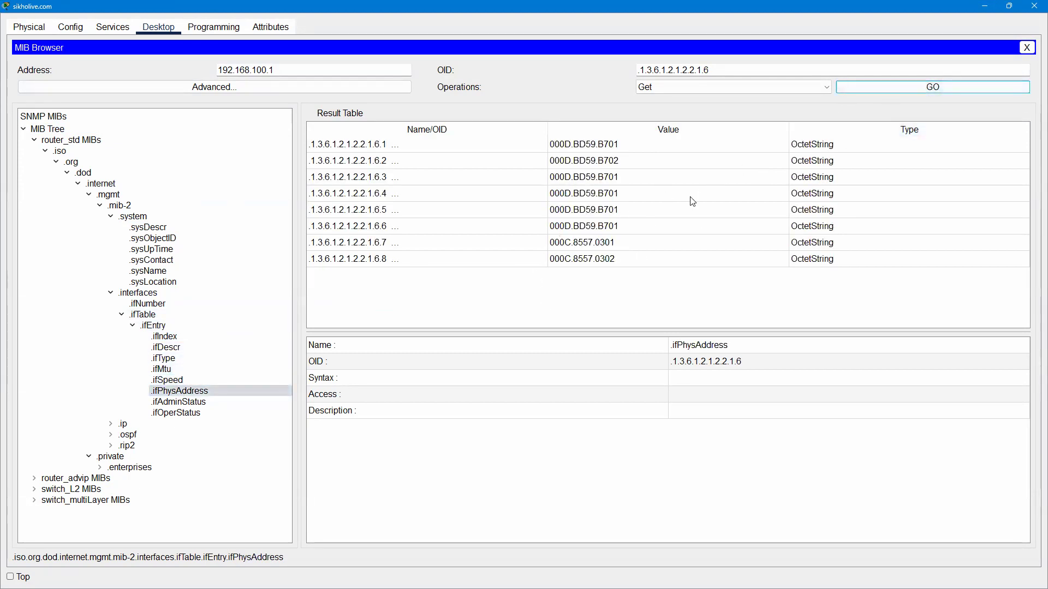
pyautogui.click(218, 399)
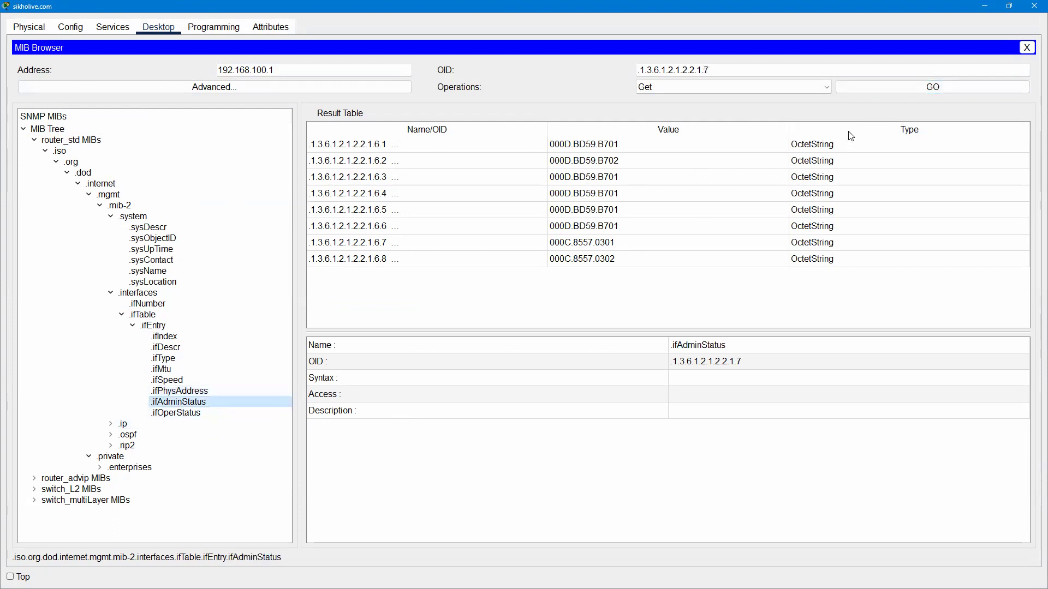
pyautogui.click(896, 91)
# Step: Expand .ip through .ipRouteTable to .ipRouteEntry and run a Get request for .ipRouteDest
pyautogui.click(111, 424)
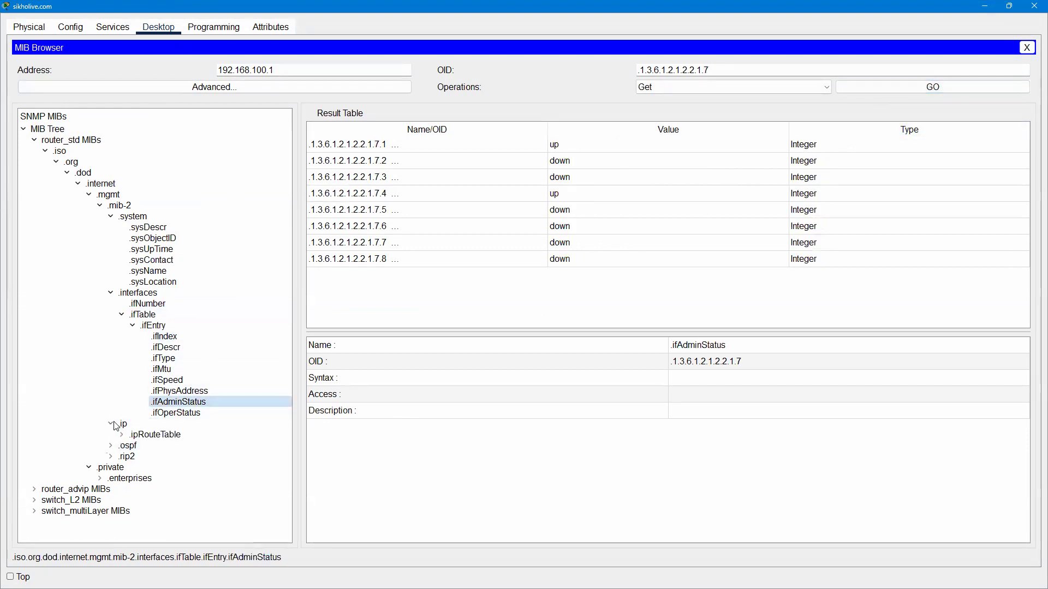
pyautogui.click(122, 435)
pyautogui.click(164, 446)
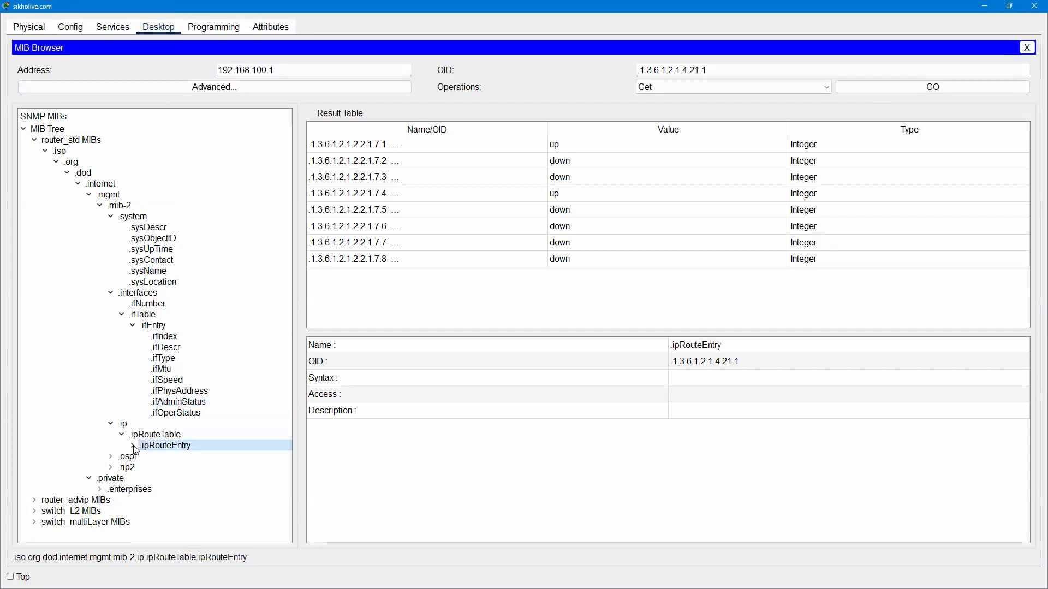
pyautogui.click(133, 446)
pyautogui.click(164, 458)
pyautogui.click(915, 90)
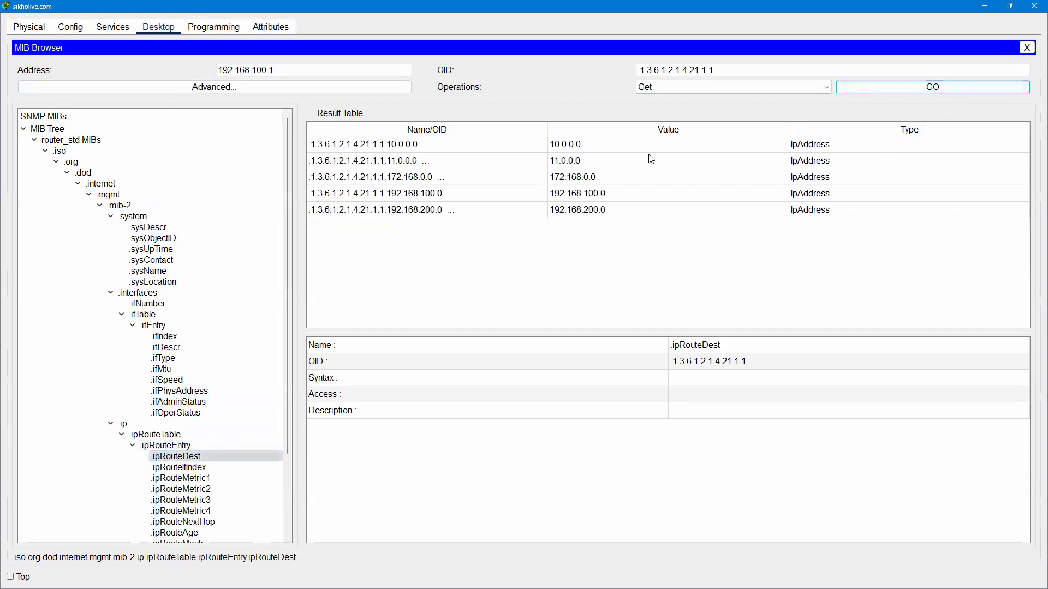
pyautogui.scroll(-3, 218, 399)
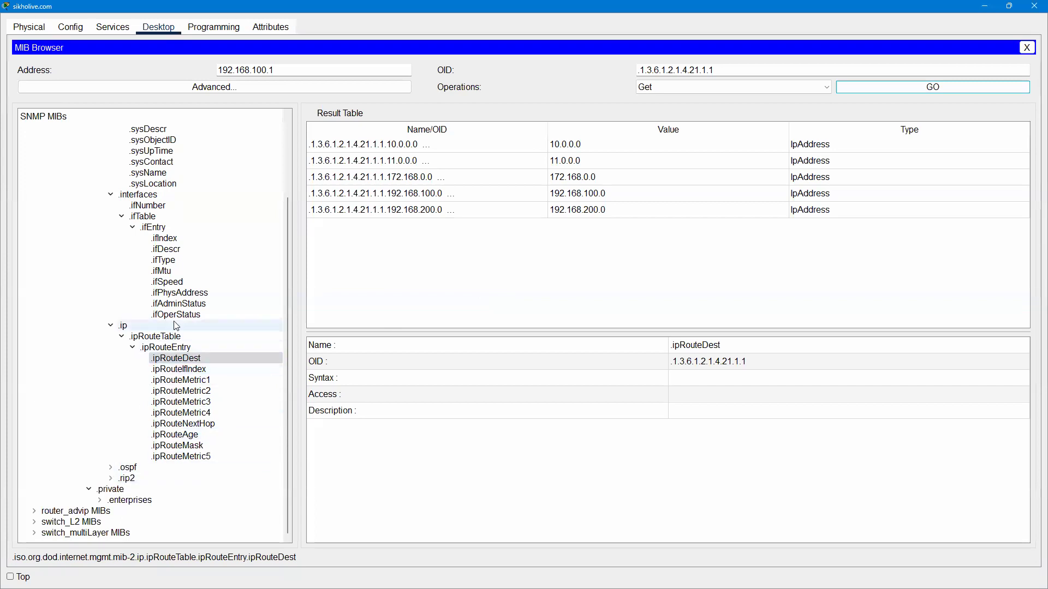
pyautogui.scroll(3, 176, 327)
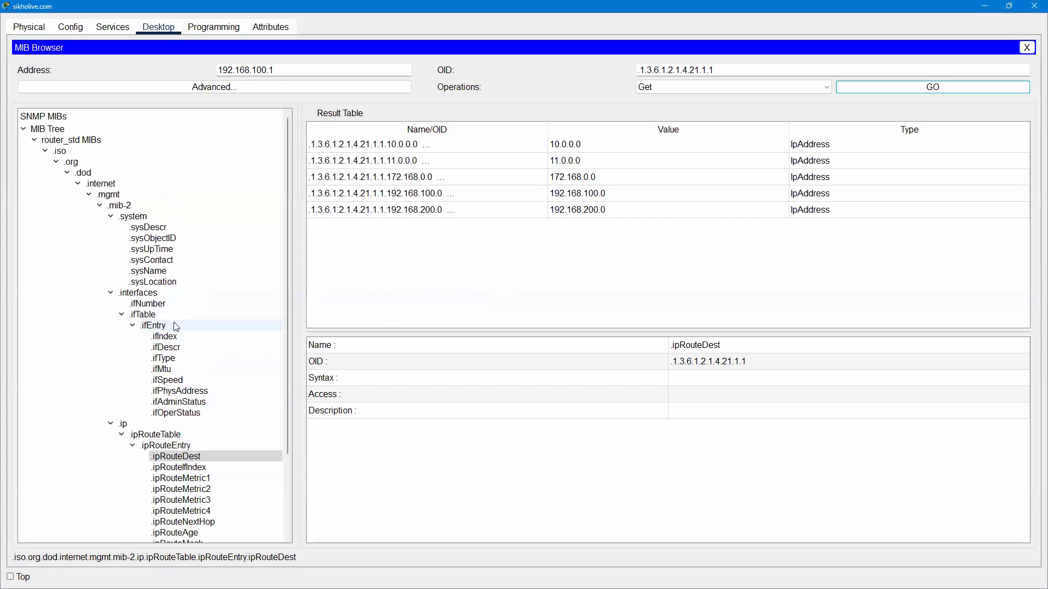
# Step: Query .sysName again with a Get request and highlight its value in the result table
pyautogui.click(159, 271)
pyautogui.click(866, 87)
pyautogui.click(587, 147)
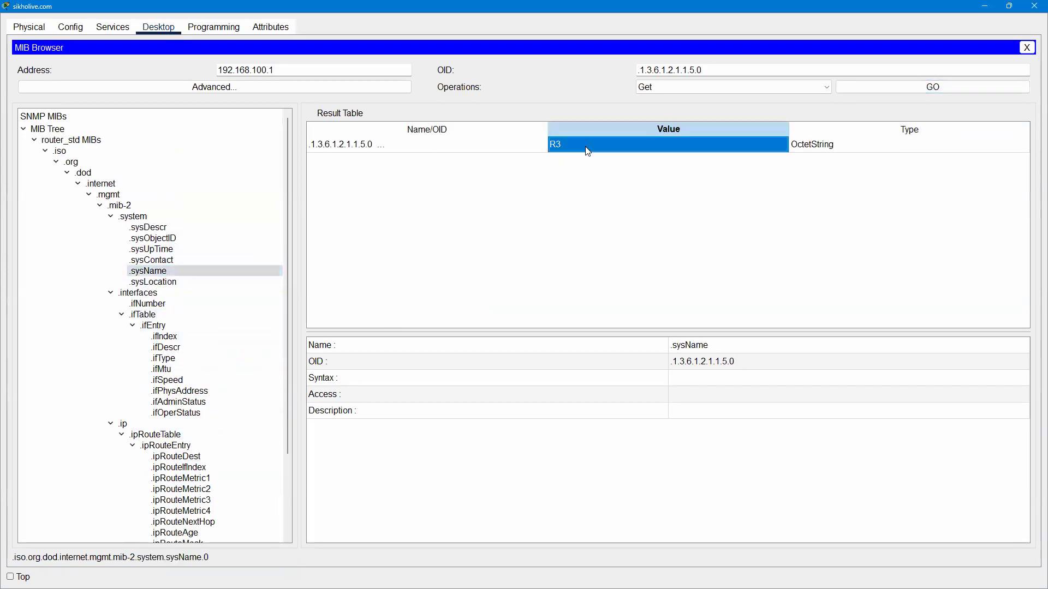
# Step: Run an SNMP Set on .sysName with data type OctetString and value Router3, and highlight the returned value
pyautogui.click(662, 91)
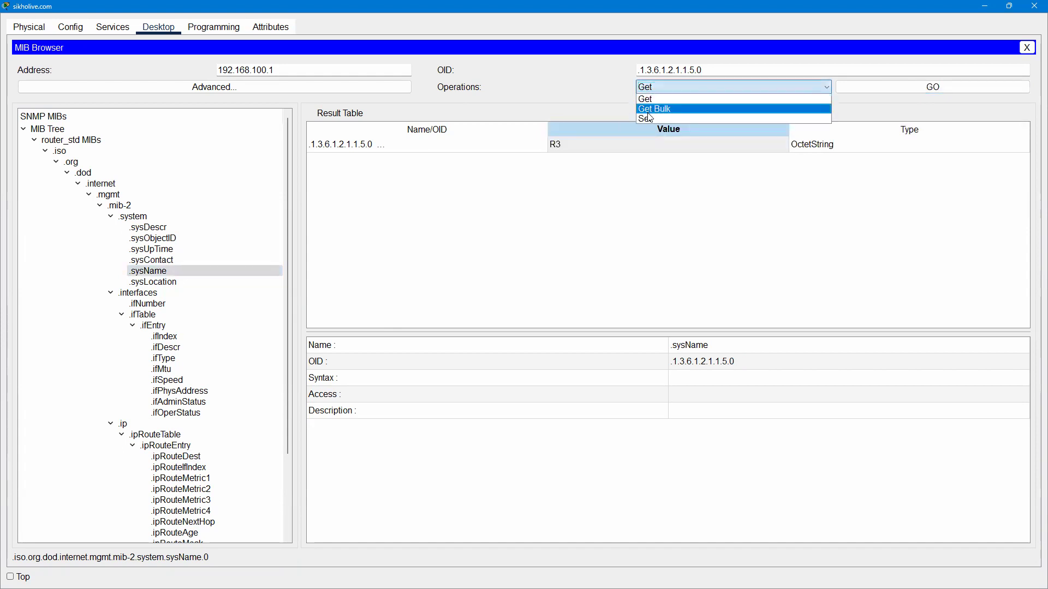
pyautogui.click(647, 119)
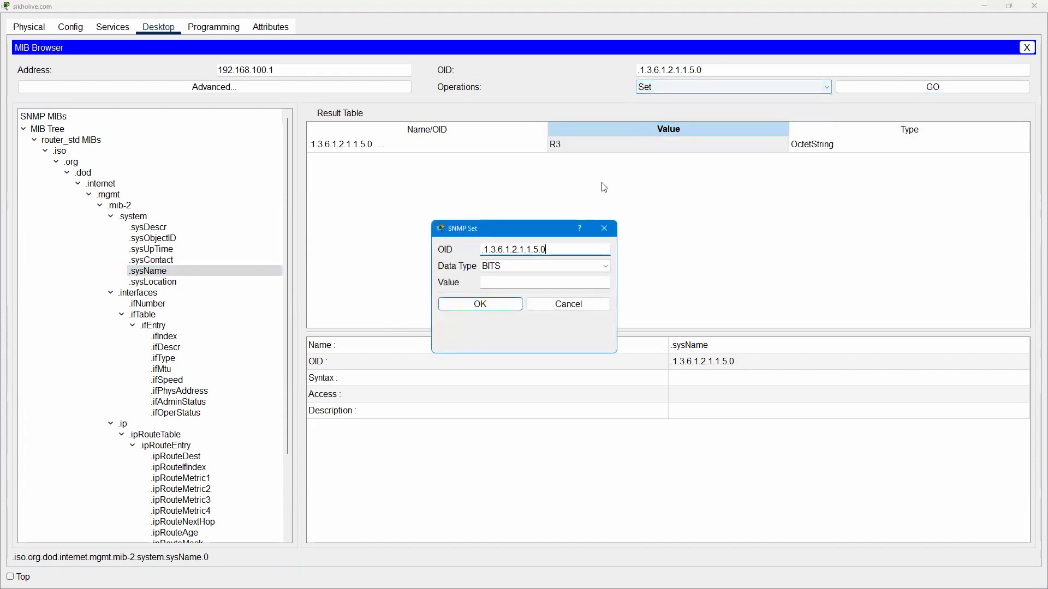
pyautogui.click(494, 266)
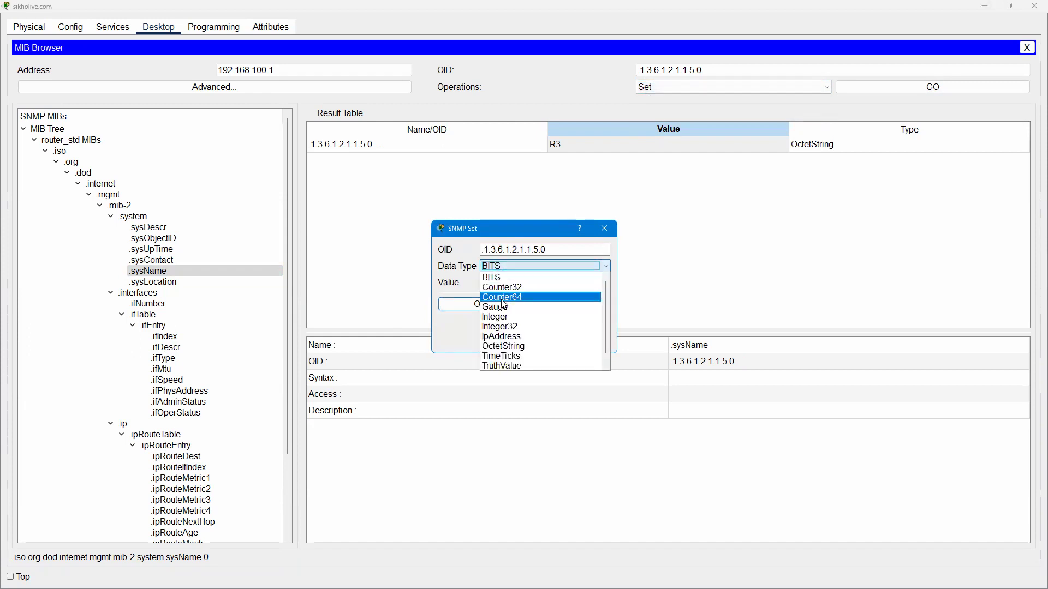
pyautogui.click(503, 346)
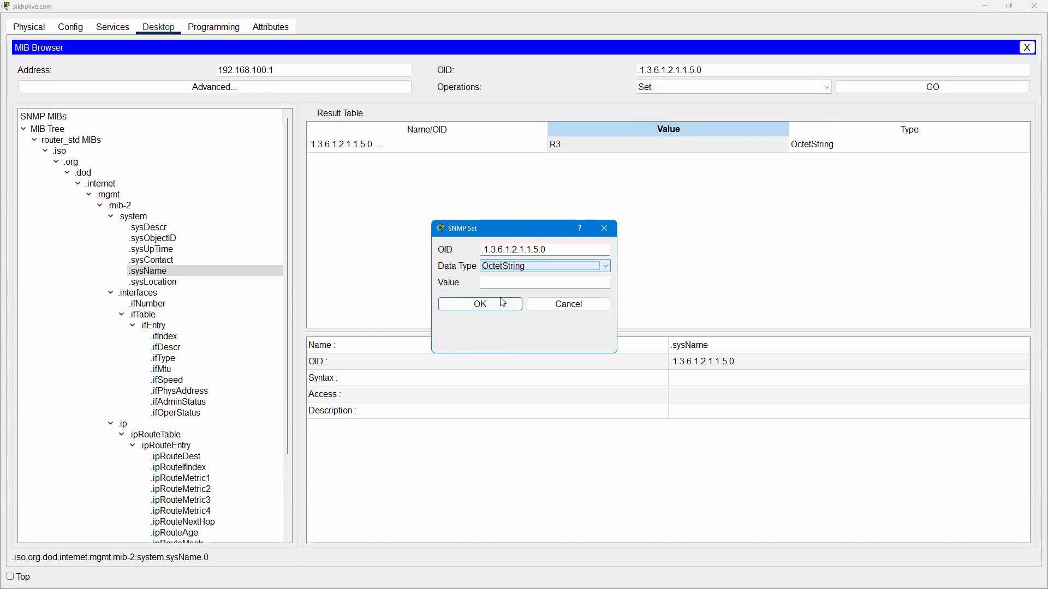
pyautogui.click(496, 284)
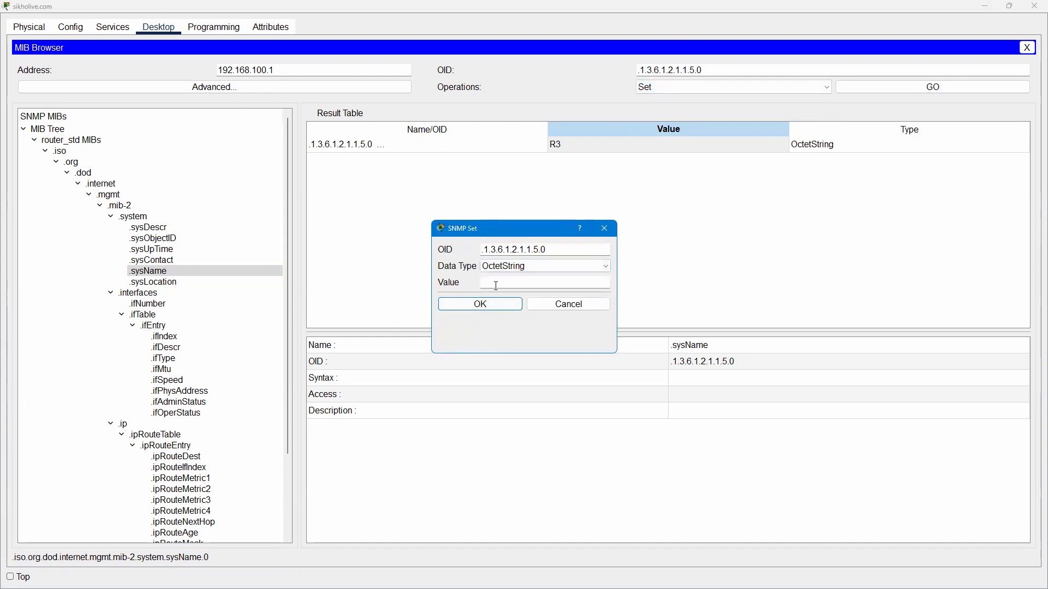
pyautogui.write('Router3')
pyautogui.click(491, 306)
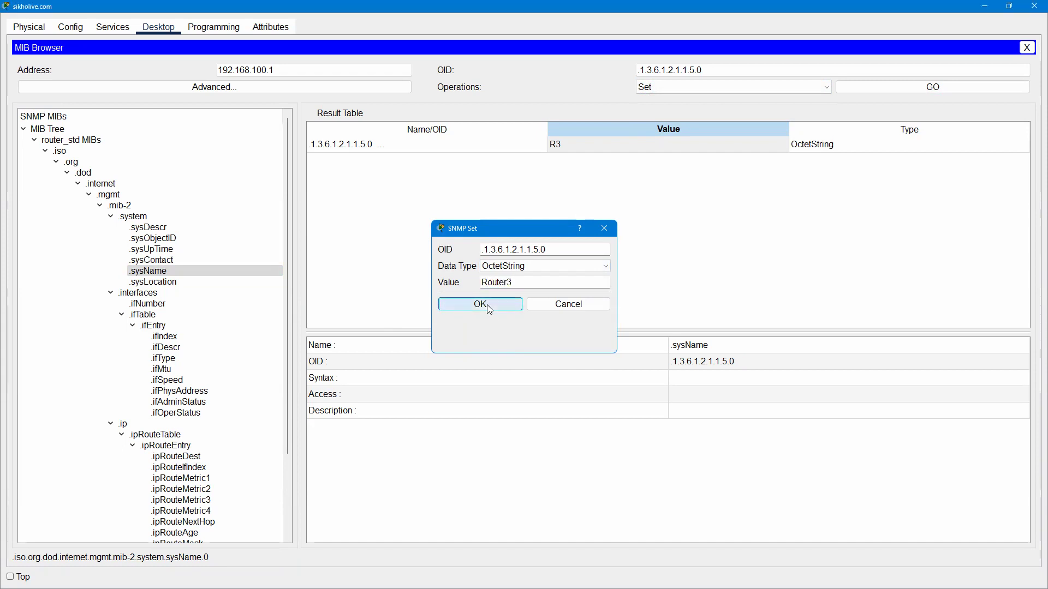
pyautogui.click(874, 87)
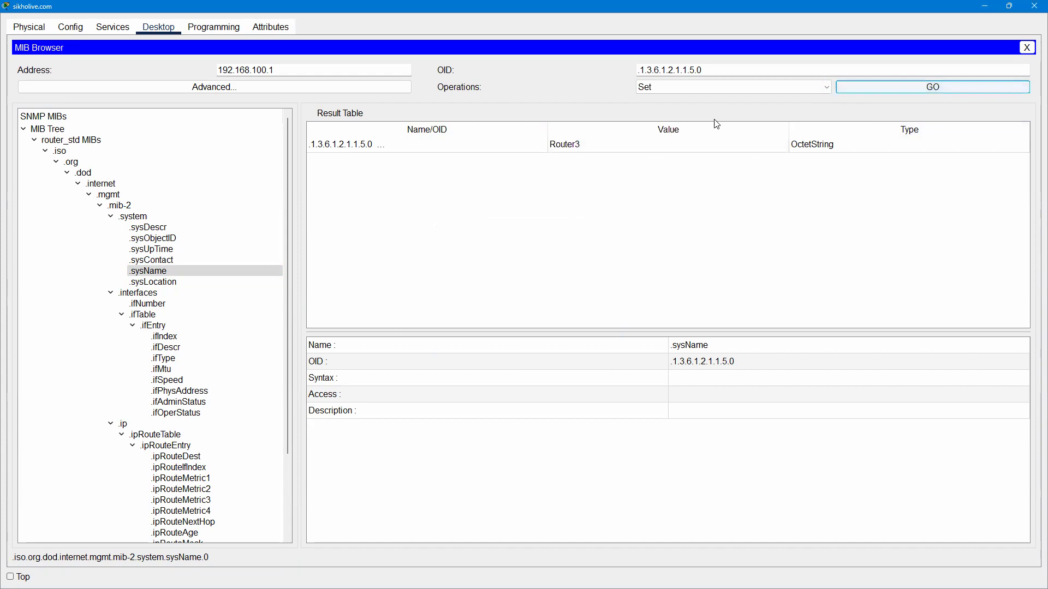
pyautogui.click(569, 143)
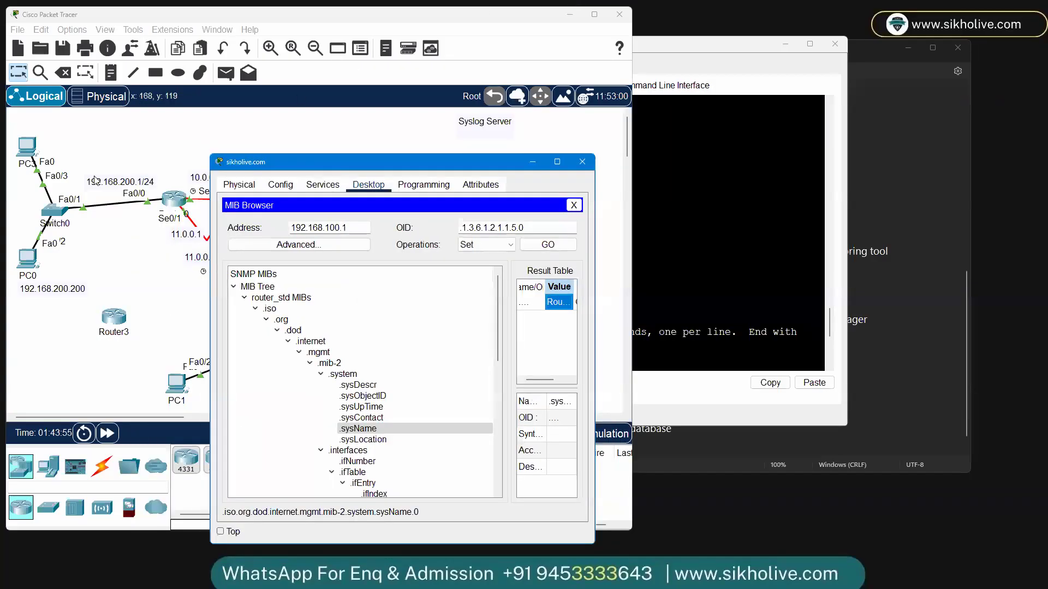
# Step: Open Router2's CLI, refresh the configuration prompt and highlight the hostname in it
pyautogui.click(103, 298)
pyautogui.click(250, 279)
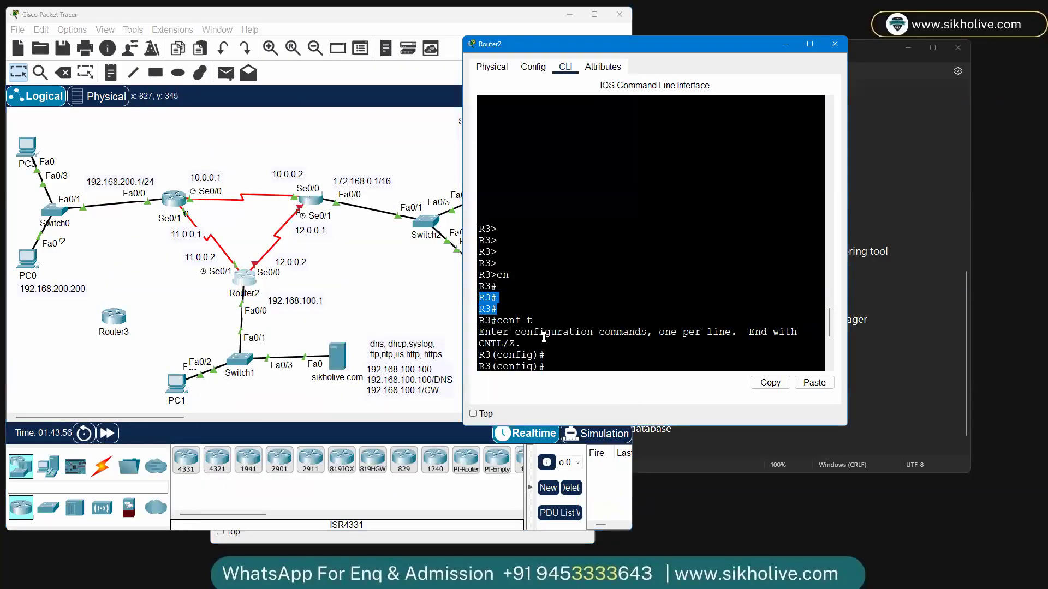
pyautogui.press('Return')
pyautogui.press('Return')
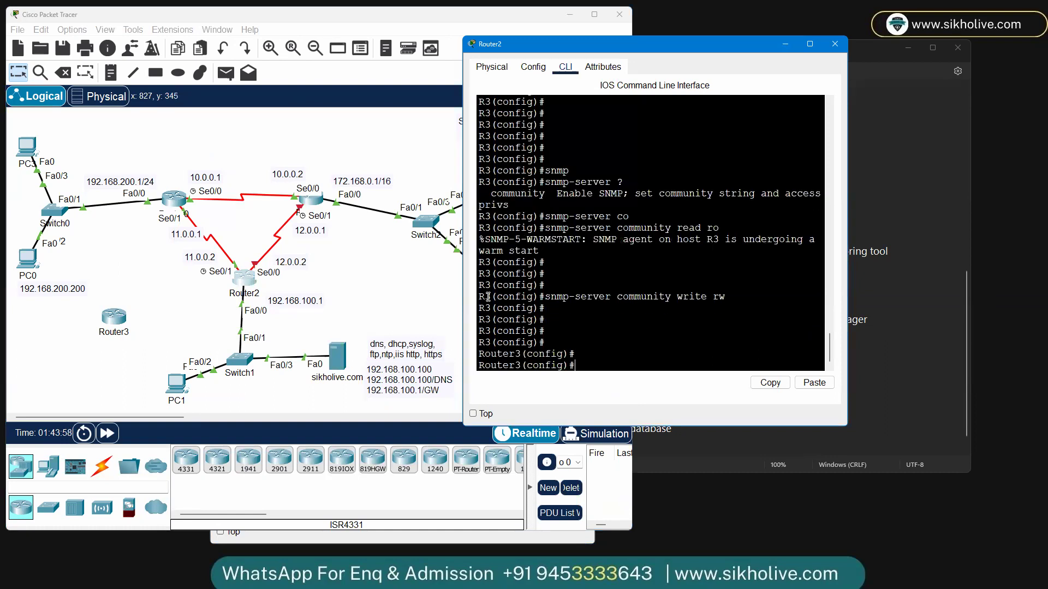
pyautogui.moveTo(485, 354); pyautogui.dragTo(539, 354)
# Step: Delete the unconnected Router3 from the topology, and move Router2's window aside and close it
pyautogui.moveTo(140, 301); pyautogui.dragTo(84, 344)
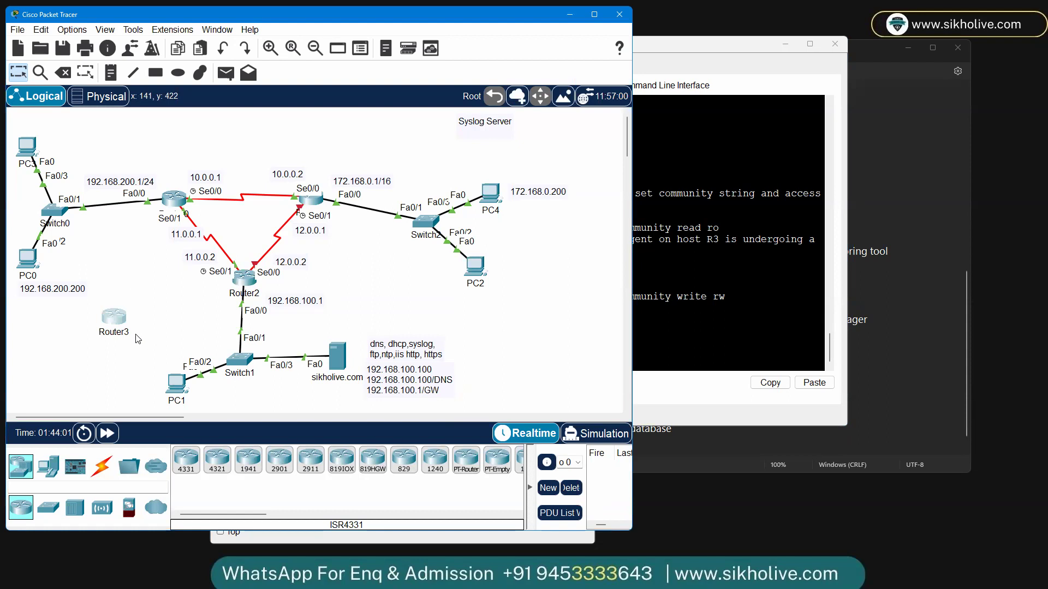
pyautogui.press('Delete')
pyautogui.click(341, 294)
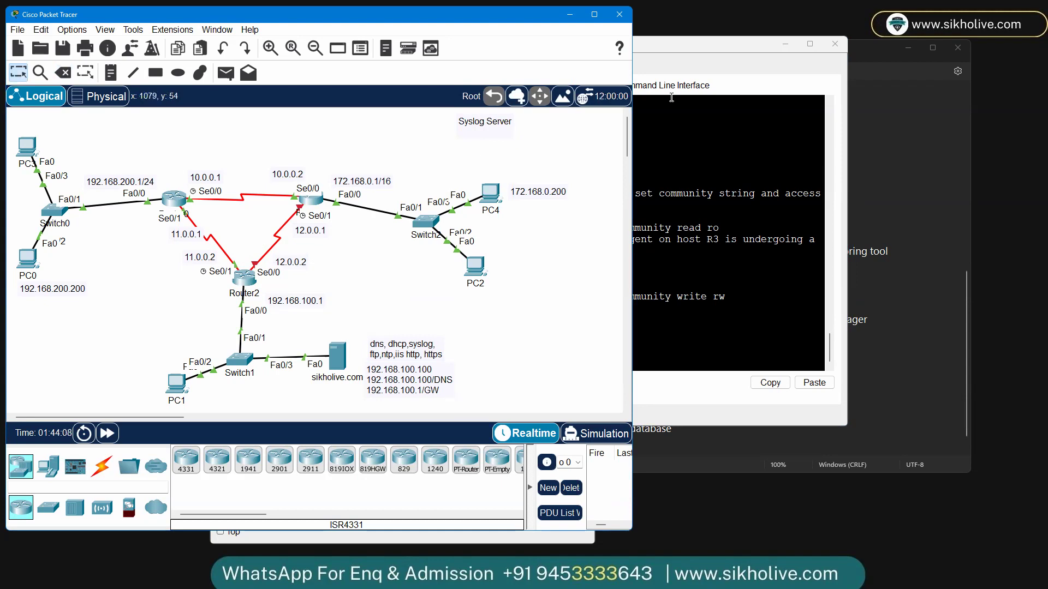
pyautogui.moveTo(692, 46); pyautogui.dragTo(781, 60)
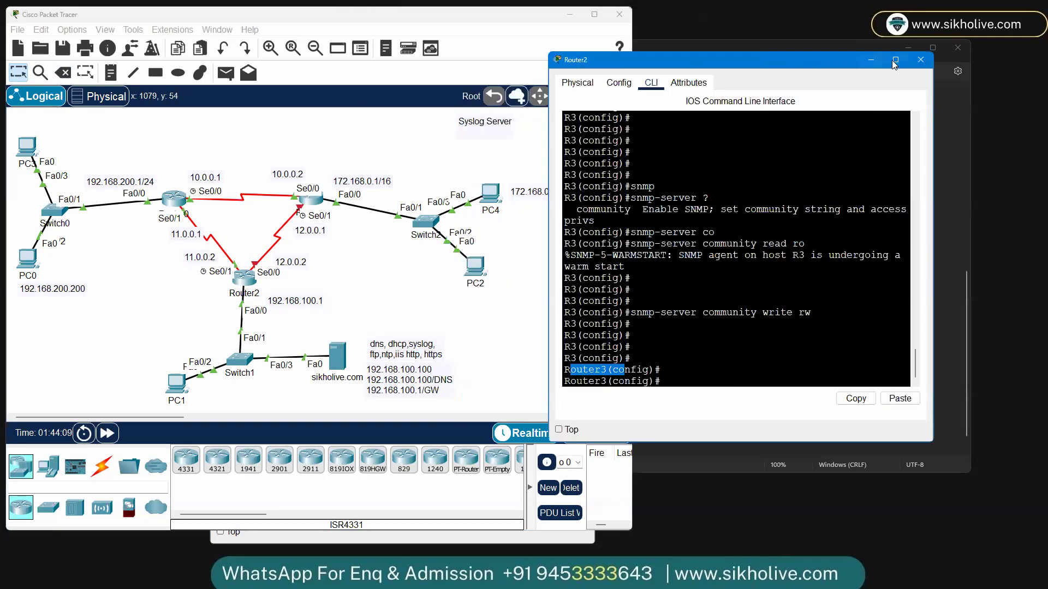
pyautogui.click(921, 61)
# Step: Switch to the Notepad notes and try to save them on the Desktop as "Syslog | NTP | SNMP ccna batch id 44"
pyautogui.click(769, 229)
pyautogui.doubleClick(489, 374)
pyautogui.hotkey('ctrl', 's')
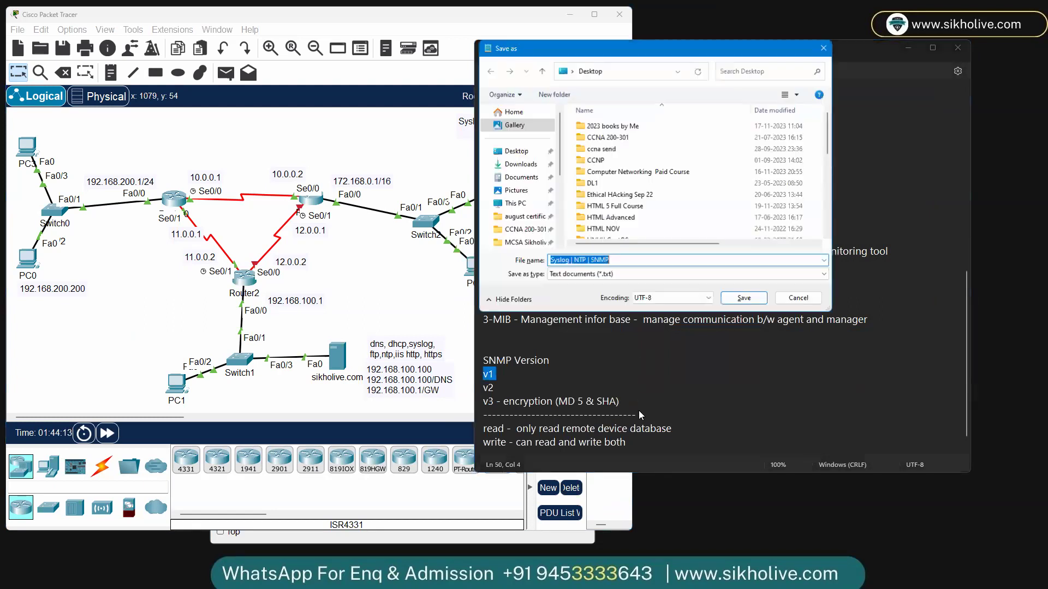
pyautogui.click(633, 259)
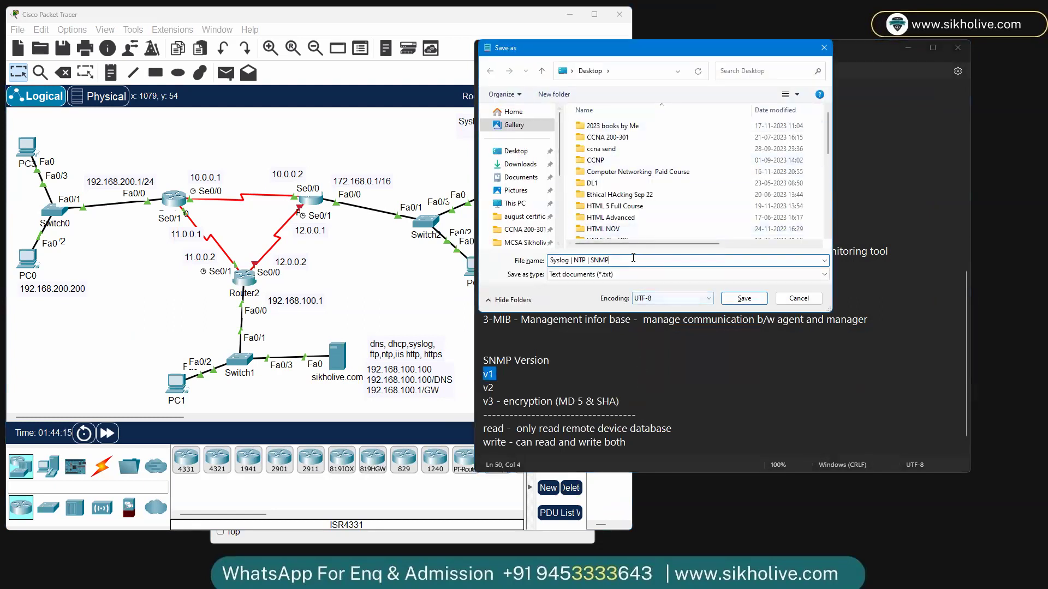
pyautogui.write('ccna batch id 44')
pyautogui.click(744, 298)
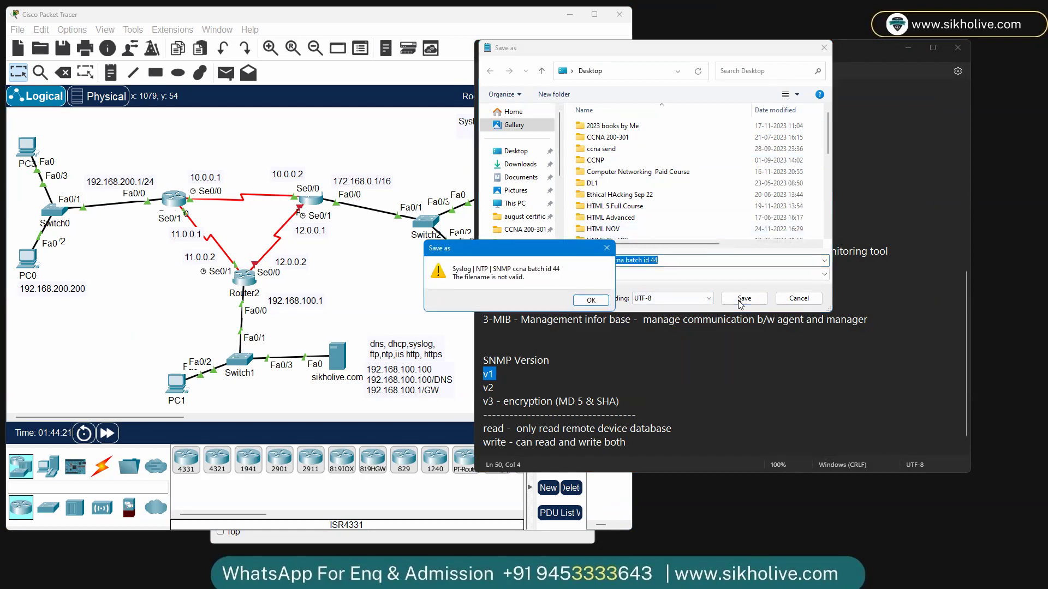
# Step: Remove the vertical bars from the file name, save the notes on the Desktop as "Syslog NTP SNMP ccna batch id 44", and close Notepad
pyautogui.click(591, 301)
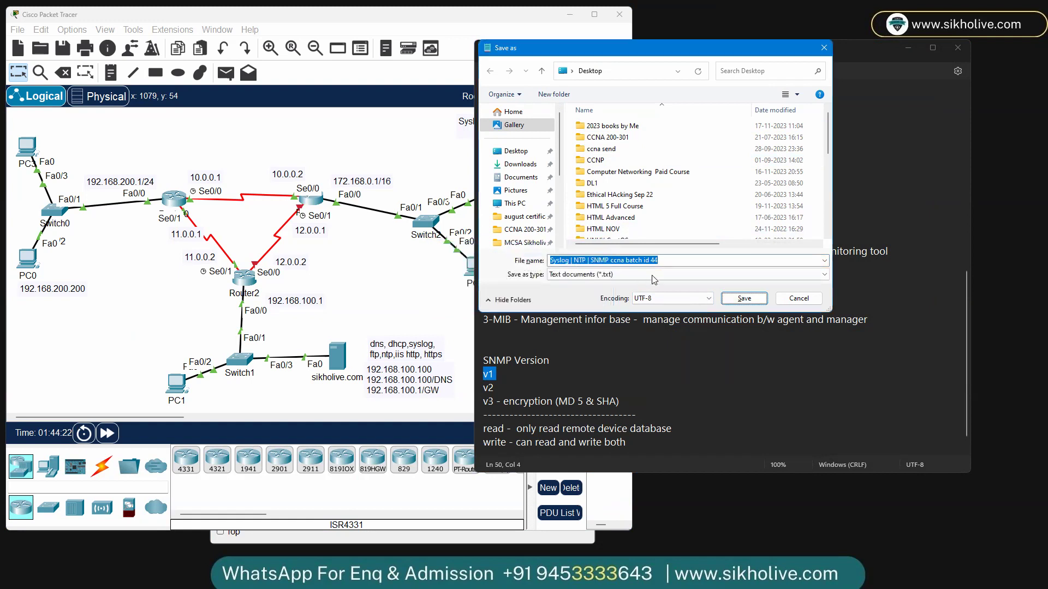
pyautogui.click(590, 260)
pyautogui.press('BackSpace')
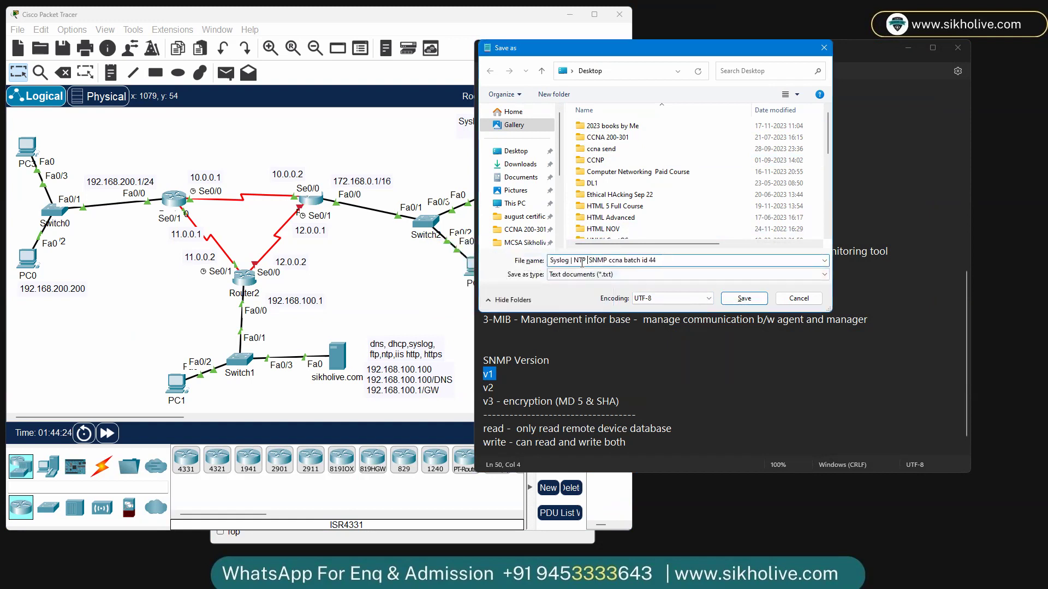
pyautogui.click(574, 261)
pyautogui.press('BackSpace')
pyautogui.click(752, 296)
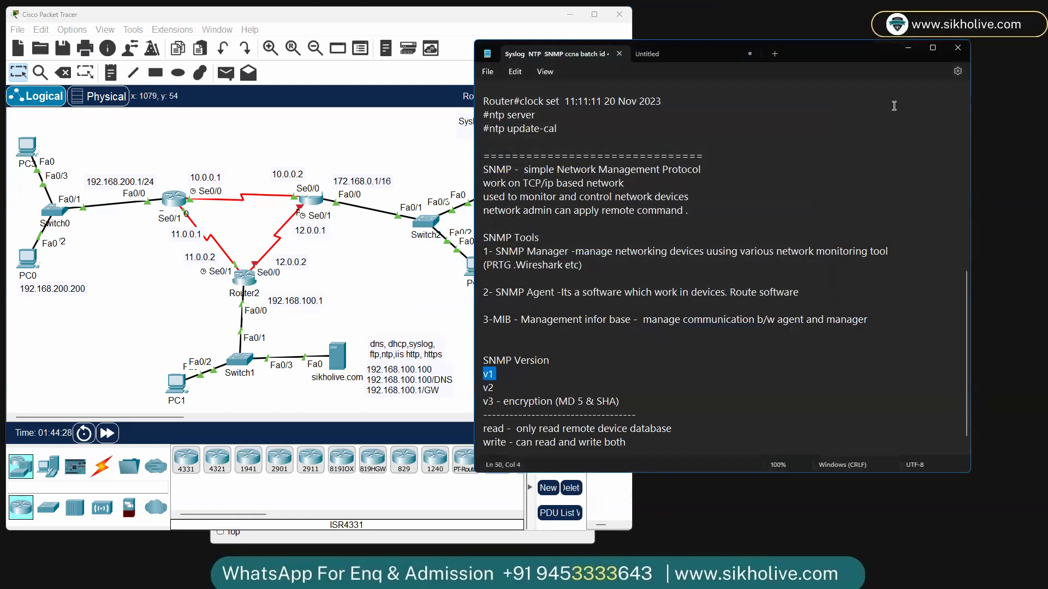
pyautogui.click(956, 49)
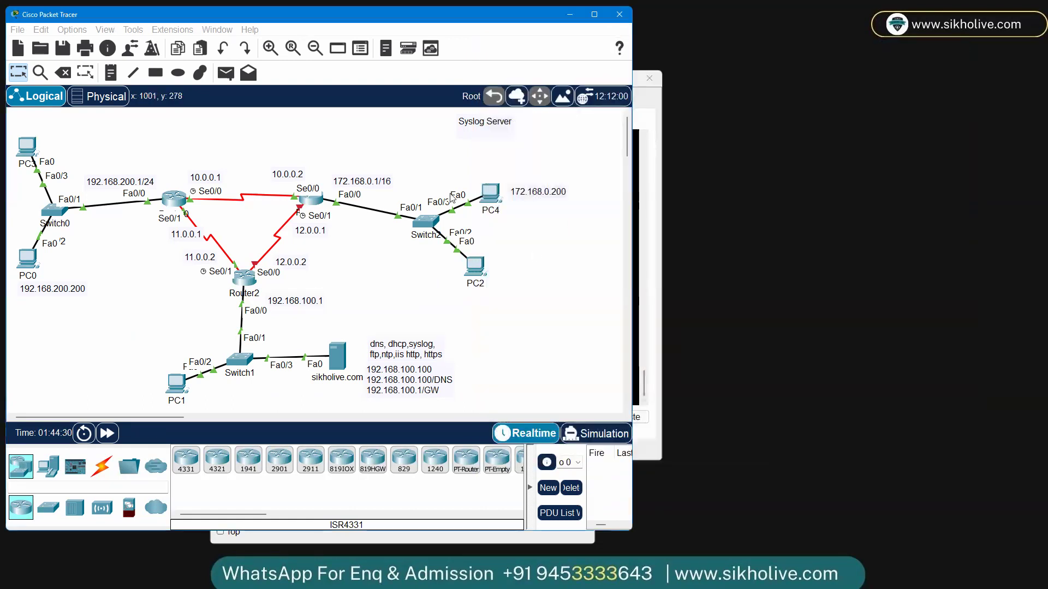
# Step: Save the topology in the "batch id - 44" folder as "snmp syslog ntp", and exit Packet Tracer without saving again
pyautogui.click(18, 29)
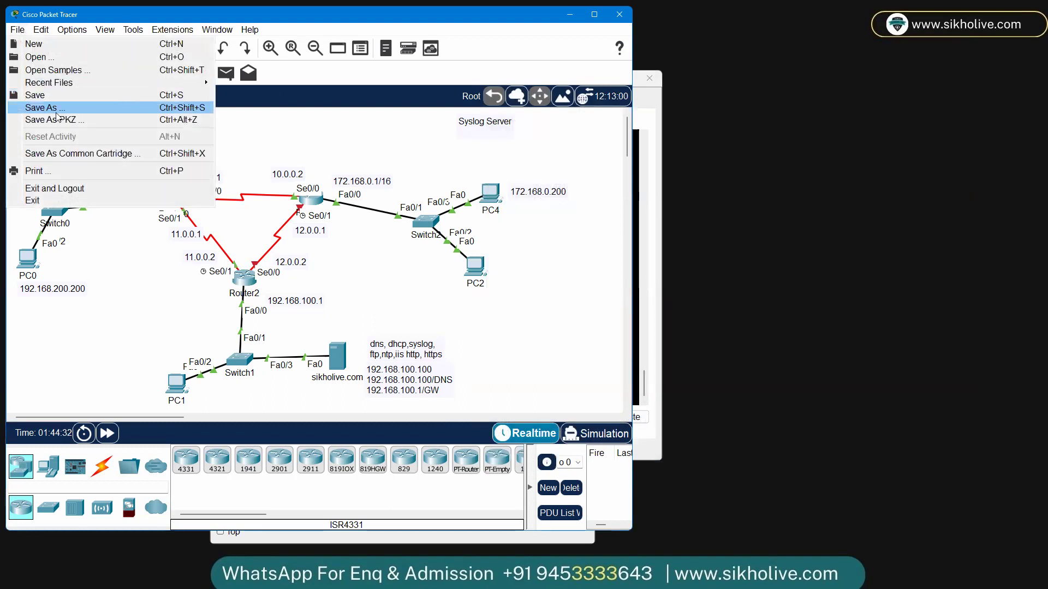
pyautogui.click(57, 113)
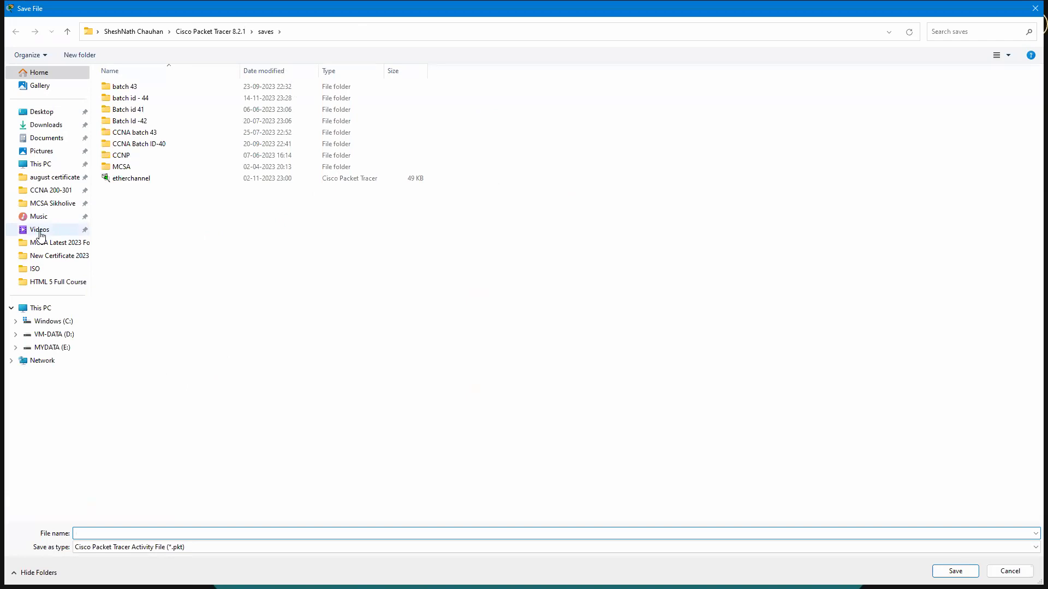
pyautogui.doubleClick(142, 99)
pyautogui.click(117, 536)
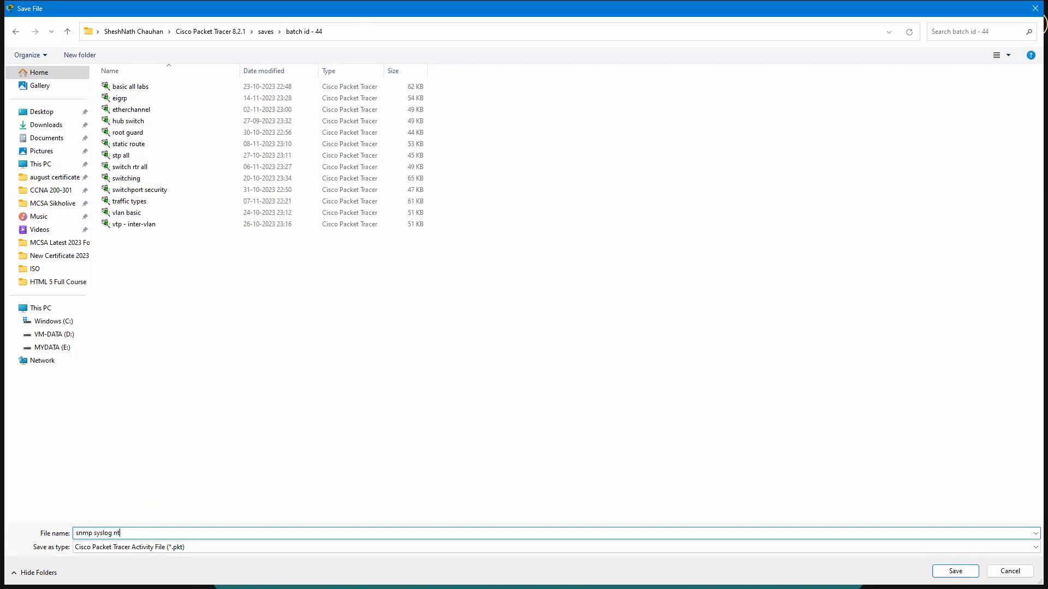
pyautogui.click(955, 571)
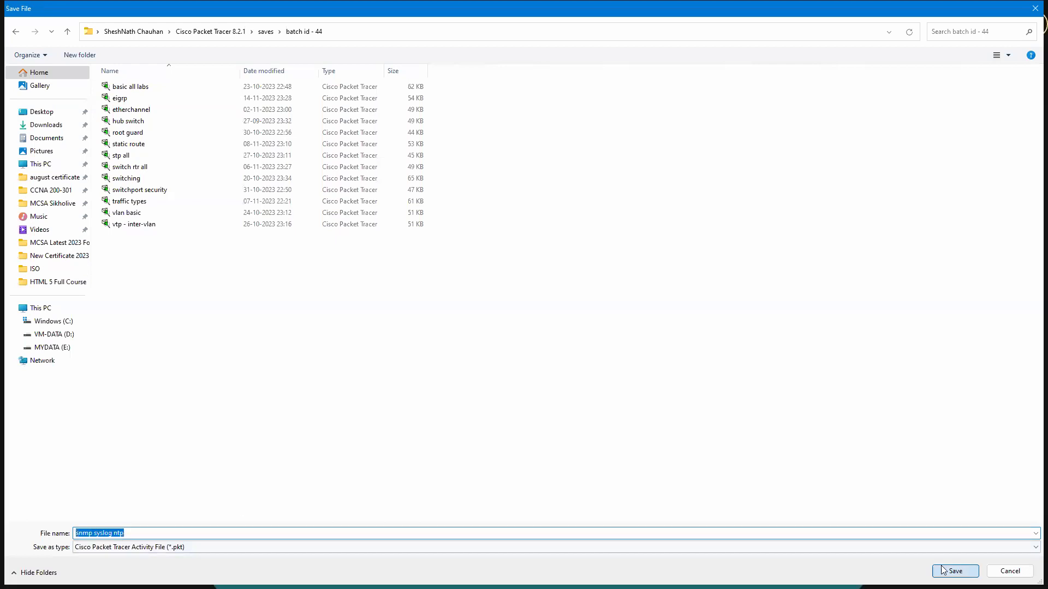
pyautogui.click(621, 17)
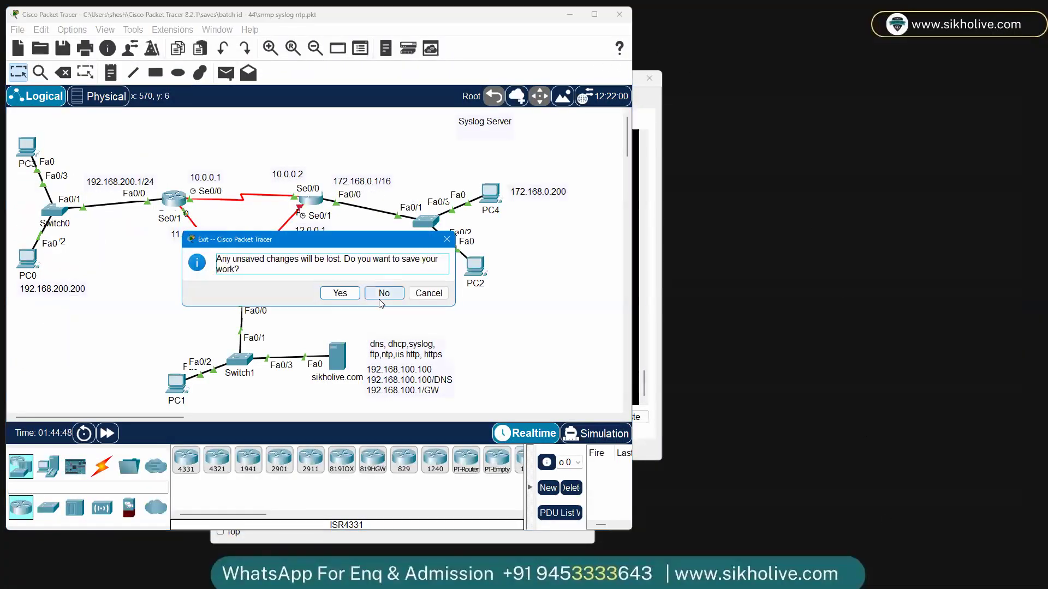
pyautogui.click(382, 293)
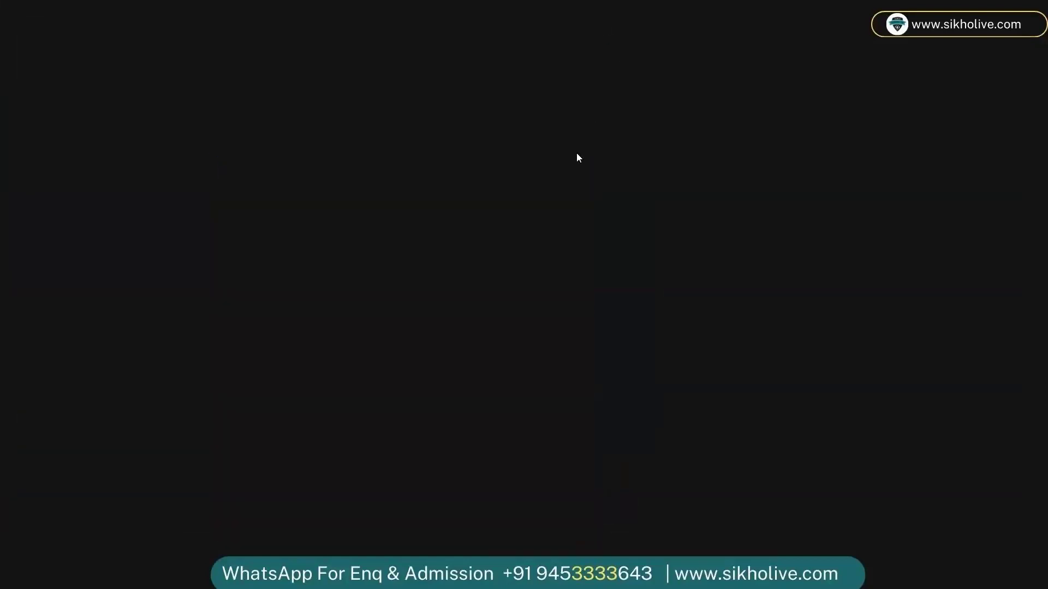